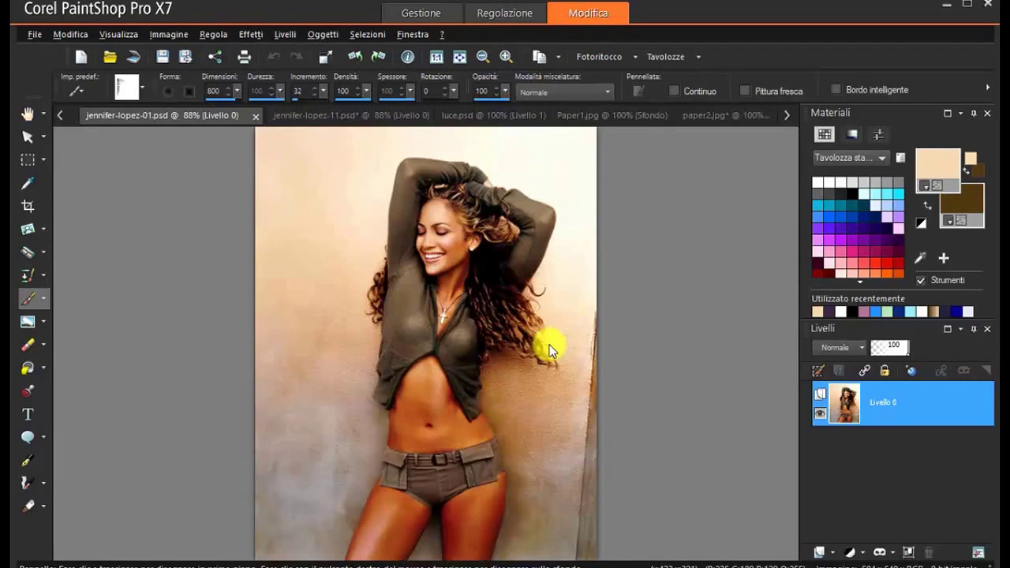
- Open the image BlendJenniferLopez.jpg from the TutorialBlendJL folder
key(ctrl+z)
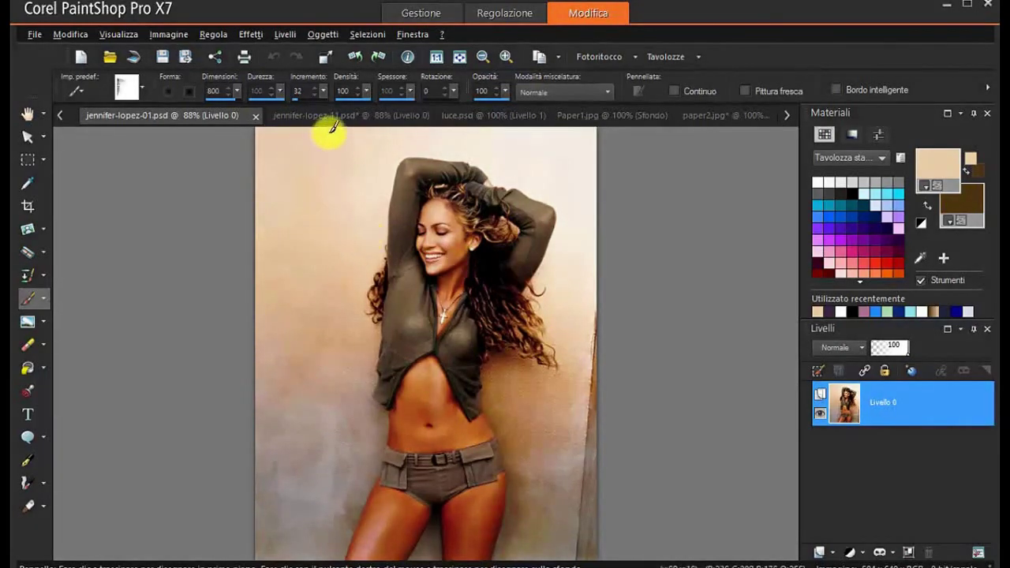
click(34, 34)
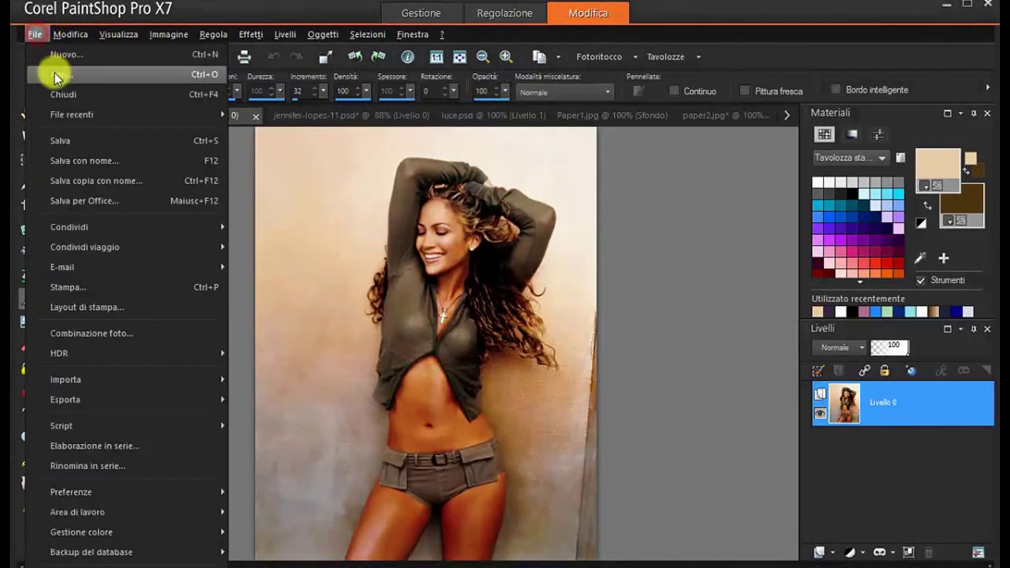
click(57, 77)
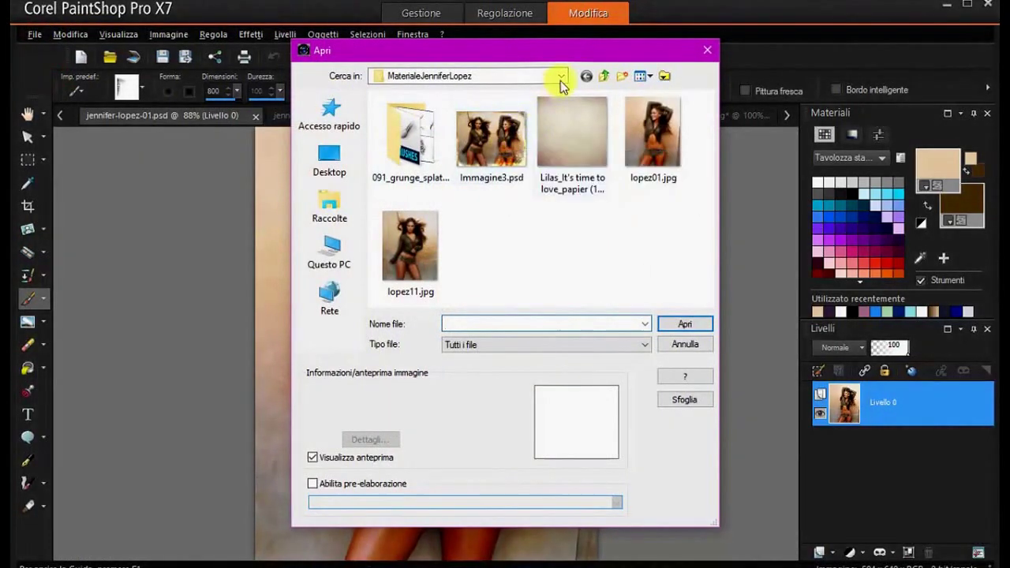
click(560, 76)
click(557, 93)
click(497, 91)
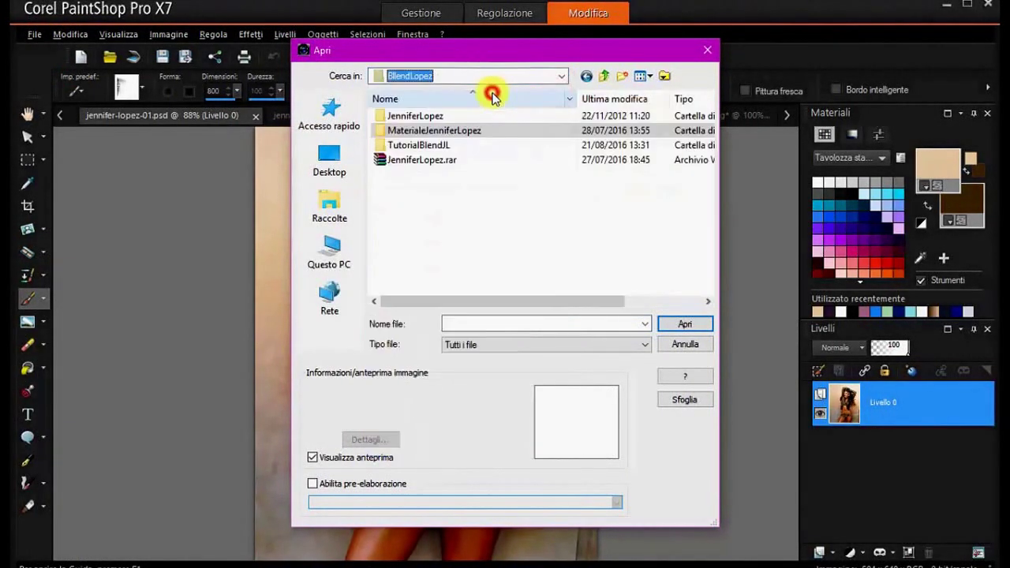
click(446, 145)
click(447, 146)
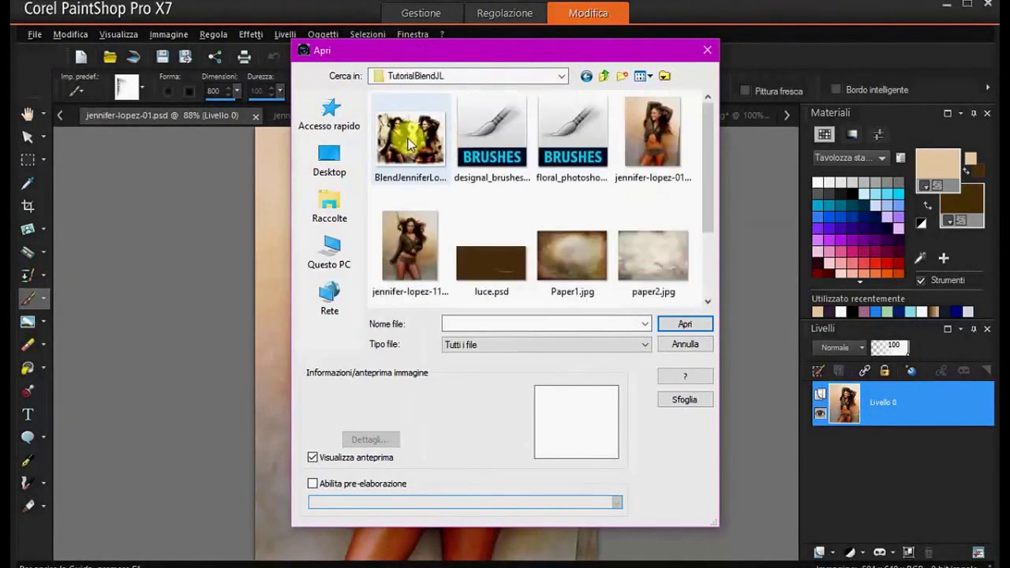
click(442, 142)
click(676, 325)
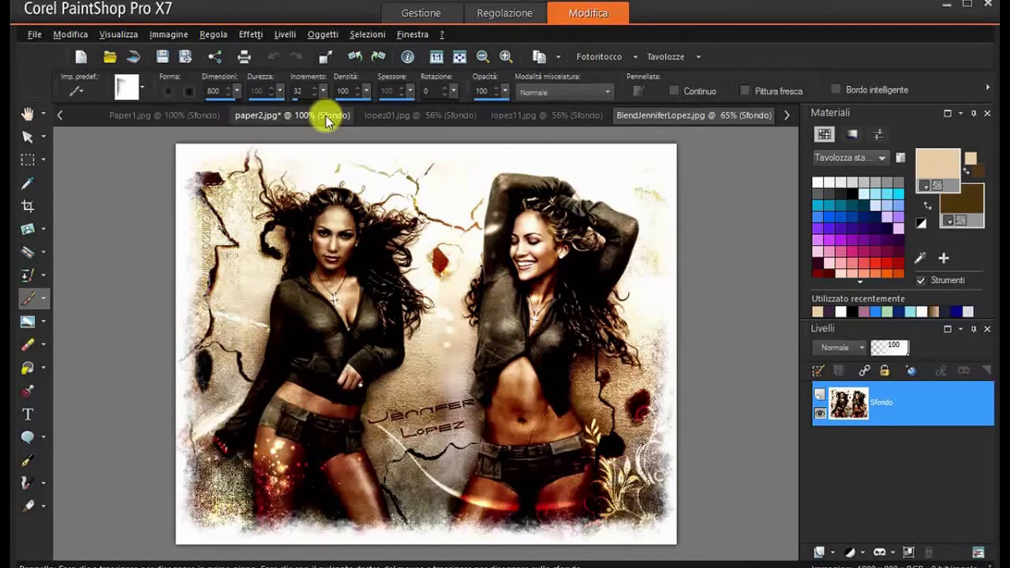
- Create a new 1000 x 800 pixel raster image with a transparent background at 78,740 pixels/cm
click(60, 117)
click(60, 116)
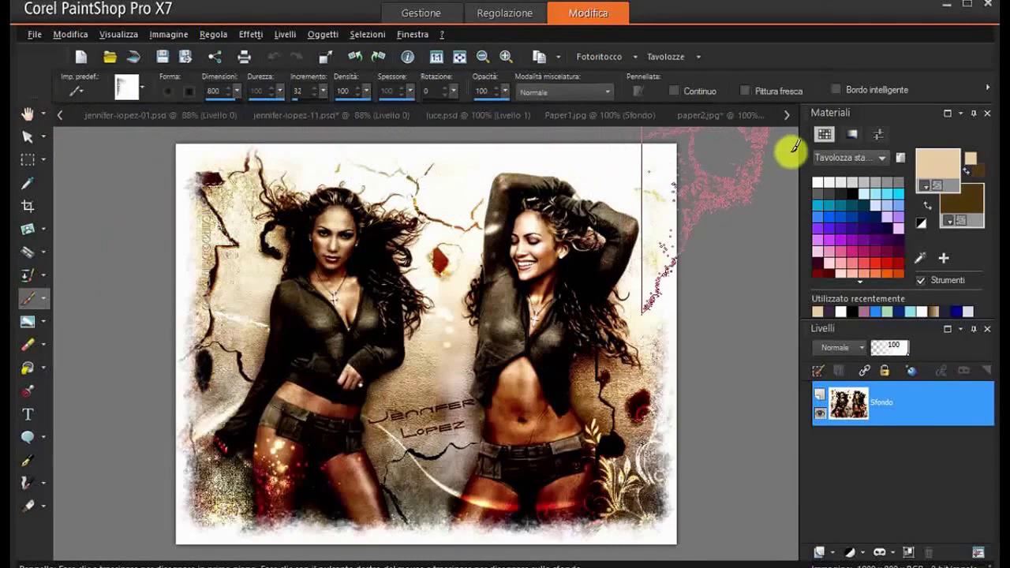
click(33, 34)
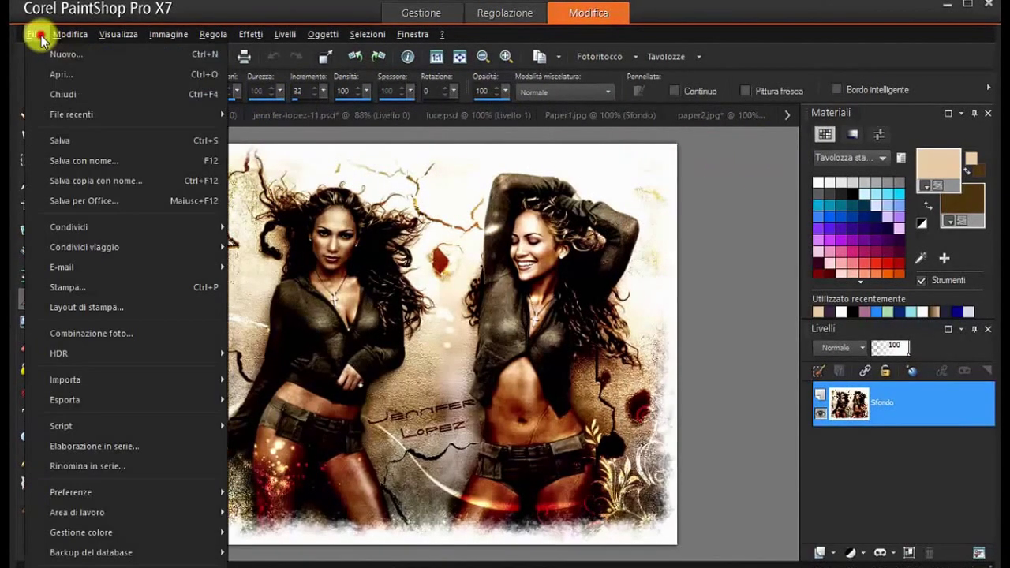
click(43, 54)
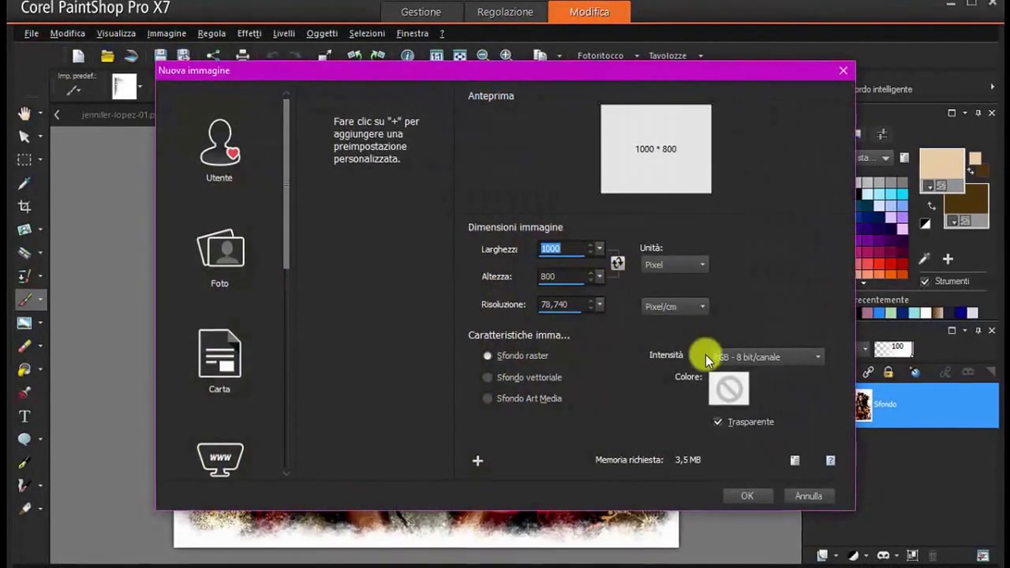
click(745, 494)
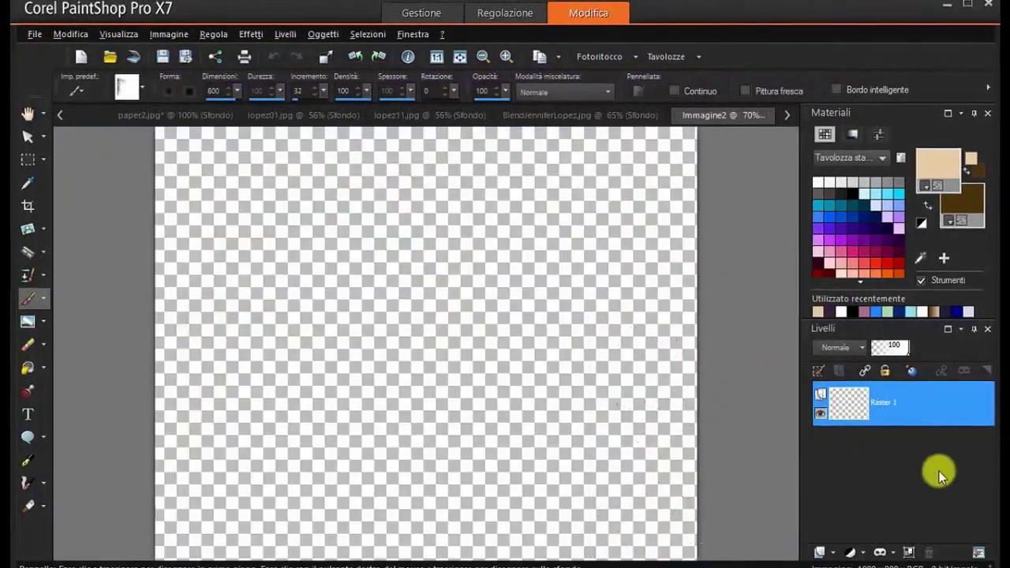
click(516, 293)
scroll(515, 294, down, 1)
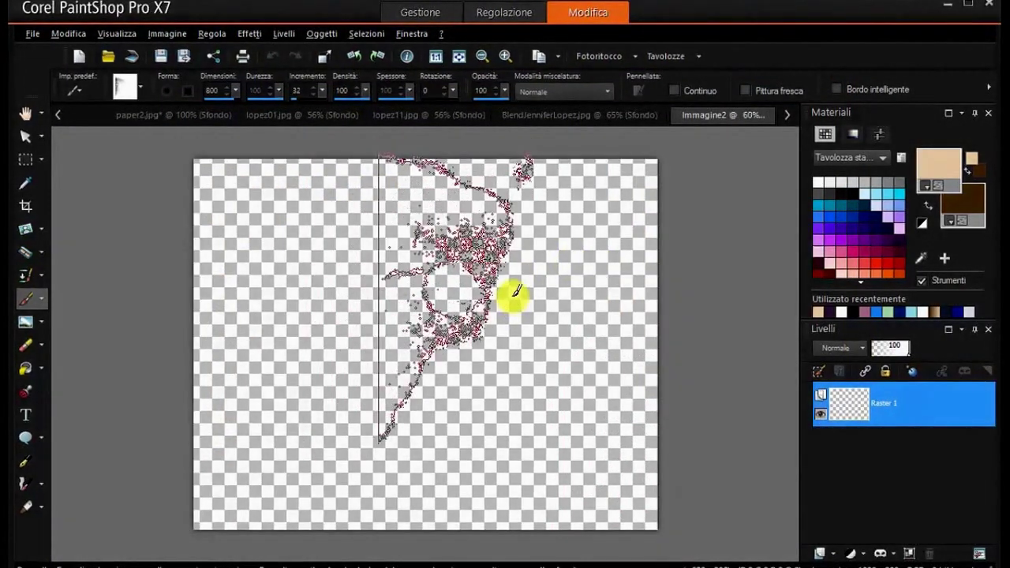
key(ctrl+z)
- Select the whole new canvas, paste a copy of paper2.jpg into the selection and clear the selection
click(361, 33)
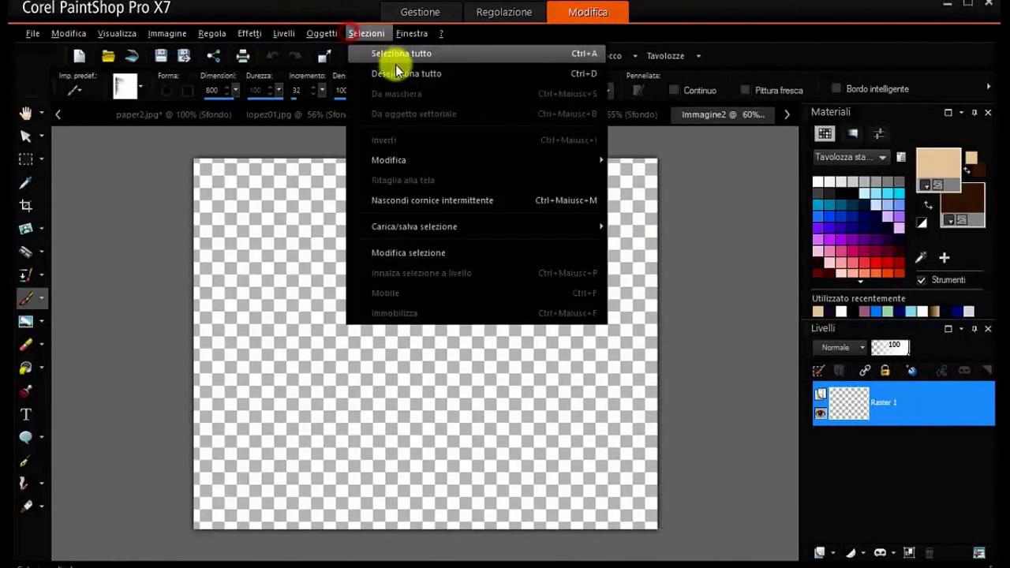
click(402, 53)
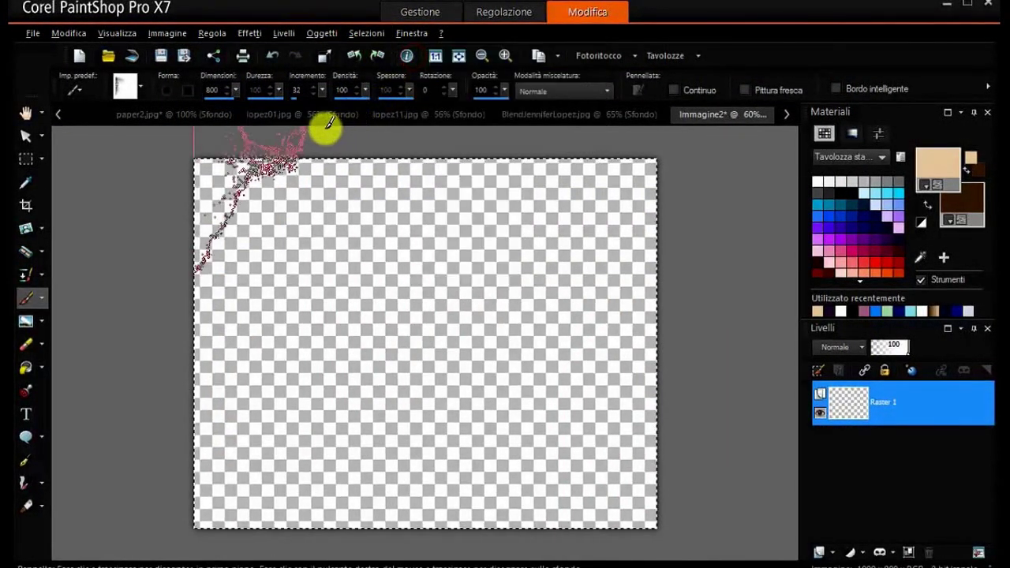
click(188, 114)
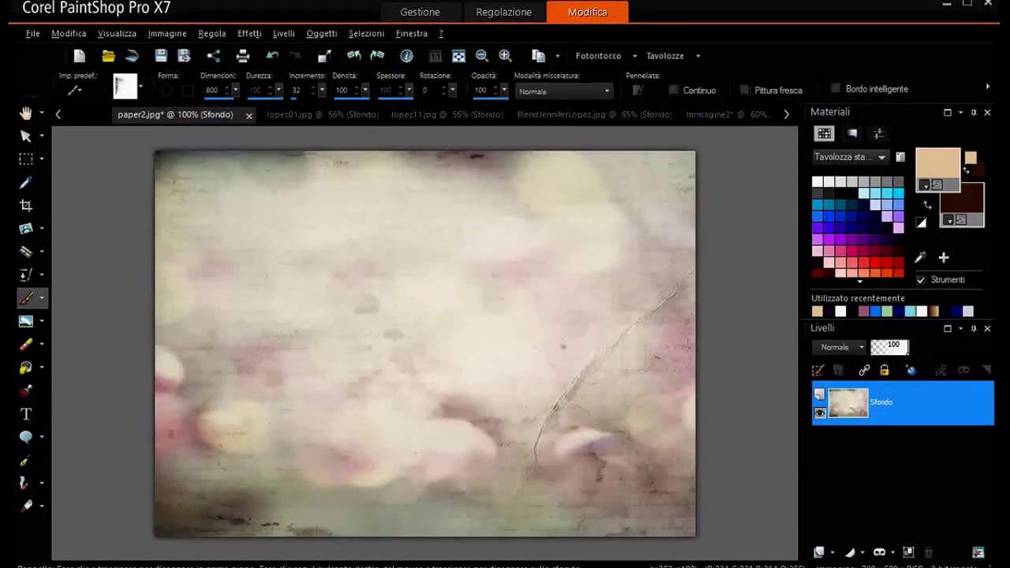
click(68, 33)
click(89, 175)
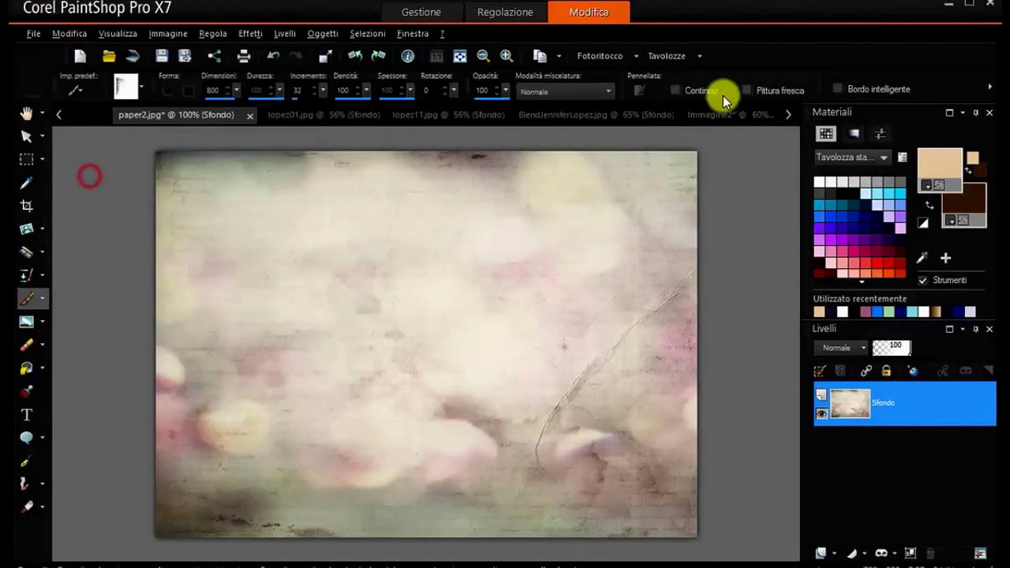
click(733, 116)
click(68, 34)
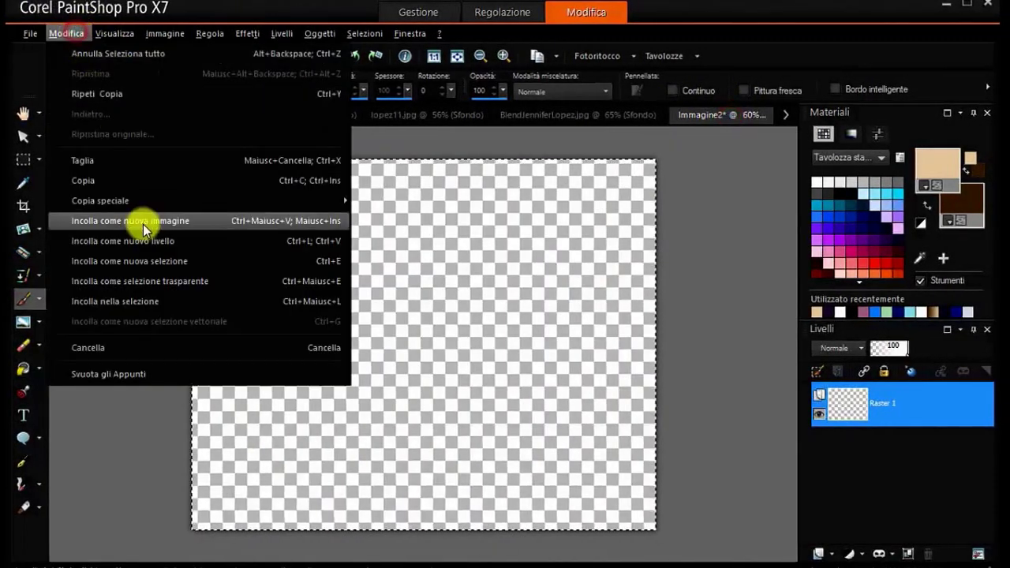
click(134, 300)
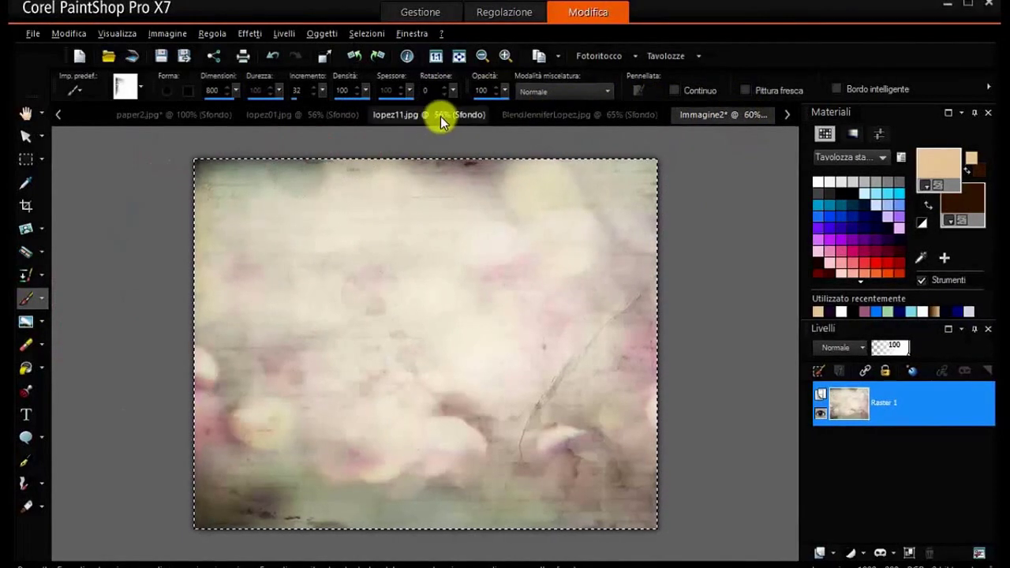
click(369, 34)
click(389, 69)
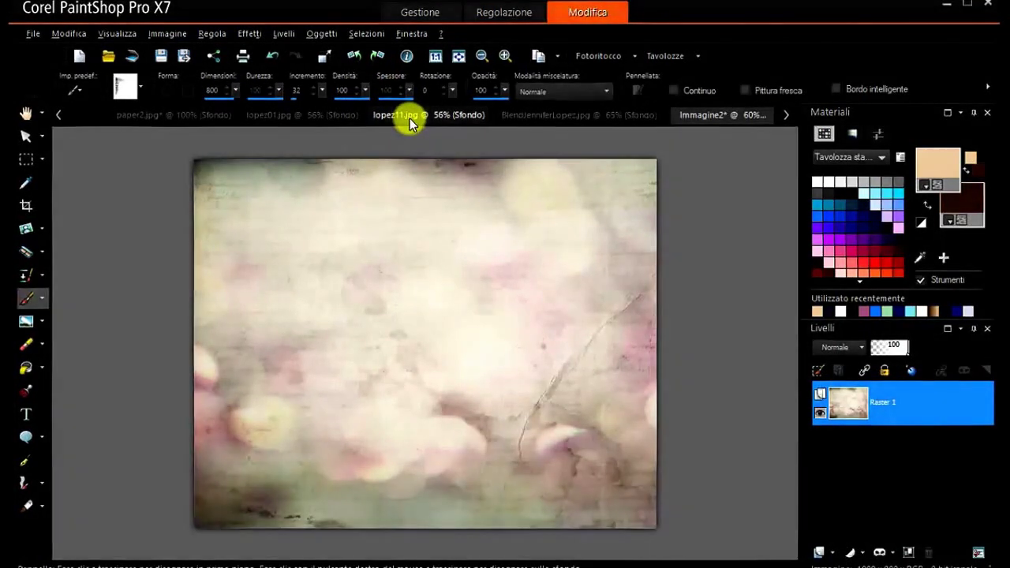
mouse_move(438, 186)
mouse_down()
mouse_move(444, 218)
mouse_move(420, 331)
mouse_up()
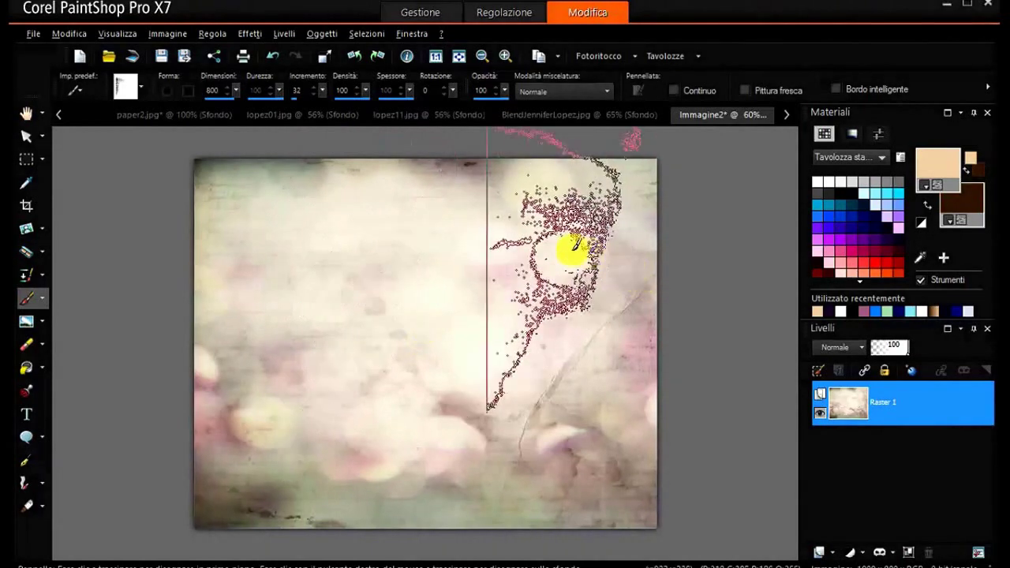
- Apply the FM Tile Tools Blend Emboss effect to the paper background, keeping the plug-in's existing settings
click(261, 36)
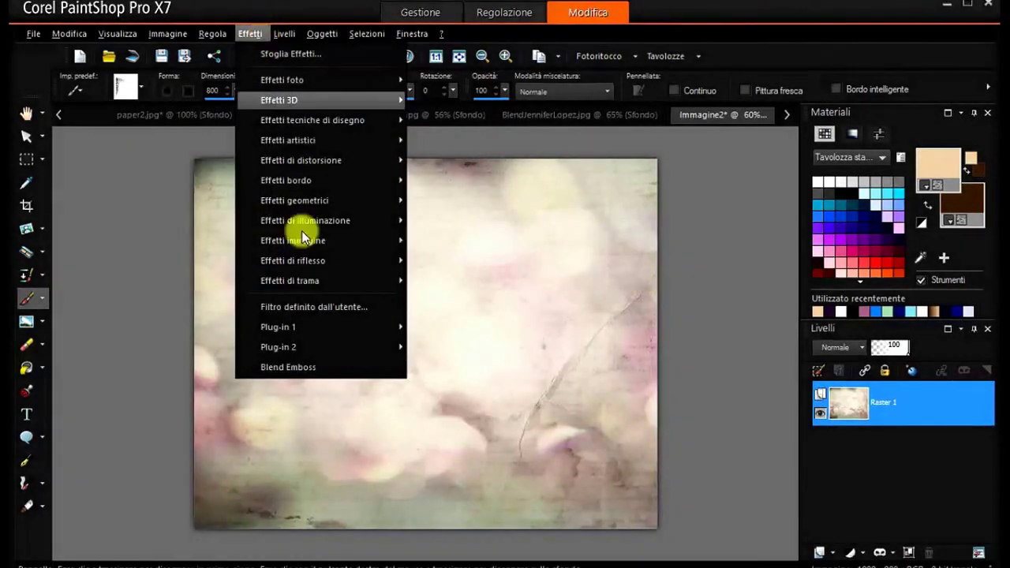
mouse_move(298, 325)
mouse_move(505, 329)
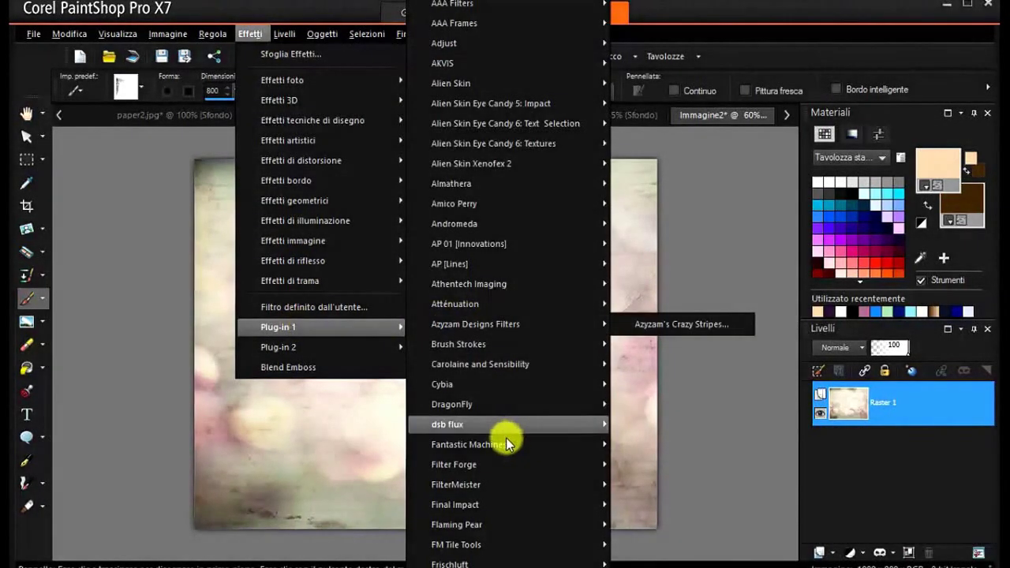
mouse_move(479, 544)
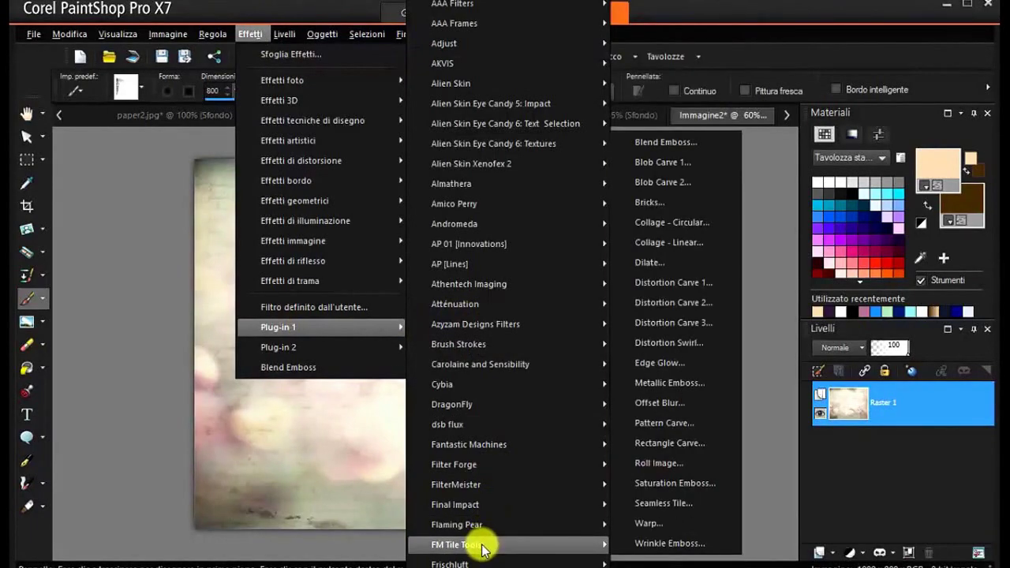
click(693, 144)
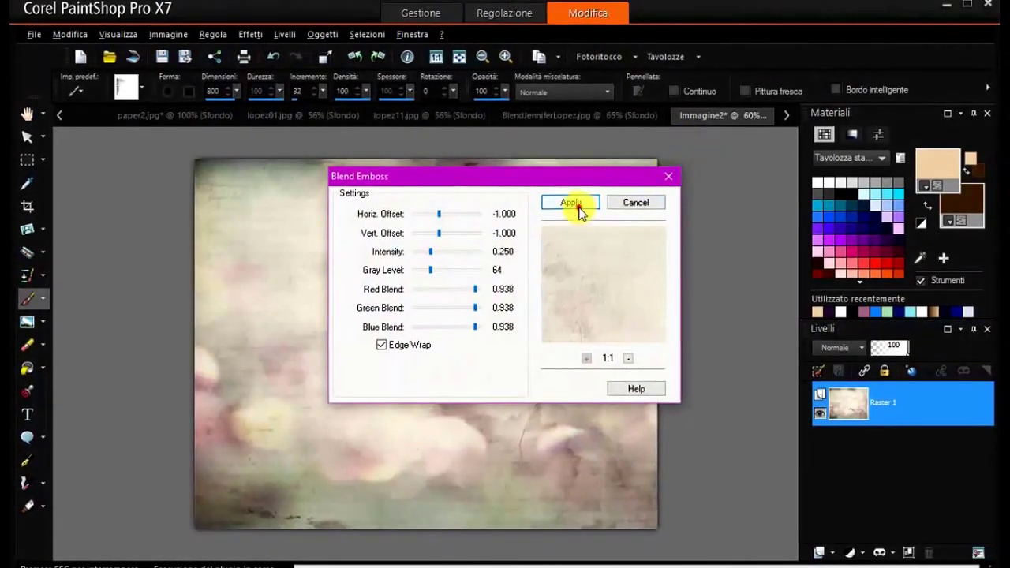
click(578, 206)
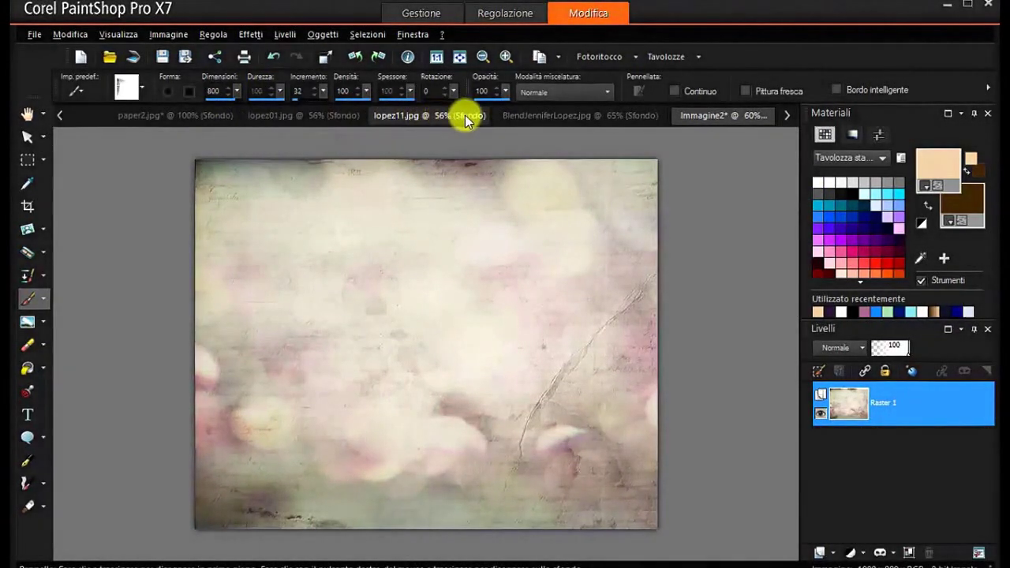
- Copy the lopez11.jpg photo and paste it as a new layer above the paper background in Immagine2
click(417, 120)
click(304, 115)
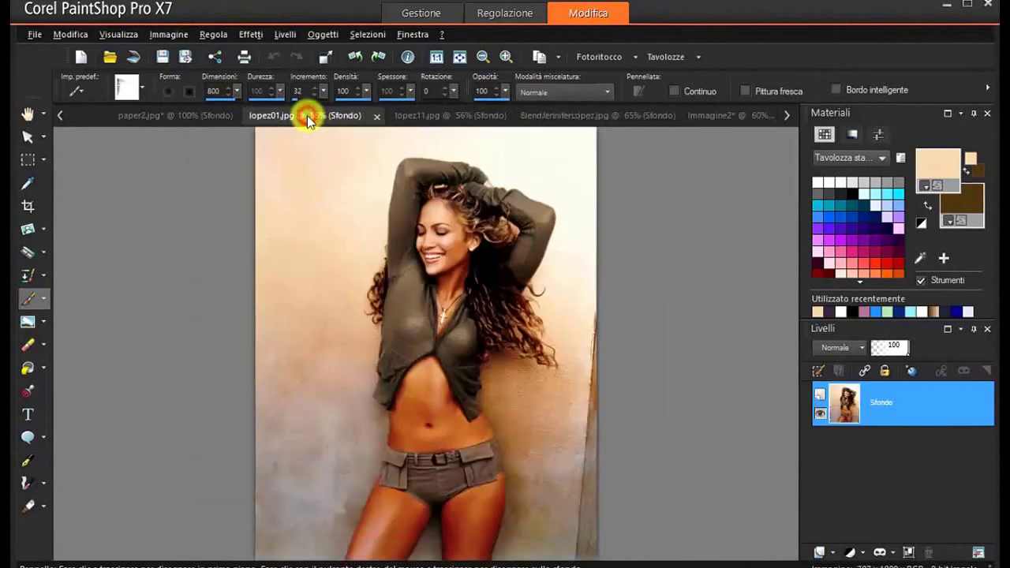
click(401, 115)
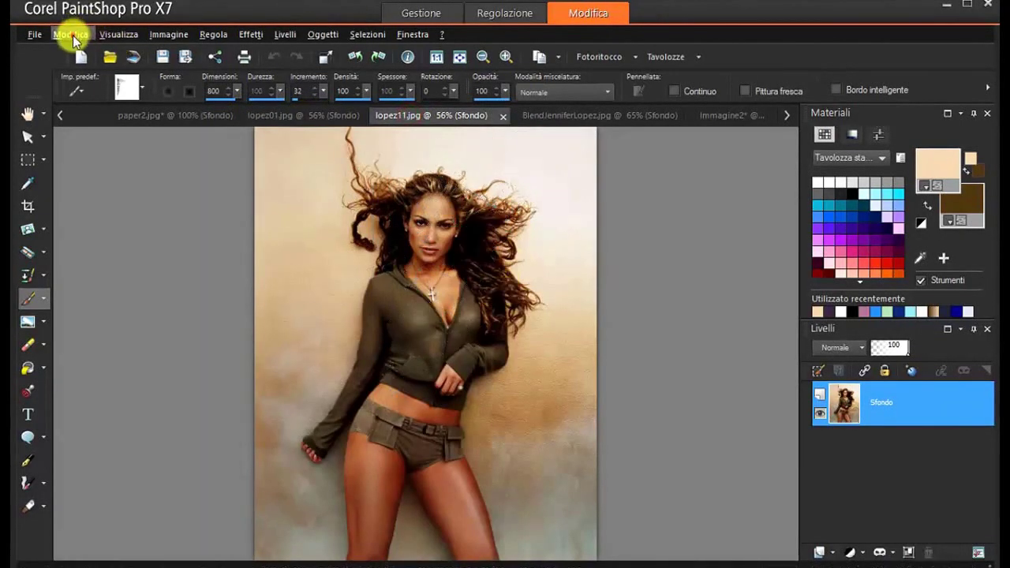
click(70, 34)
click(106, 182)
click(721, 115)
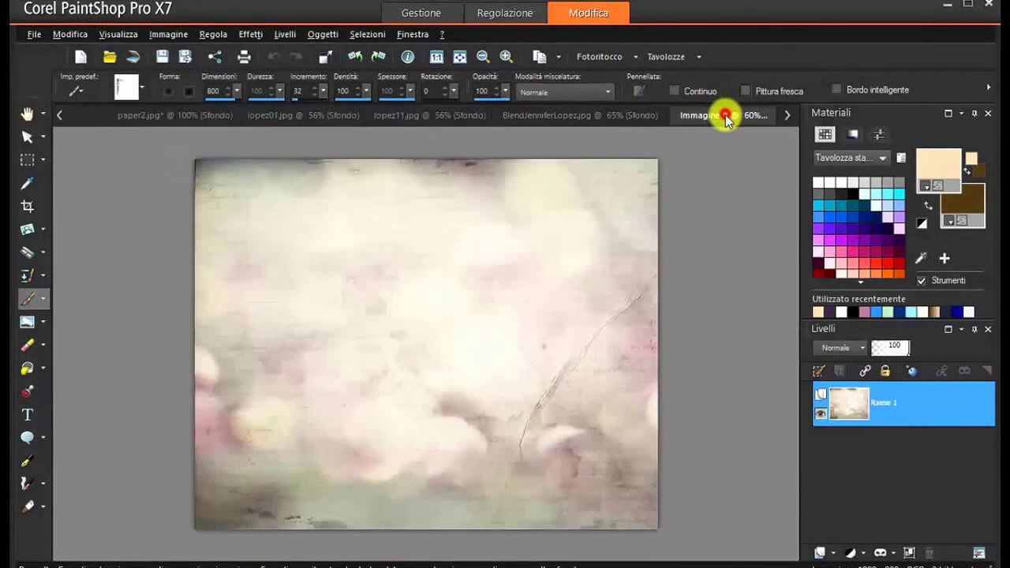
click(69, 35)
click(169, 240)
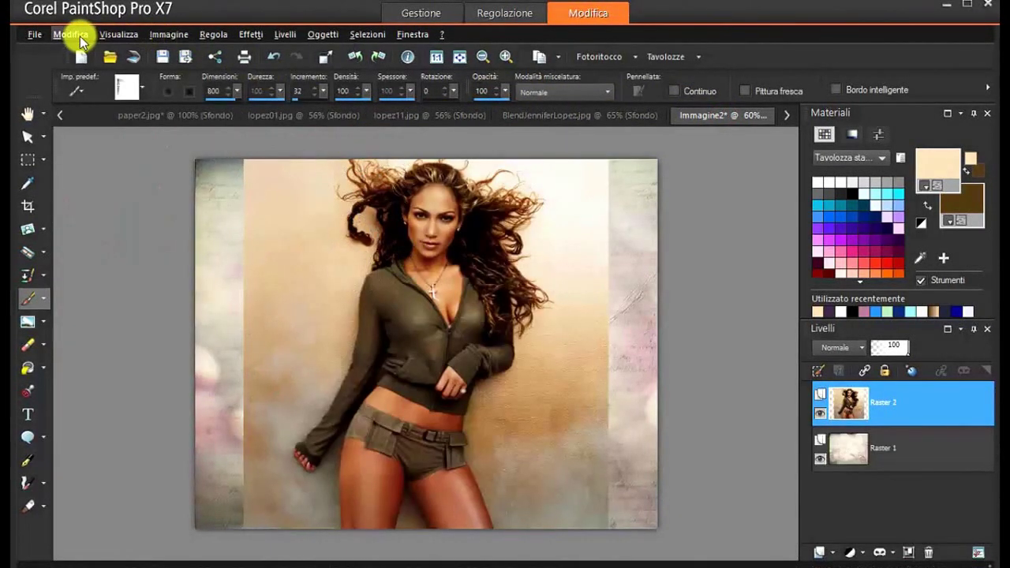
- Resize only the pasted photo layer to 80 percent, keeping its proportions and using Bicubico resampling
click(164, 36)
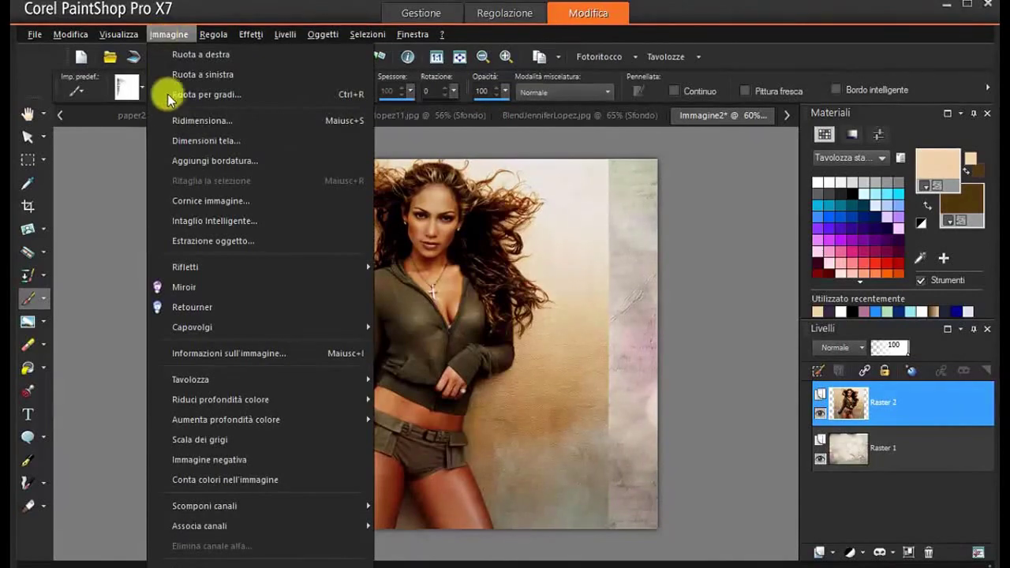
click(190, 120)
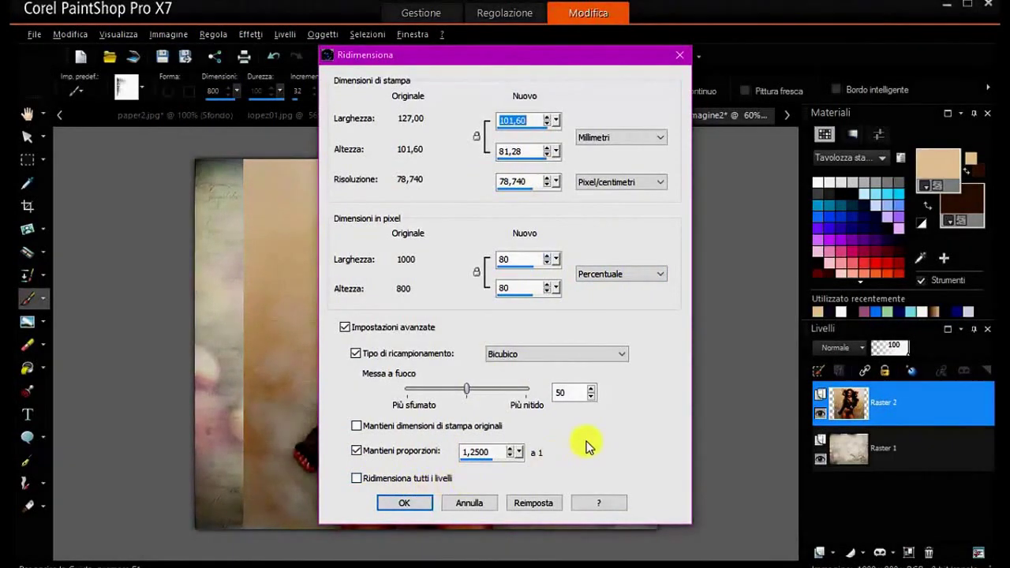
click(415, 504)
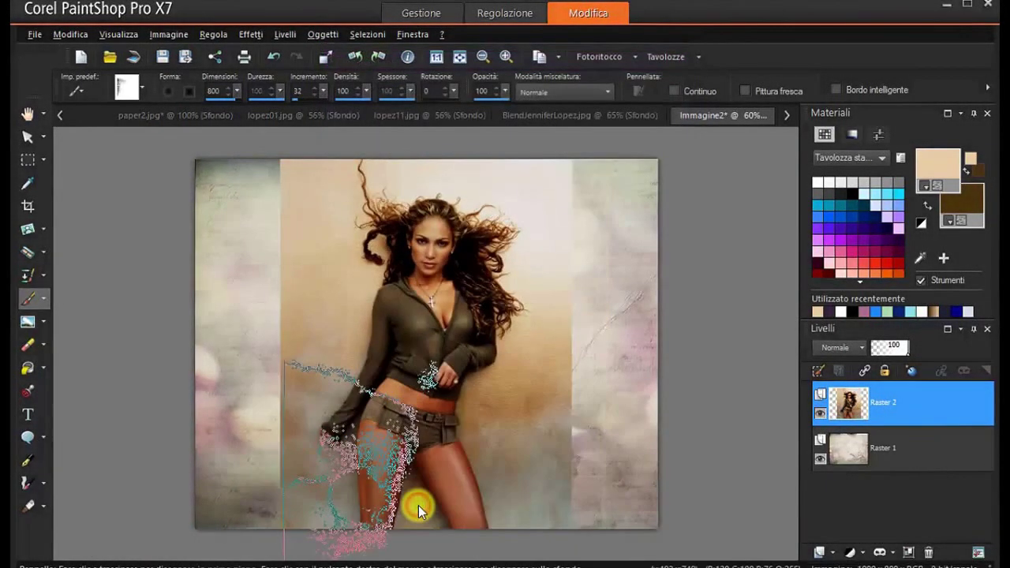
- Move the resized photo layer with the Move tool until it meets the left edge of the canvas
click(43, 137)
click(81, 158)
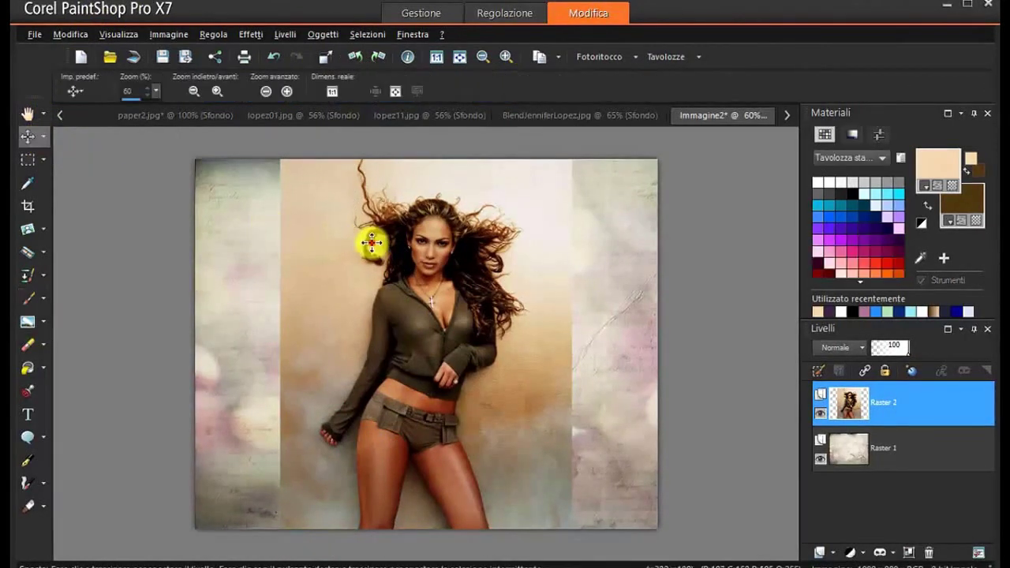
drag(359, 237, 254, 245)
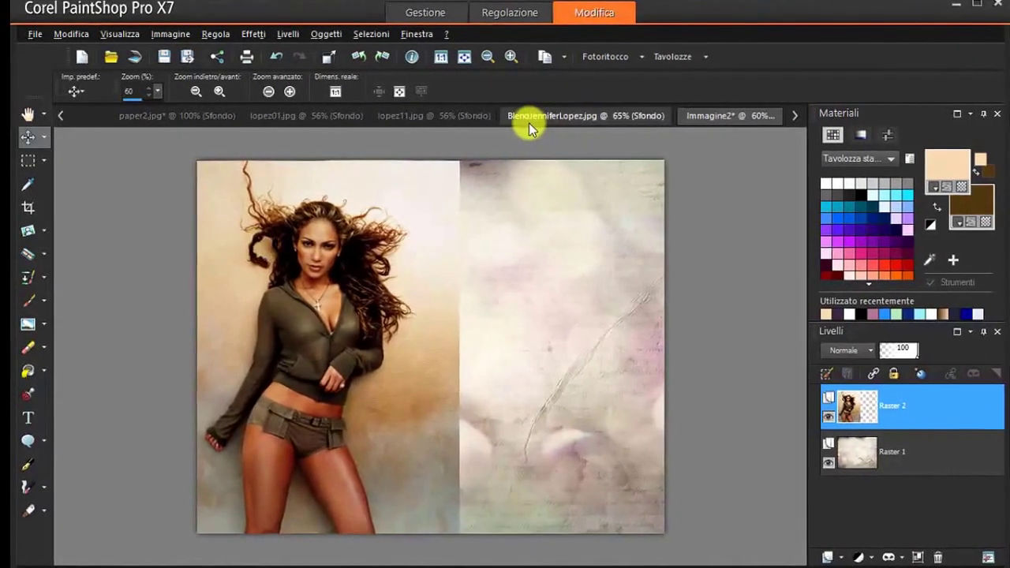
- Copy the lopez01.jpg photo and paste it as a new layer above the first photo in Immagine2
click(294, 119)
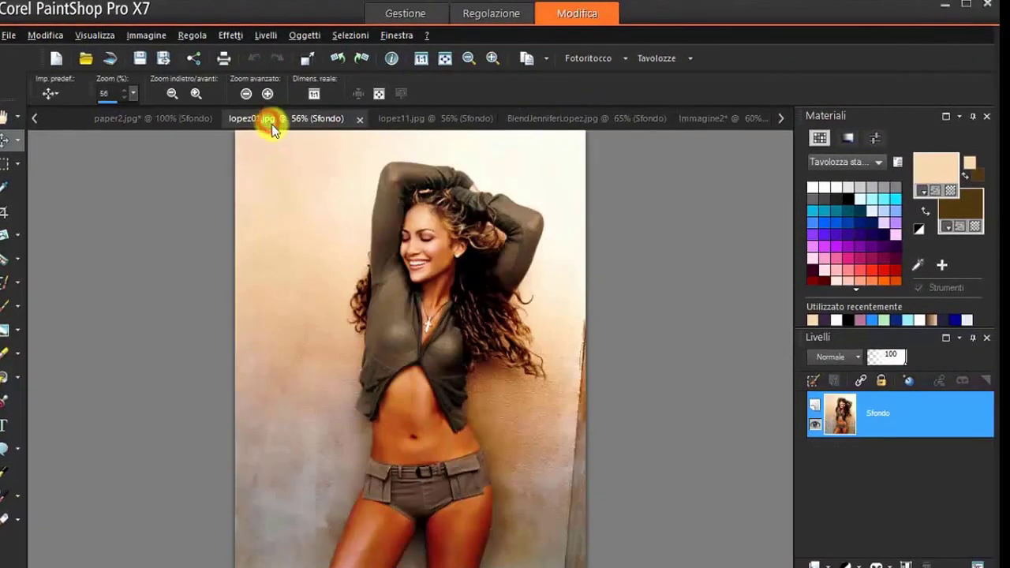
click(46, 37)
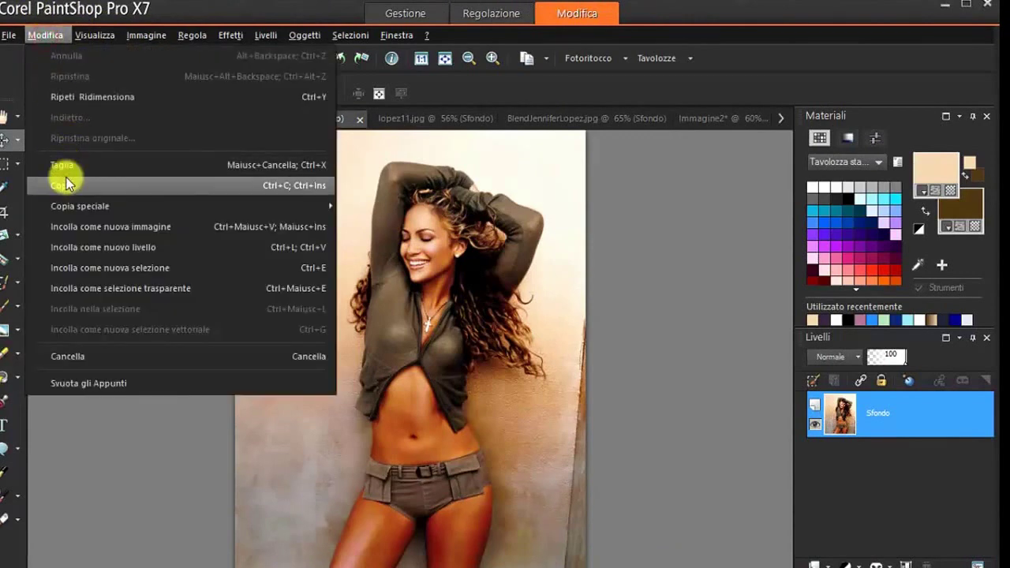
click(65, 177)
click(693, 118)
click(45, 34)
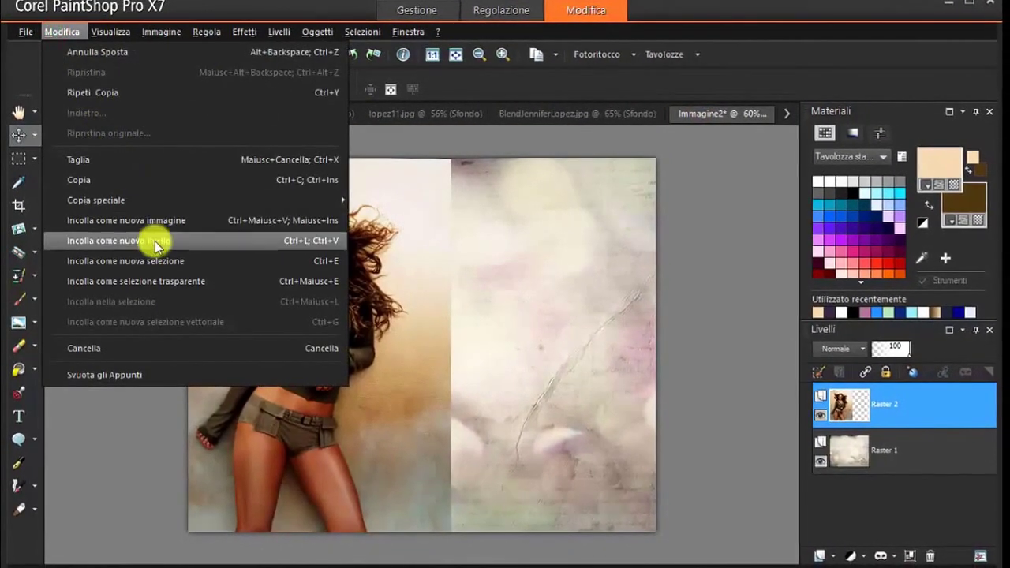
click(156, 241)
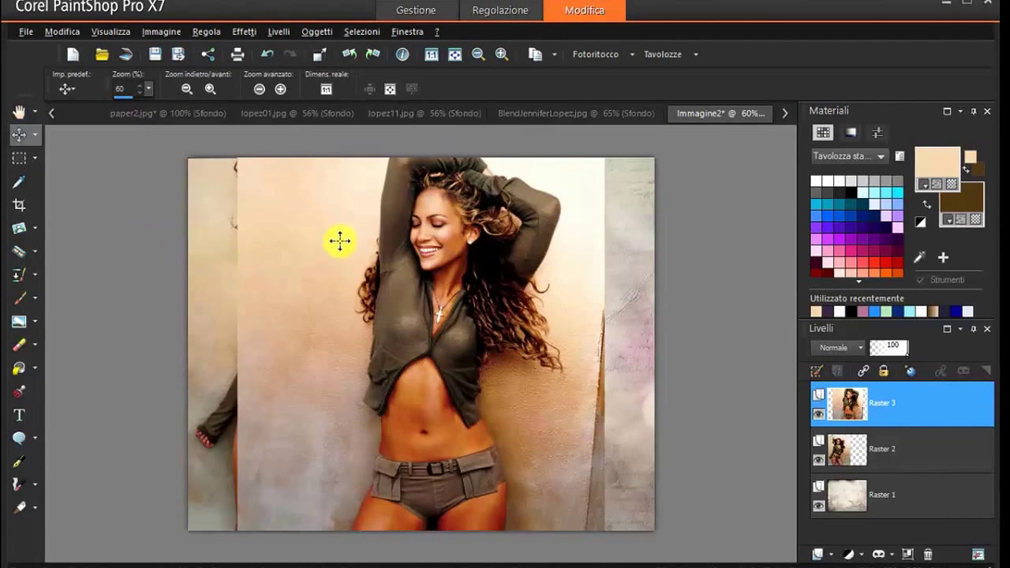
- Shrink the newly pasted photo layer and move it until it fills the right side of the canvas beside the first photo
drag(355, 288, 451, 292)
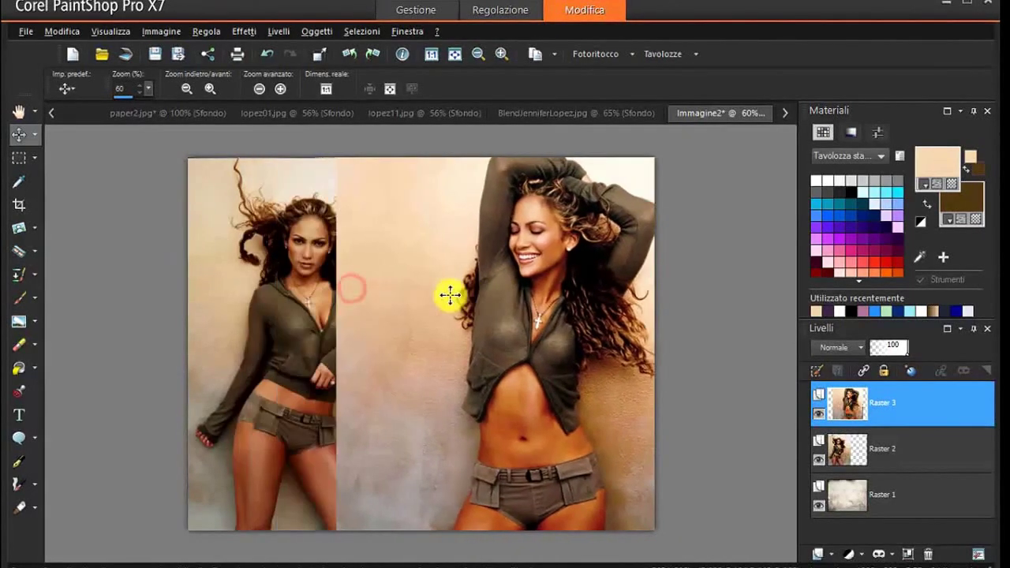
click(158, 32)
click(207, 121)
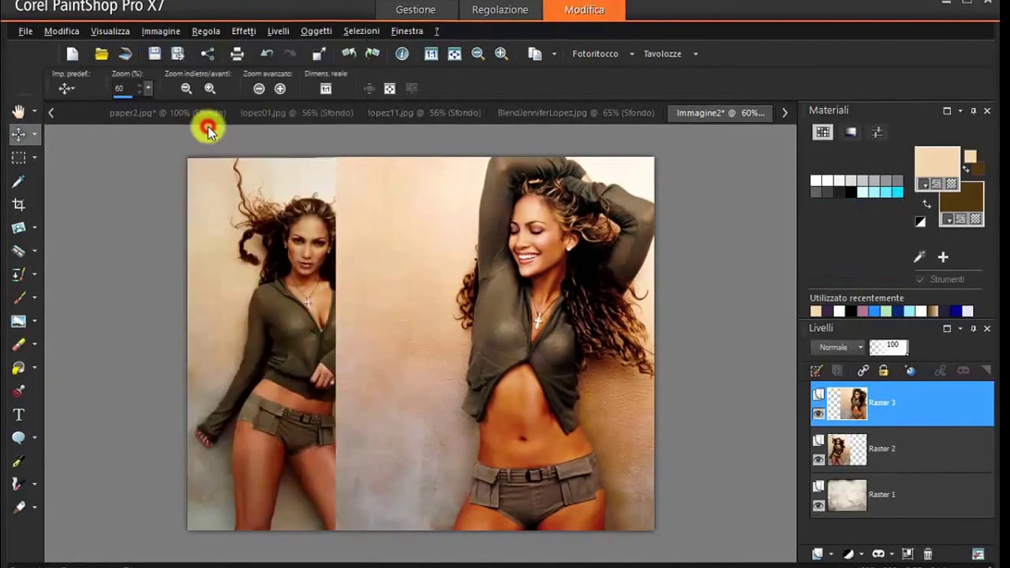
click(399, 504)
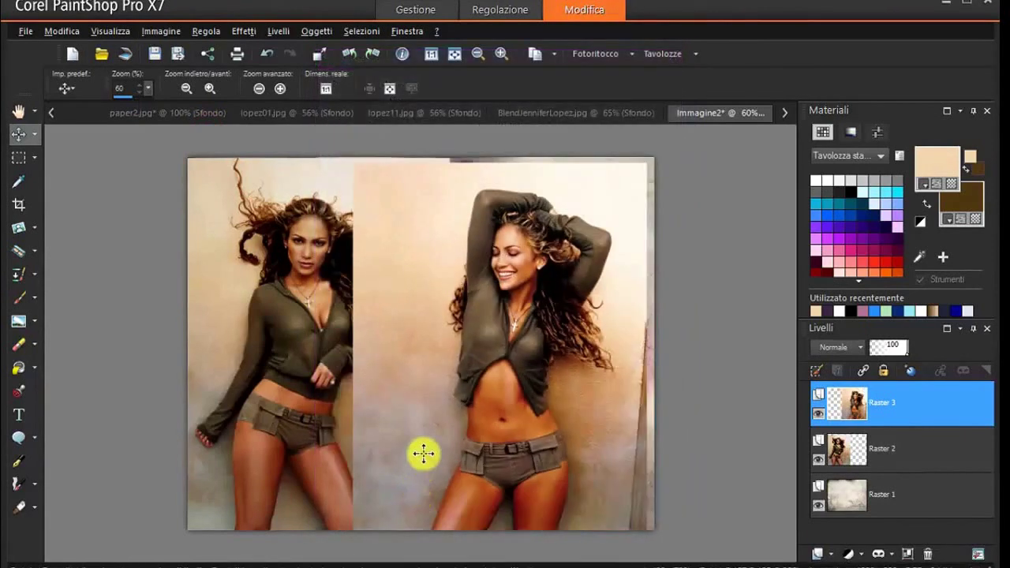
drag(450, 378, 487, 371)
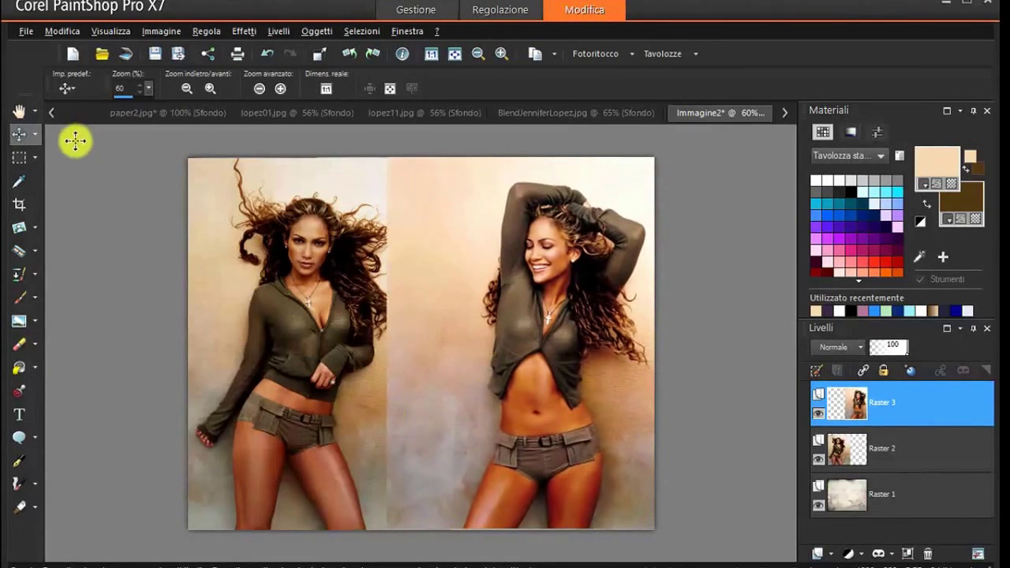
- Stretch the right photo's height to 100.38 percent with the Pick tool so it reaches the canvas's lower edge, and return to the Move tool
click(37, 135)
click(52, 135)
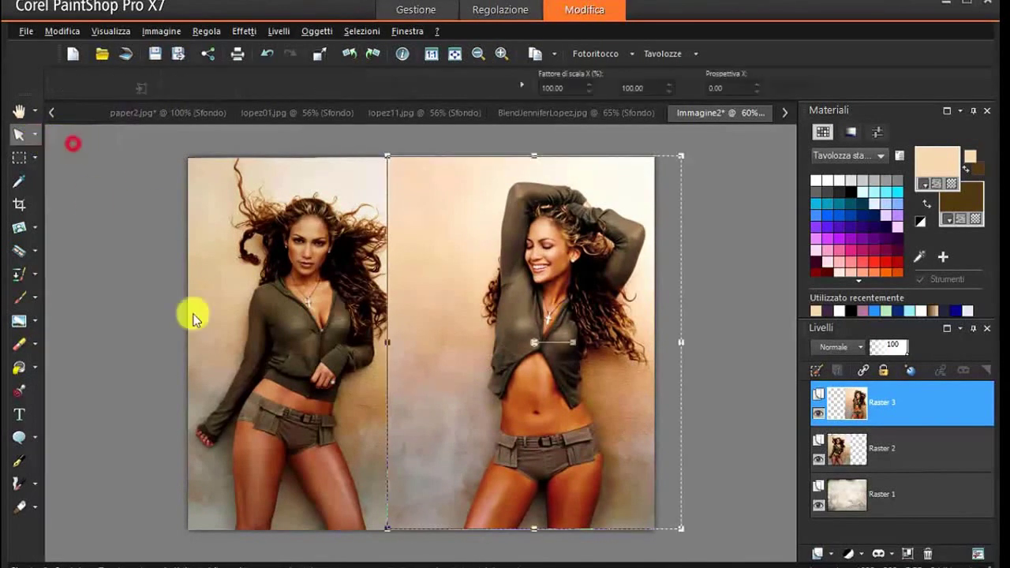
drag(533, 528, 530, 529)
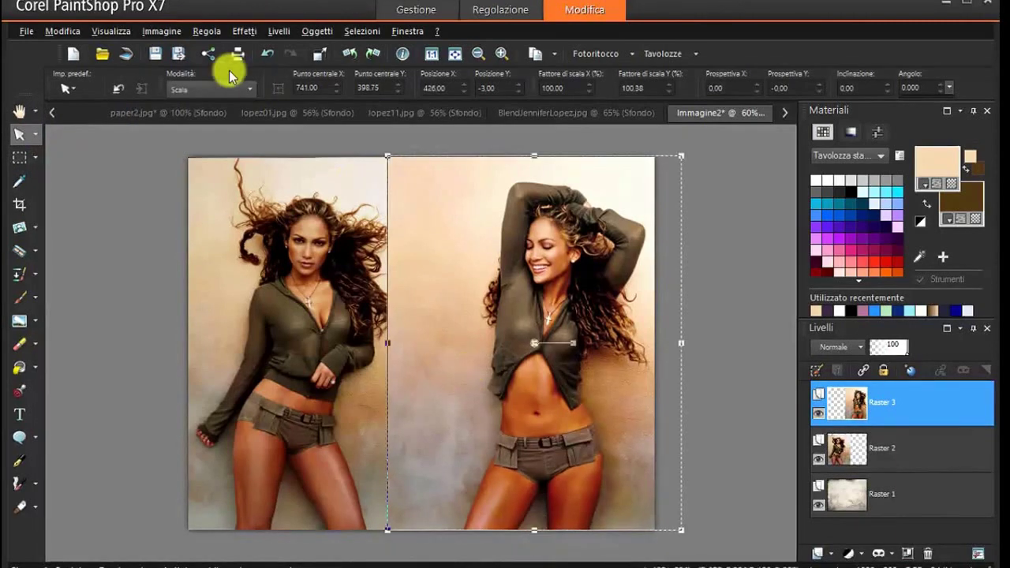
click(32, 139)
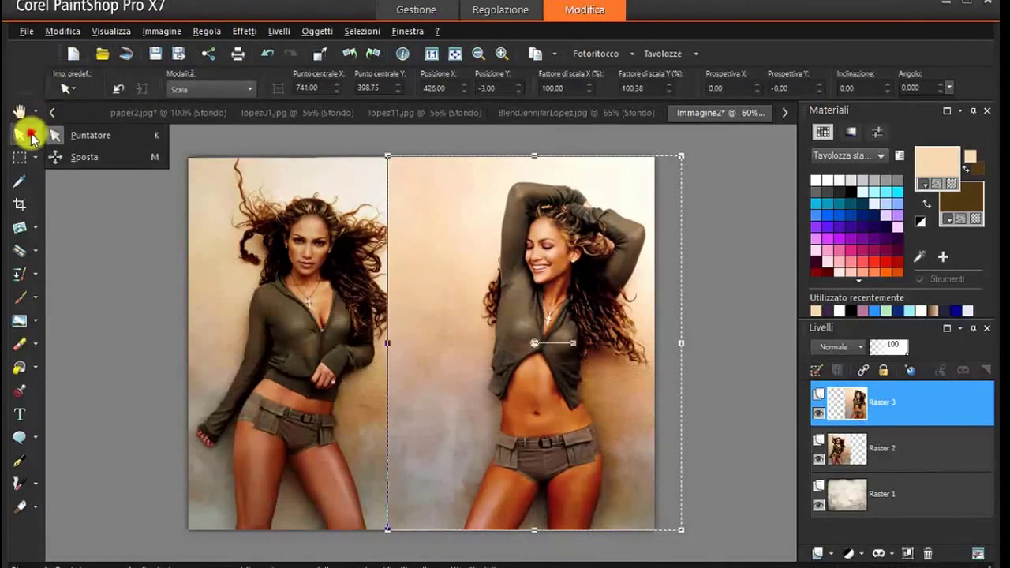
click(89, 155)
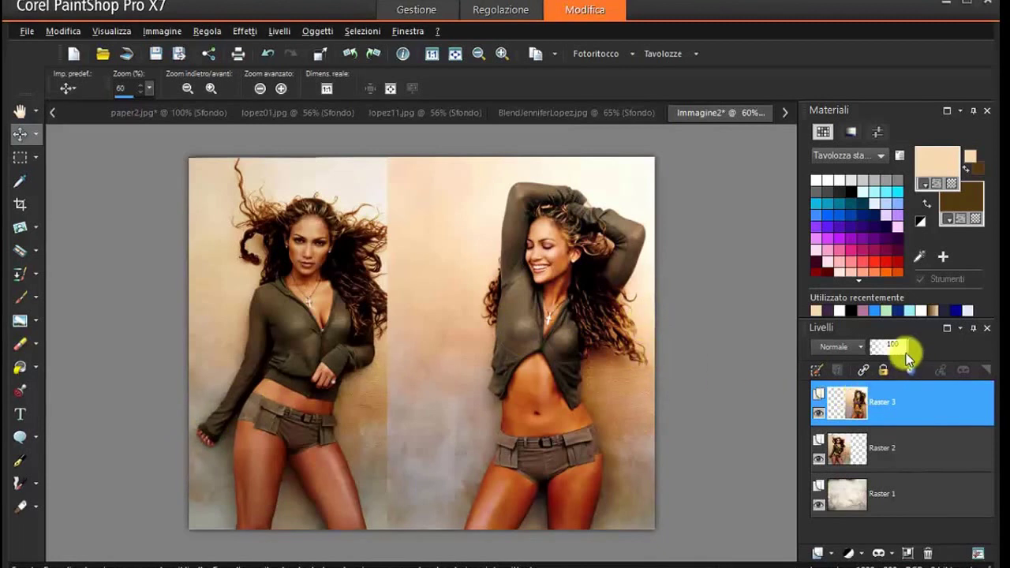
- Lower the right photo layer's opacity to 59 and delete its overlapping full-height left strip, about 100 pixels wide, using a rectangular selection feathered by 10
drag(901, 349, 892, 359)
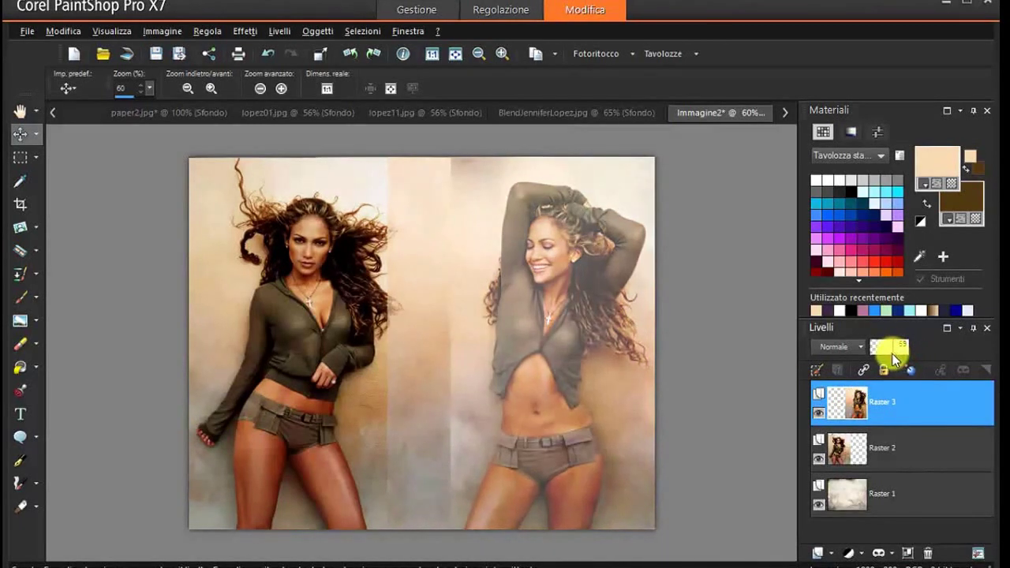
click(20, 157)
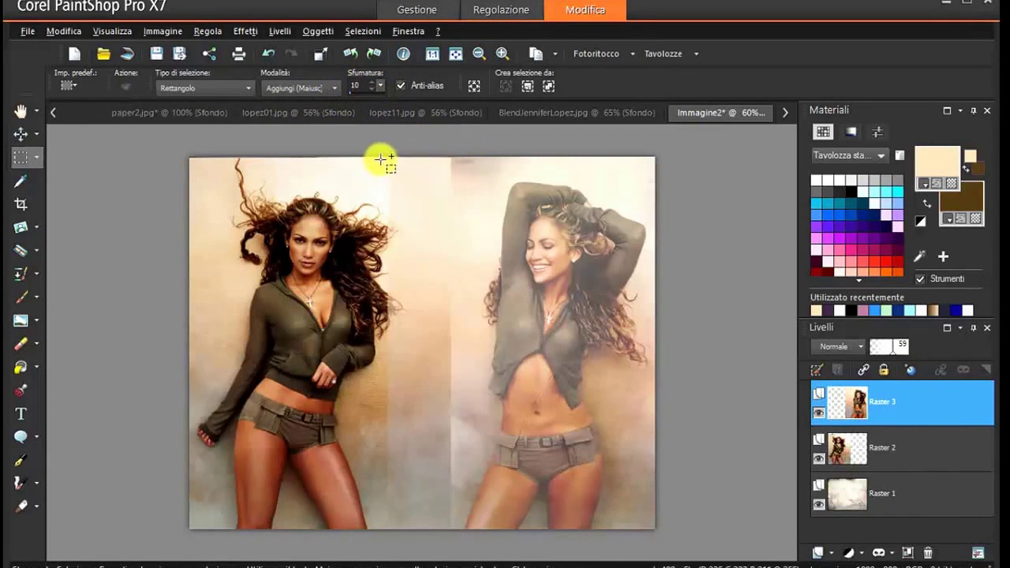
drag(382, 157, 422, 528)
key(Delete)
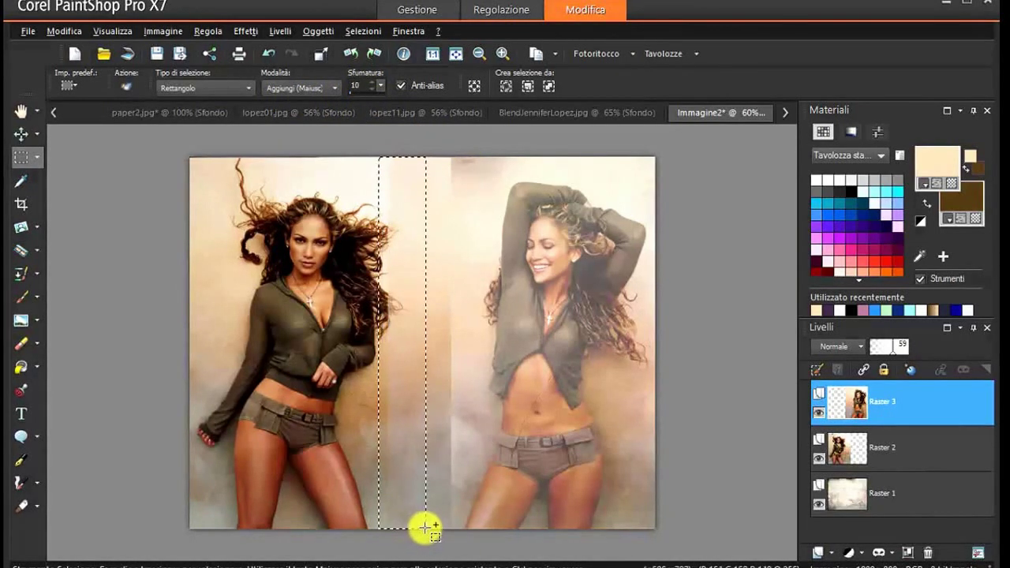
key(Delete)
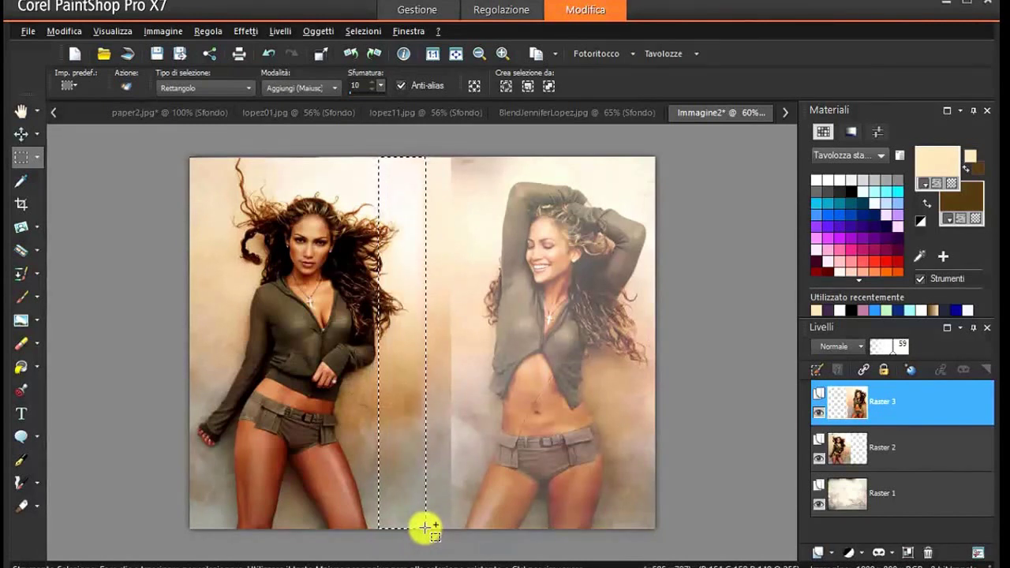
mouse_move(855, 408)
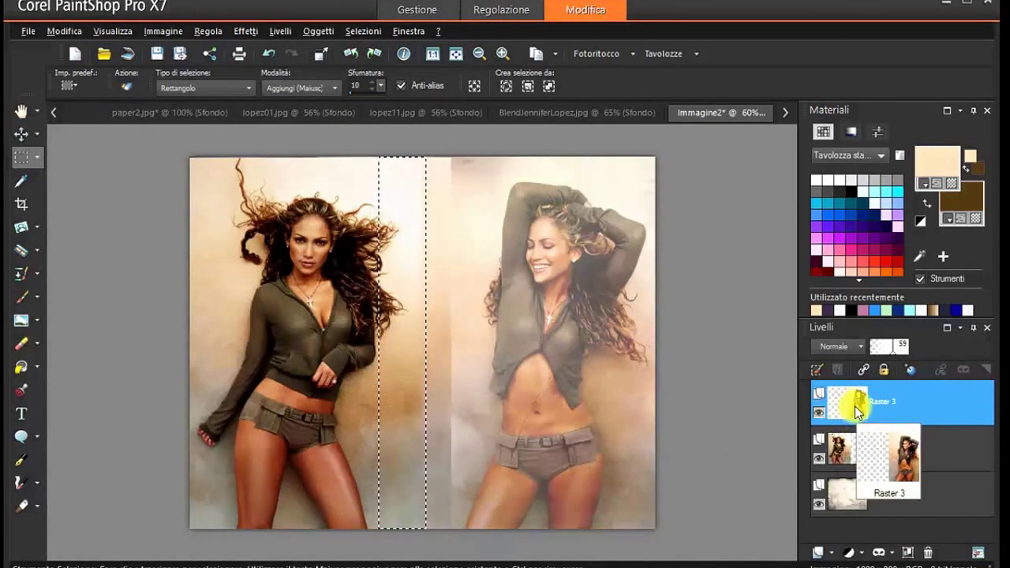
- Deselect the deleted strip and restore the right photo layer's opacity to 100
click(371, 31)
click(390, 70)
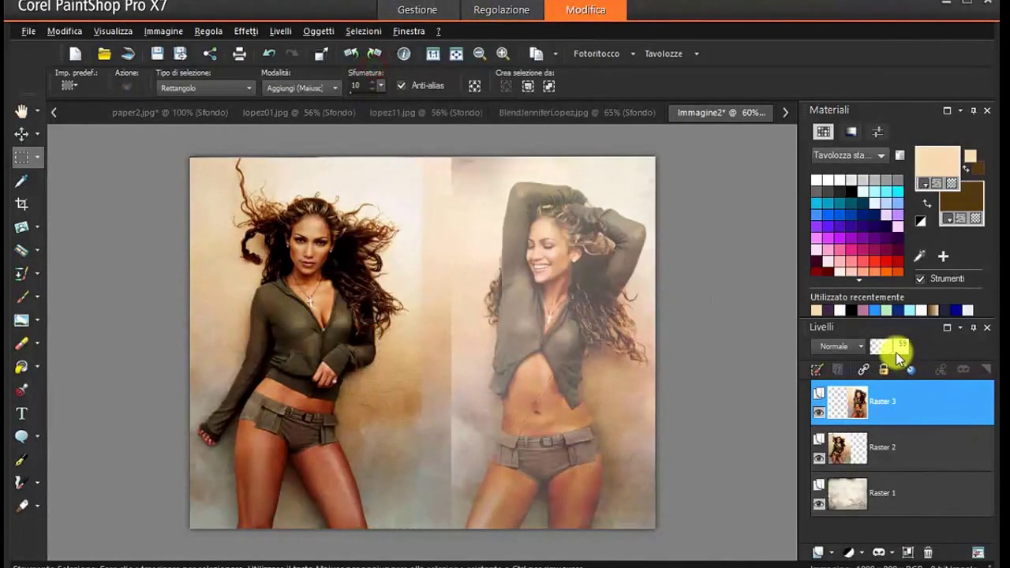
drag(896, 352, 913, 352)
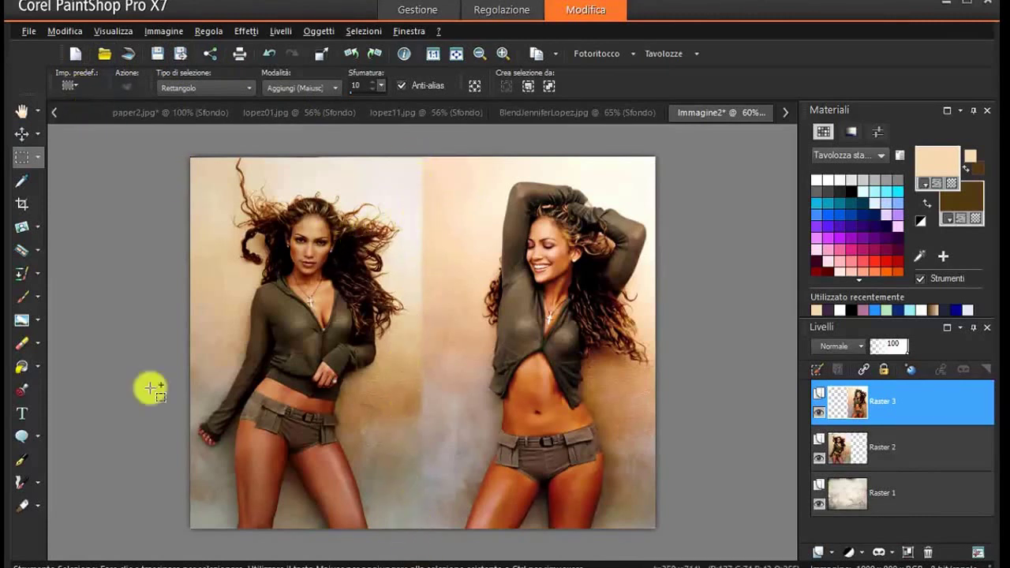
- Smudge the seam between the two photos, from the upper to the lower part, using a rough blot-shaped brush at size 231 and opacity 60
click(22, 324)
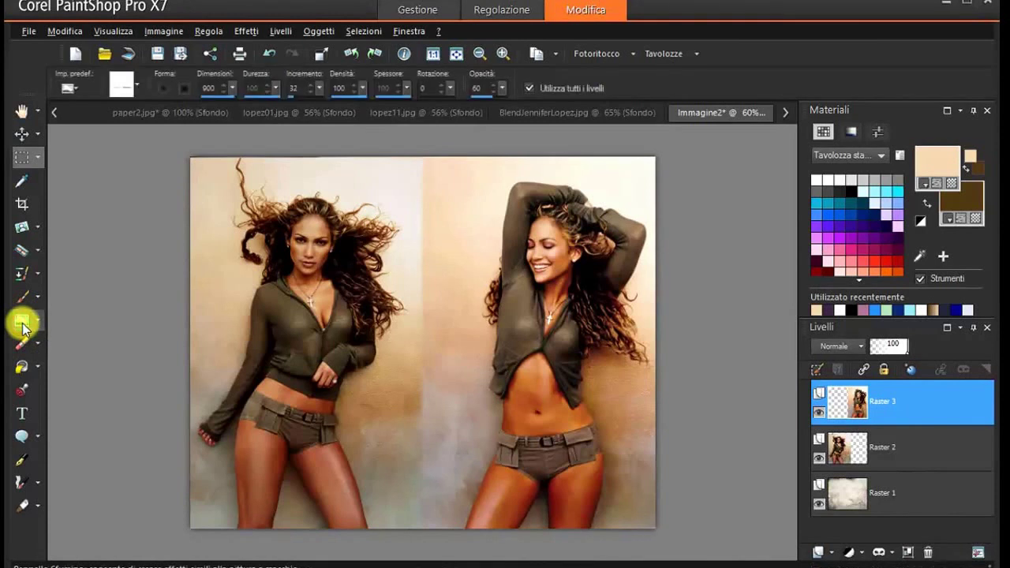
click(137, 81)
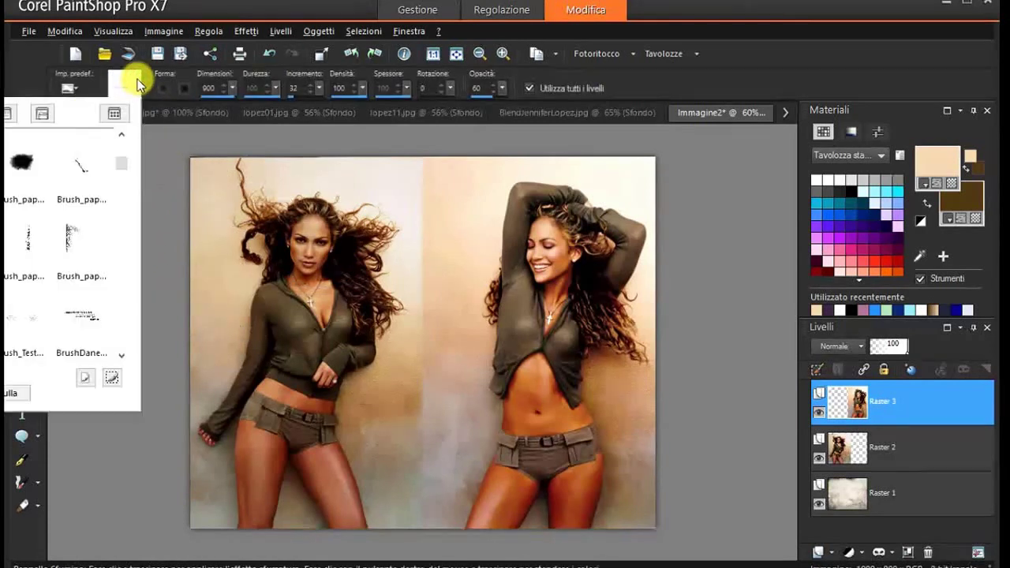
click(20, 162)
mouse_move(379, 201)
mouse_down()
mouse_move(421, 186)
mouse_move(430, 172)
mouse_up()
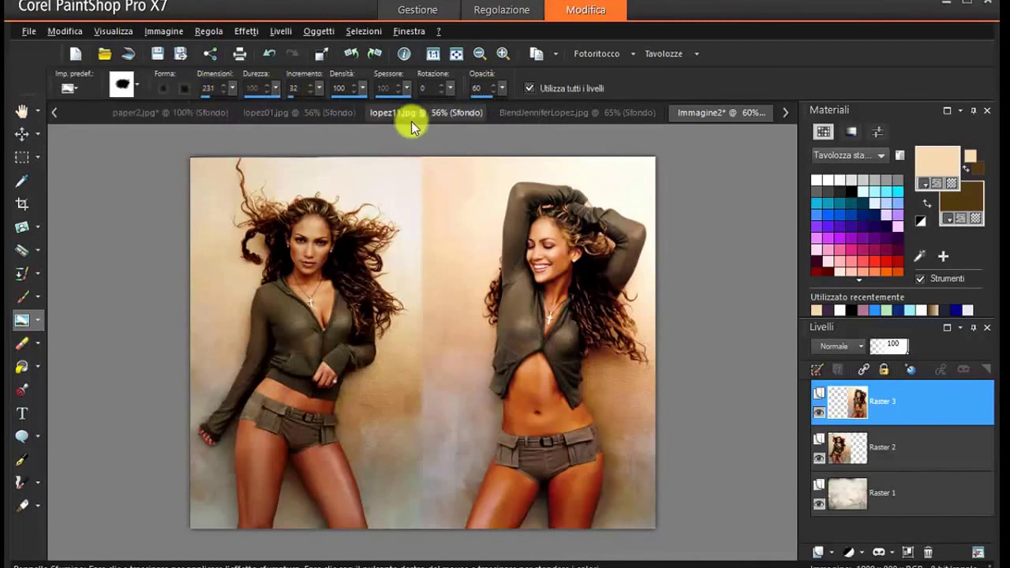
mouse_move(428, 165)
mouse_down()
mouse_move(393, 175)
mouse_move(419, 181)
mouse_move(382, 192)
mouse_move(443, 186)
mouse_move(409, 185)
mouse_move(442, 176)
mouse_move(405, 177)
mouse_move(421, 171)
mouse_move(412, 171)
mouse_move(433, 207)
mouse_move(410, 210)
mouse_move(429, 216)
mouse_move(409, 221)
mouse_move(428, 225)
mouse_move(418, 231)
mouse_move(403, 206)
mouse_up()
mouse_move(414, 248)
mouse_down()
mouse_move(420, 406)
mouse_move(433, 369)
mouse_move(403, 368)
mouse_move(435, 352)
mouse_move(409, 349)
mouse_move(438, 329)
mouse_move(410, 330)
mouse_move(434, 323)
mouse_move(415, 323)
mouse_move(439, 333)
mouse_move(404, 345)
mouse_move(439, 343)
mouse_move(409, 358)
mouse_move(438, 367)
mouse_move(399, 377)
mouse_move(438, 372)
mouse_move(397, 388)
mouse_move(451, 321)
mouse_move(416, 318)
mouse_move(439, 301)
mouse_move(412, 302)
mouse_move(443, 286)
mouse_move(411, 287)
mouse_move(447, 269)
mouse_move(411, 262)
mouse_move(442, 244)
mouse_move(413, 240)
mouse_move(445, 222)
mouse_move(412, 218)
mouse_up()
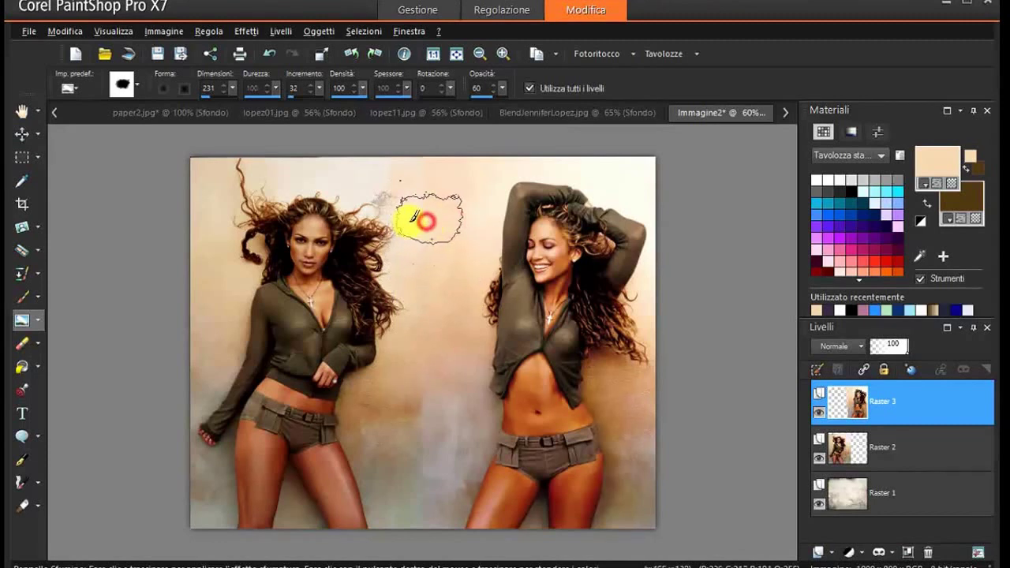
mouse_move(444, 431)
mouse_down()
mouse_move(405, 436)
mouse_move(420, 444)
mouse_move(402, 452)
mouse_move(431, 465)
mouse_move(401, 467)
mouse_move(448, 475)
mouse_move(411, 484)
mouse_move(433, 505)
mouse_move(405, 509)
mouse_up()
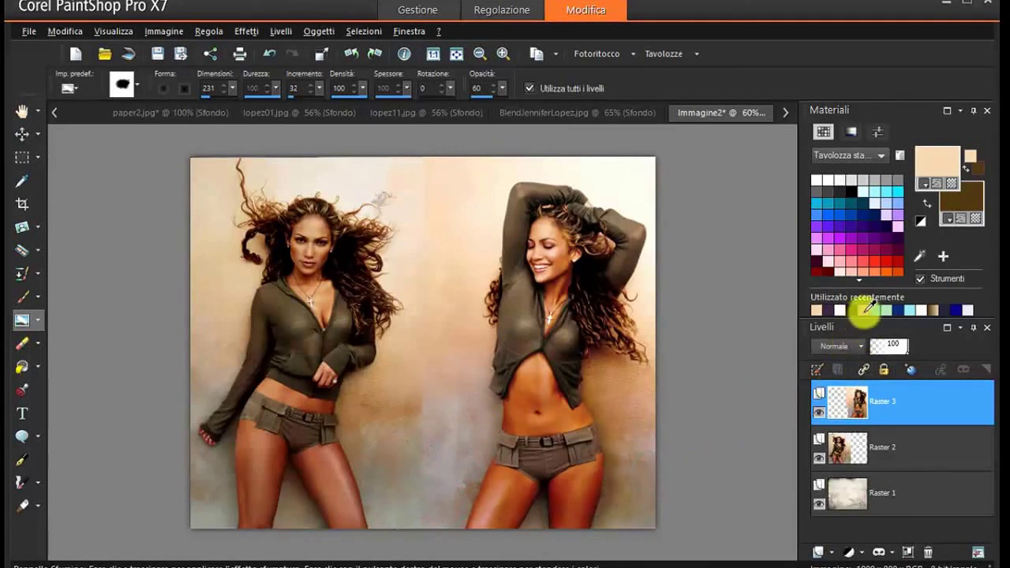
mouse_move(415, 433)
mouse_down()
mouse_move(433, 408)
mouse_move(410, 411)
mouse_move(433, 406)
mouse_move(413, 408)
mouse_move(432, 404)
mouse_move(413, 410)
mouse_move(434, 423)
mouse_up()
drag(449, 471, 405, 474)
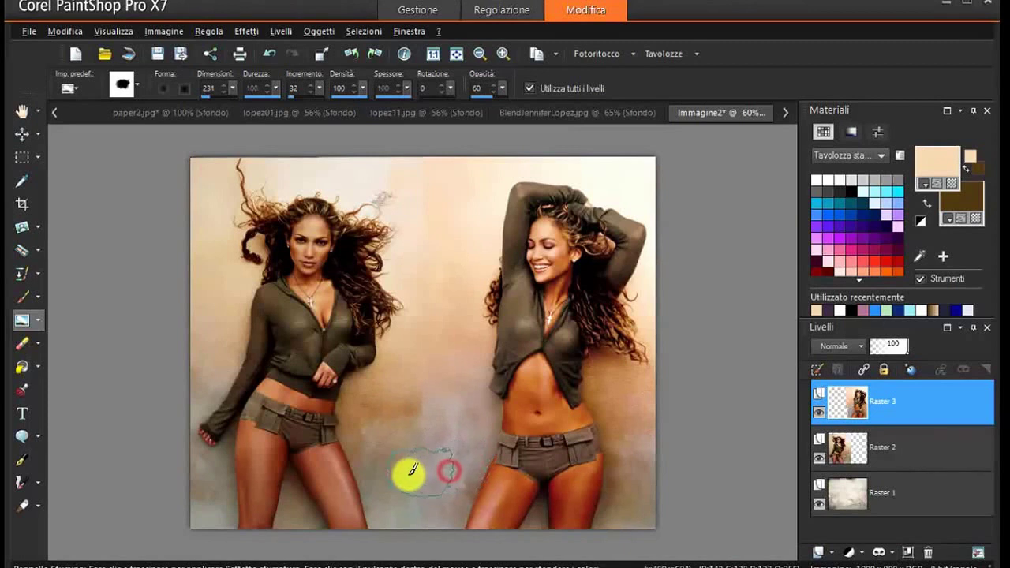
- Merge the right photo layer down into the left photo layer
mouse_move(916, 403)
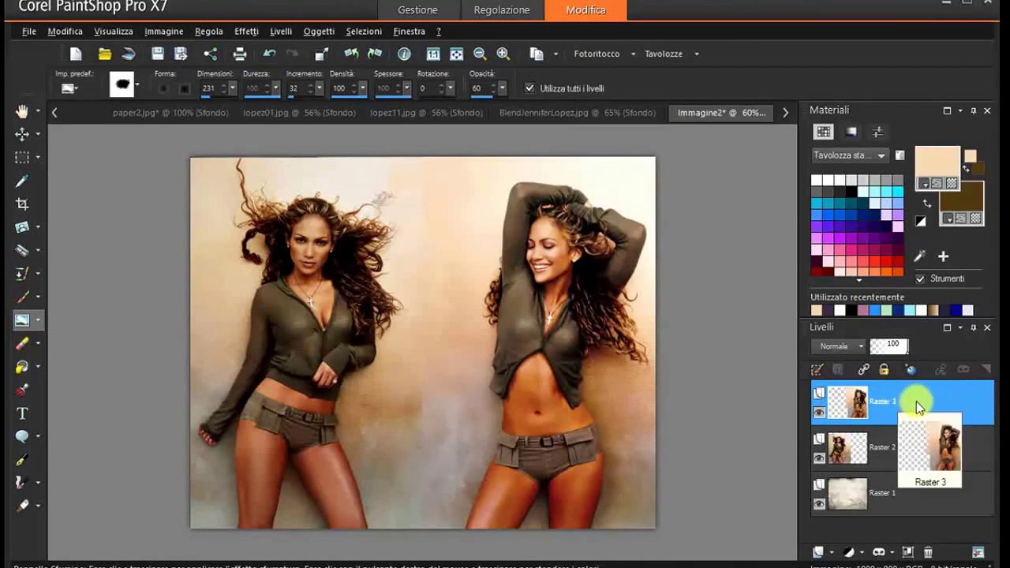
right_click(916, 401)
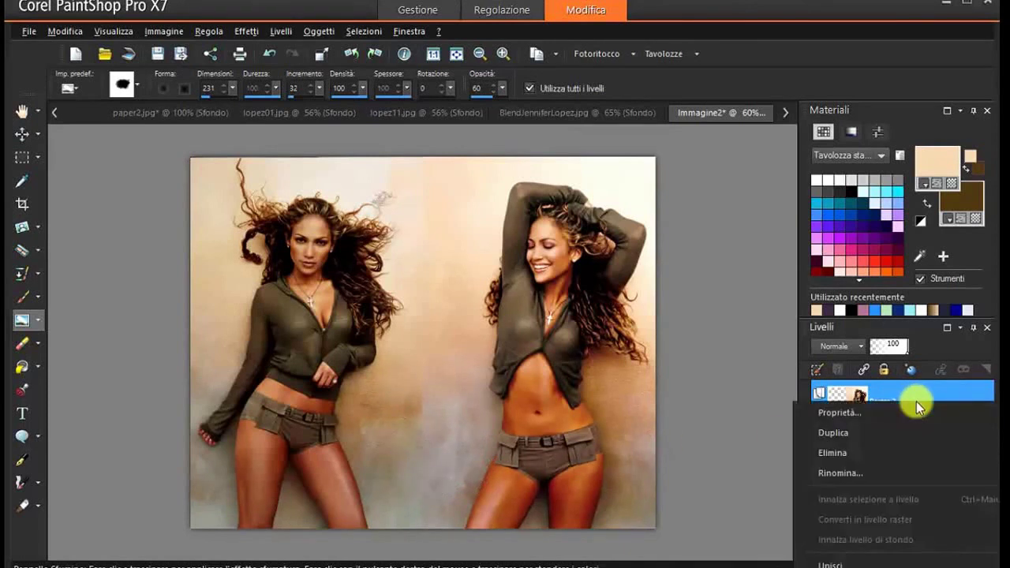
mouse_move(834, 563)
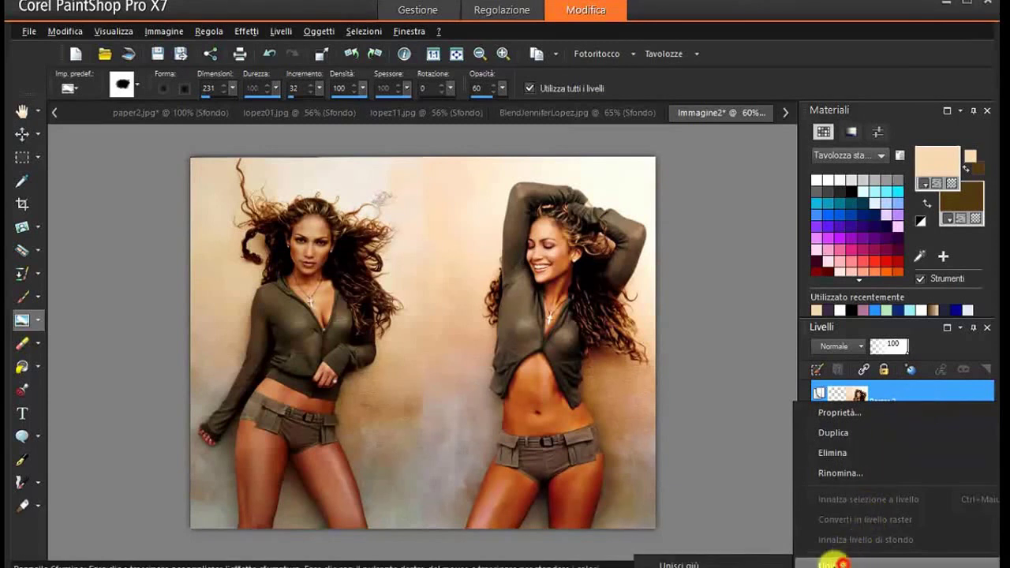
click(753, 564)
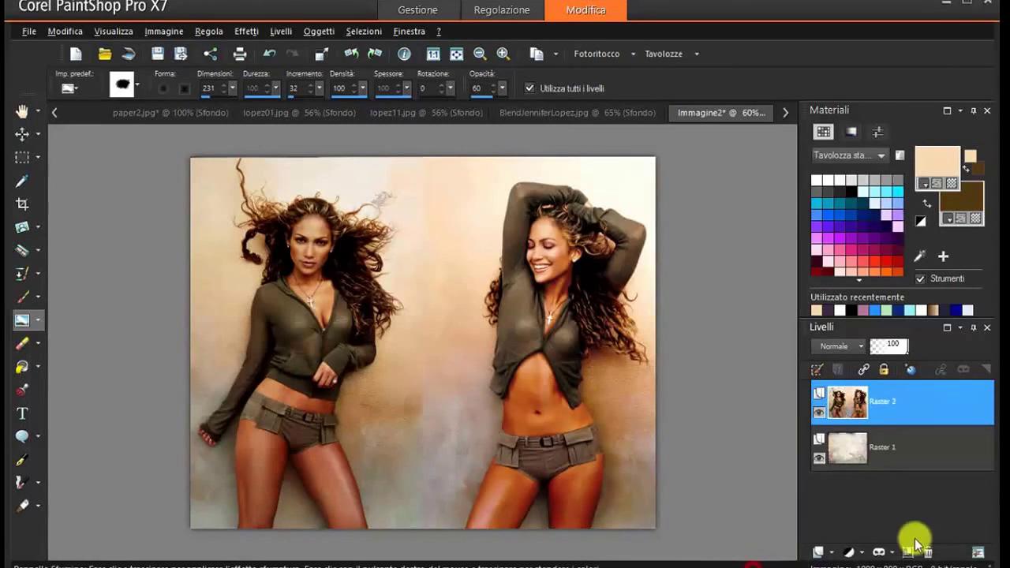
- Add an empty raster layer above the merged photos with Normale blending and 100 opacity
click(279, 31)
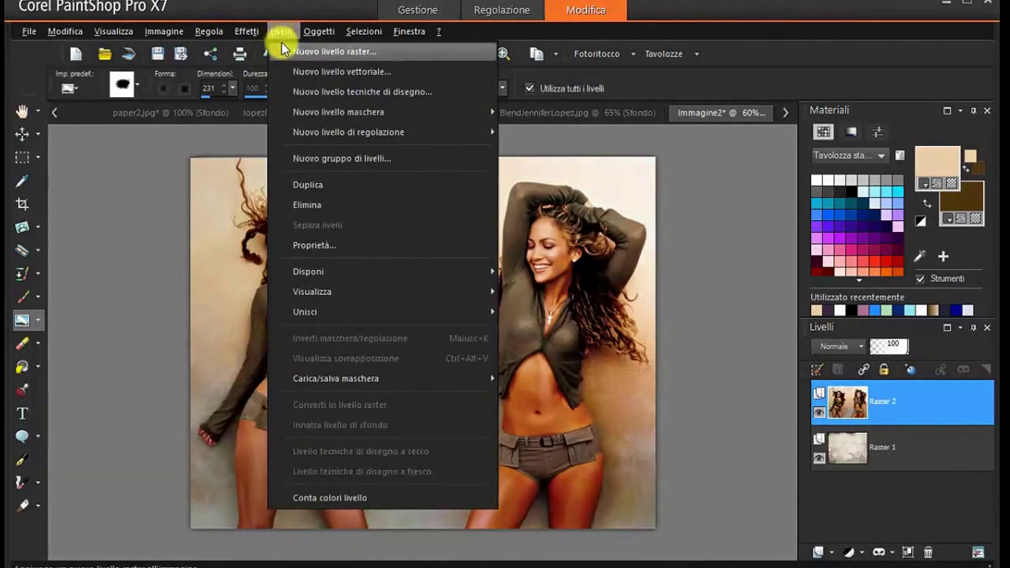
click(281, 31)
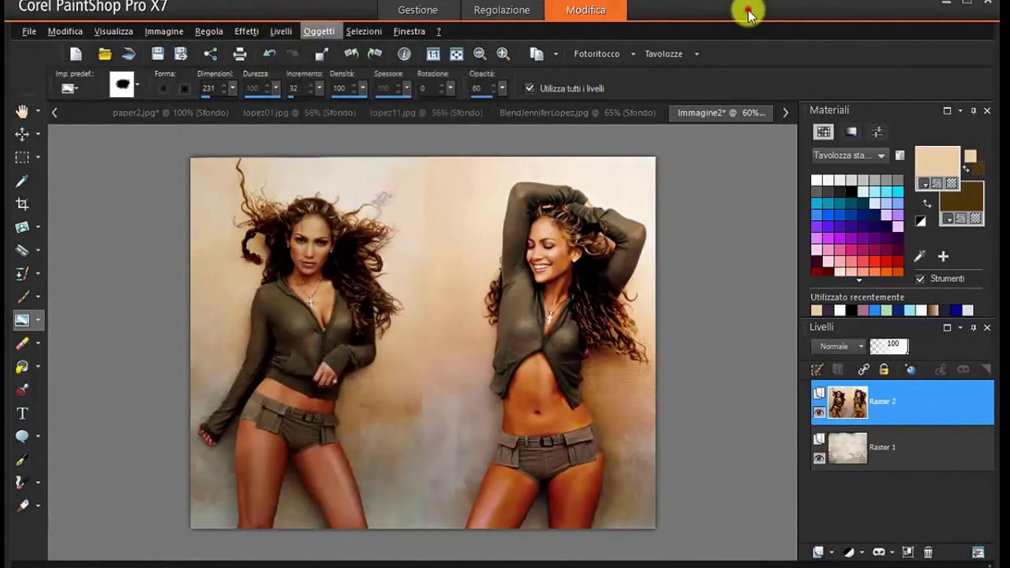
click(832, 555)
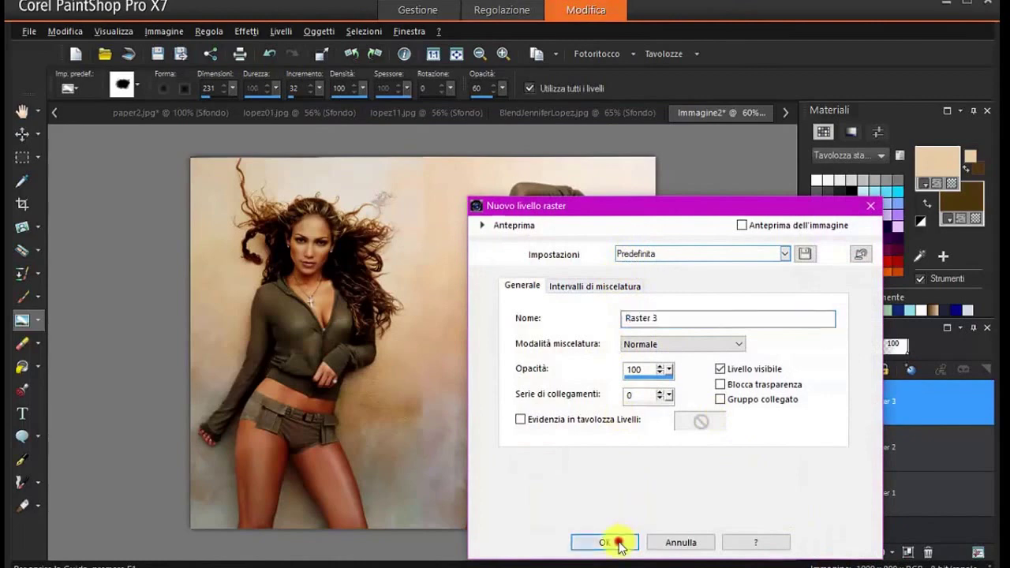
click(614, 543)
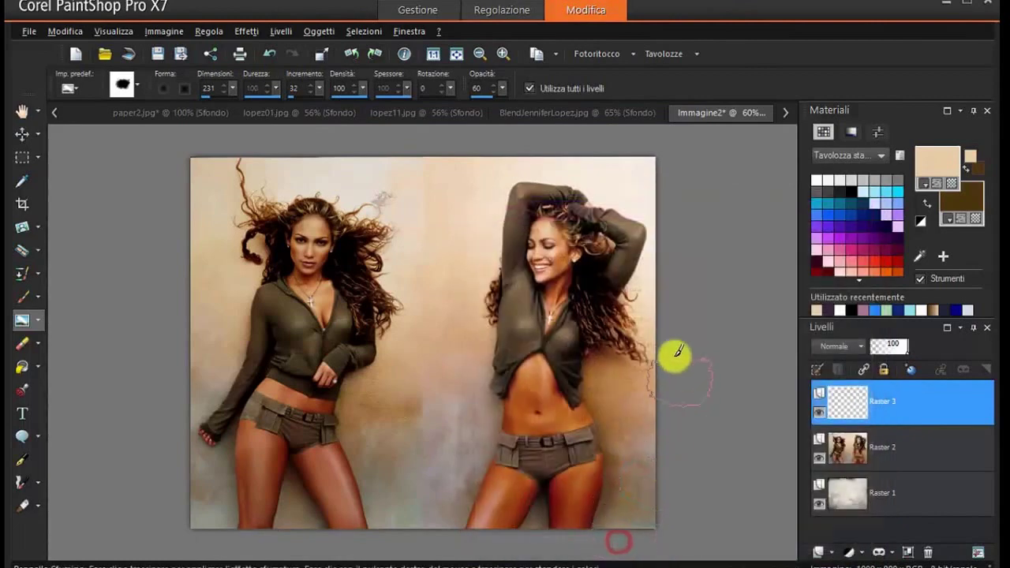
- Choose the Paint Brush with the wide horizontal splatter tip at size 900 and opacity 100
click(23, 297)
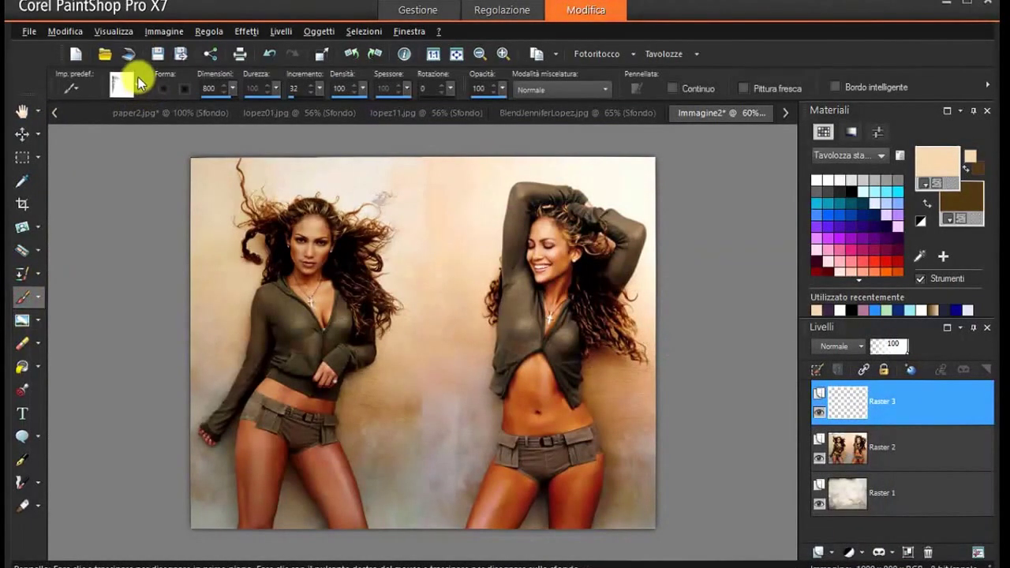
click(138, 87)
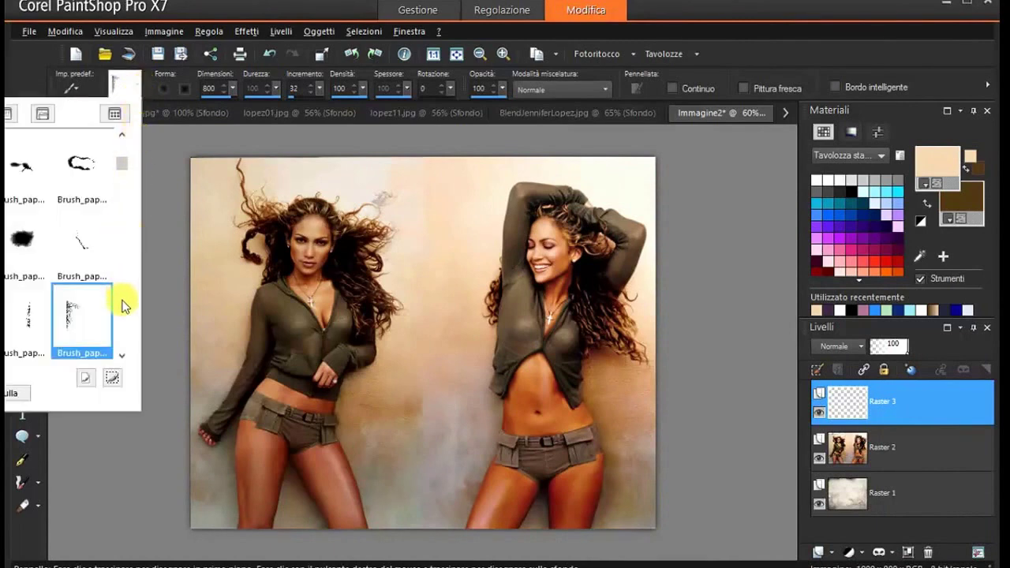
click(123, 360)
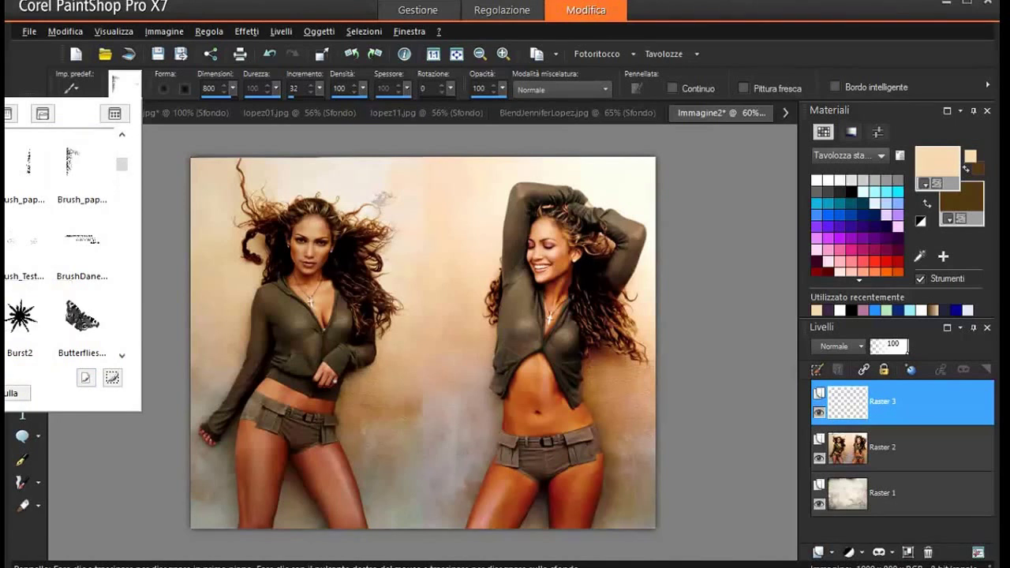
key(Return)
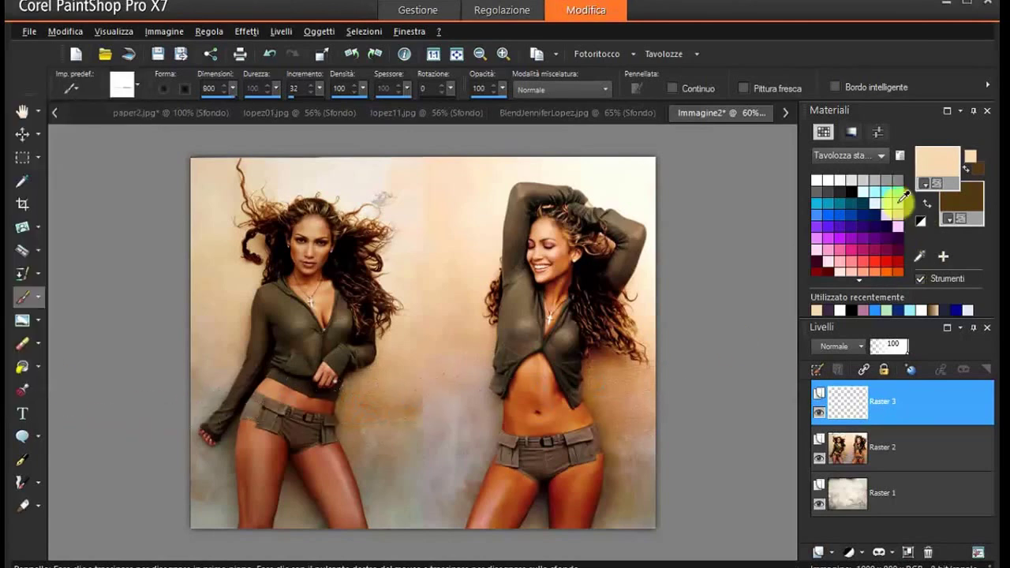
- Check the HTML colour codes of the foreground and background materials, keeping both colours
click(952, 147)
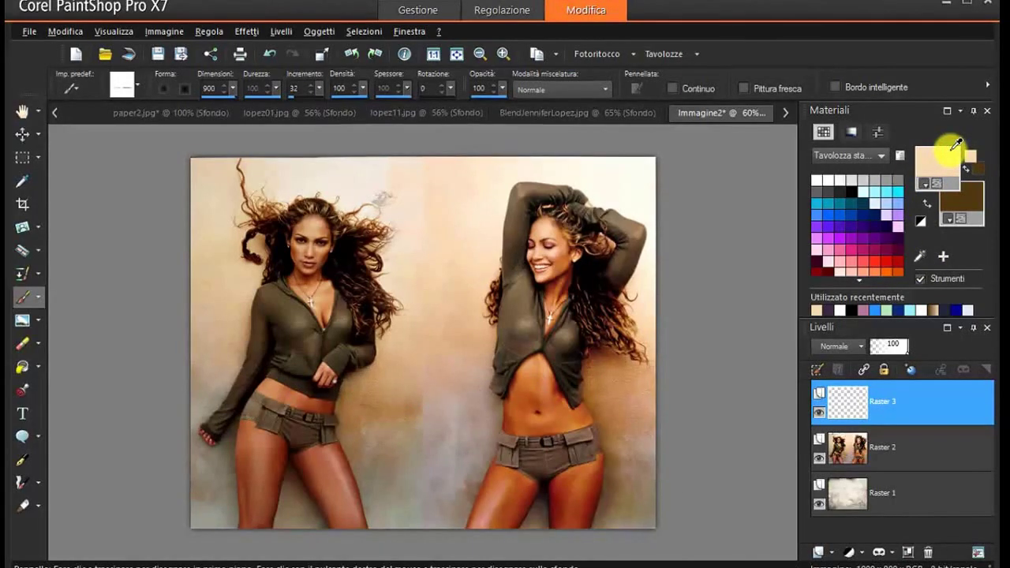
drag(574, 89, 711, 105)
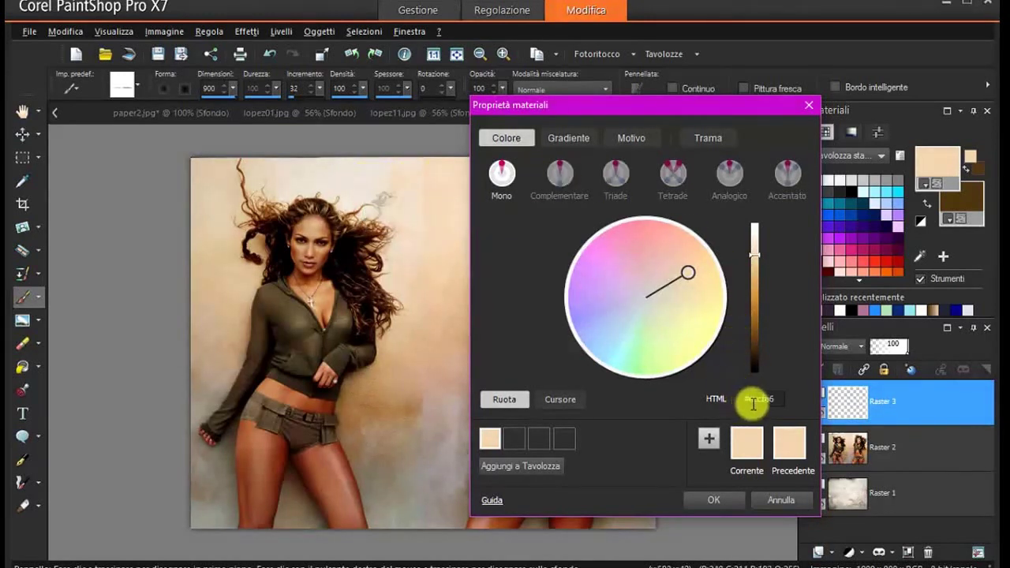
click(720, 499)
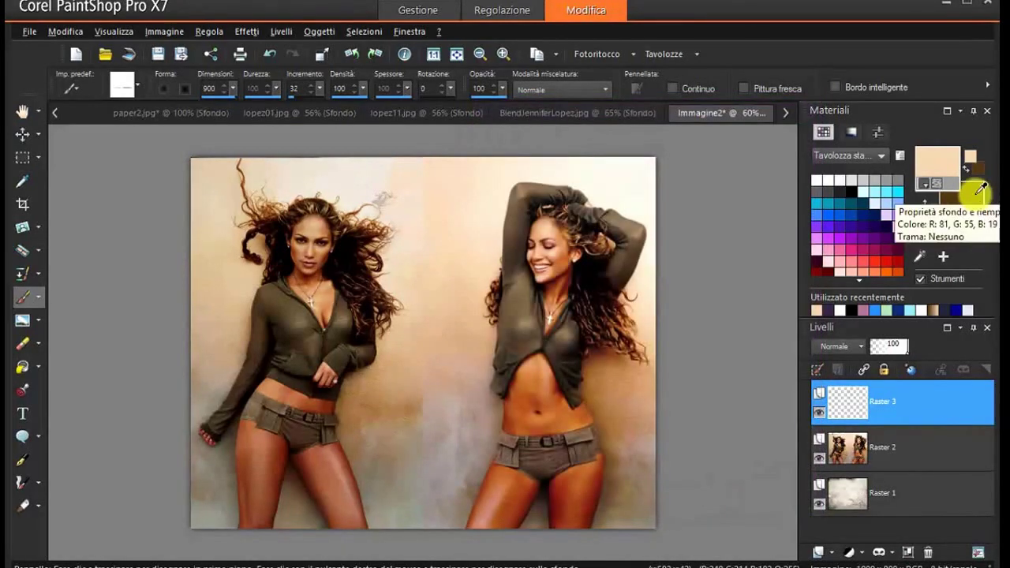
click(978, 189)
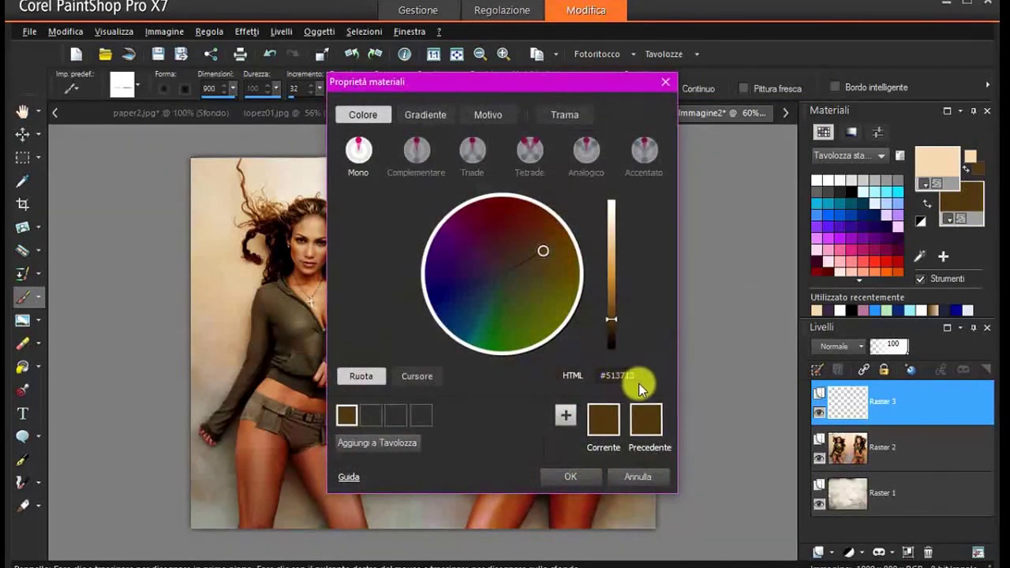
click(582, 474)
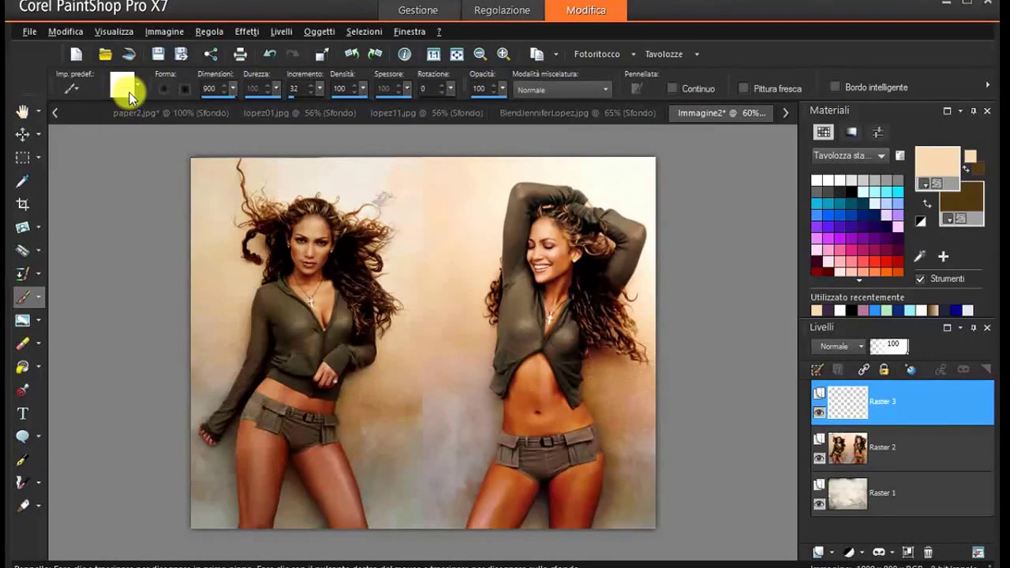
- Stamp the light peach splatter along the canvas's bottom edge on the empty layer and set its blend mode to Indebolisci
click(349, 473)
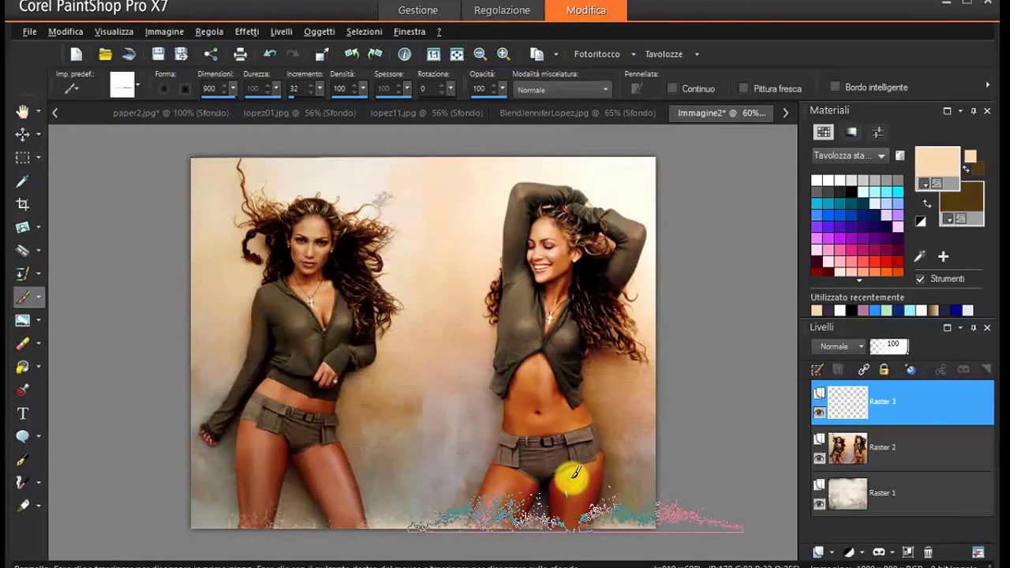
click(861, 347)
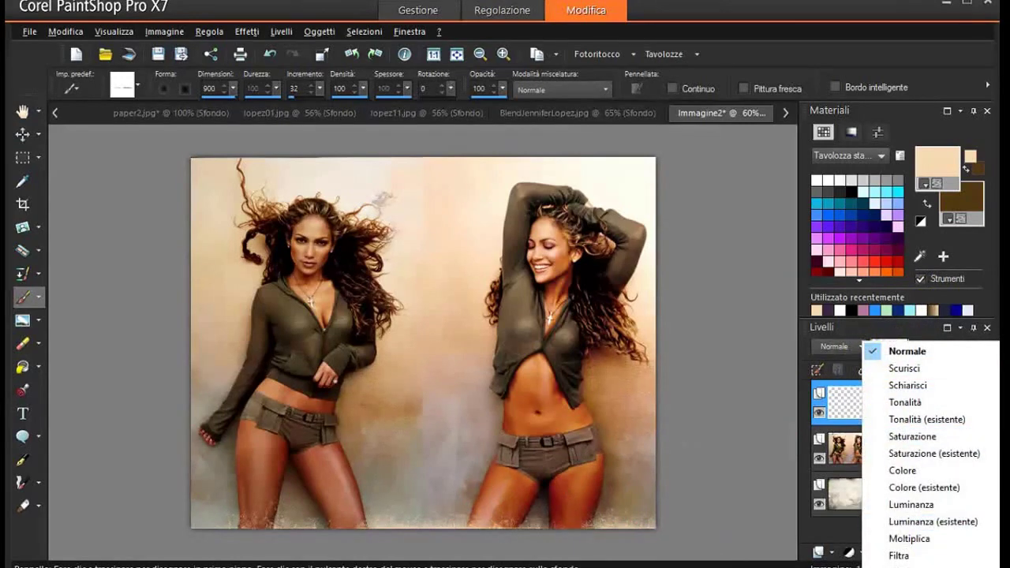
click(899, 567)
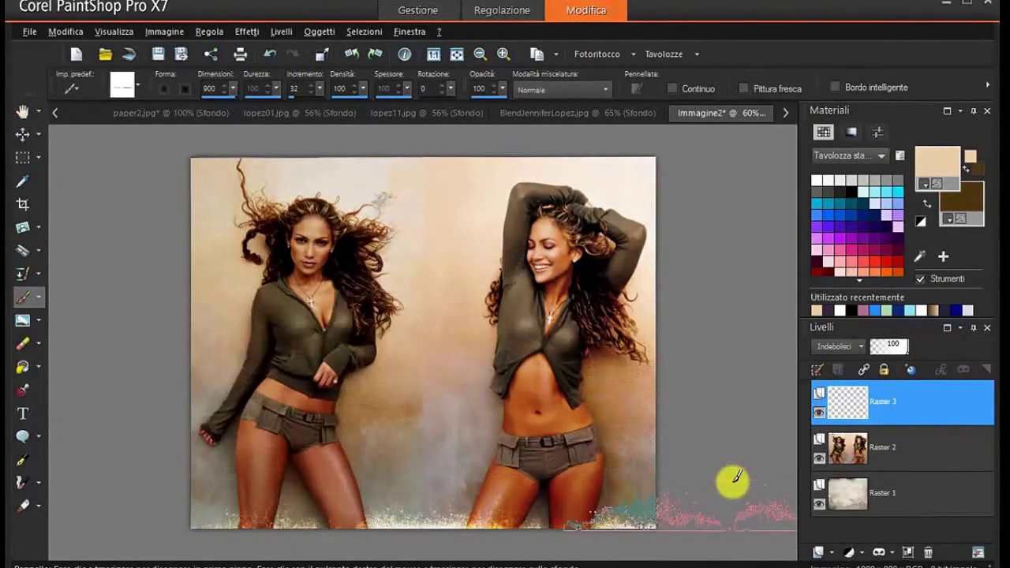
- Add a new raster layer on top and choose the grainy vertical side-edge brush at size 800
click(834, 552)
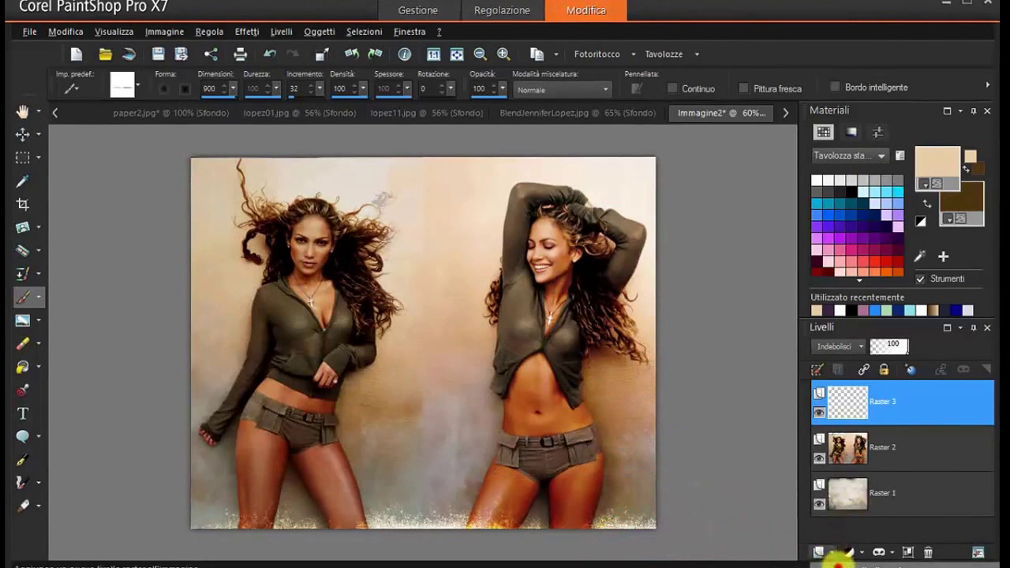
click(632, 544)
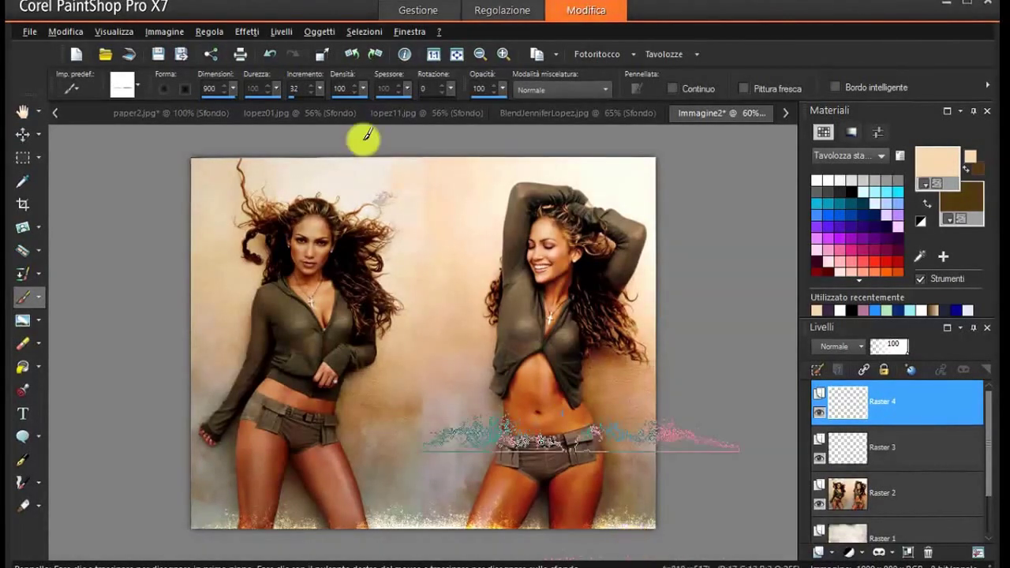
click(134, 84)
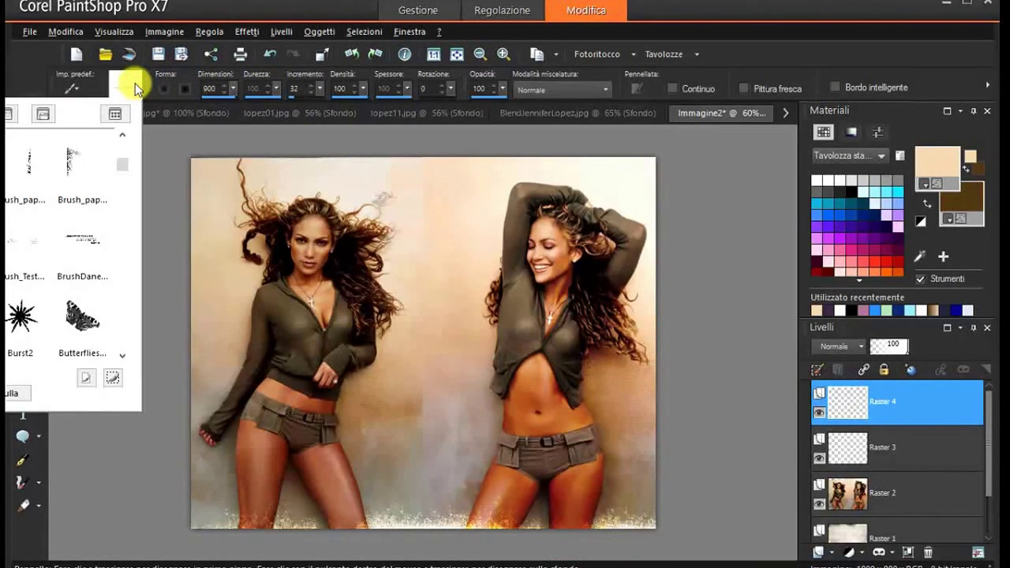
click(75, 160)
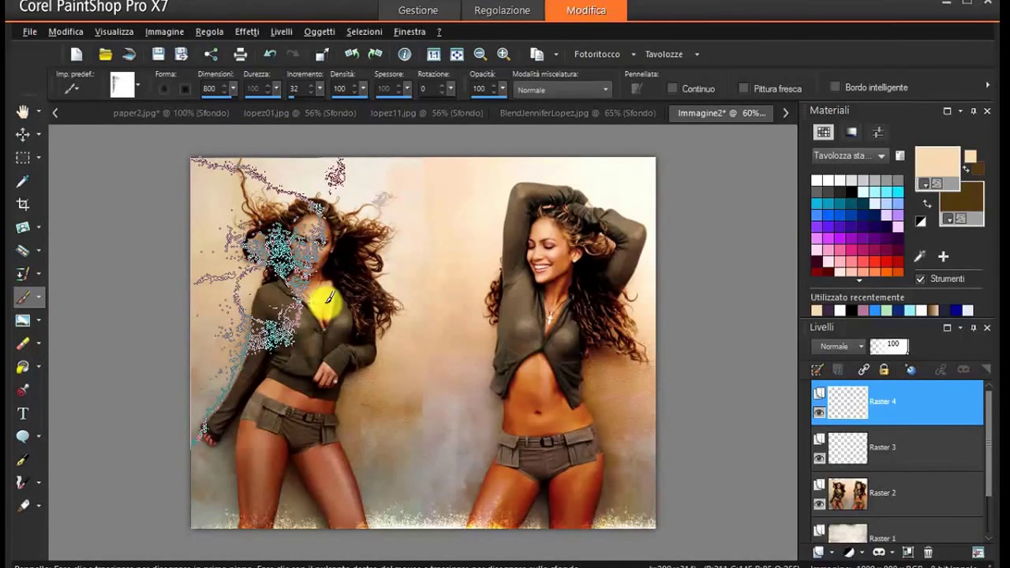
click(327, 298)
mouse_move(330, 299)
mouse_down()
mouse_move(310, 477)
mouse_move(314, 564)
mouse_move(321, 474)
mouse_move(338, 454)
mouse_move(328, 373)
mouse_move(328, 387)
mouse_move(309, 409)
mouse_up()
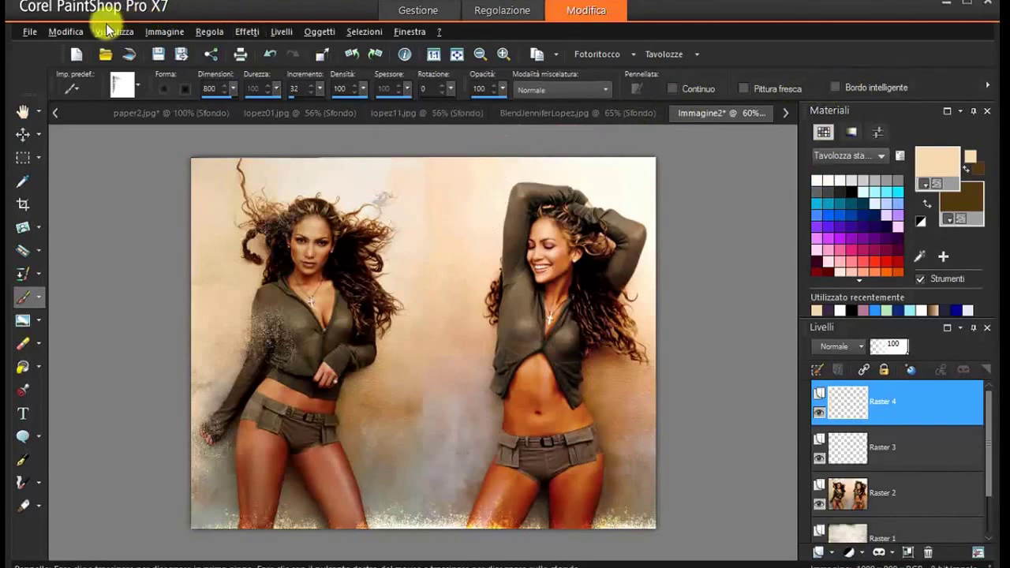
click(269, 54)
click(269, 53)
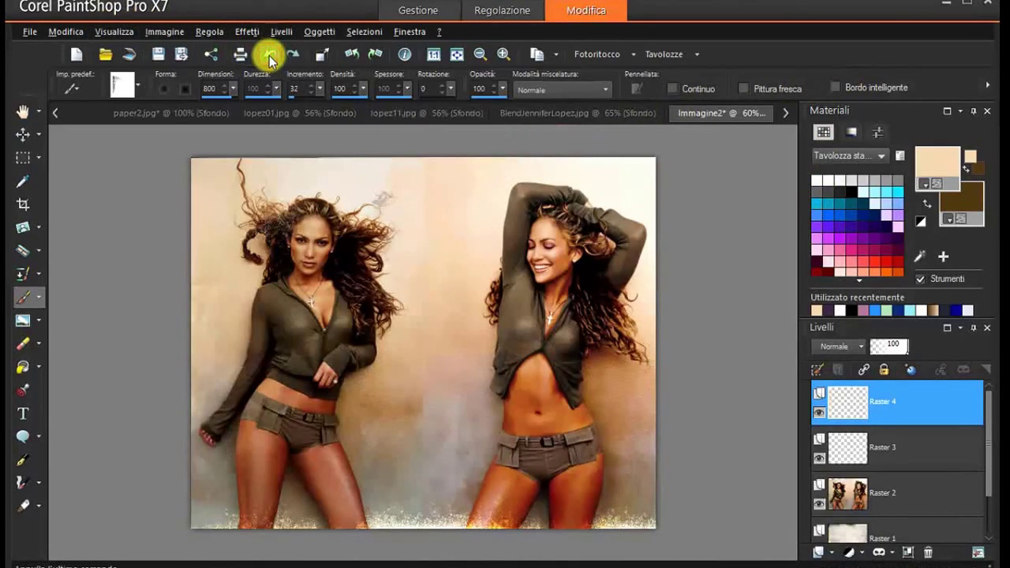
- Swap the colours to paint dark brown grain down the canvas's left edge, and set that layer's blend mode to Rafforza
click(926, 204)
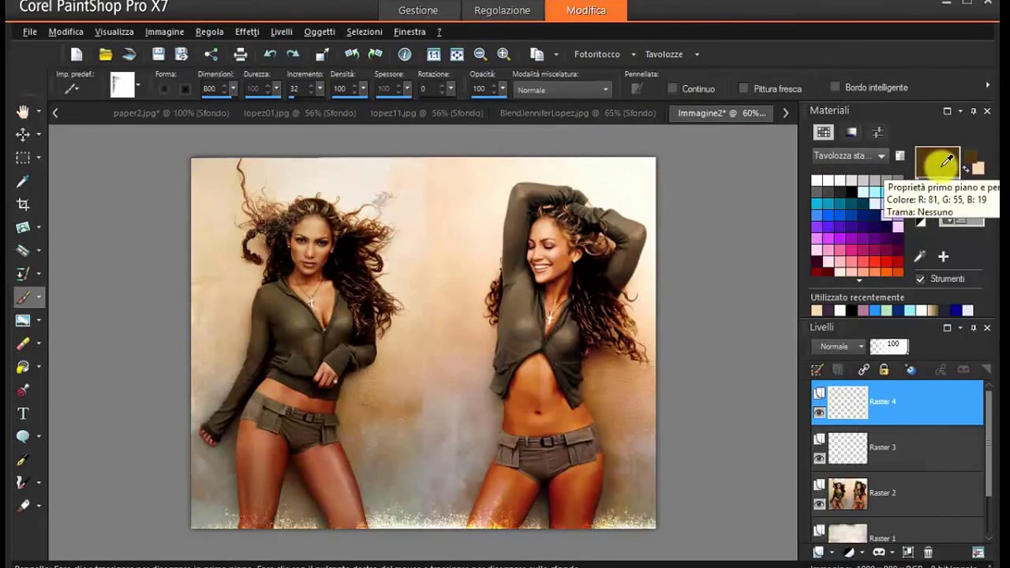
mouse_move(193, 181)
mouse_down()
mouse_move(226, 236)
mouse_move(299, 230)
mouse_move(322, 295)
mouse_move(292, 293)
mouse_move(293, 458)
mouse_move(285, 495)
mouse_move(253, 507)
mouse_move(266, 423)
mouse_move(323, 385)
mouse_move(317, 395)
mouse_up()
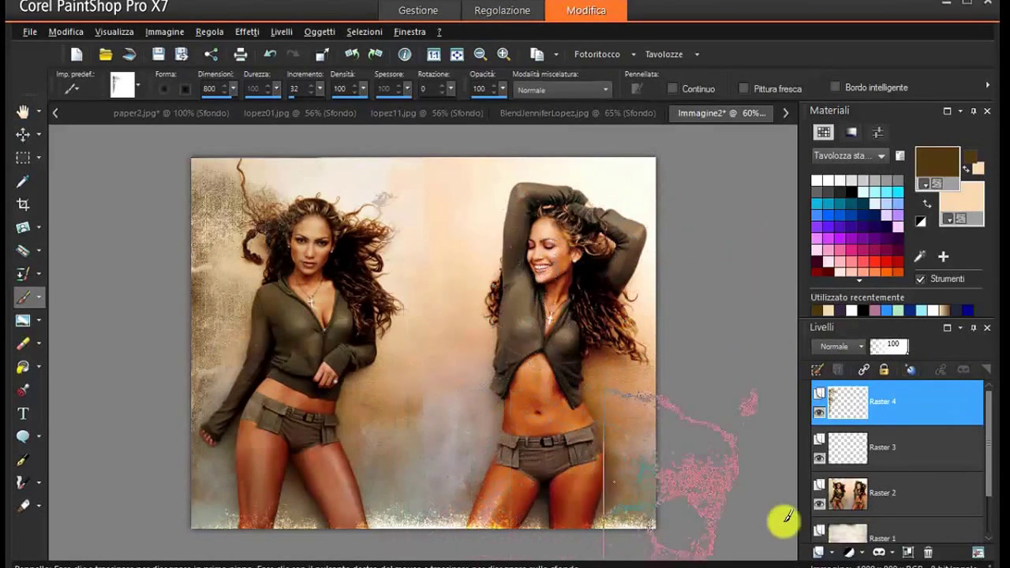
click(861, 346)
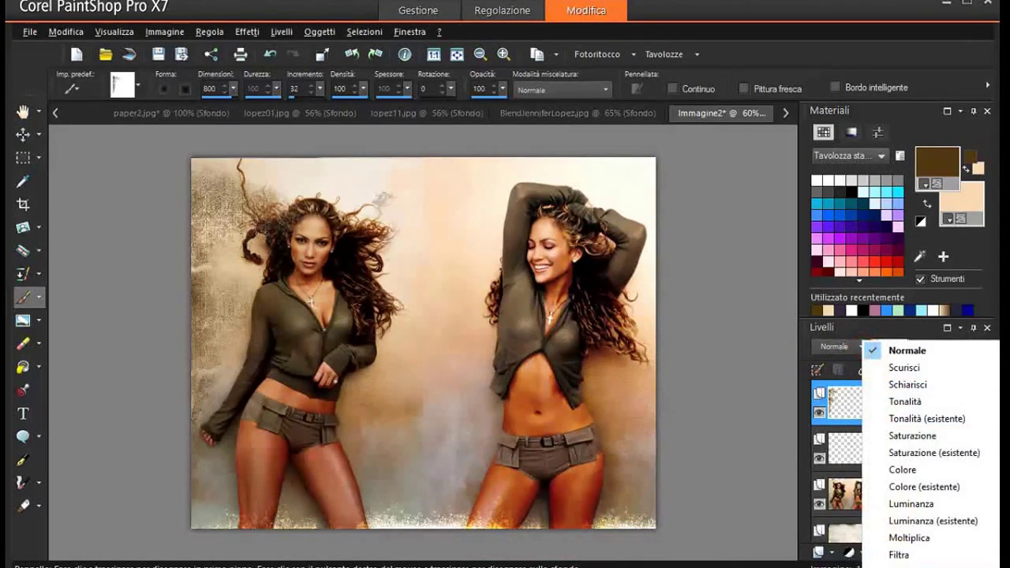
click(838, 419)
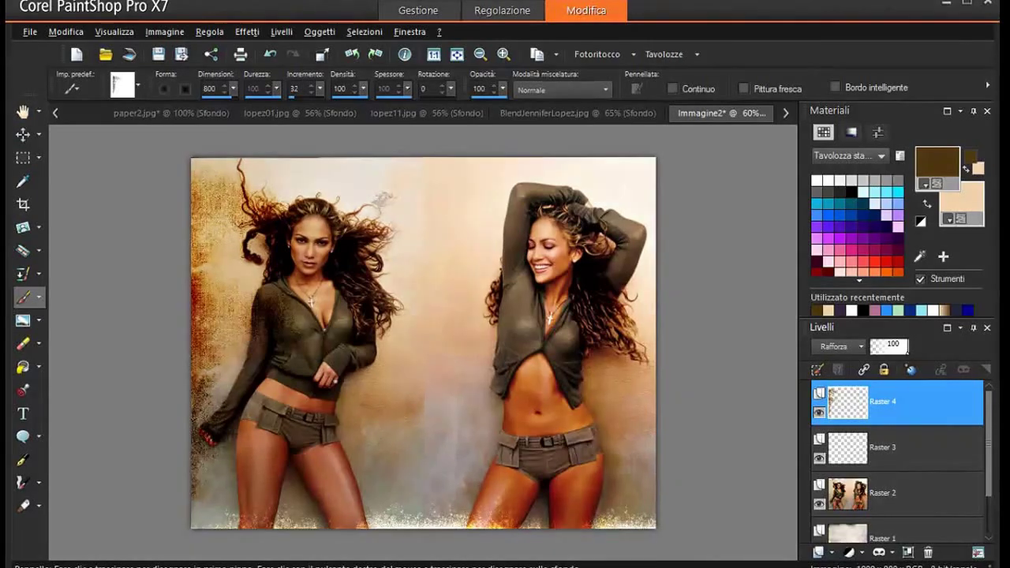
- Add another raster layer on top and choose a wide horizontal edge brush at size 900
click(834, 551)
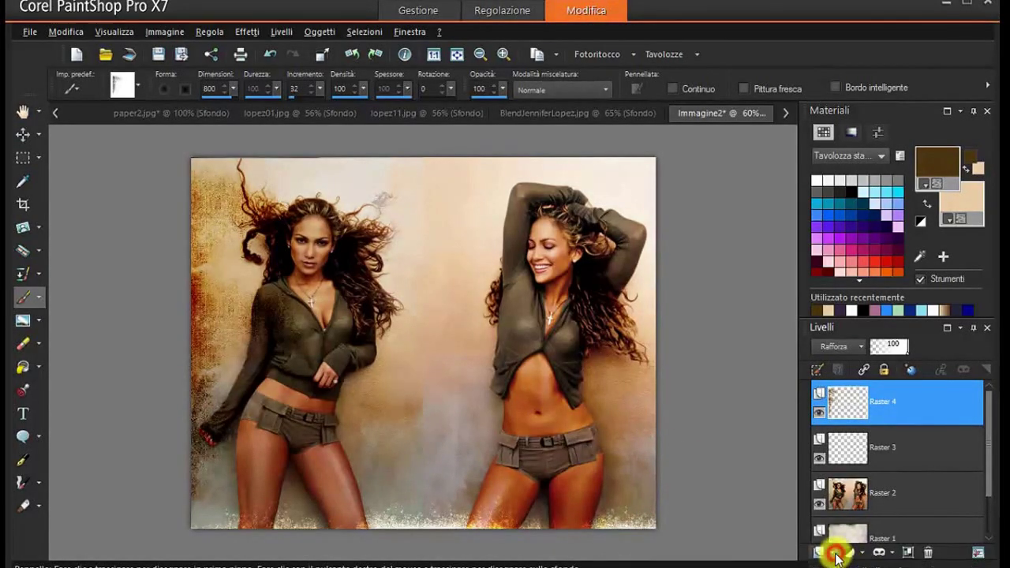
click(604, 542)
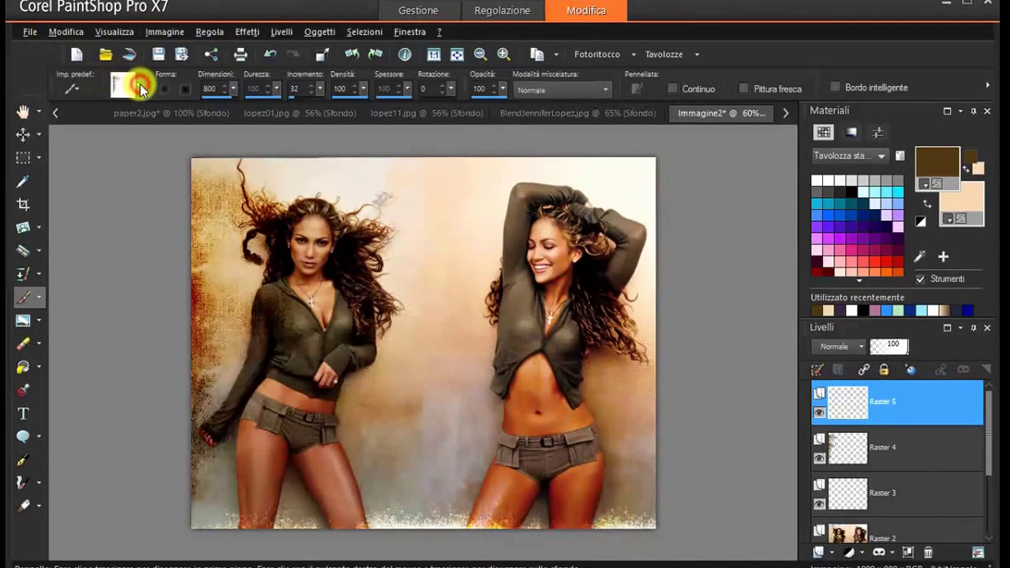
click(139, 85)
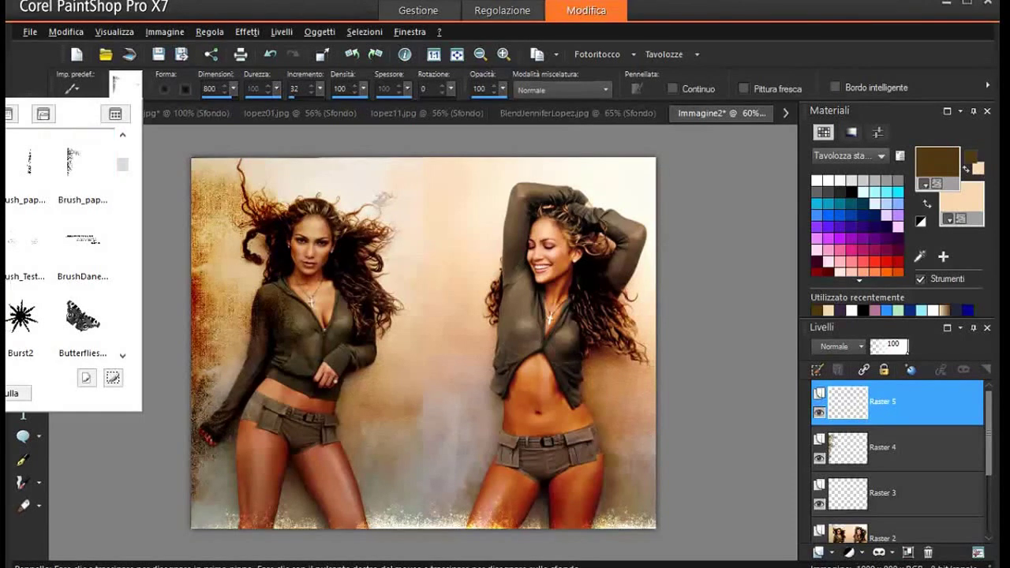
click(12, 393)
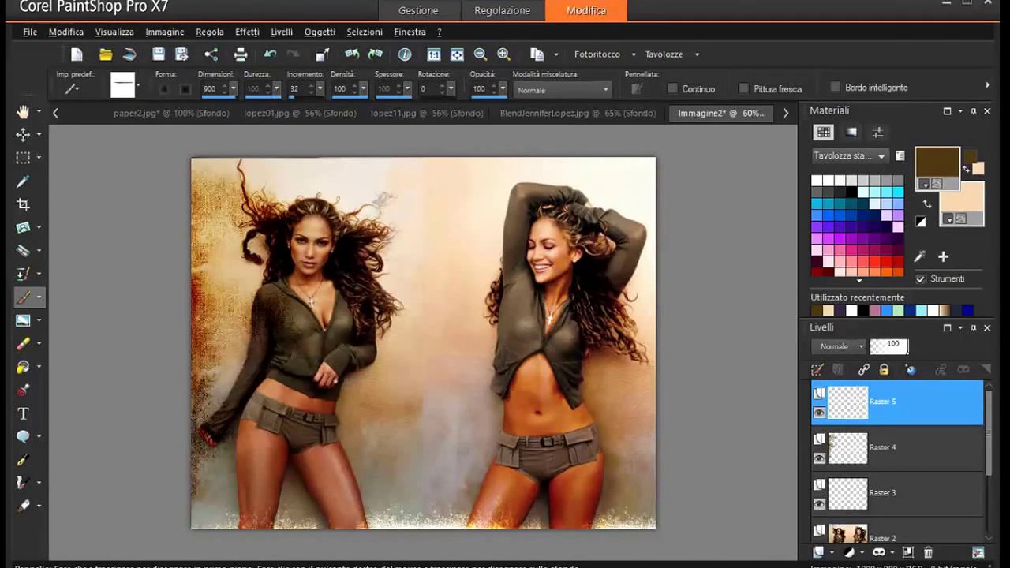
- Swap back to light peach, paint along the canvas's top edge, and set that layer's blend mode to Indebolisci
click(927, 205)
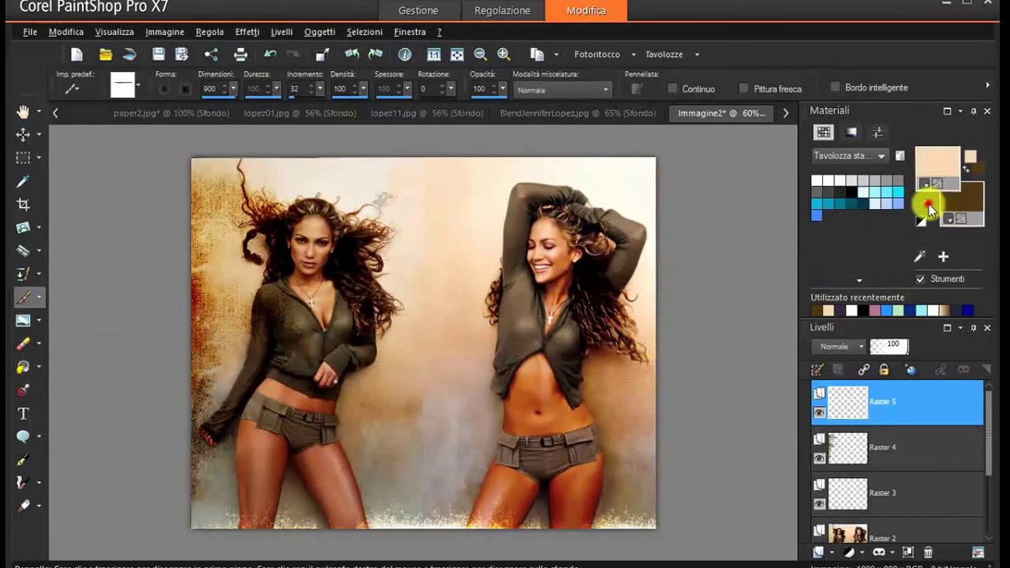
mouse_move(519, 162)
mouse_down()
mouse_move(343, 198)
mouse_move(358, 202)
mouse_up()
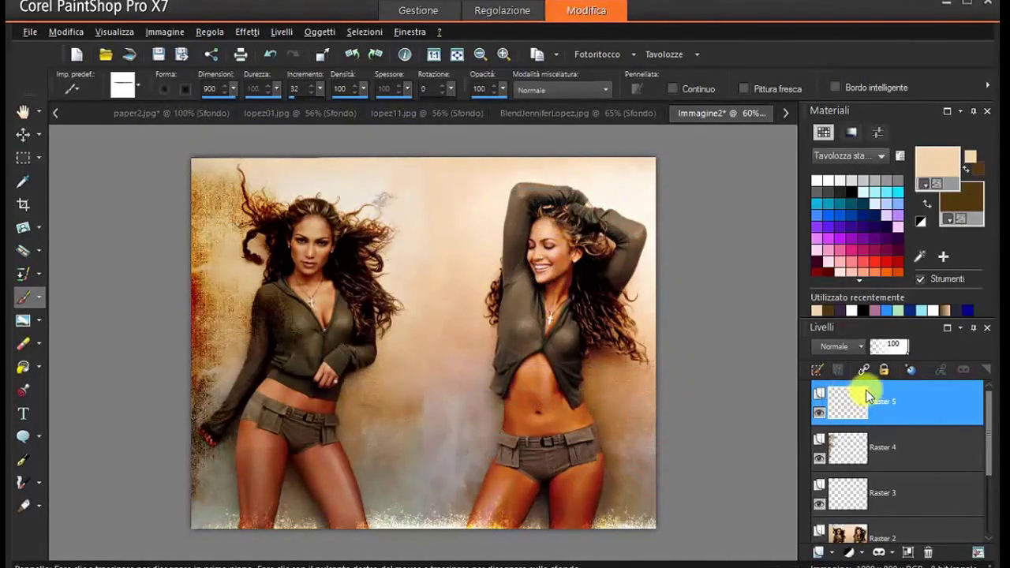
click(862, 347)
click(899, 564)
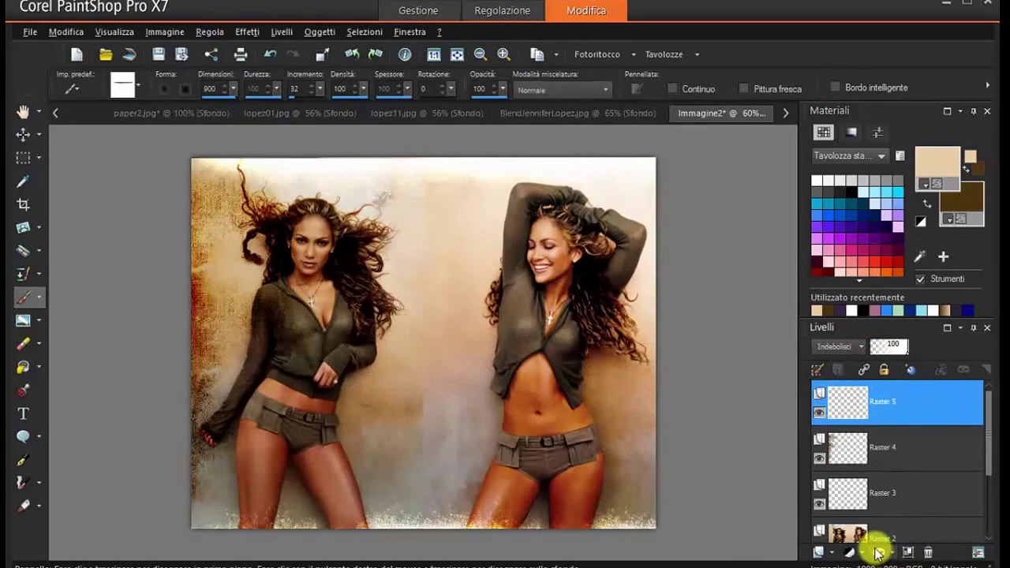
- Add another raster layer on top and choose the narrow vertical splatter brush at size 800
click(836, 557)
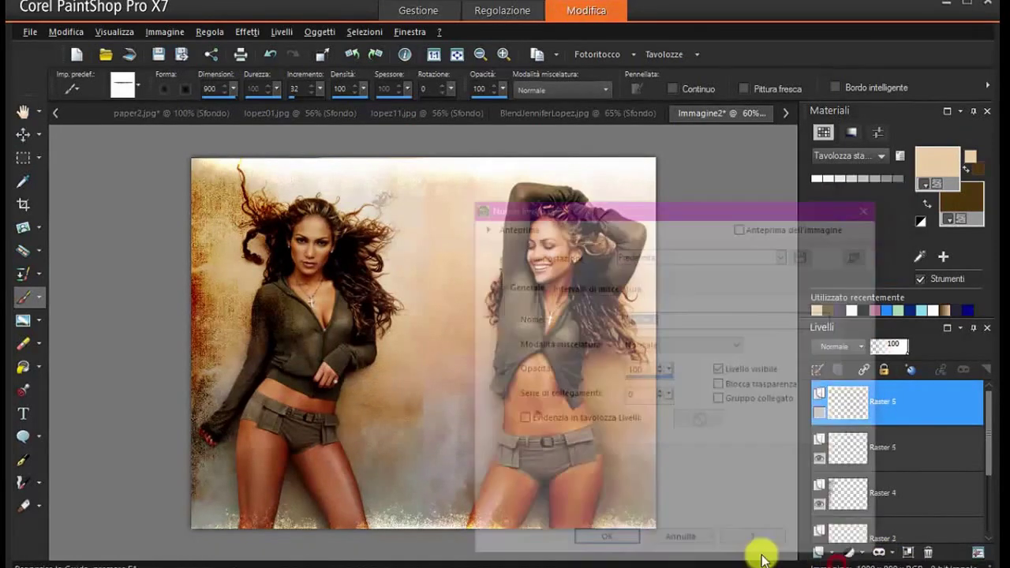
click(591, 541)
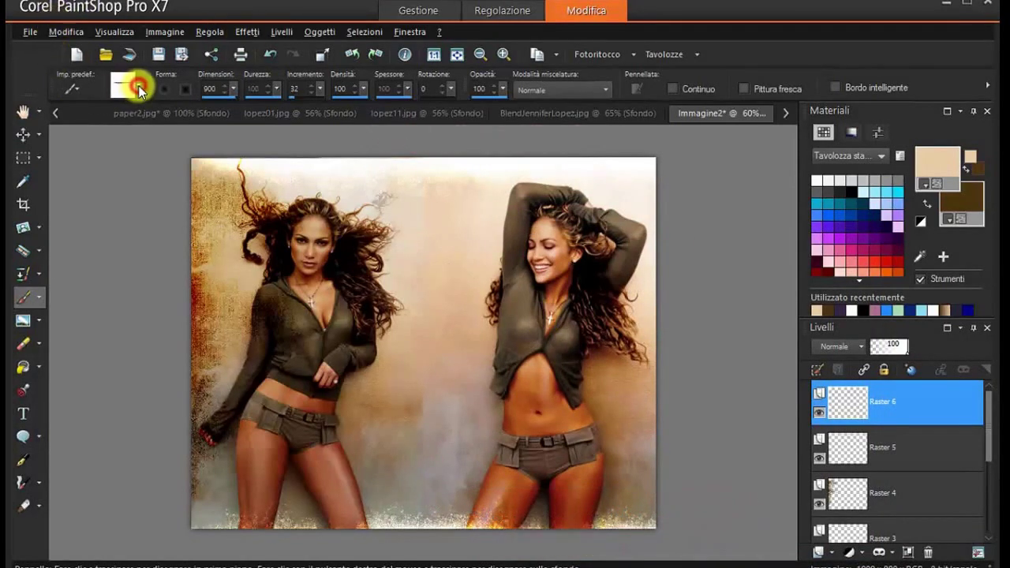
click(138, 86)
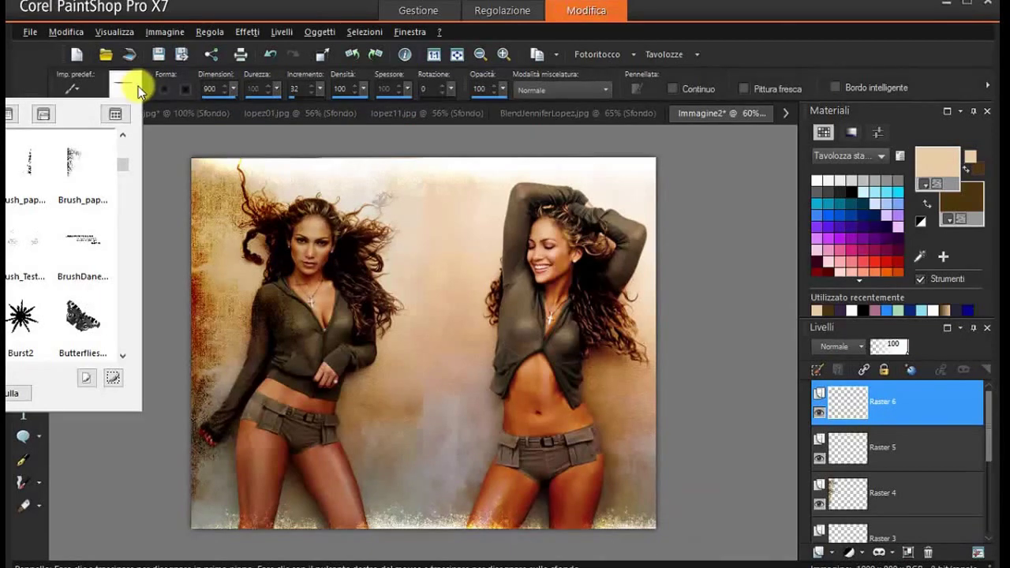
click(28, 169)
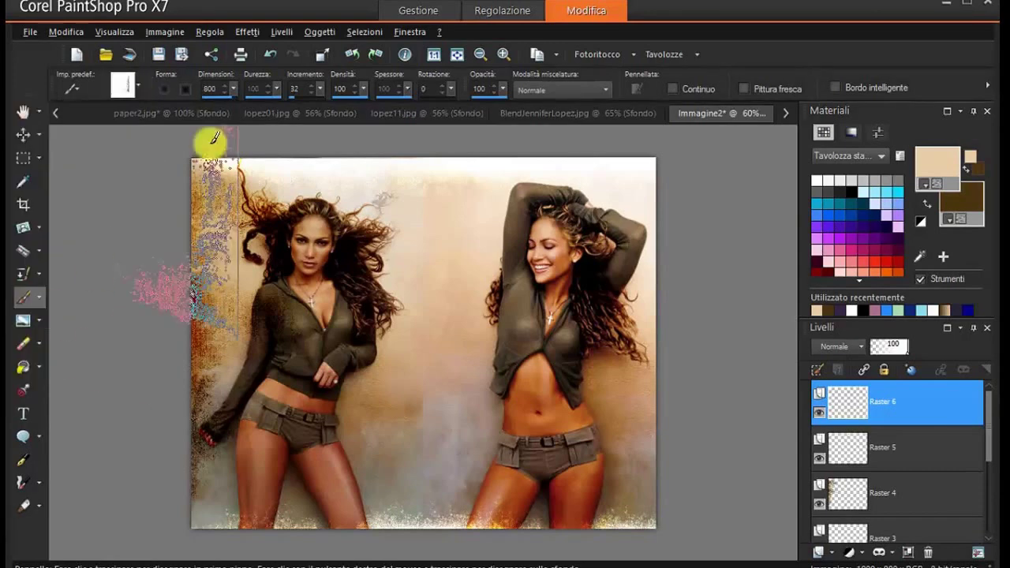
click(215, 88)
text(800)
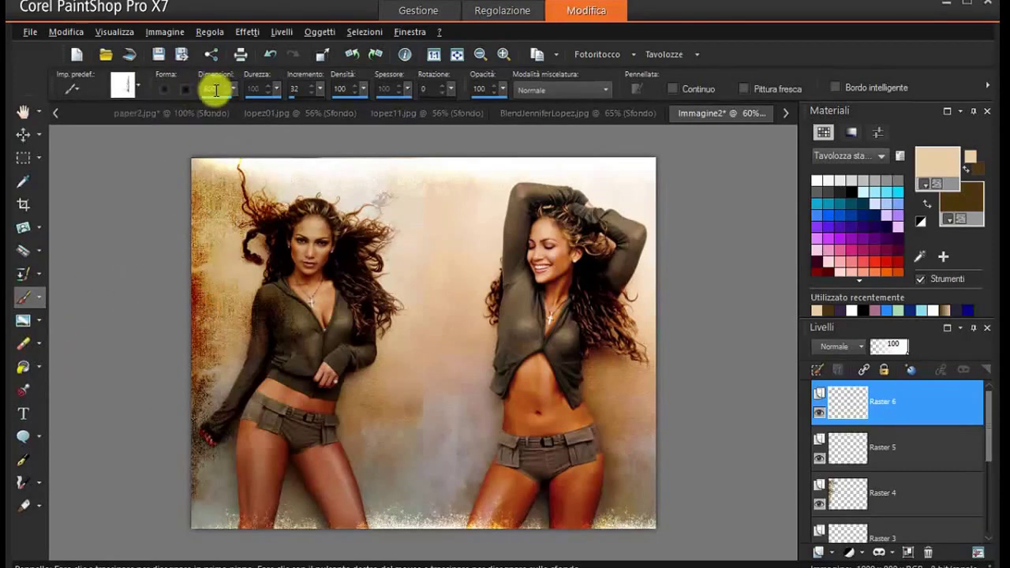
click(595, 396)
click(574, 409)
click(573, 408)
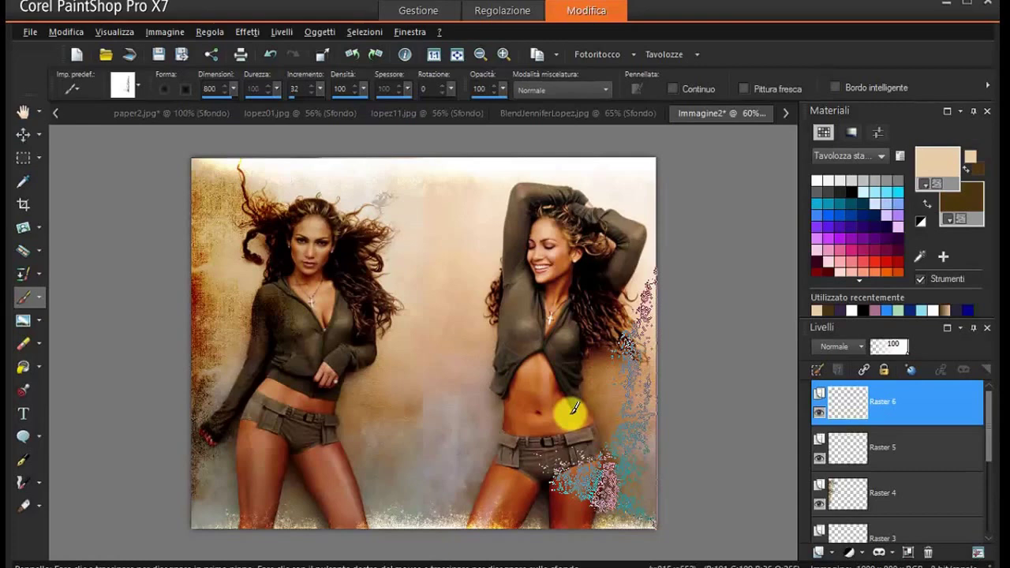
key(ctrl+z)
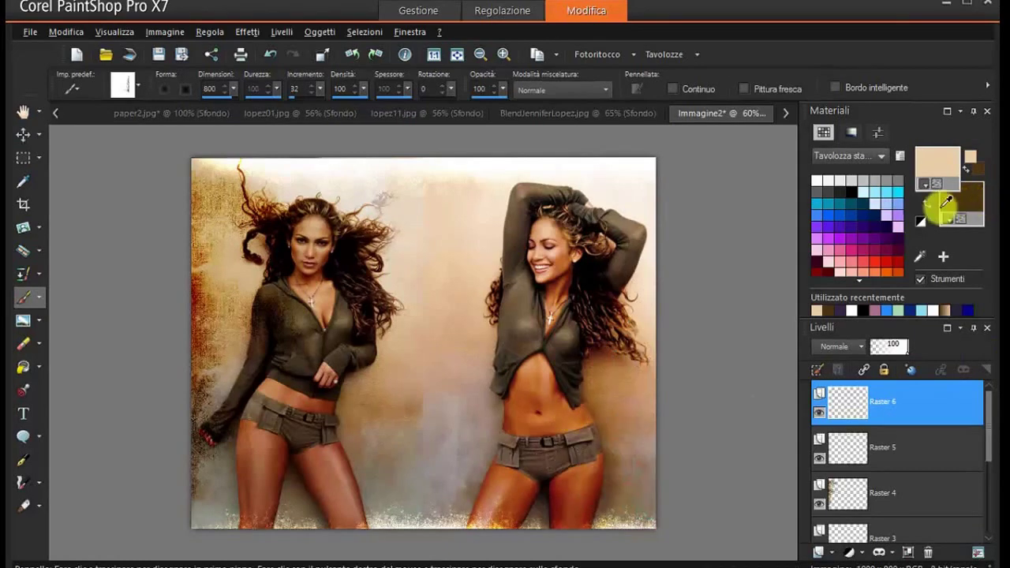
- Swap the colours to paint dark brown splatter down the canvas's right edge, and set that layer's blend mode to Rafforza
click(927, 205)
mouse_move(599, 398)
mouse_down()
mouse_move(574, 427)
mouse_move(568, 288)
mouse_up()
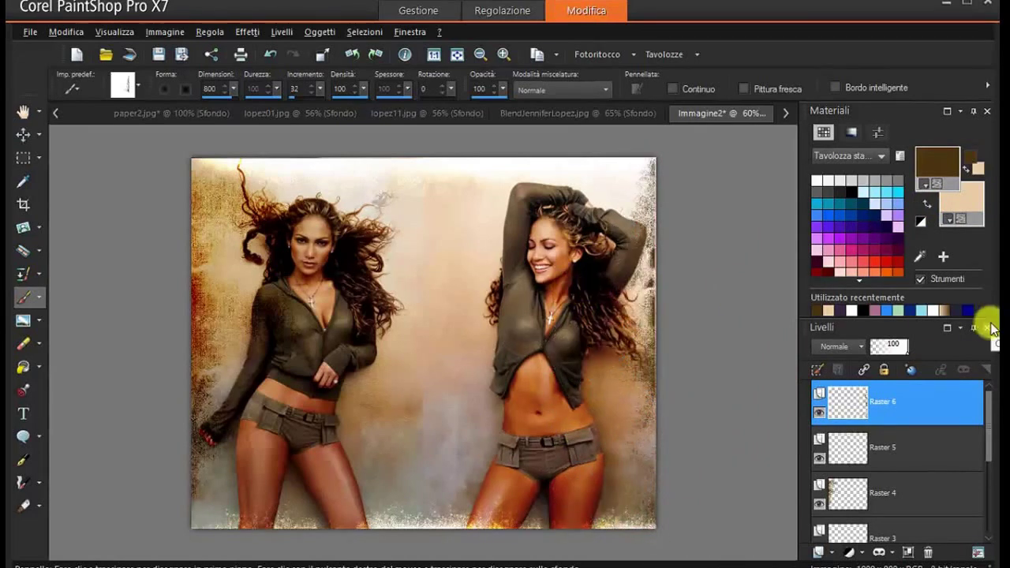
click(861, 347)
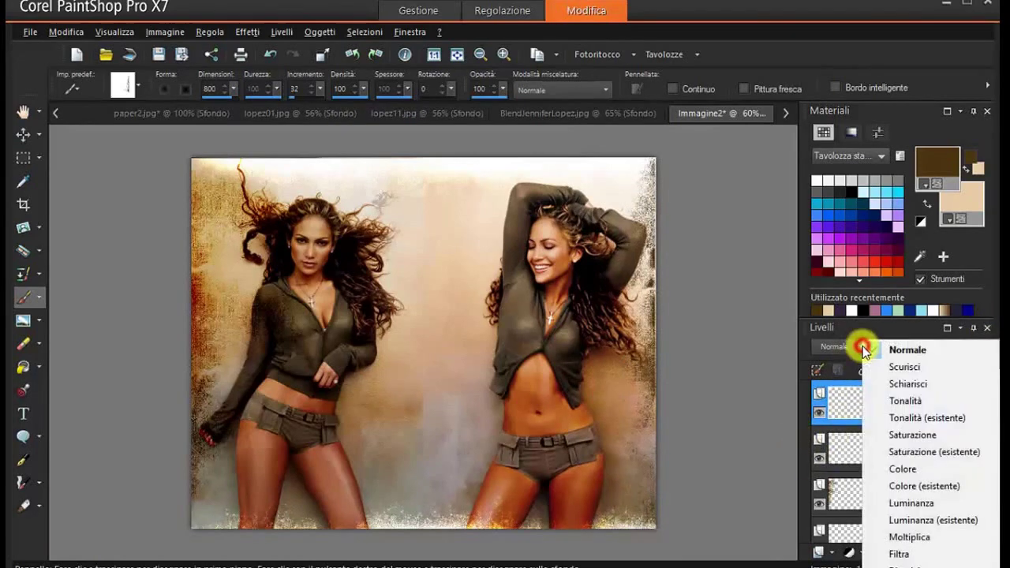
click(907, 566)
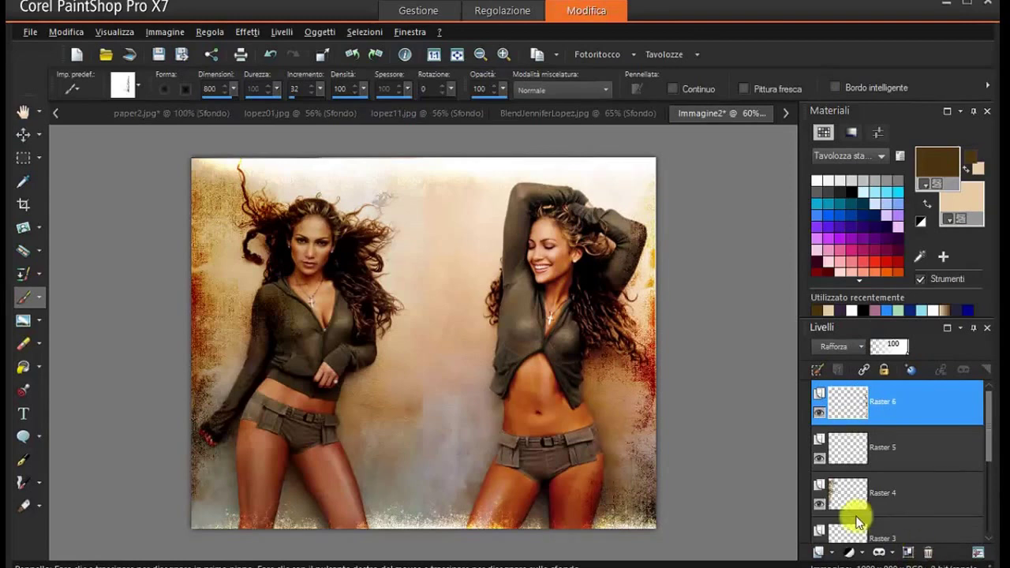
mouse_move(844, 408)
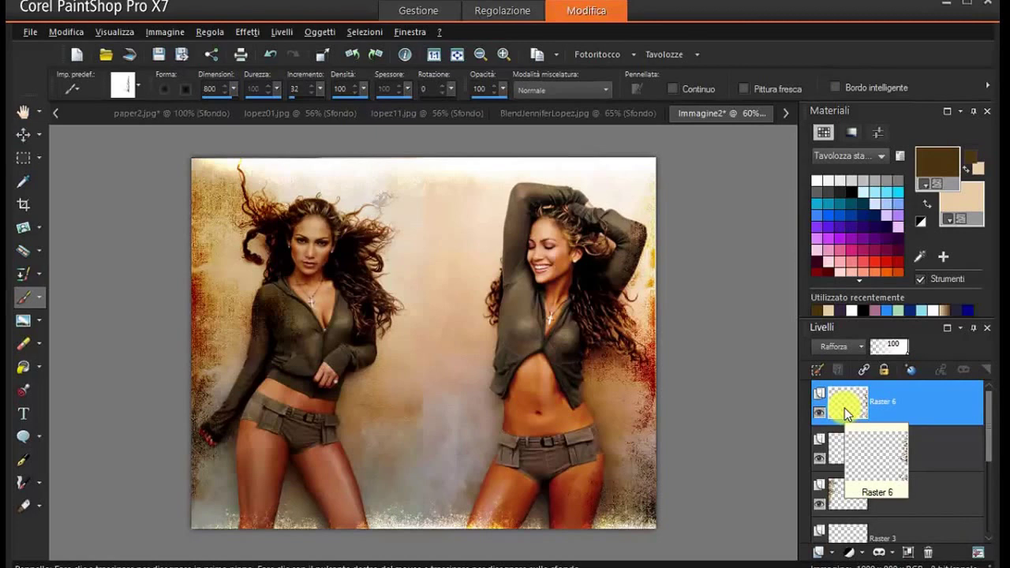
- Add another raster layer on top and choose the Brush_paper_Grunge_22_small brush tip for painting
click(833, 557)
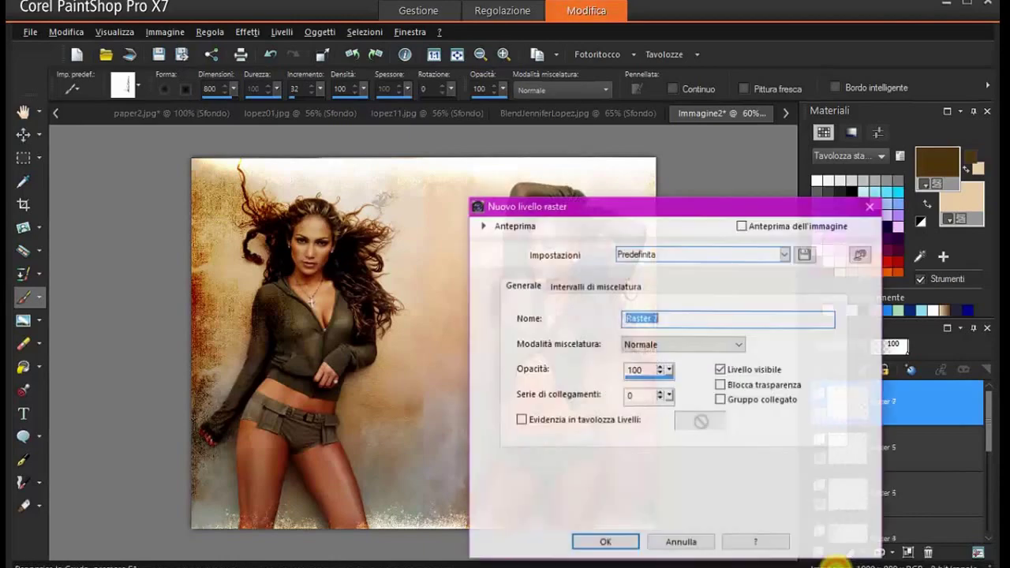
click(621, 545)
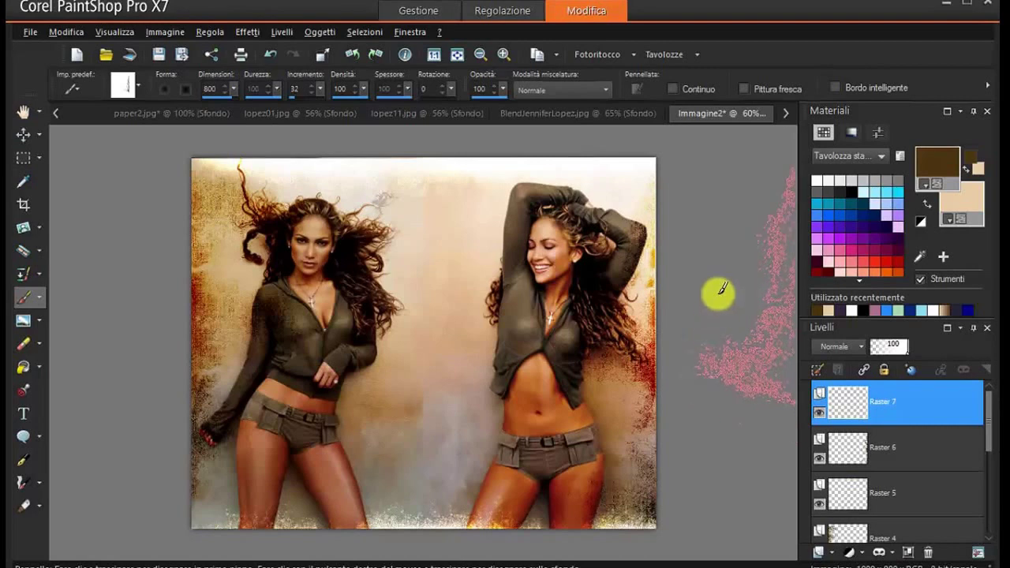
click(135, 85)
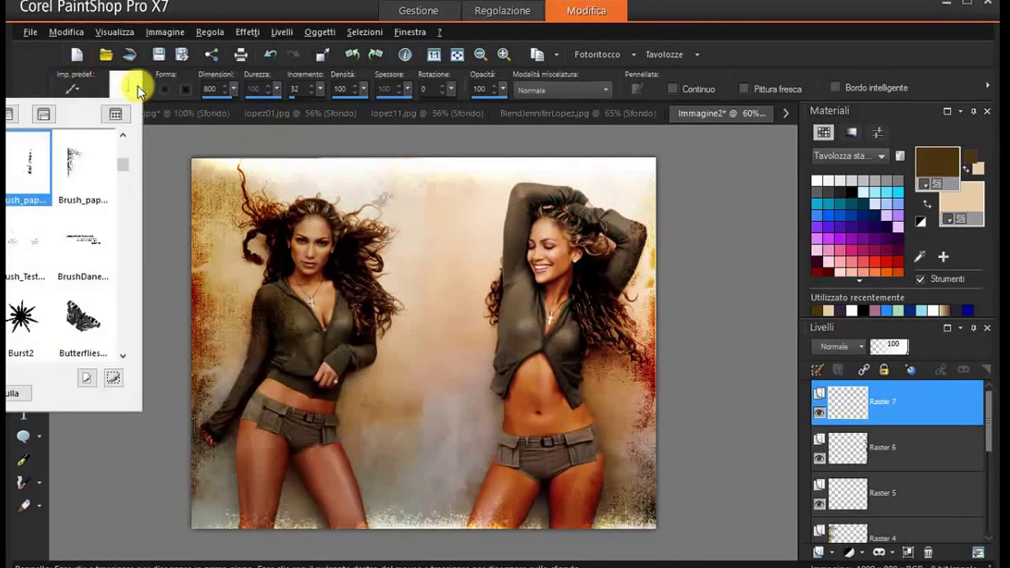
click(123, 136)
click(124, 136)
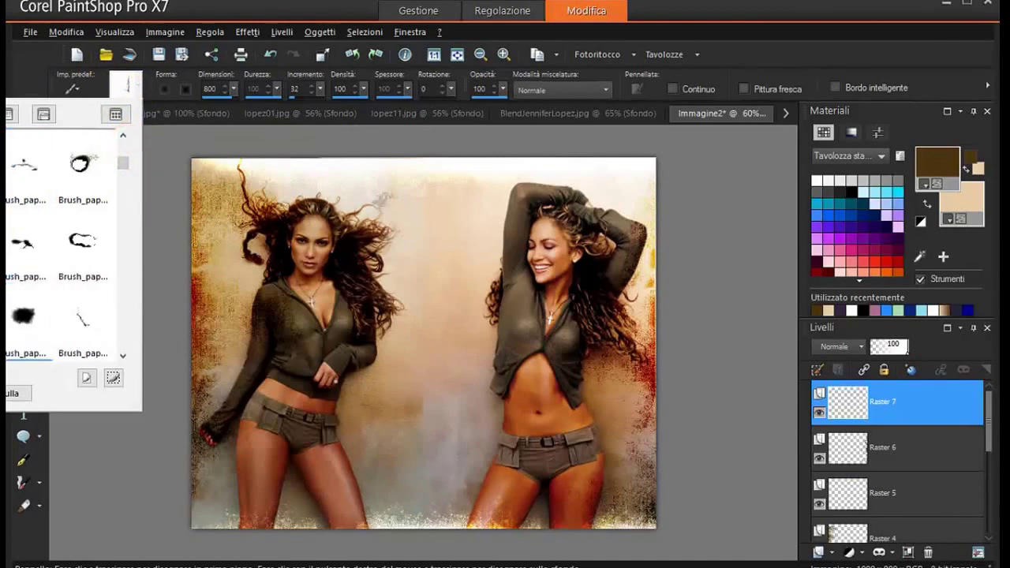
click(122, 138)
click(122, 139)
click(122, 139)
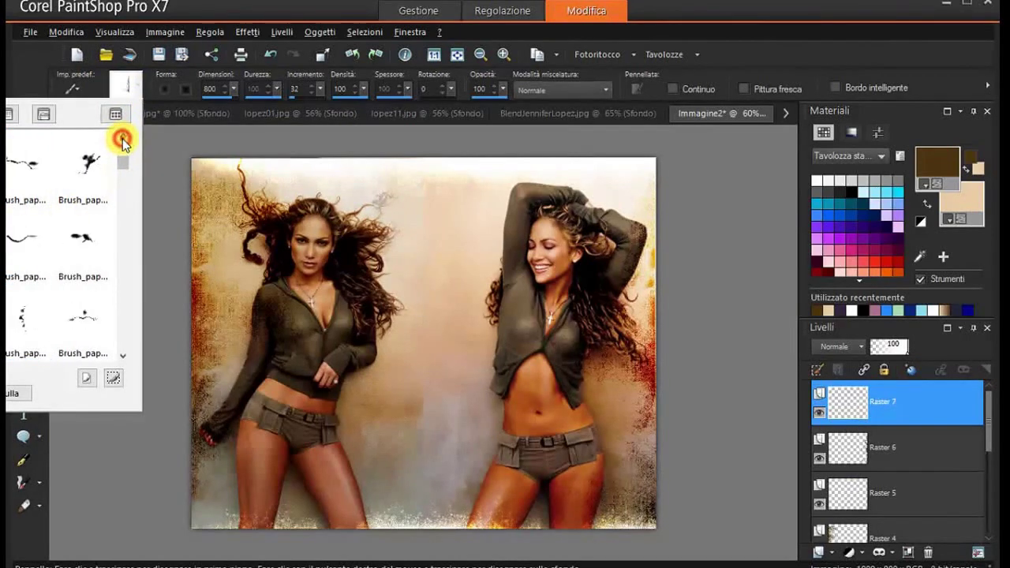
click(122, 139)
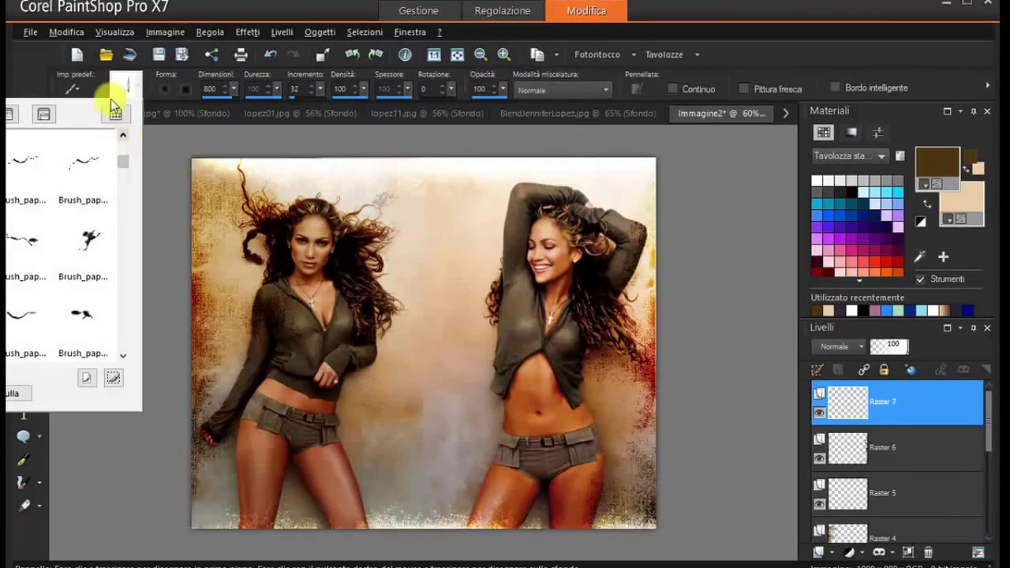
click(20, 170)
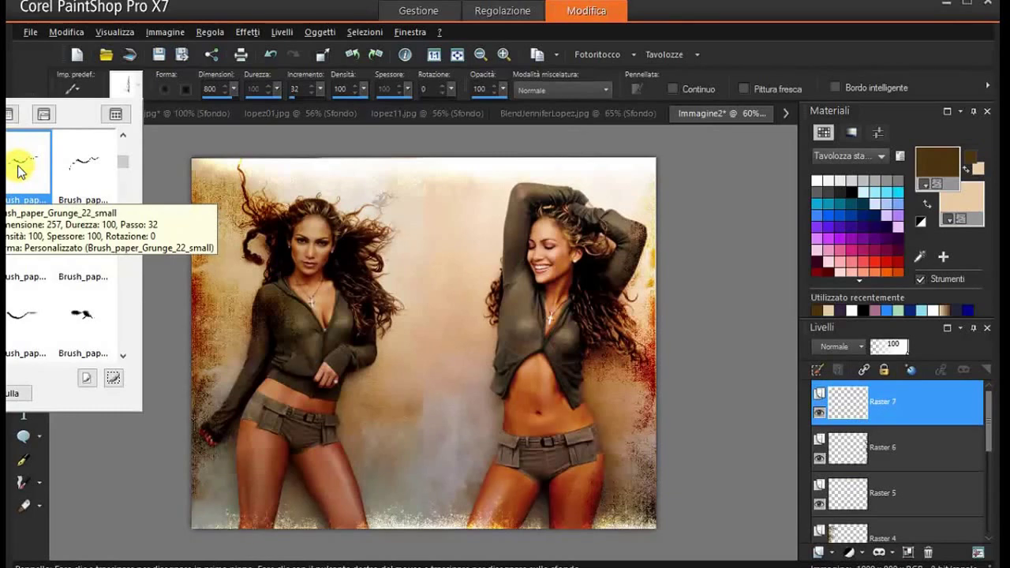
click(256, 187)
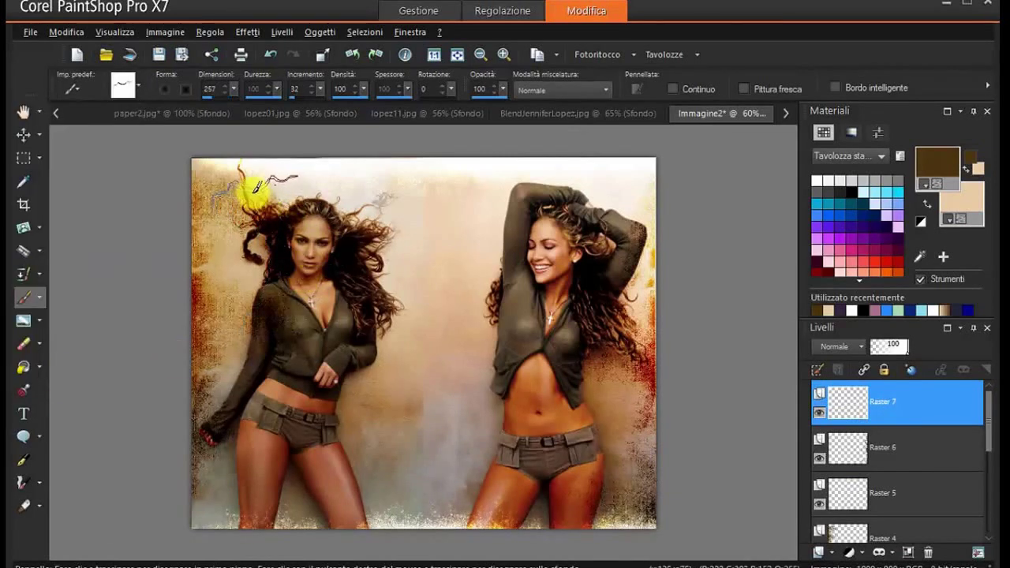
- Switch to the Brush_paper_Grunge_23 tip at size 436 and stamp a dark brown crack across the canvas's upper-left corner
click(139, 87)
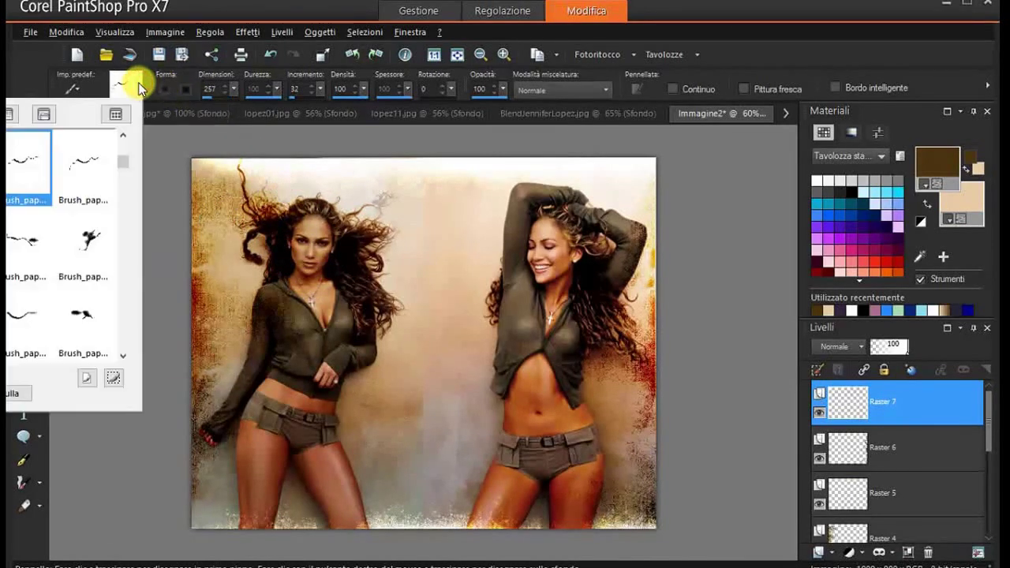
click(98, 175)
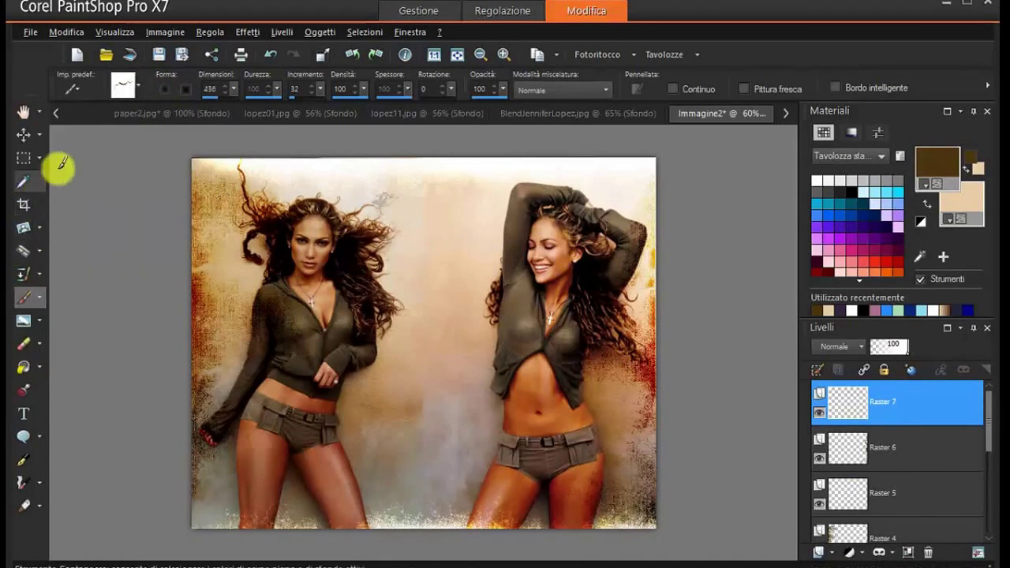
click(138, 89)
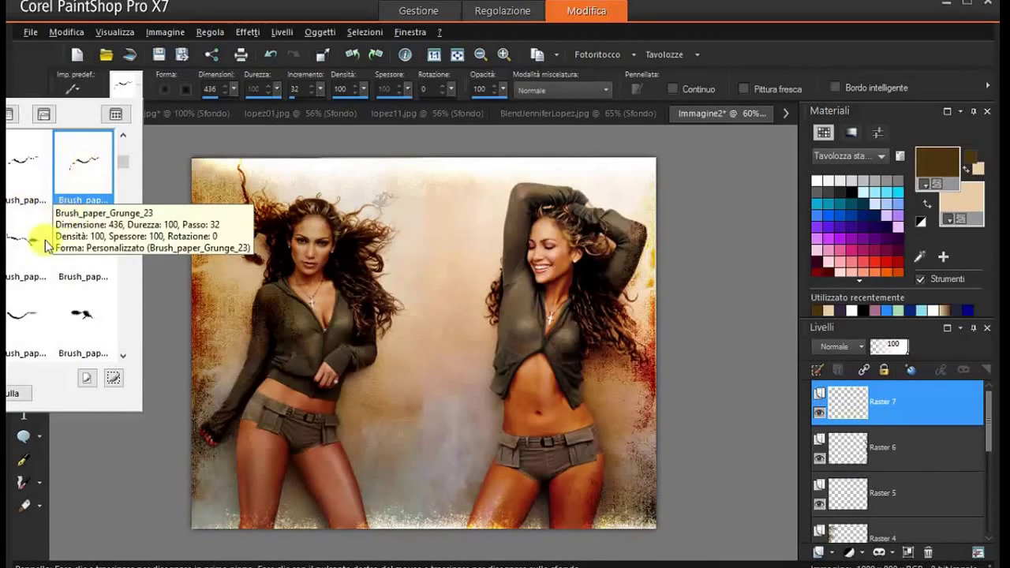
click(85, 170)
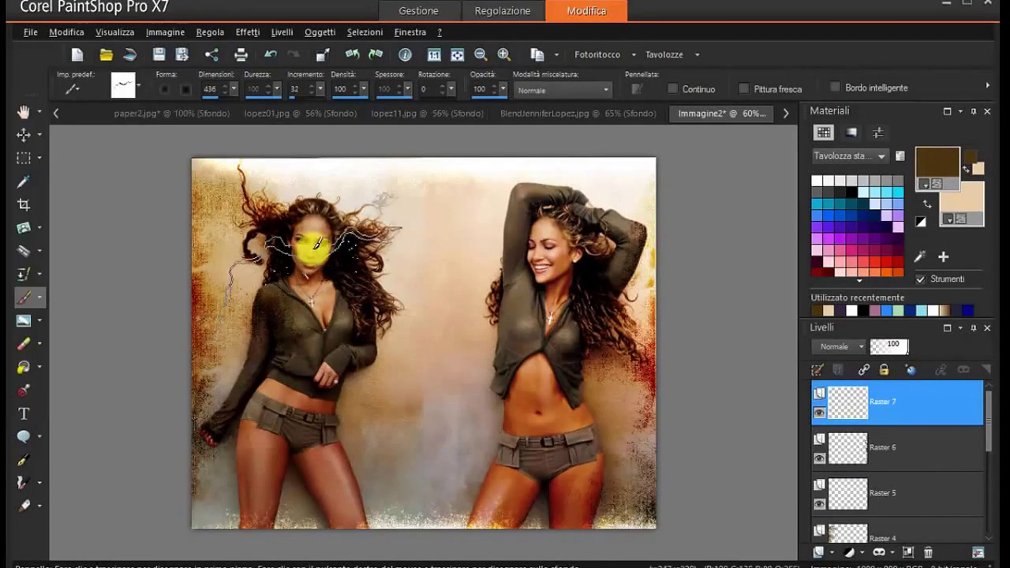
click(277, 184)
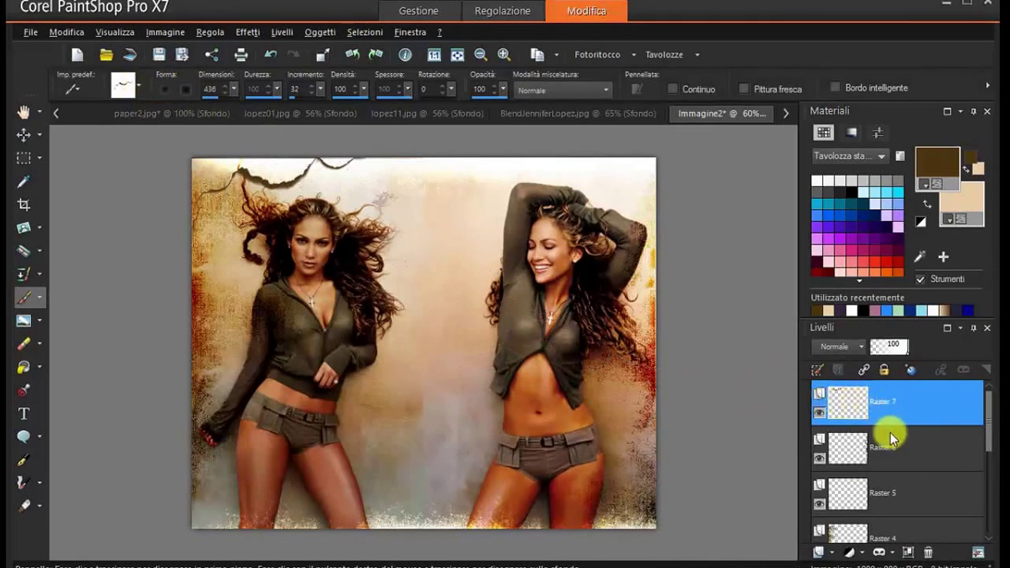
- On a new raster layer, stamp a dark brown crack at size 375 between the two figures at hip height
click(830, 555)
click(836, 554)
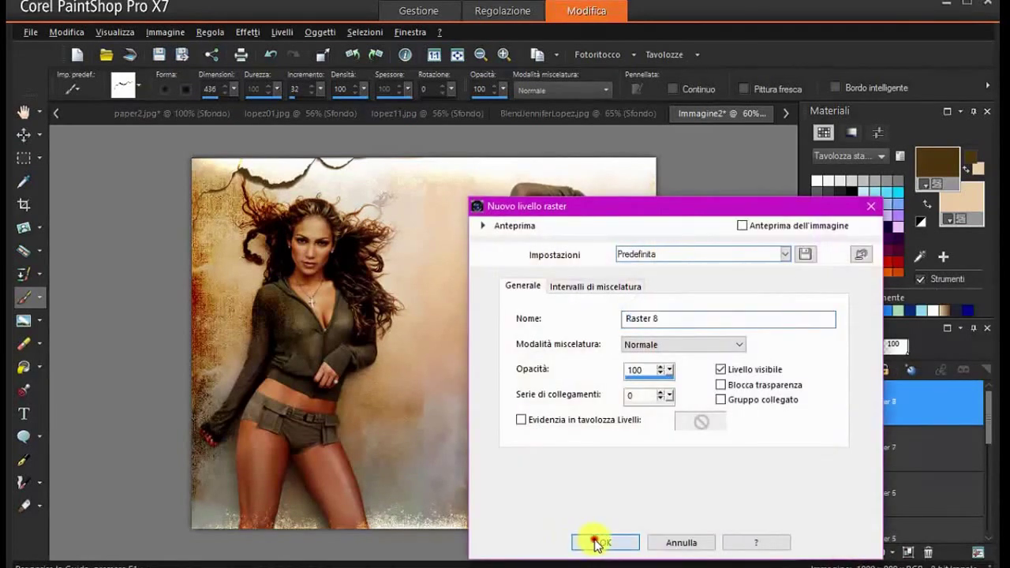
click(599, 541)
click(140, 88)
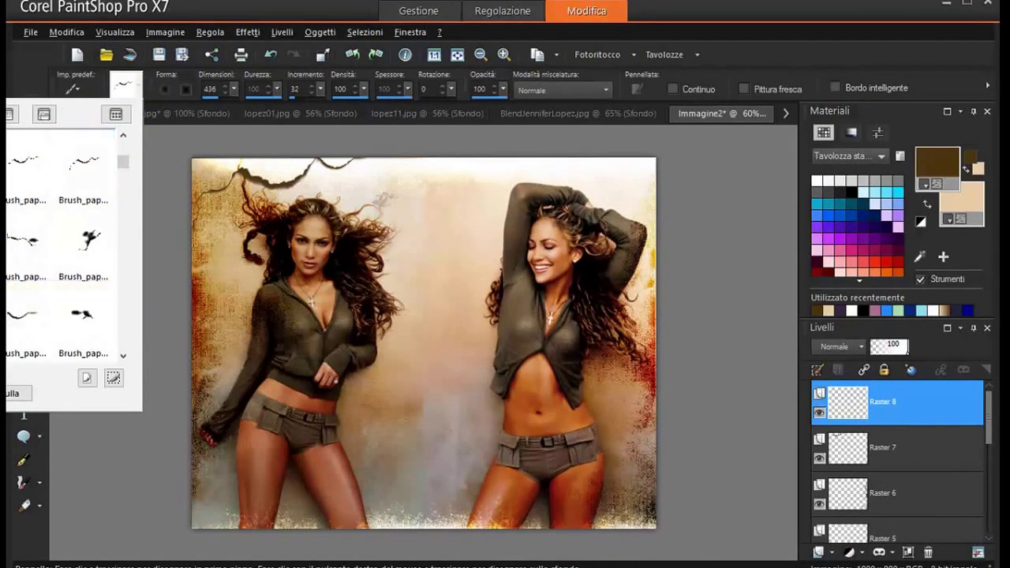
click(82, 314)
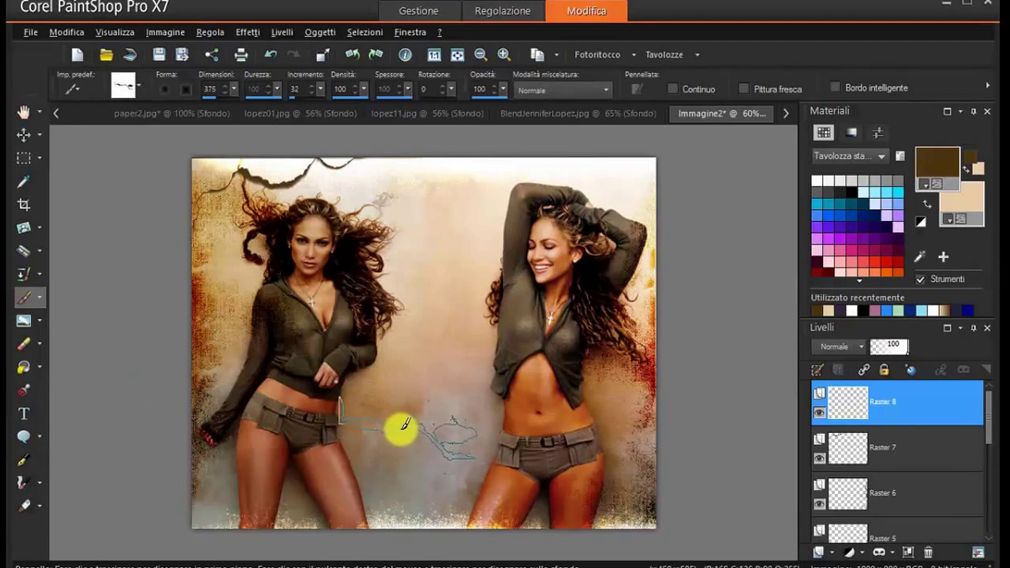
click(405, 429)
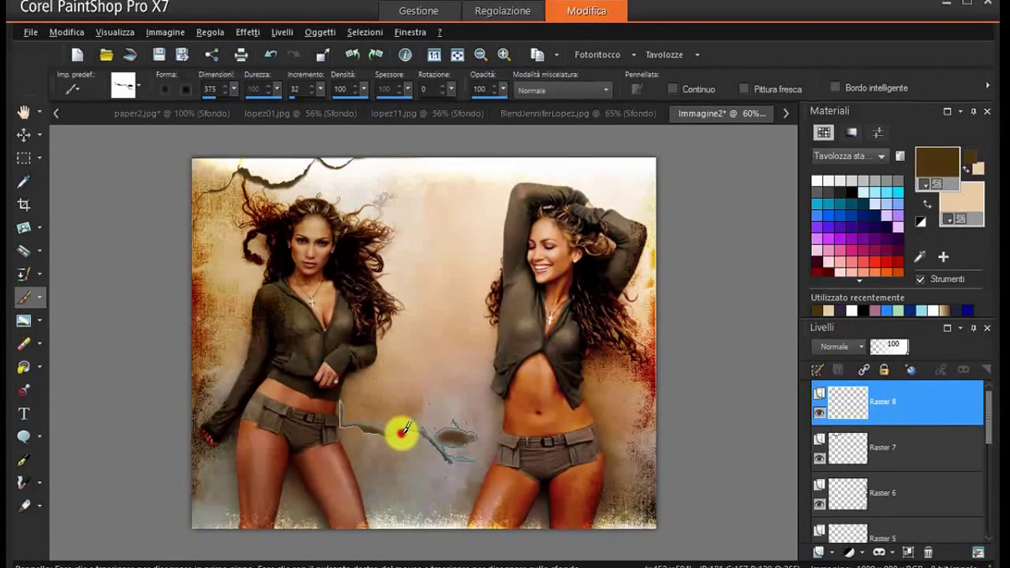
- Stretch the lower crack horizontally to 114.77 % so its right end reaches the right figure's hip
mouse_move(889, 385)
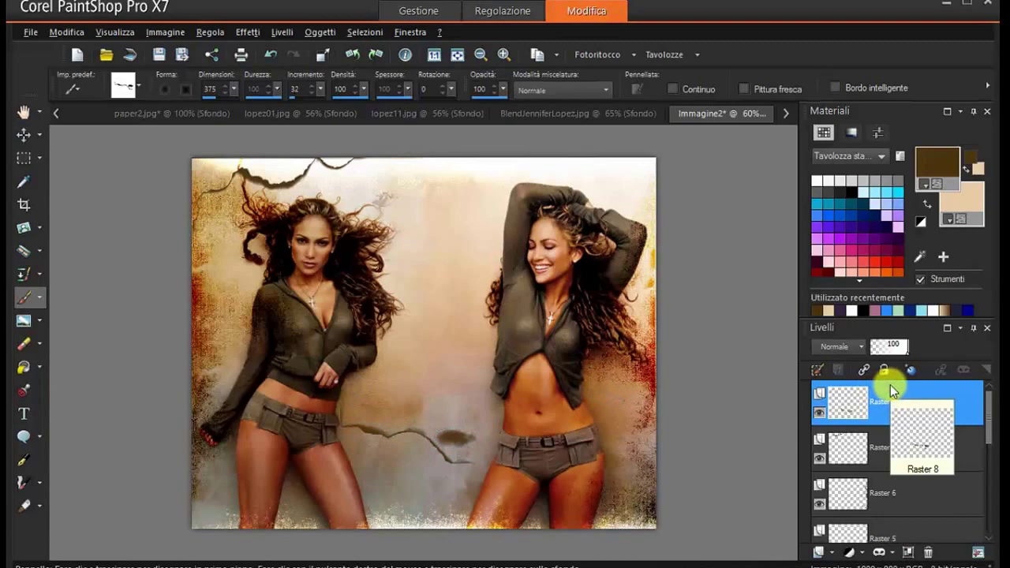
click(35, 136)
click(82, 141)
drag(478, 429, 500, 428)
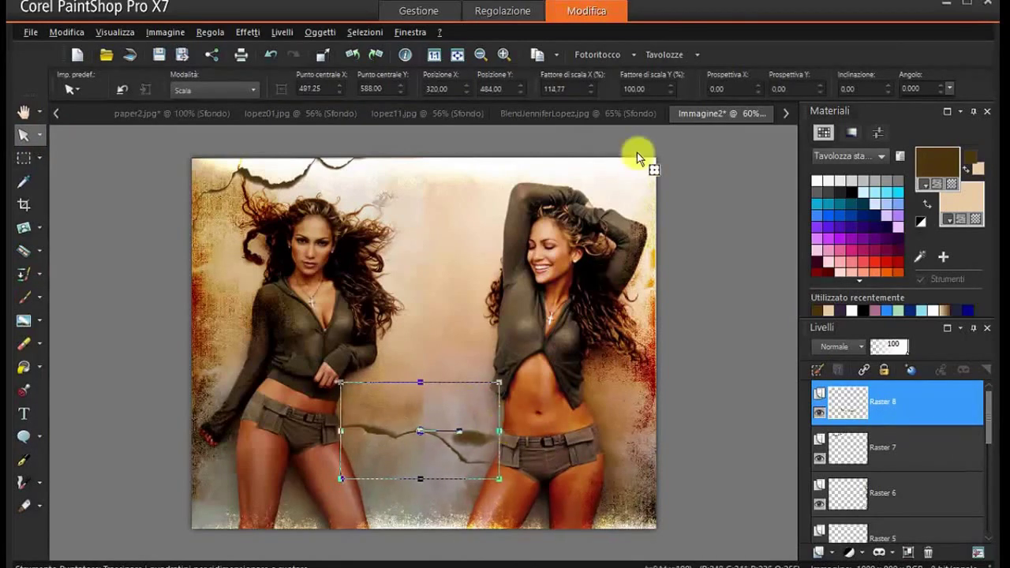
click(39, 136)
click(41, 139)
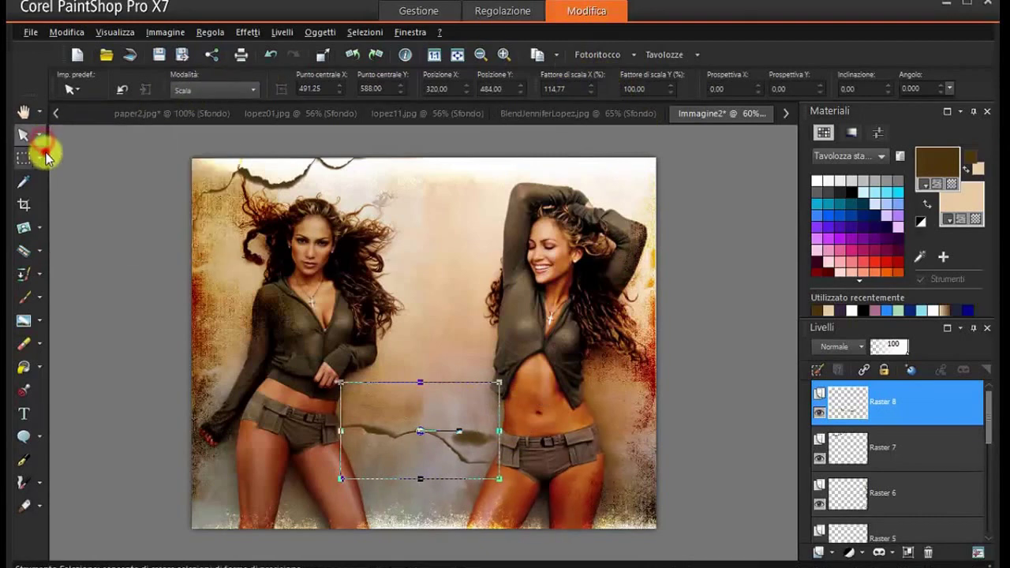
click(40, 136)
click(62, 157)
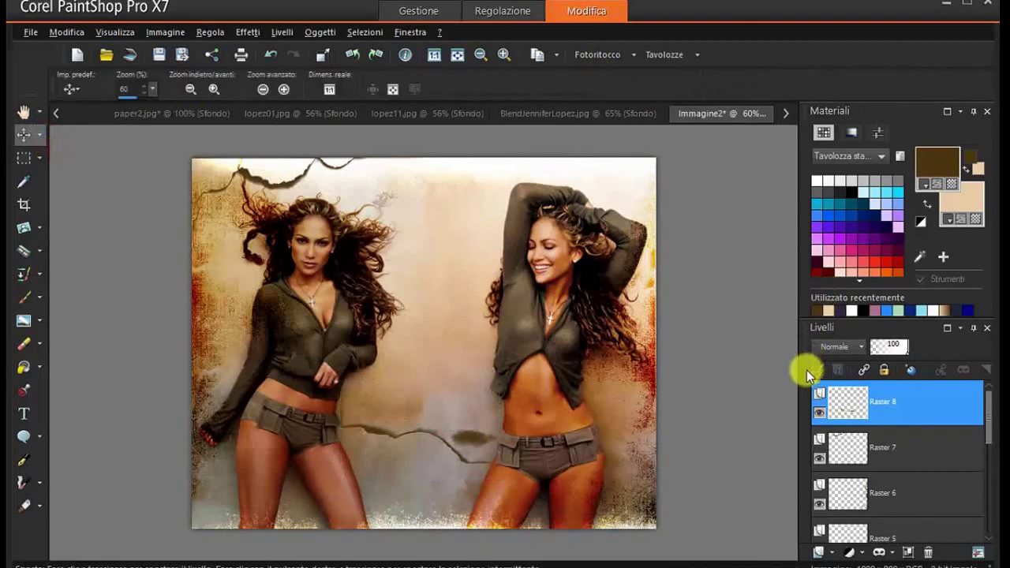
- Stretch the lower crack slightly to the left so its end meets the left figure's hip
mouse_move(870, 415)
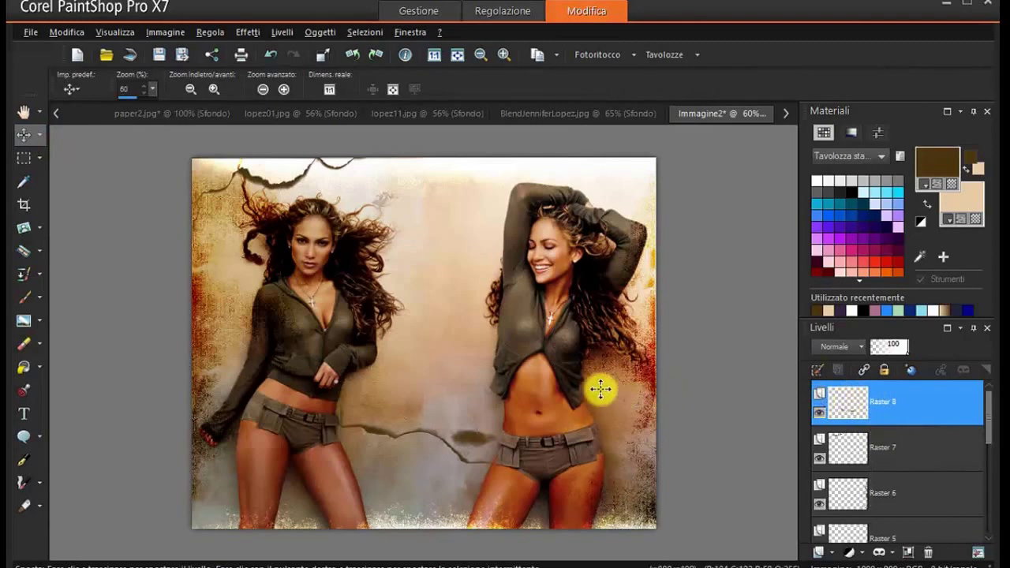
click(39, 135)
click(79, 135)
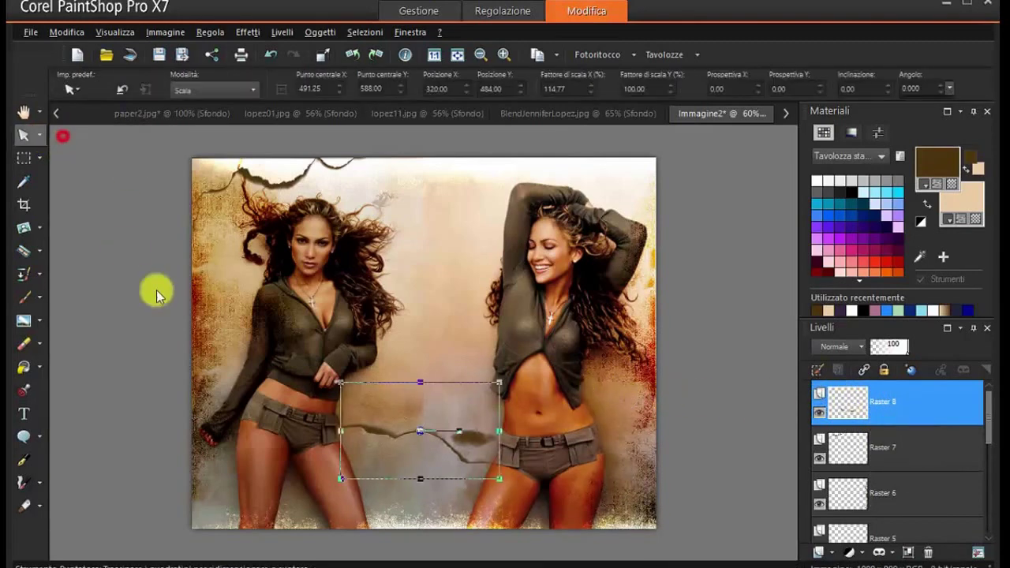
drag(340, 429, 334, 426)
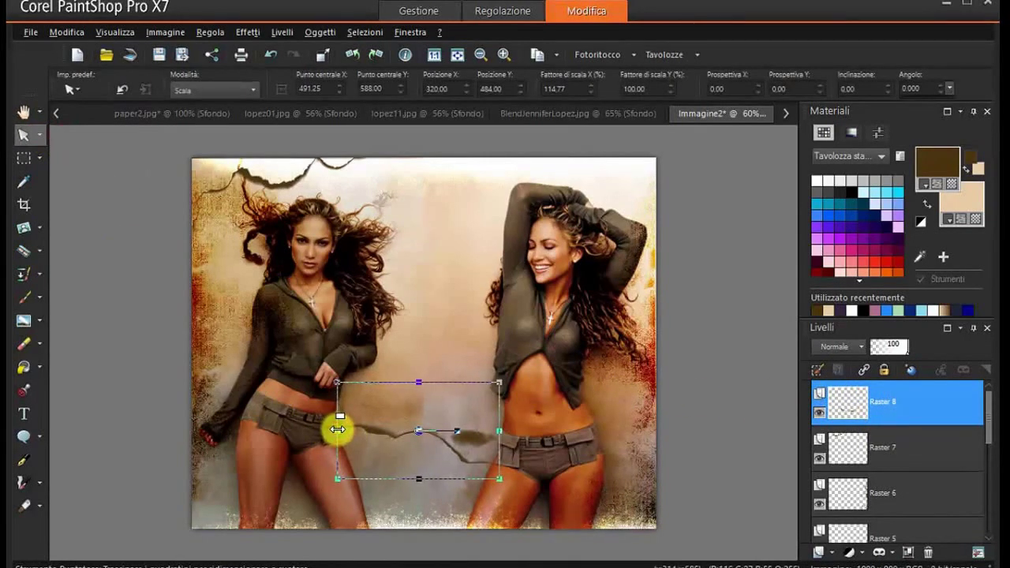
click(39, 135)
click(55, 155)
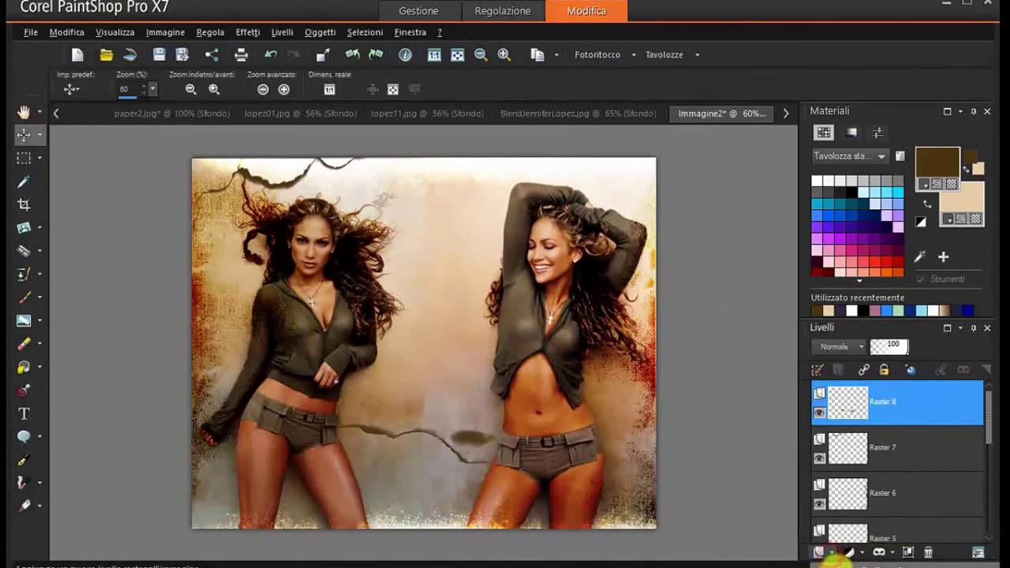
- On a new raster layer, stamp a dark brown crack at brush size 375 across the canvas's upper-right corner, behind the right figure's raised arm
click(835, 555)
click(614, 538)
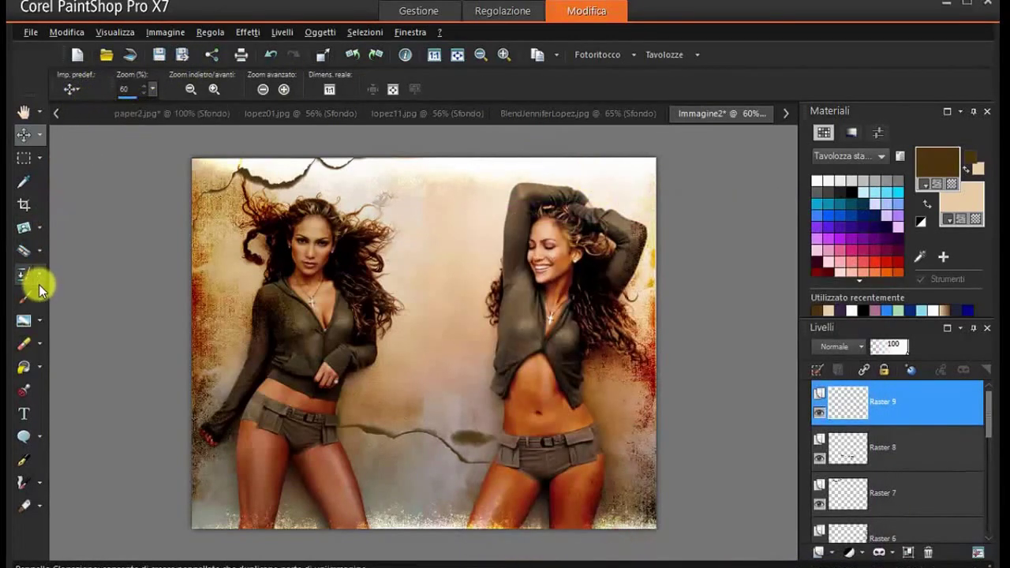
click(24, 303)
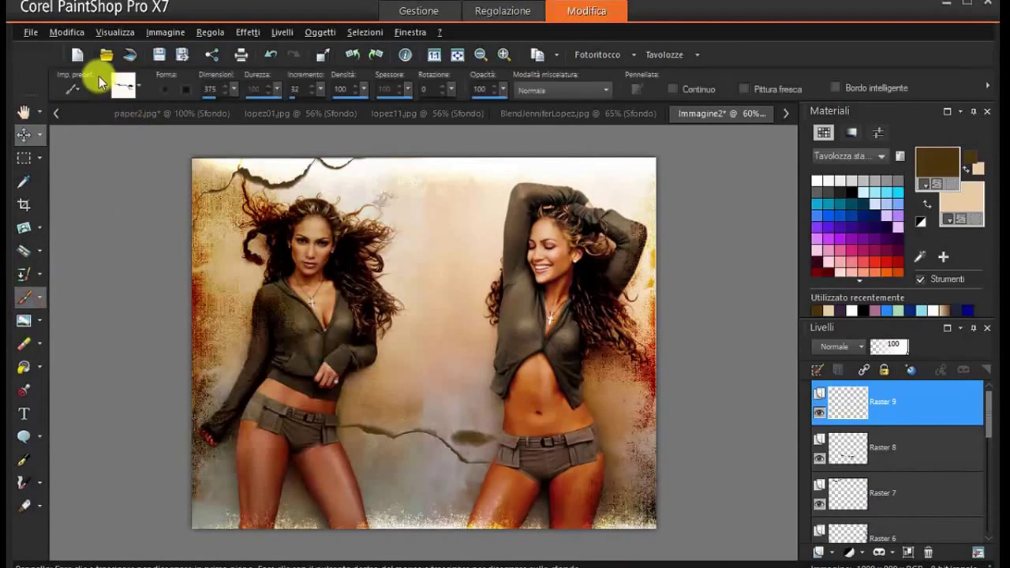
click(137, 82)
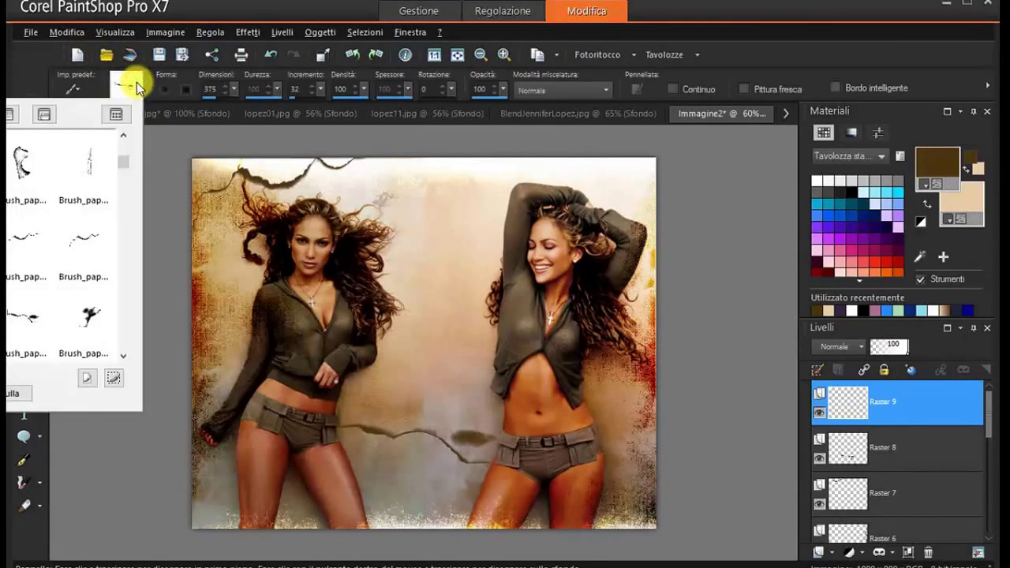
click(123, 359)
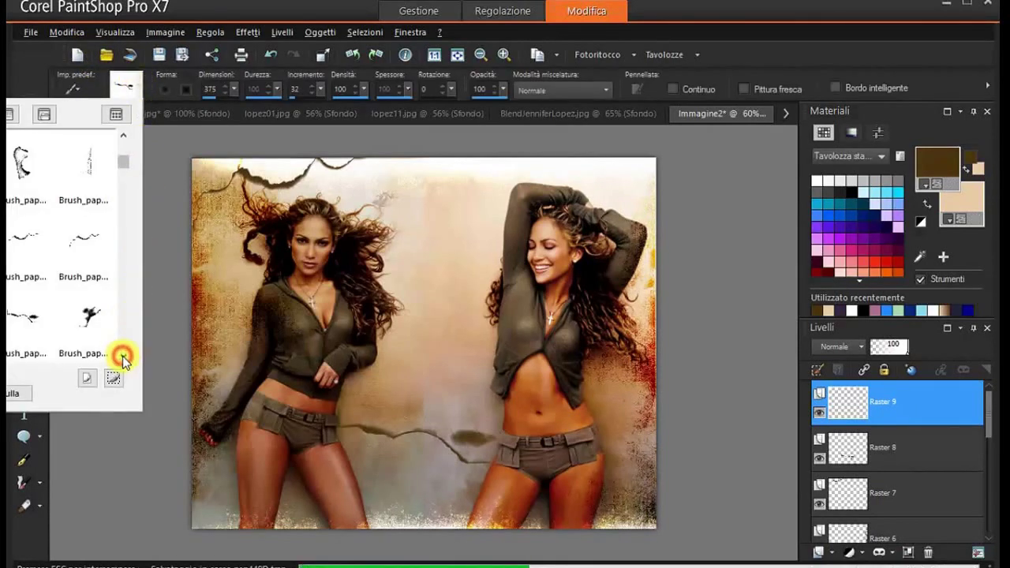
click(123, 359)
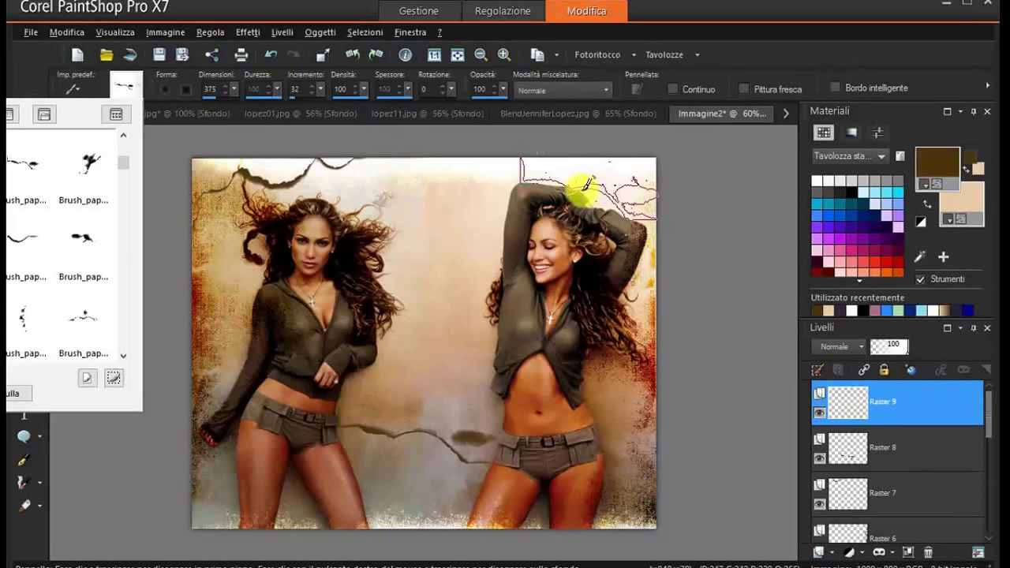
click(585, 184)
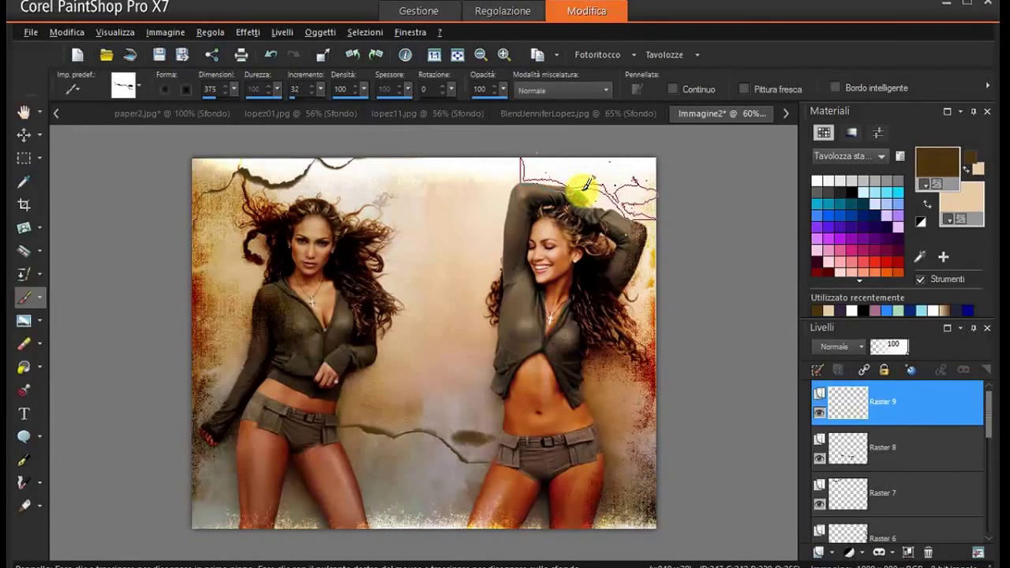
click(585, 184)
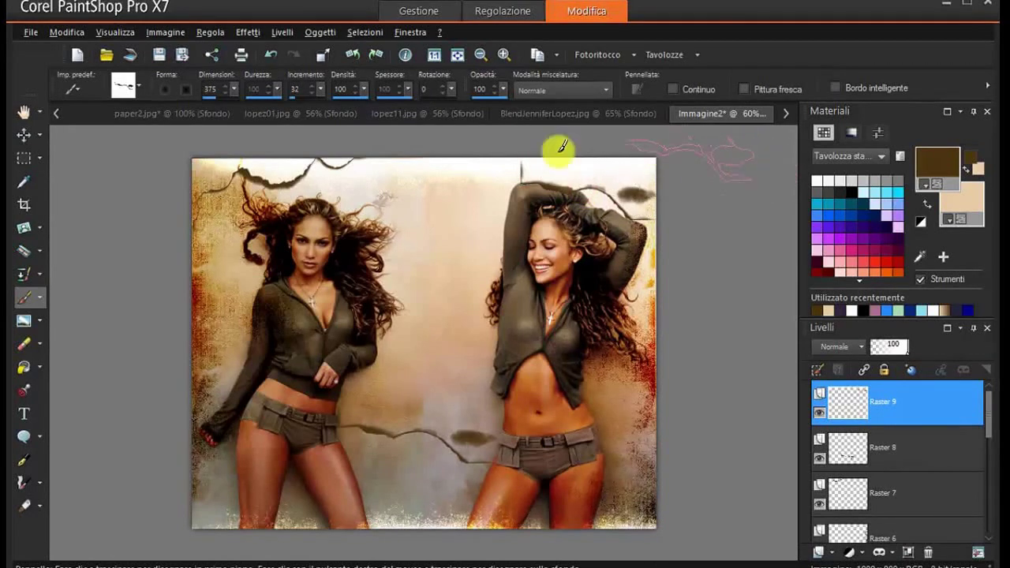
- Erase the part of the upper-right crack overlapping the right figure's raised arm with a soft round eraser at size 25, hardness 50 and opacity 79
click(20, 345)
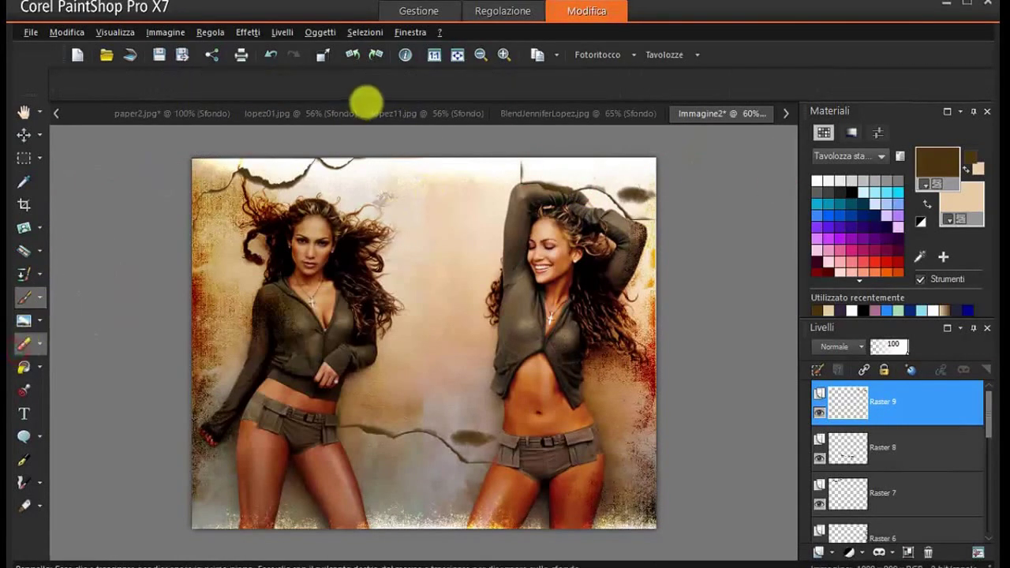
click(566, 199)
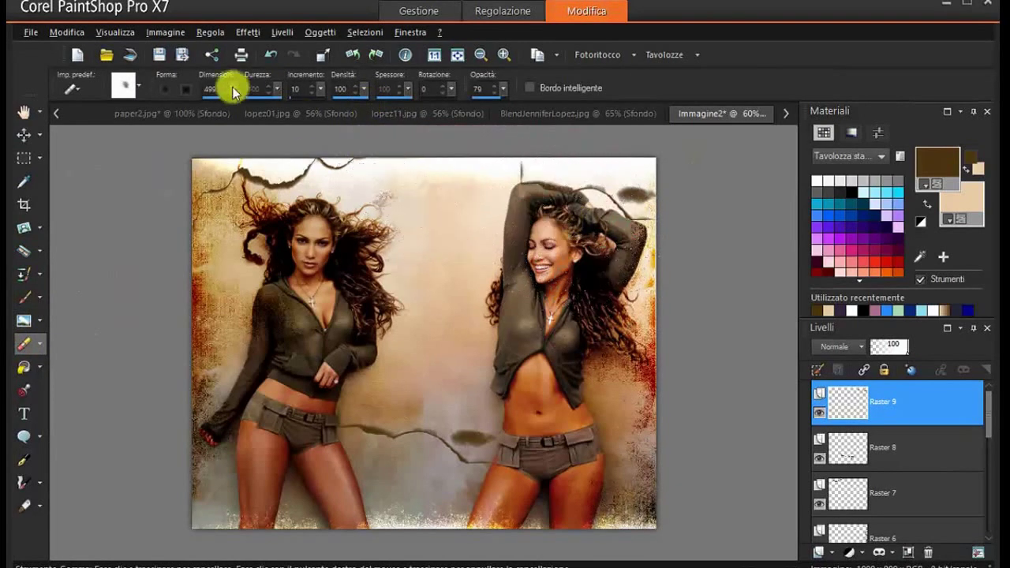
click(161, 92)
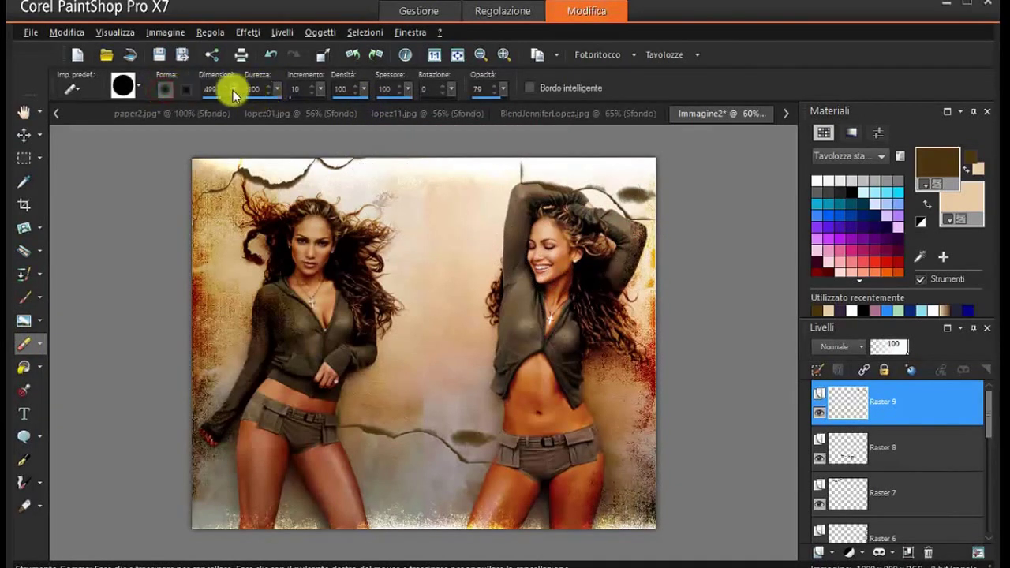
click(141, 93)
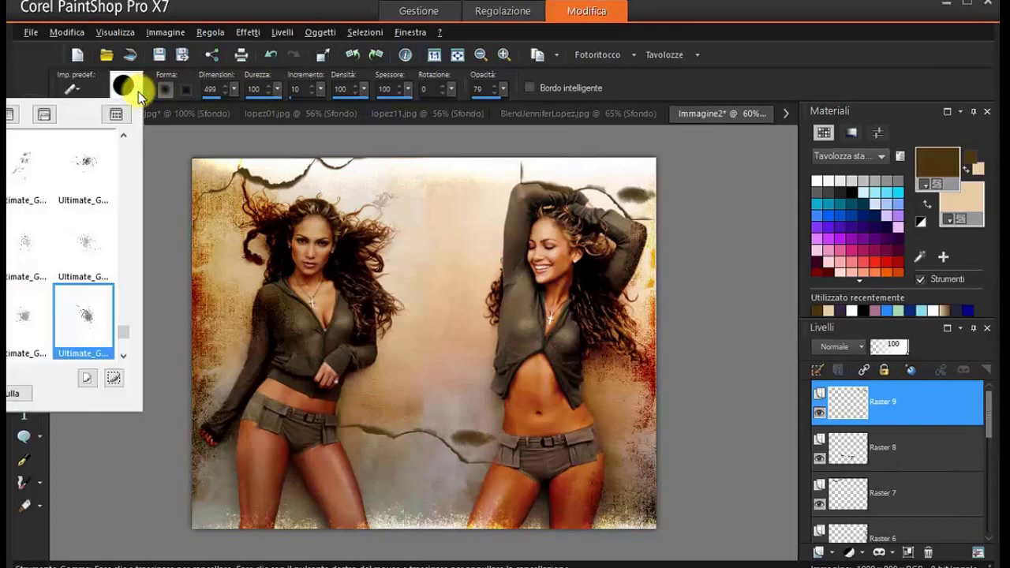
scroll(118, 157, up, 10)
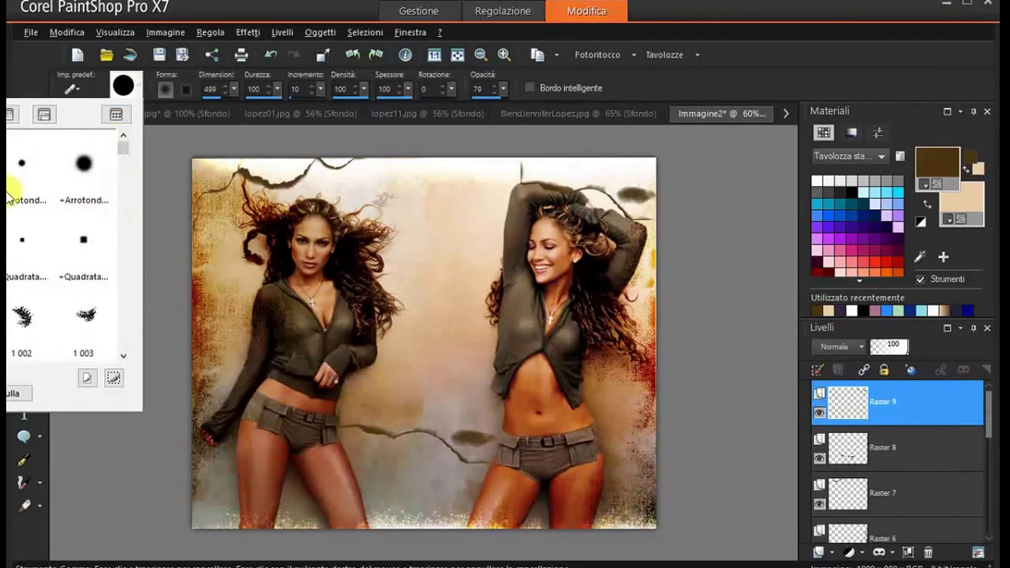
click(83, 162)
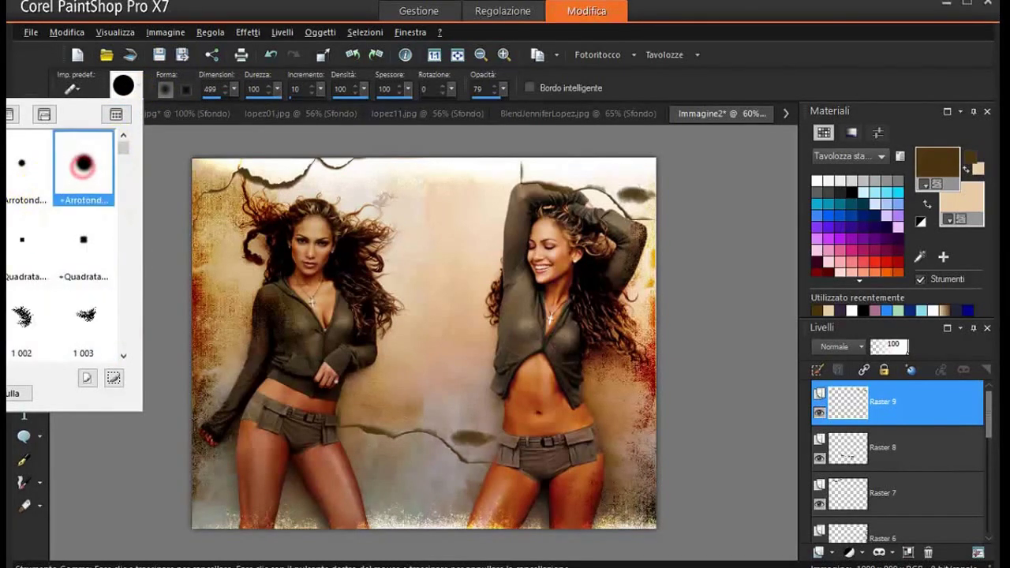
click(562, 194)
mouse_move(546, 182)
mouse_down()
mouse_move(534, 181)
mouse_move(561, 189)
mouse_up()
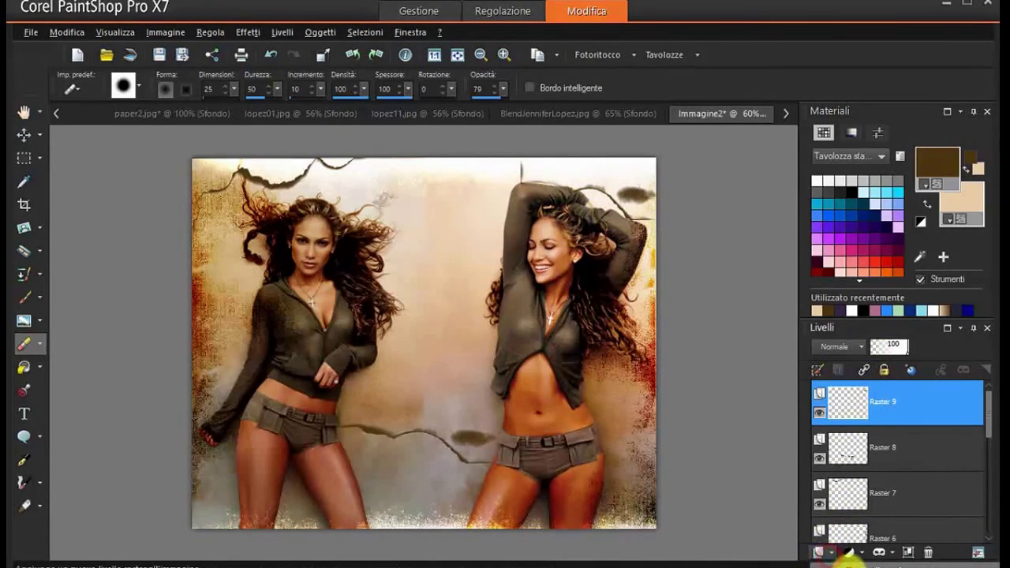
- Add another raster layer and switch the paintbrush to the vertical crack tip from the Brush_paper_Grunge set at size 314
click(821, 553)
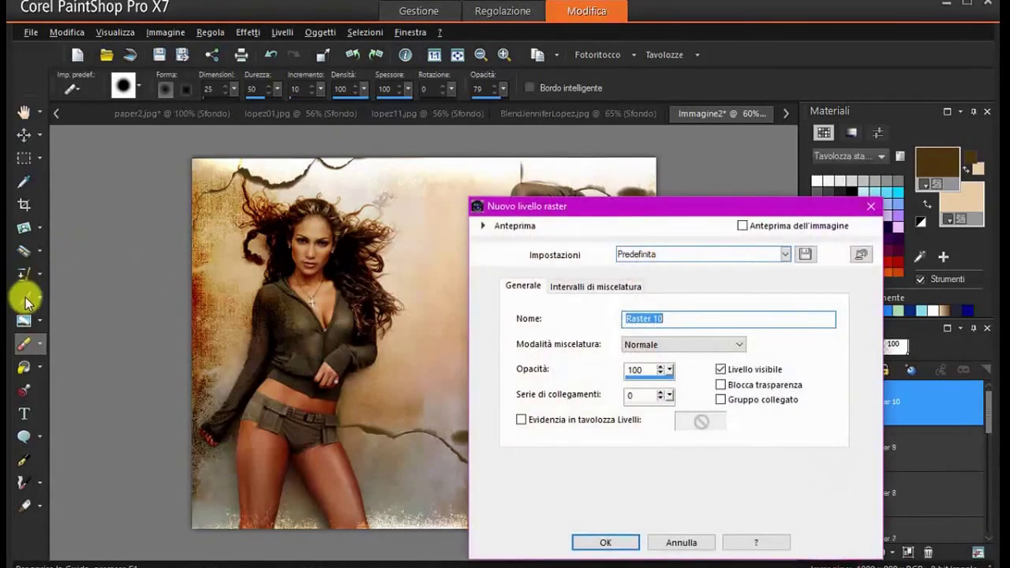
click(623, 543)
click(22, 298)
click(24, 298)
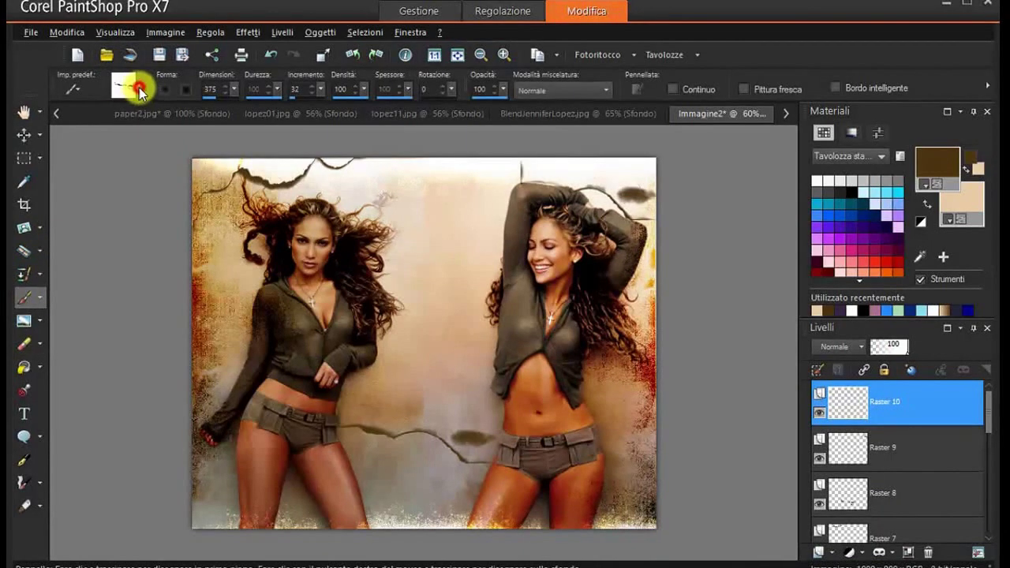
click(138, 90)
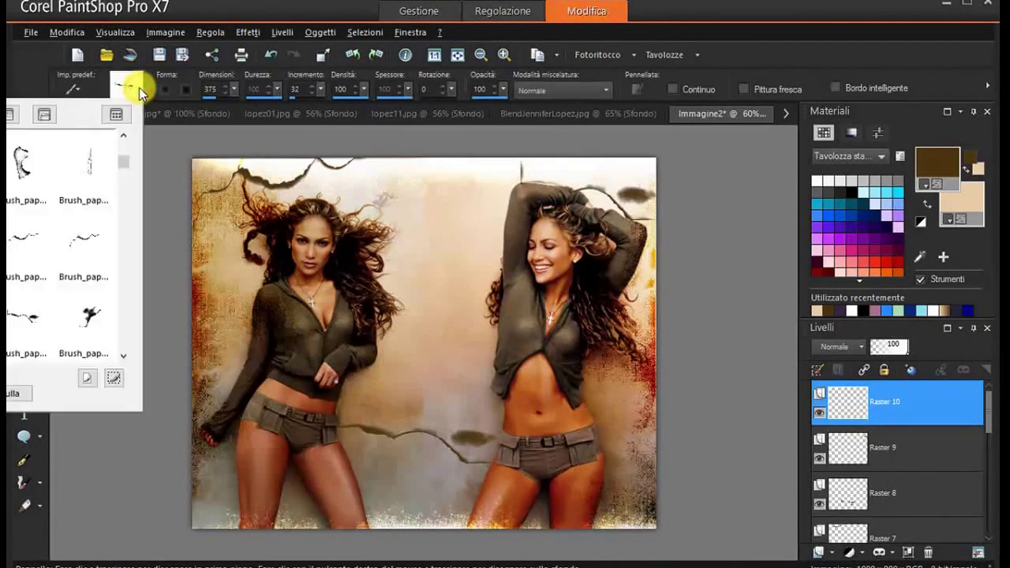
click(122, 361)
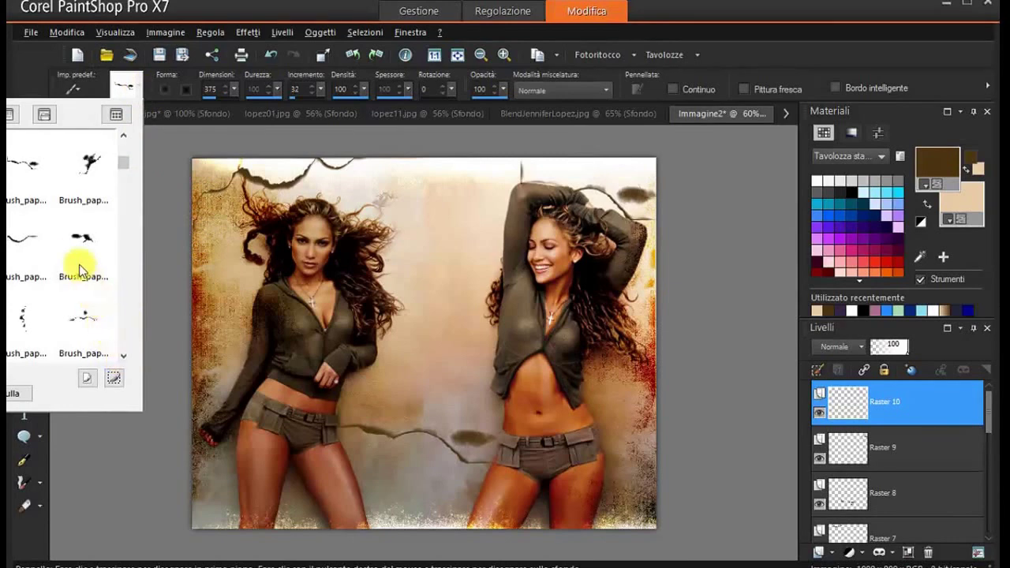
click(124, 354)
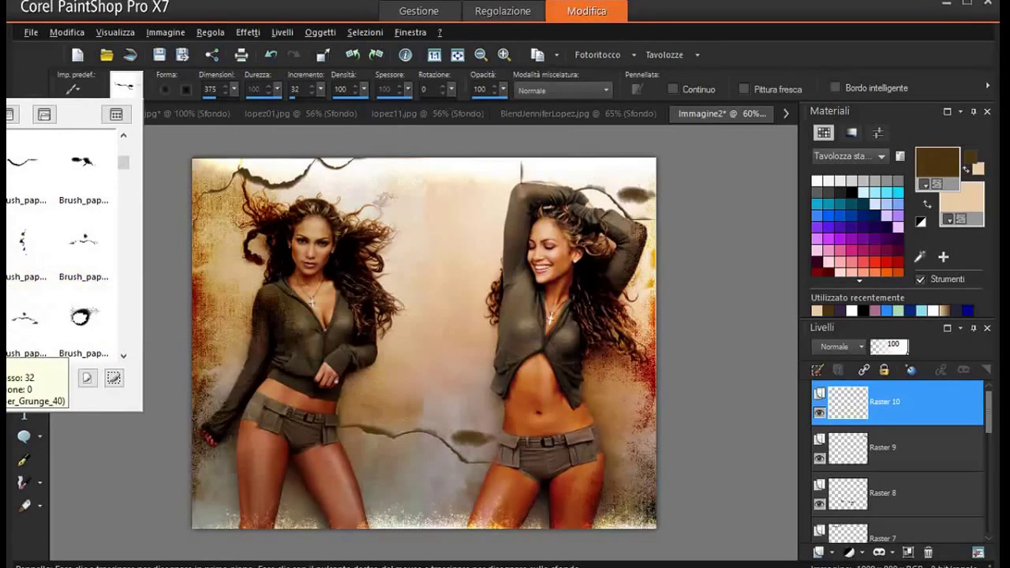
double_click(24, 254)
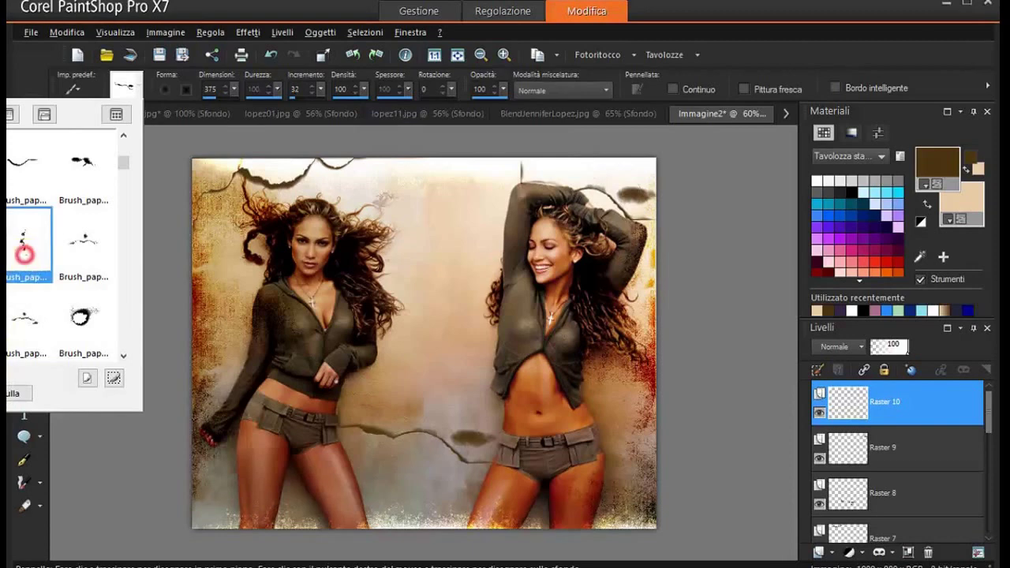
click(214, 276)
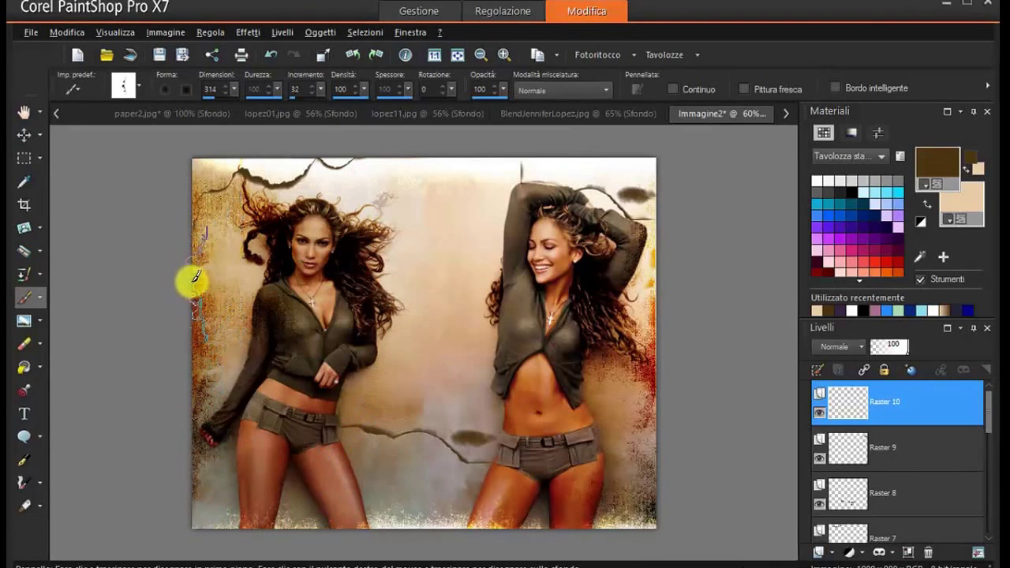
- Set the brush rotation to 180 and stamp a dark brown vertical crack on the canvas's left edge beside the left figure
click(455, 93)
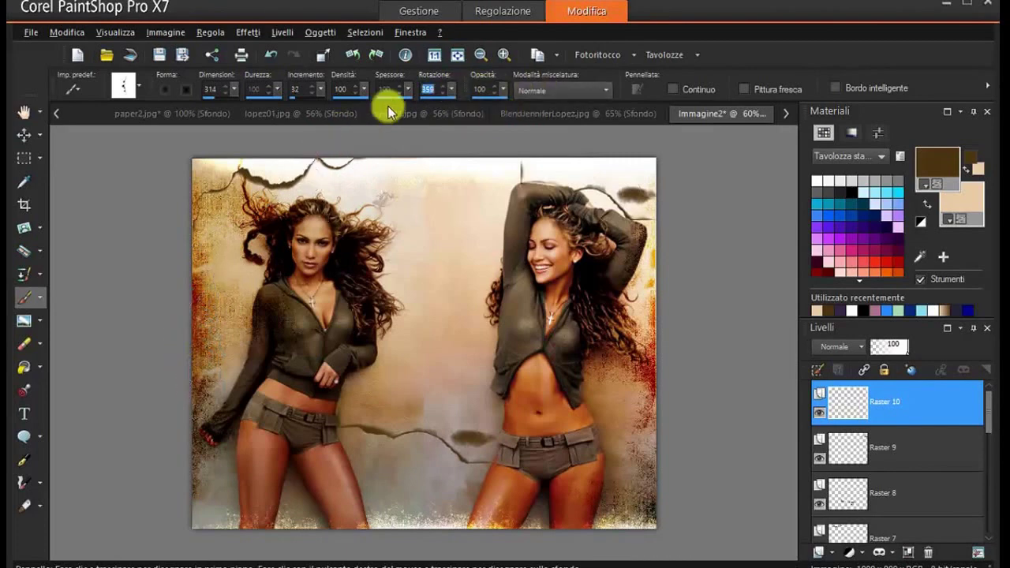
click(455, 89)
click(438, 87)
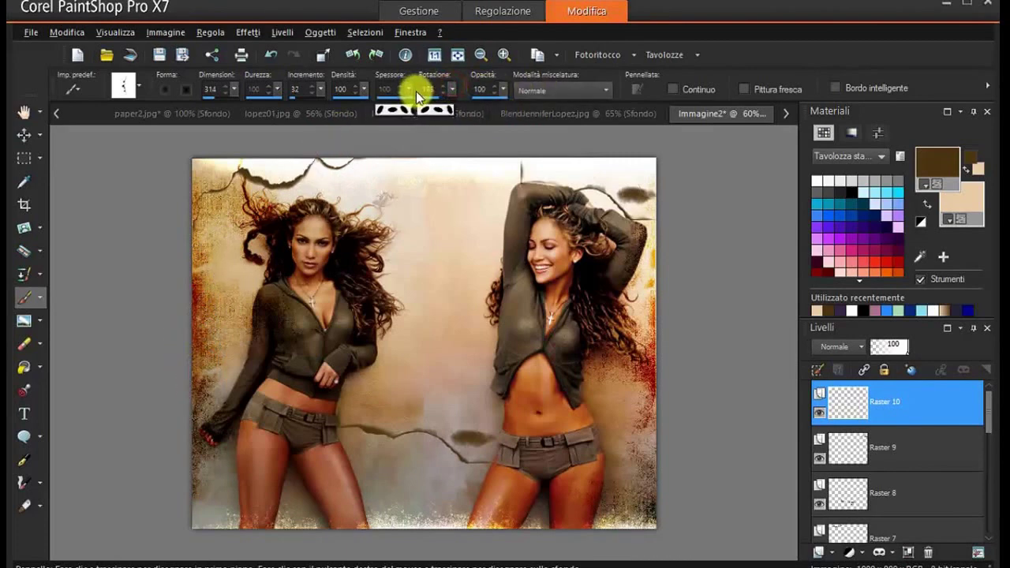
click(438, 87)
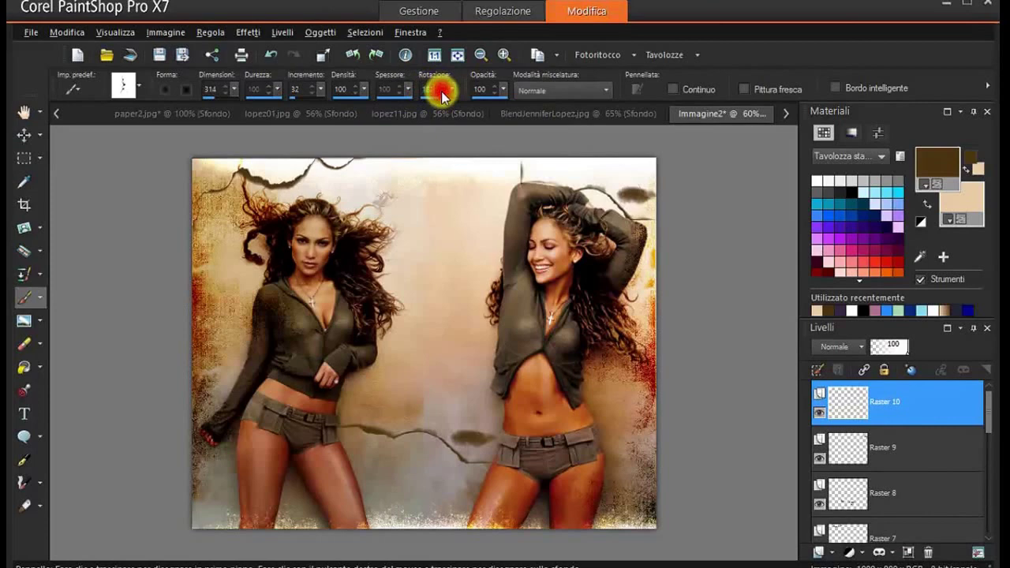
text(180)
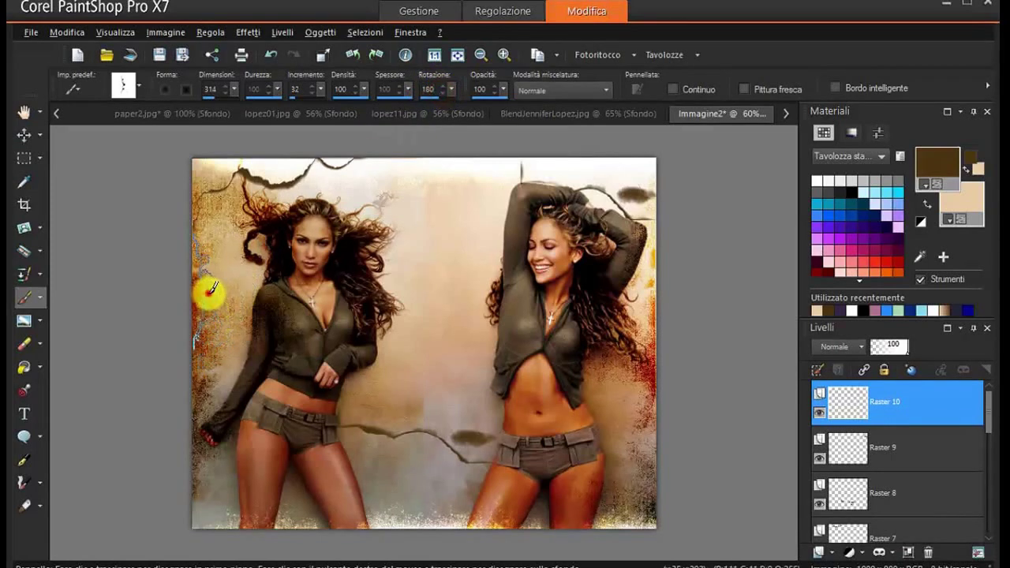
mouse_move(211, 290)
mouse_down()
mouse_move(252, 312)
mouse_move(252, 273)
mouse_move(226, 242)
mouse_move(211, 247)
mouse_move(232, 304)
mouse_move(179, 474)
mouse_move(209, 457)
mouse_up()
drag(251, 482, 268, 539)
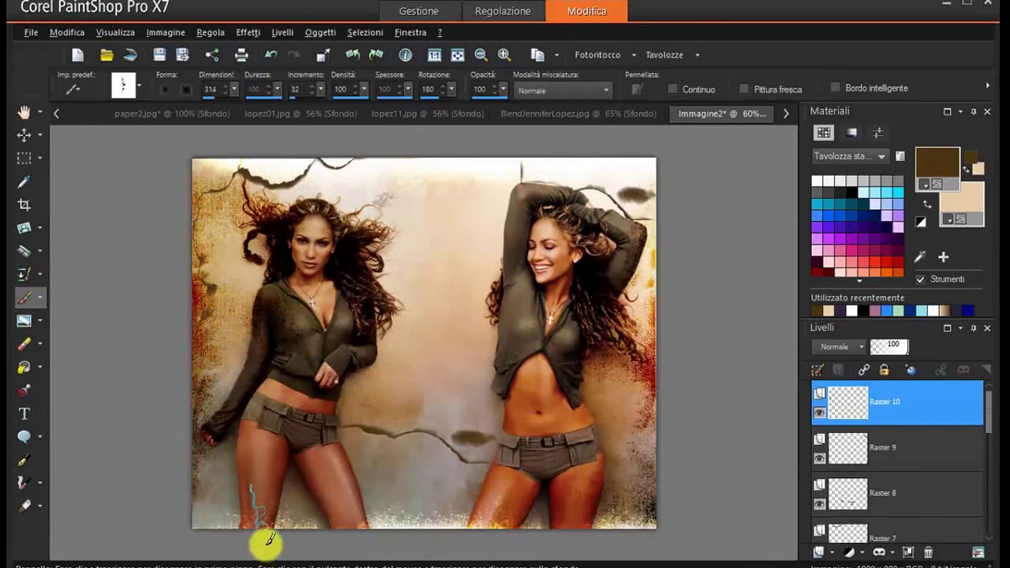
- Check the finished reference BlendJenniferLopez.jpg and add a new raster layer to the working image
click(552, 116)
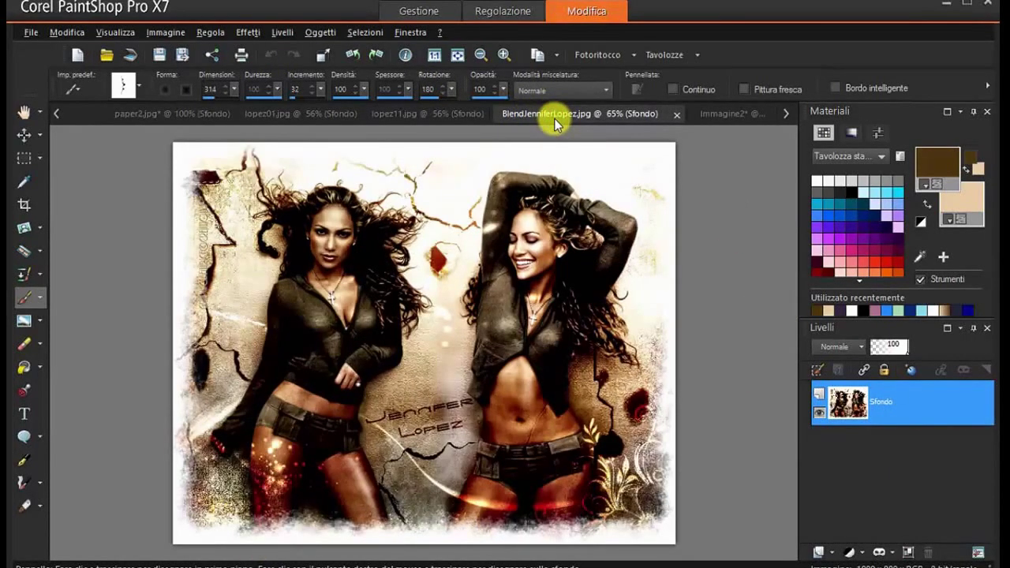
click(729, 113)
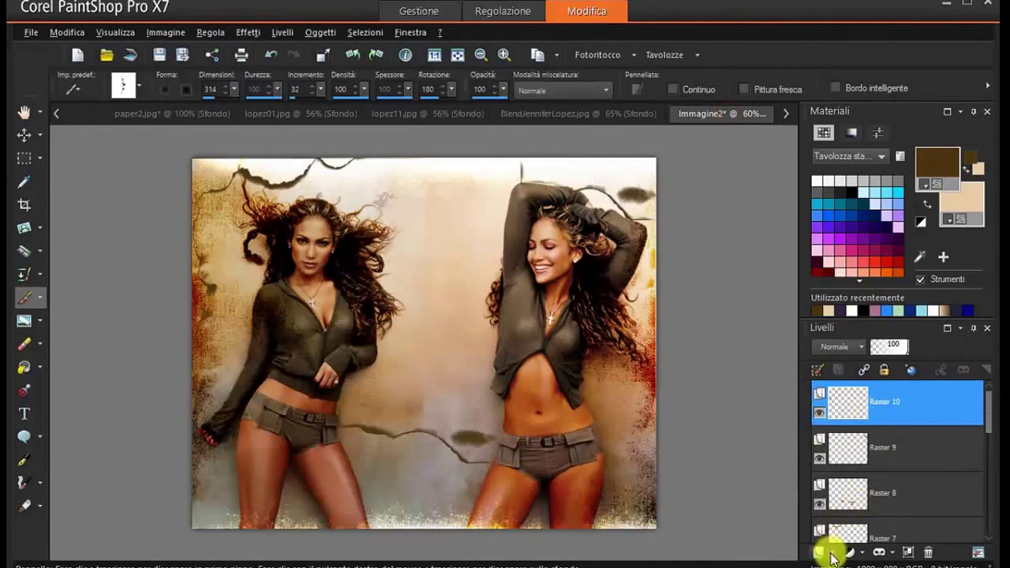
click(582, 542)
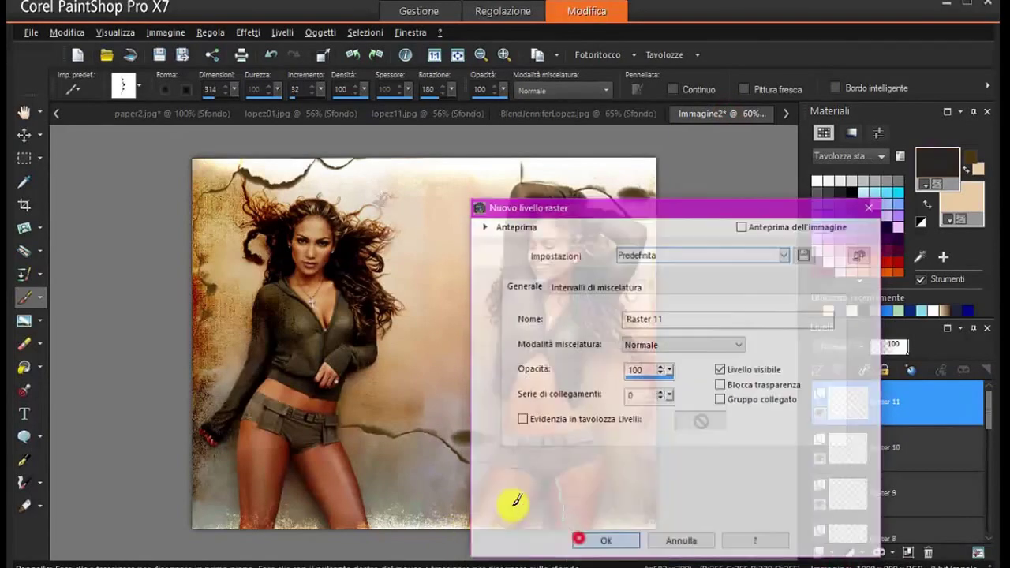
click(138, 89)
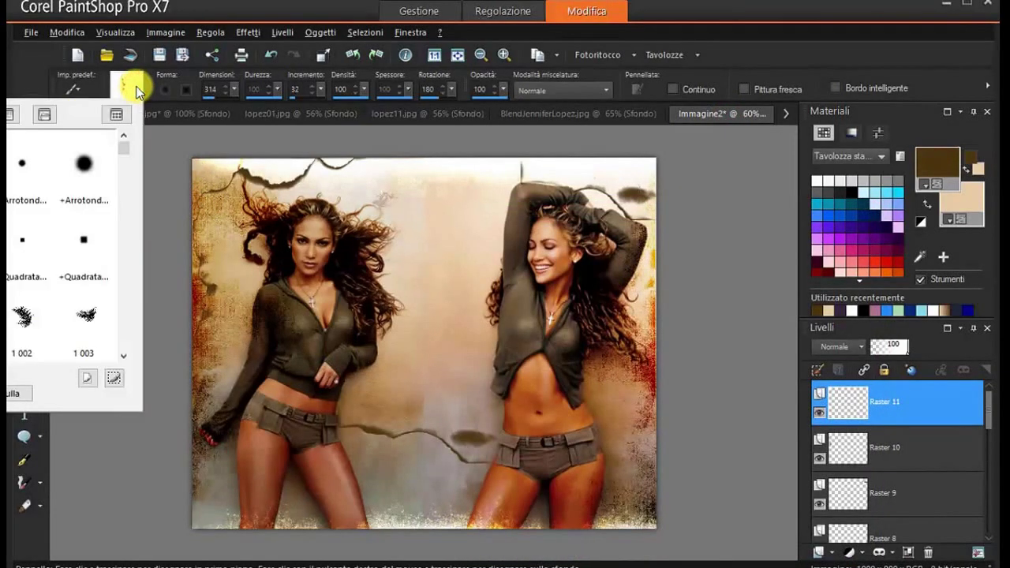
click(125, 353)
click(125, 353)
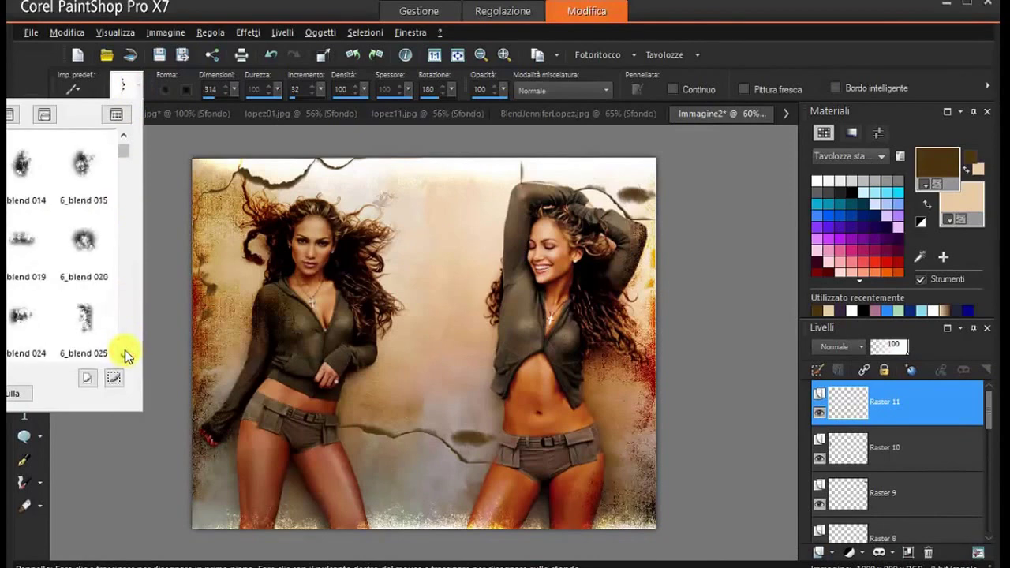
click(124, 353)
click(124, 353)
click(124, 353)
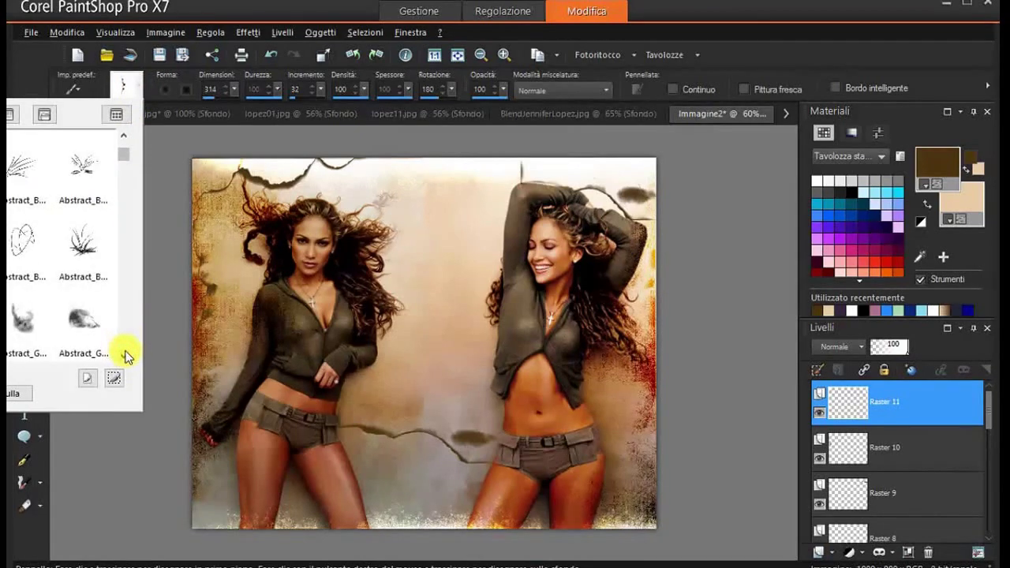
click(746, 6)
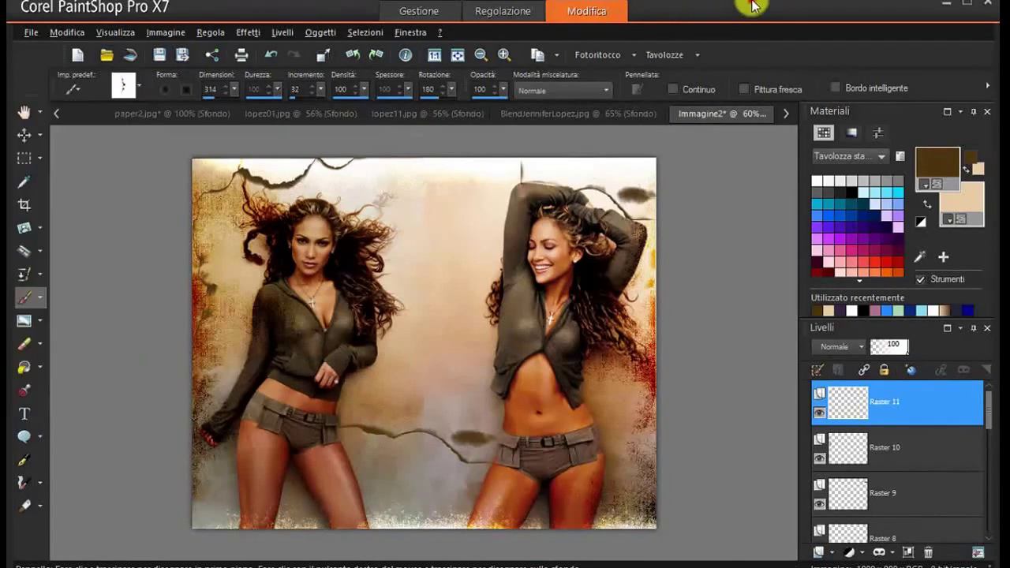
- Stamp the torn-hole tip from the Brush_paper_Grunge set at size 310 and rotation 0 in dark brown between the two figures' heads
click(138, 91)
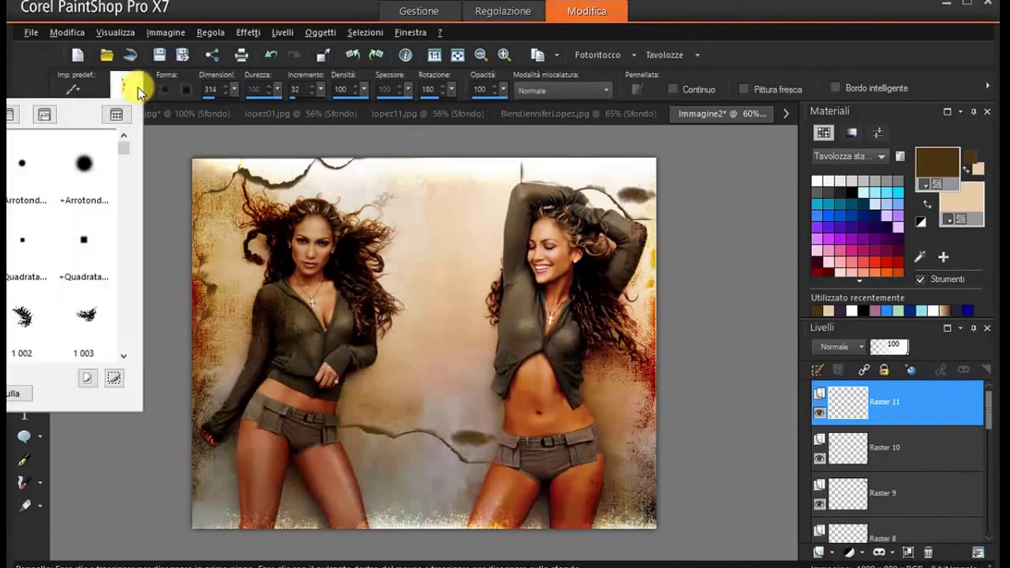
click(123, 356)
click(124, 357)
click(124, 359)
click(124, 359)
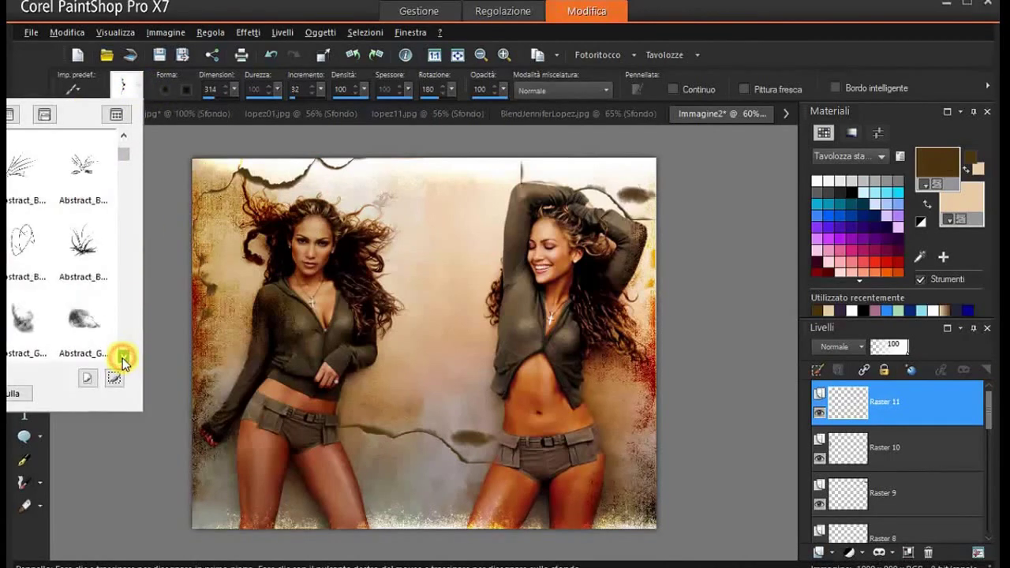
click(124, 358)
click(123, 359)
click(122, 360)
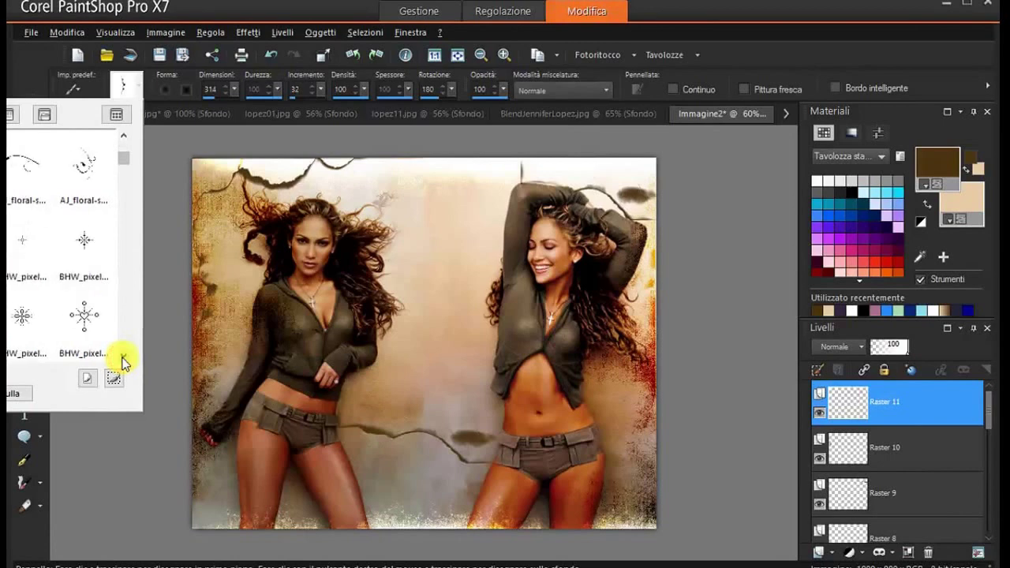
click(123, 360)
click(123, 359)
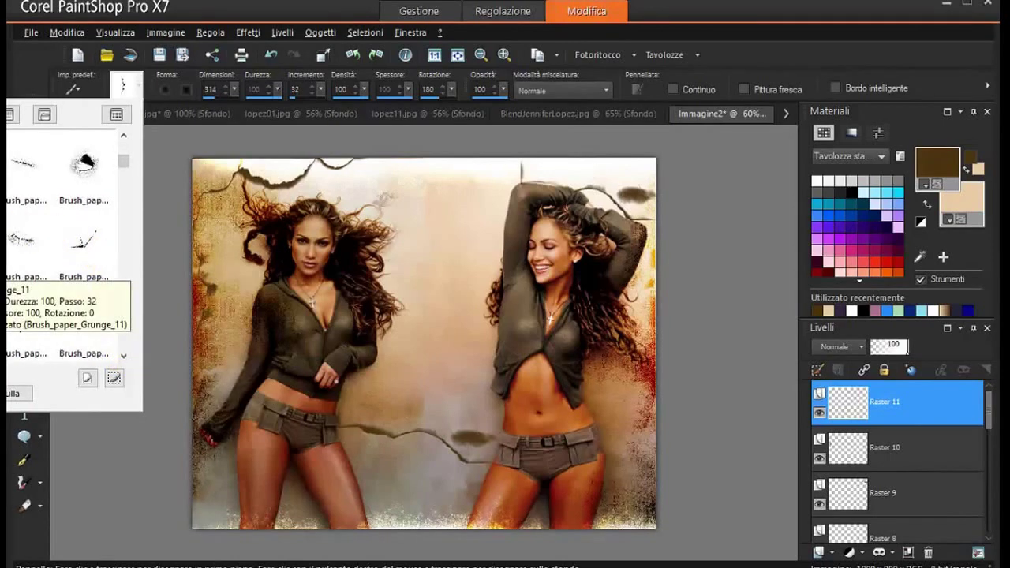
click(24, 252)
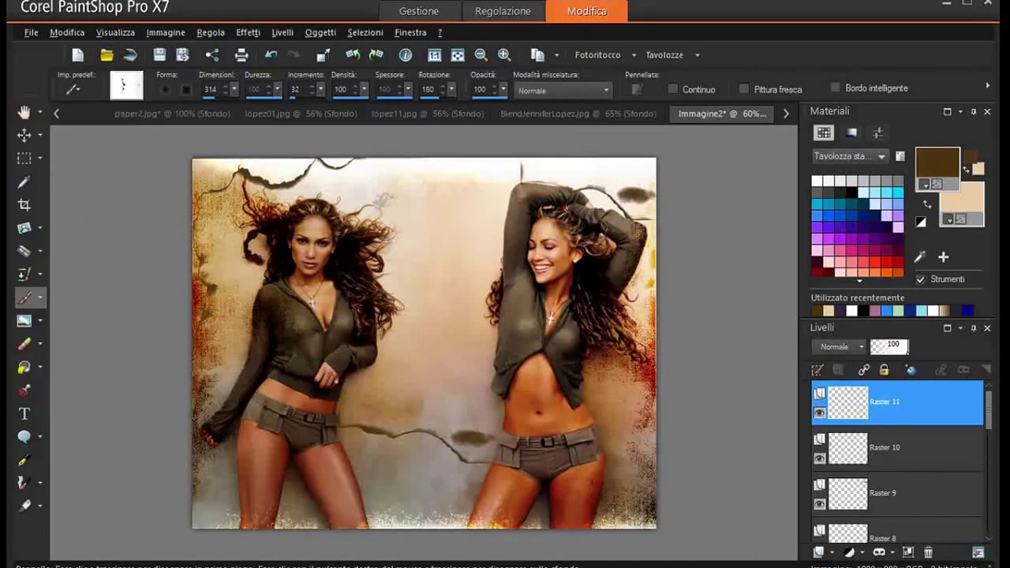
click(438, 219)
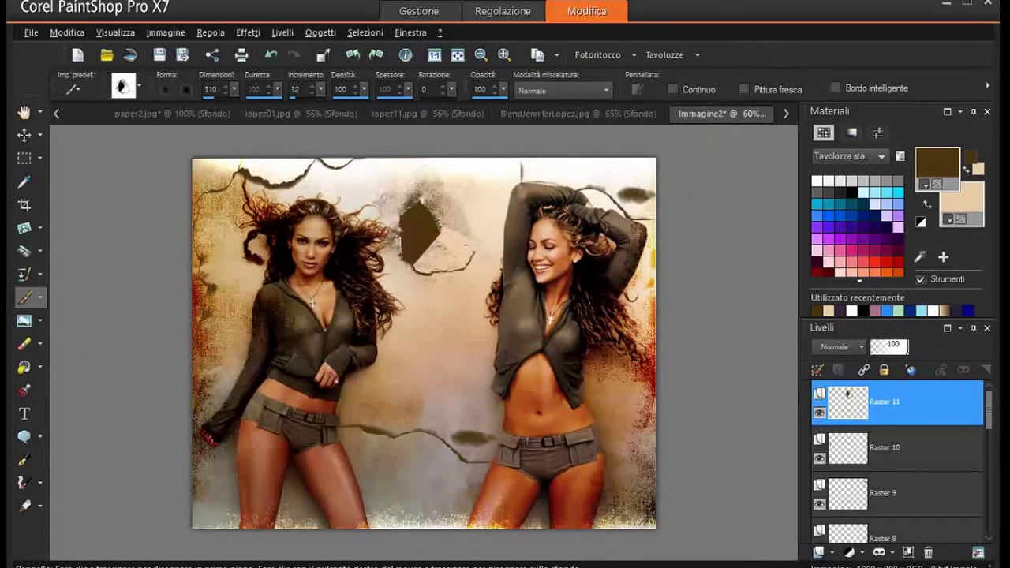
- Switch to the diagonal crack brush tip at size 331, try a stamp in the canvas's lower-left corner, and undo that stamp
click(140, 93)
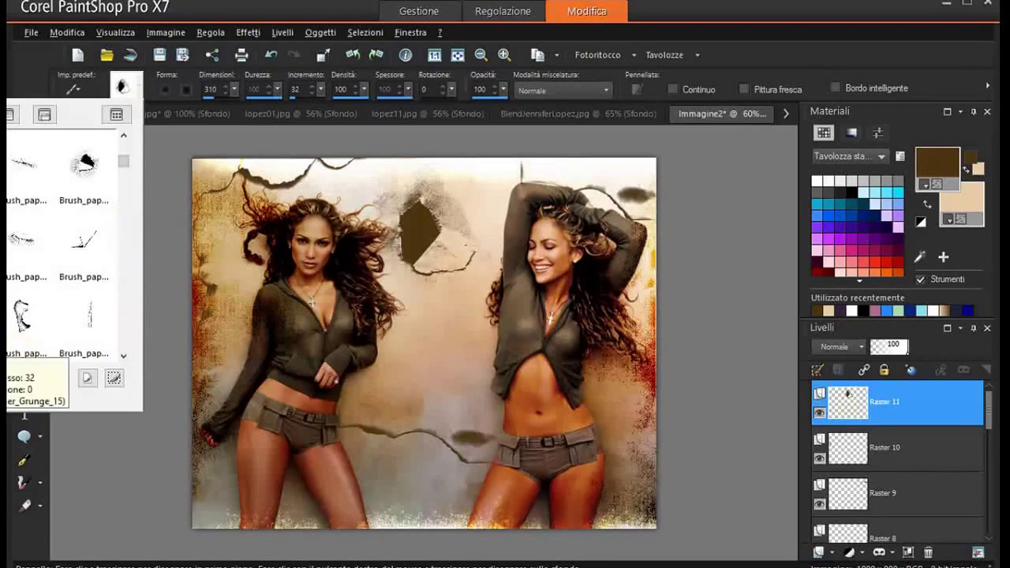
click(21, 315)
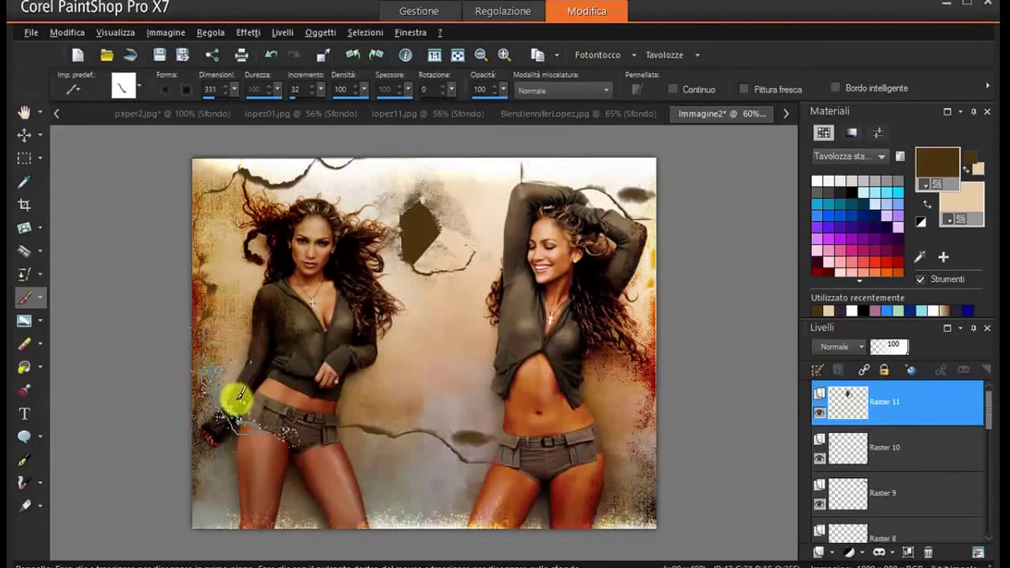
mouse_move(237, 399)
mouse_down()
mouse_move(235, 479)
mouse_move(223, 471)
mouse_move(218, 480)
mouse_up()
drag(675, 323, 678, 320)
click(141, 92)
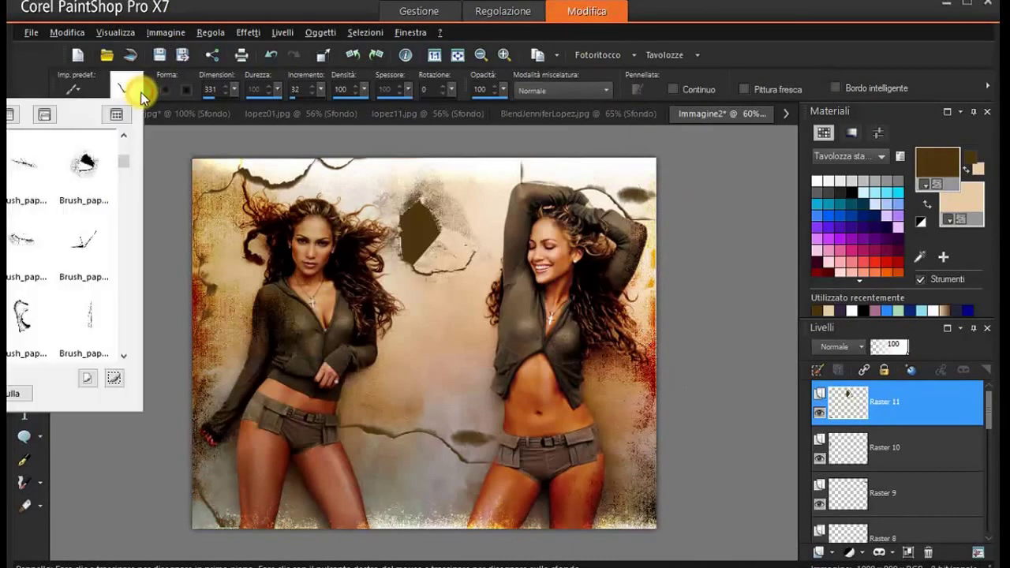
click(270, 53)
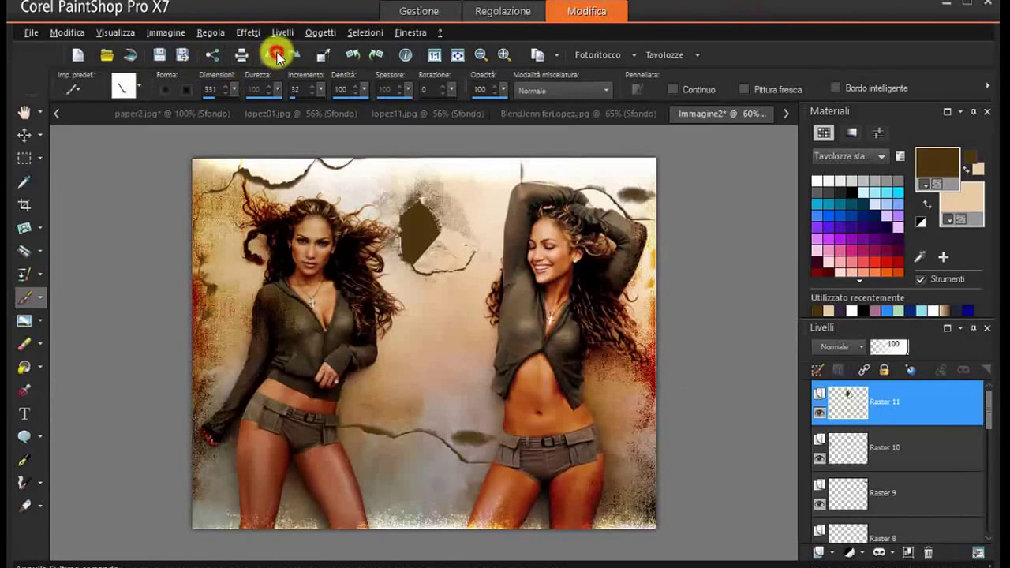
- Add a new raster layer and stamp a dark brown diagonal crack beside the right figure's hip with the size 331 tip
click(841, 554)
click(821, 552)
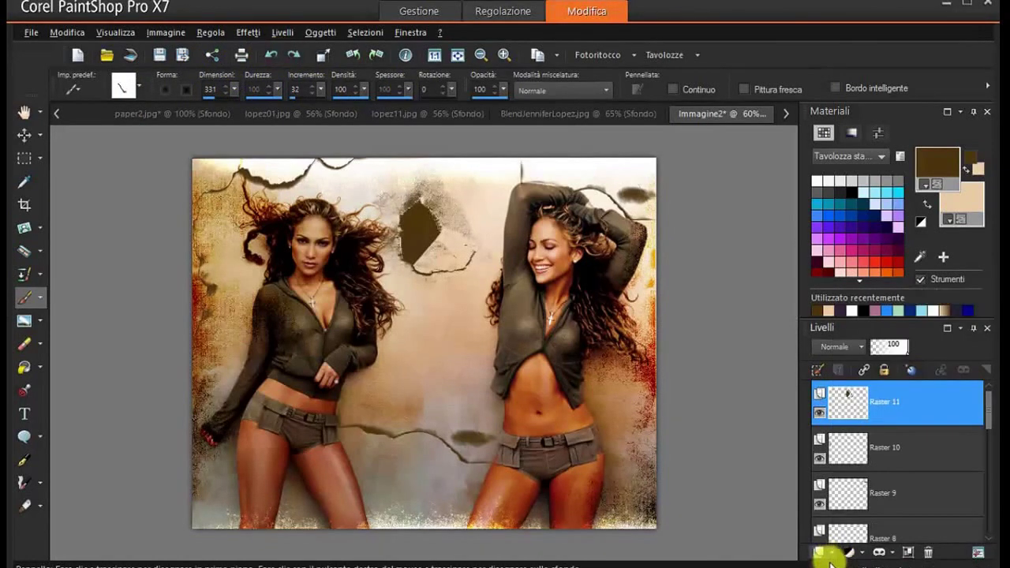
click(587, 544)
mouse_move(575, 481)
mouse_down()
mouse_move(605, 458)
mouse_move(647, 472)
mouse_move(643, 484)
mouse_move(624, 390)
mouse_up()
key(ctrl+z)
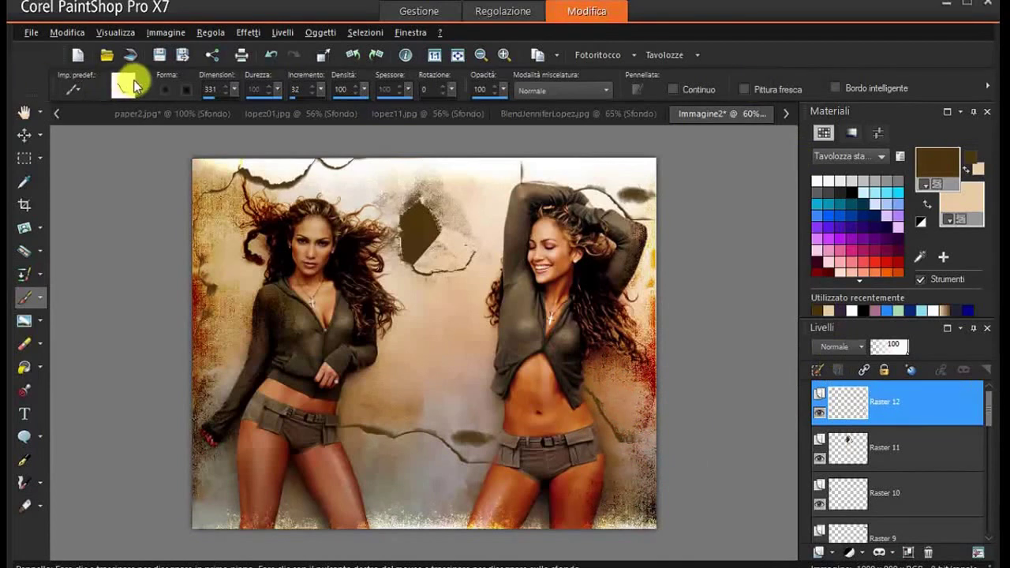
- Try stamping the branching blot tip from the Brush_paper_Grunge set at size 501 over the right figure's hip, and undo it
click(135, 83)
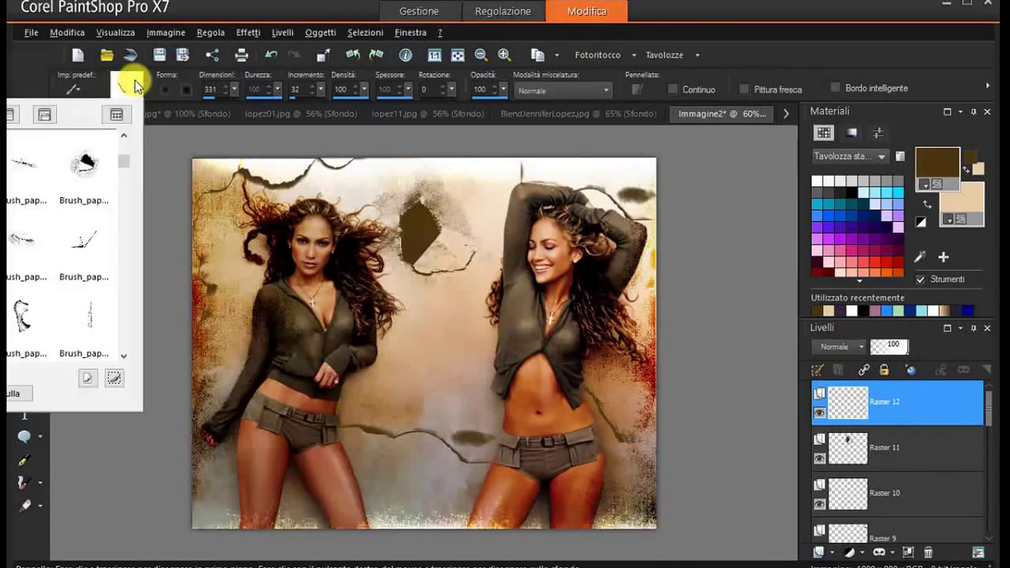
click(124, 356)
click(124, 357)
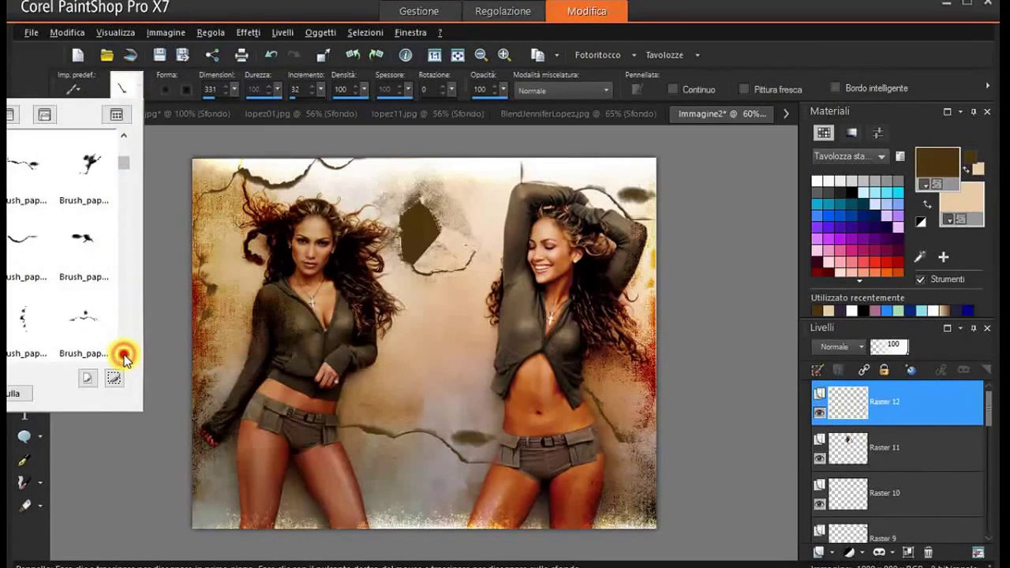
click(124, 356)
click(124, 356)
click(124, 356)
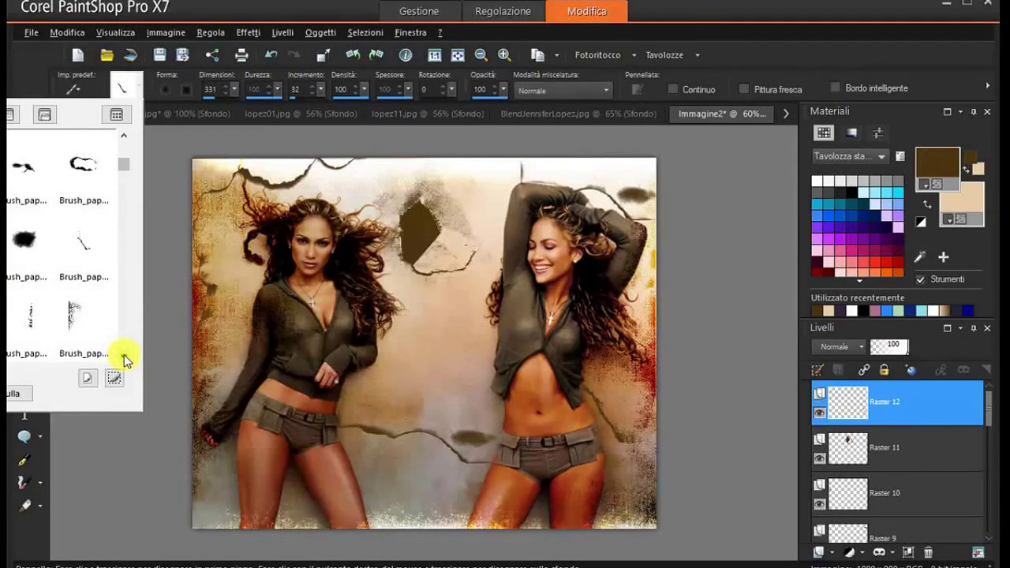
click(124, 356)
click(124, 357)
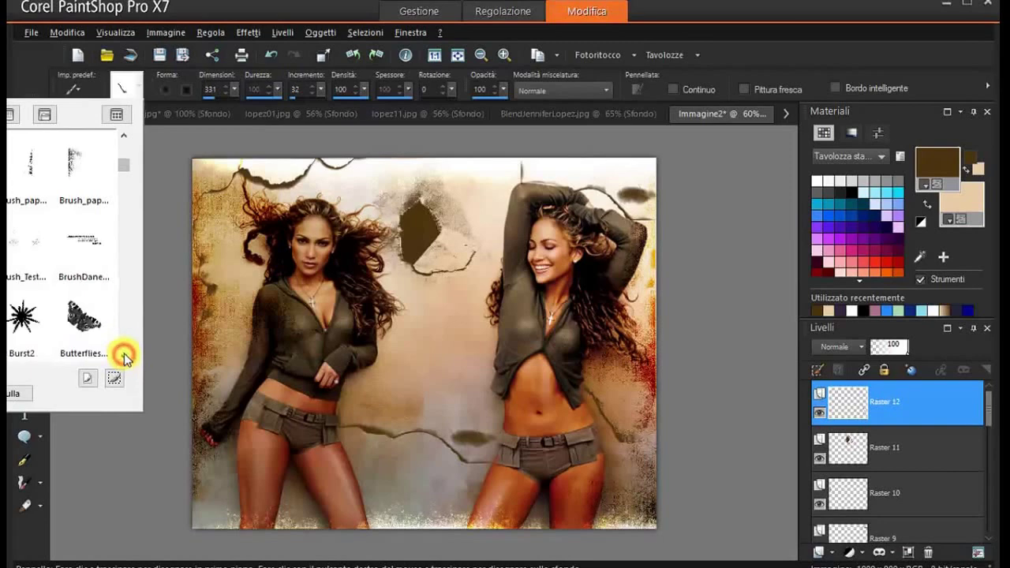
click(121, 138)
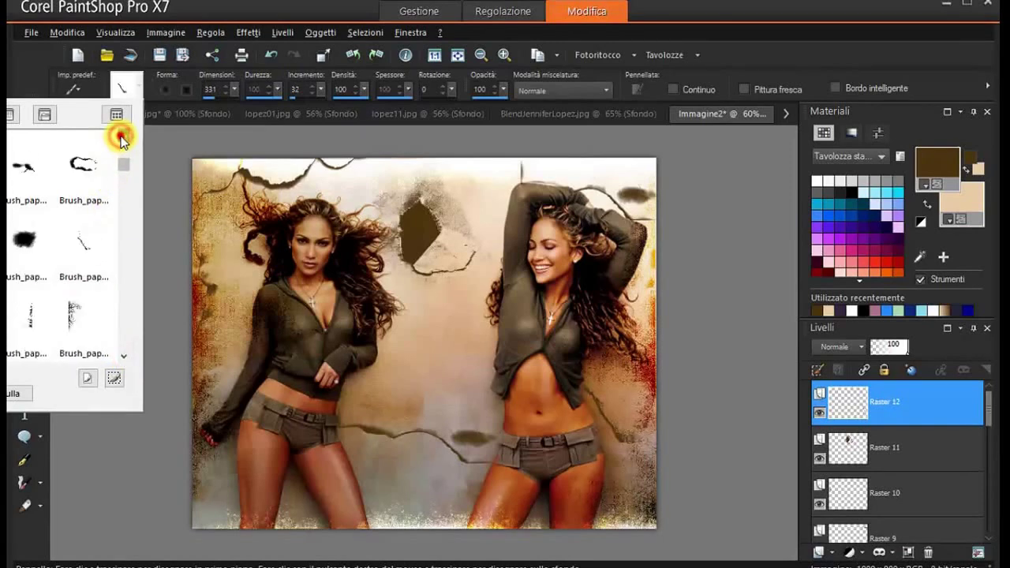
click(120, 138)
click(121, 138)
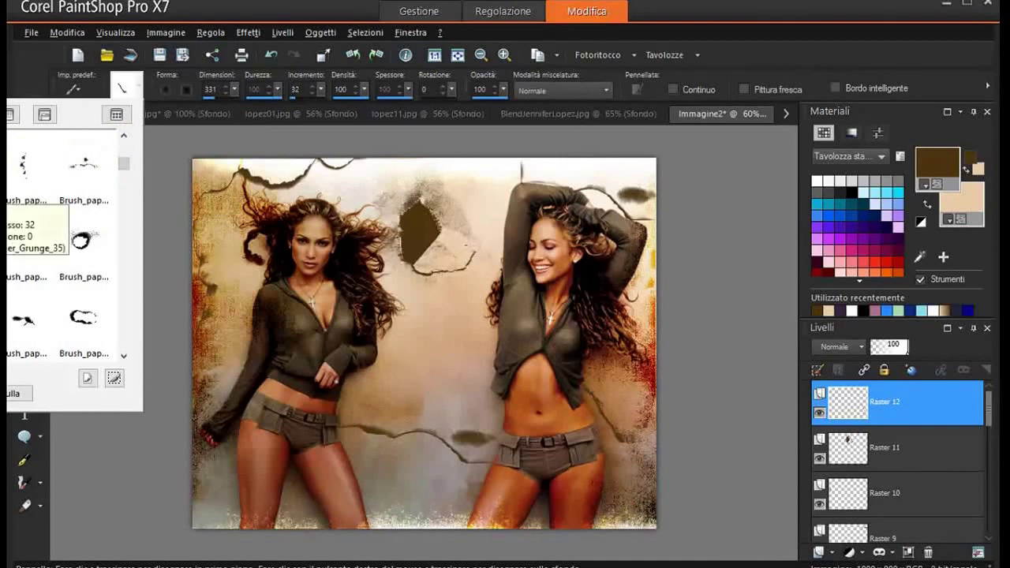
click(123, 138)
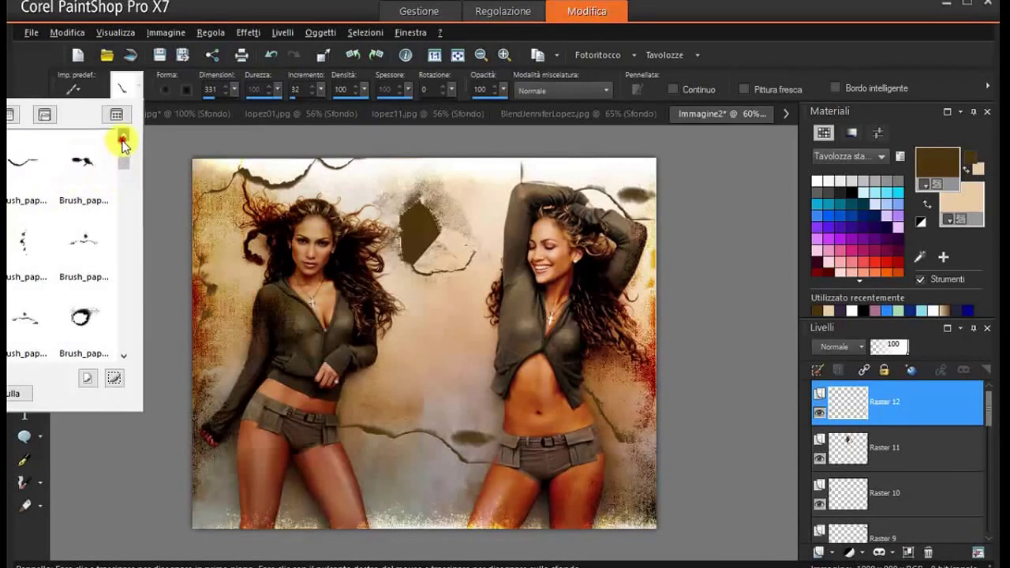
click(123, 138)
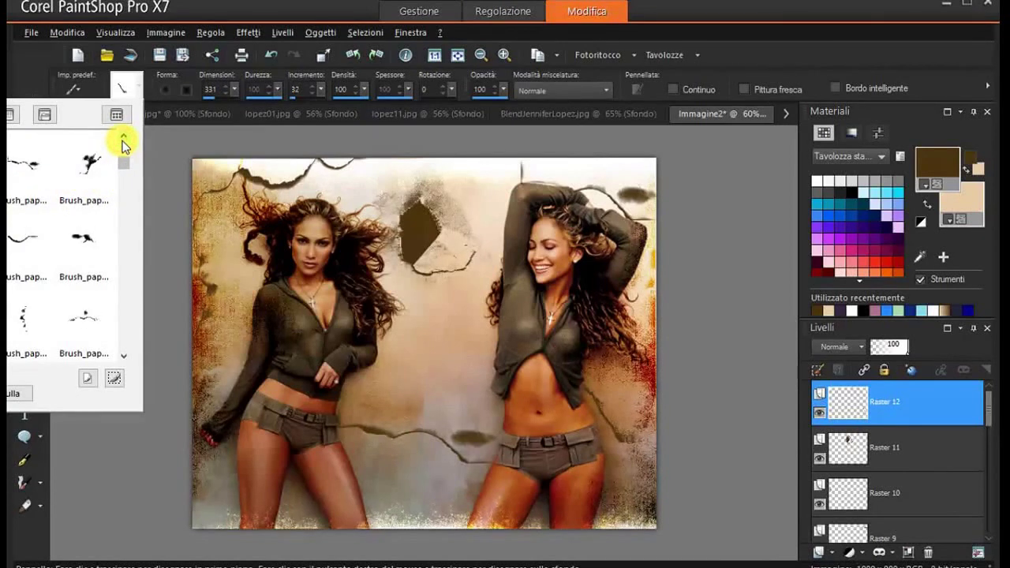
click(89, 168)
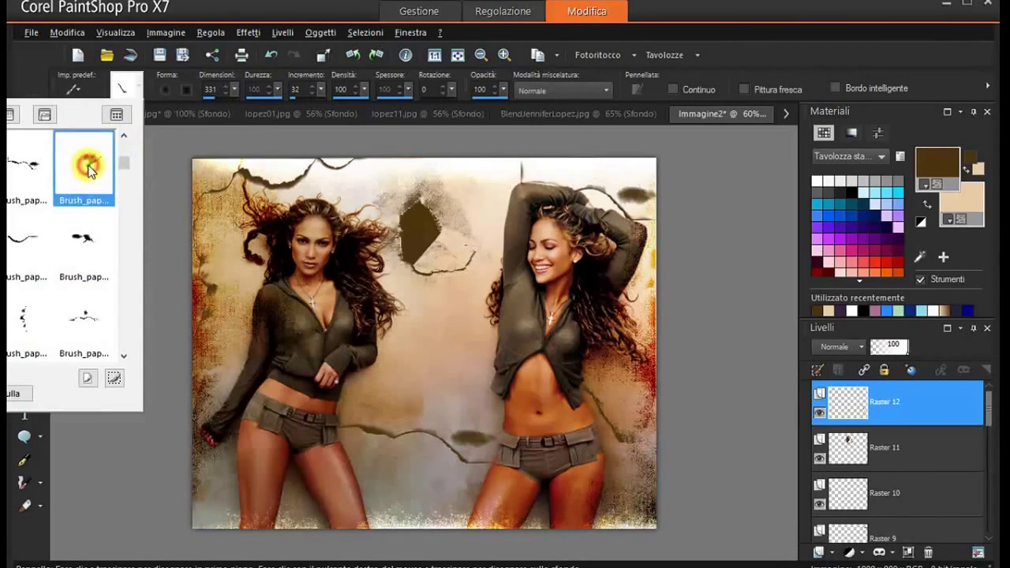
double_click(88, 168)
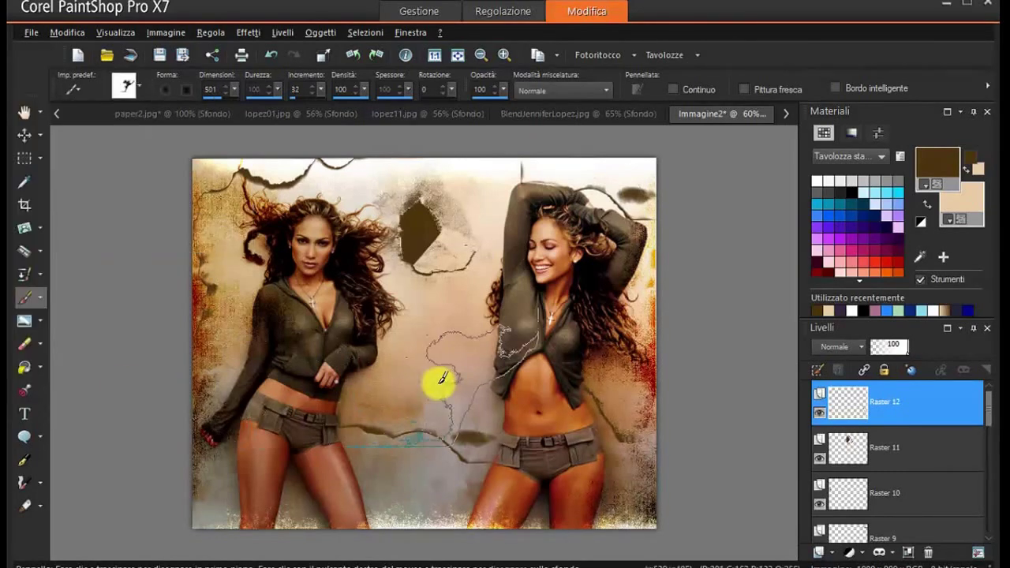
click(561, 465)
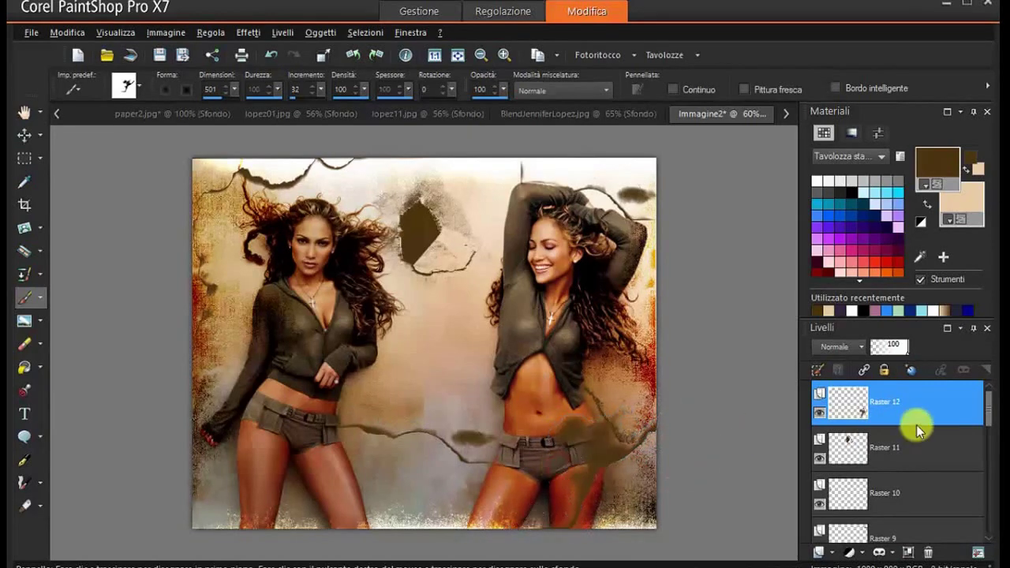
click(68, 32)
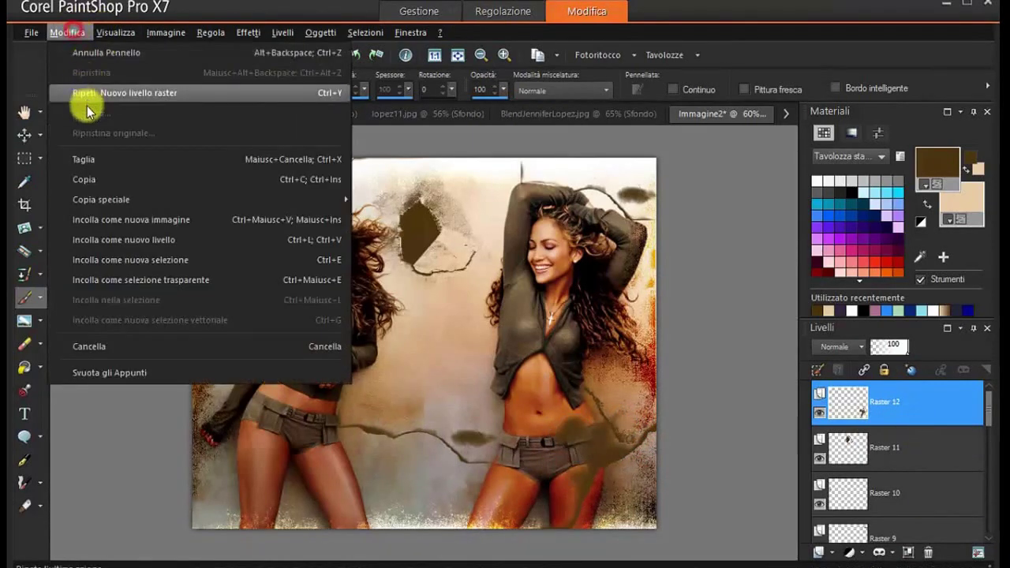
click(265, 45)
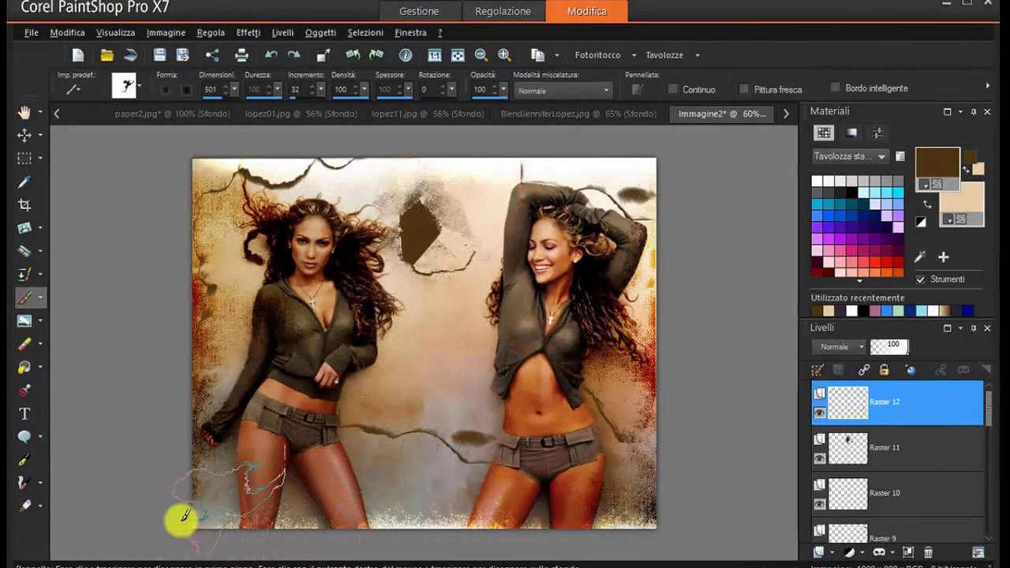
- Stamp the thin vertical crack tip at size 340 on the canvas's left edge beside the left figure's hand
click(139, 85)
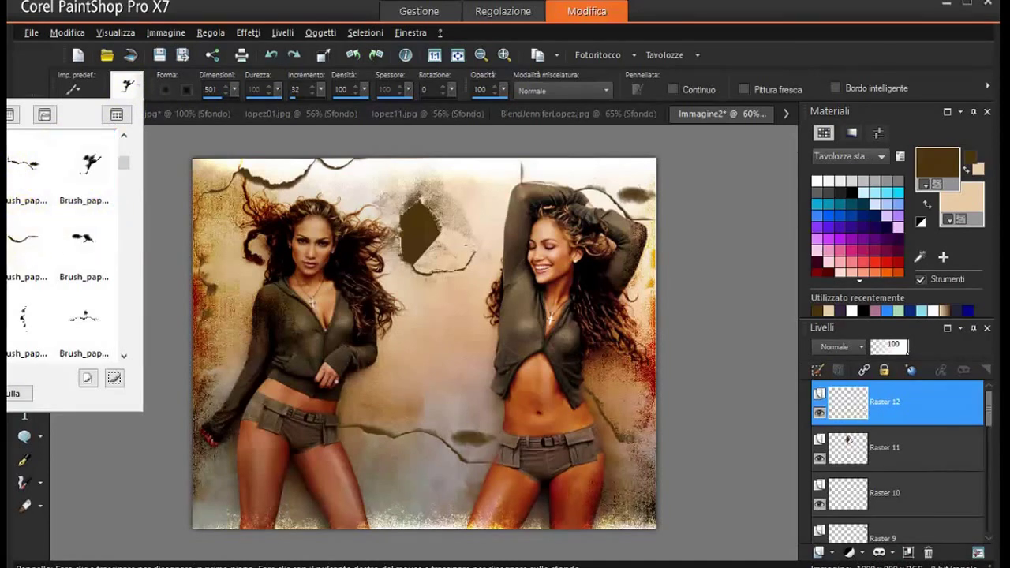
key(Return)
click(201, 378)
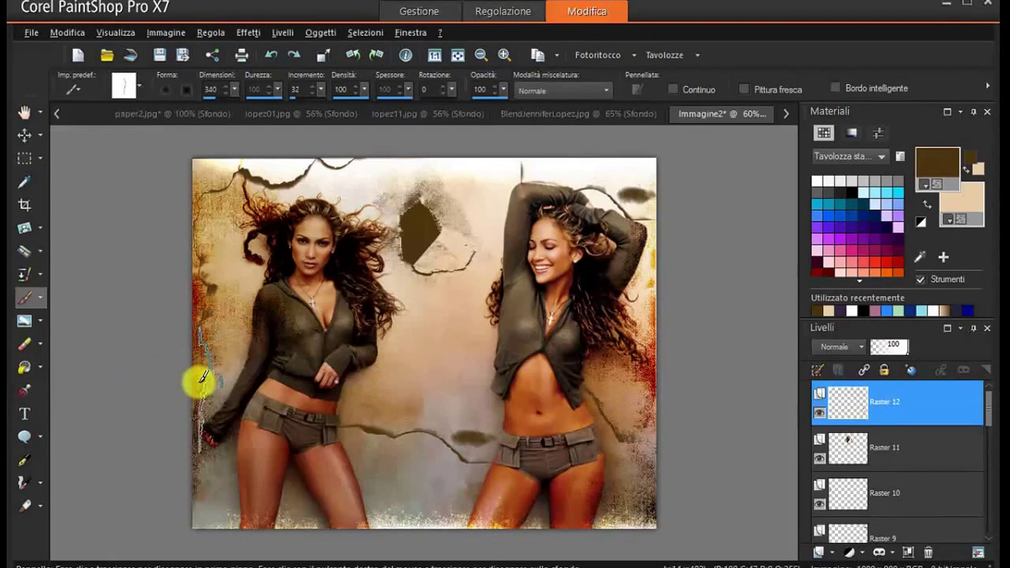
click(197, 387)
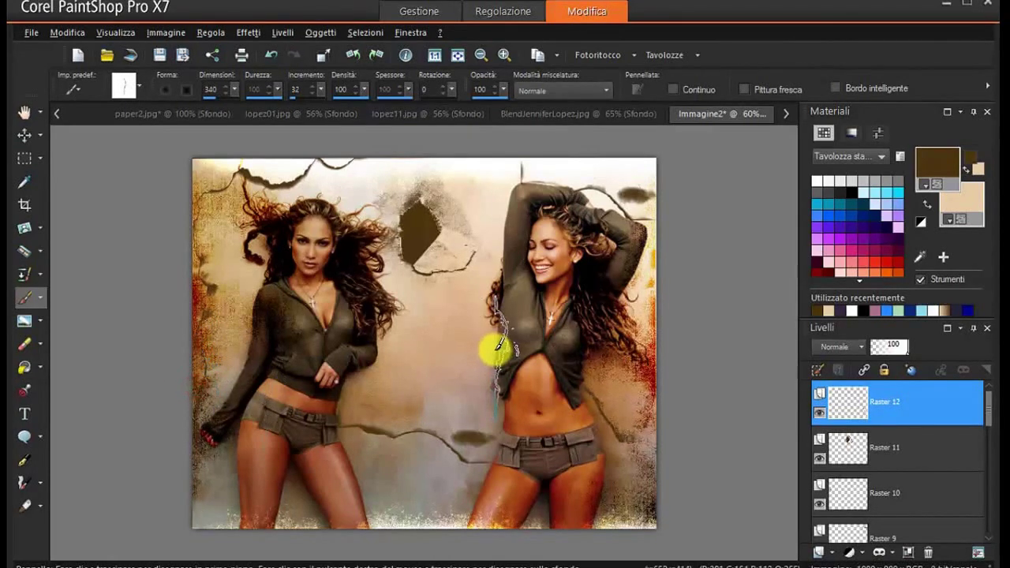
- Try the diagonal crack tip at size 331 between the figures' legs and between their torsos, undoing each stamp
click(139, 87)
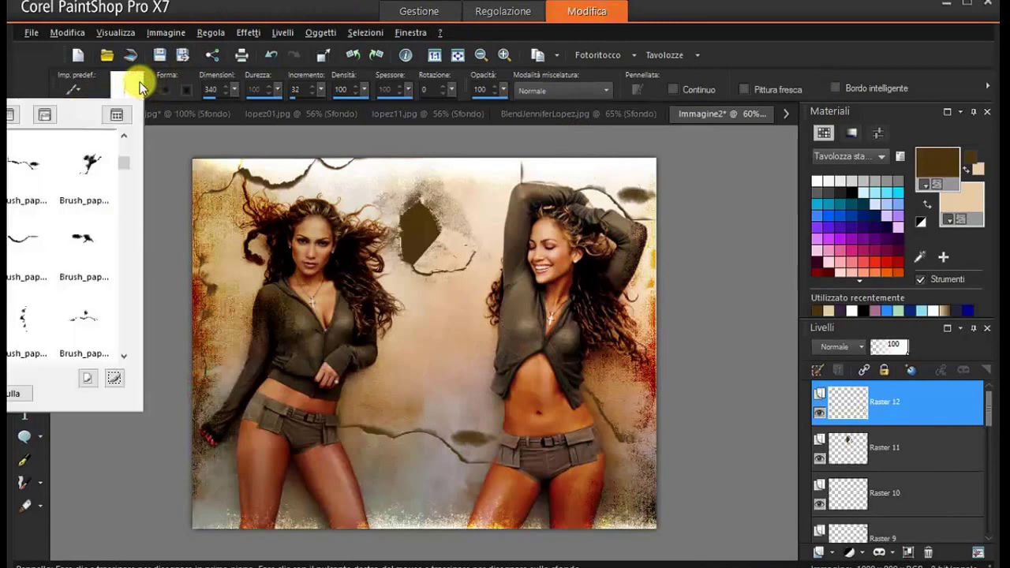
click(122, 140)
click(123, 140)
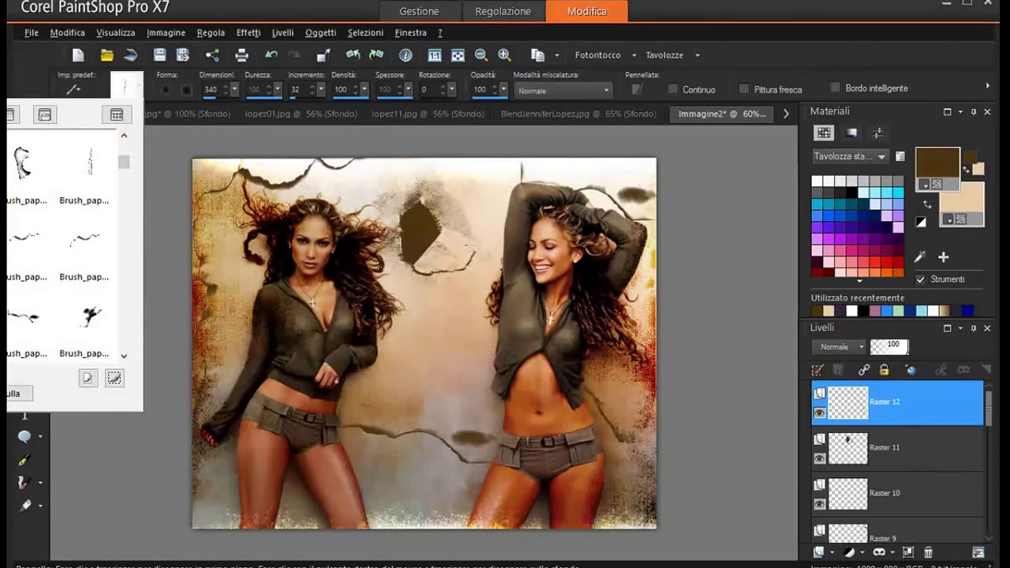
click(41, 417)
mouse_move(237, 426)
mouse_down()
mouse_move(241, 412)
mouse_move(229, 485)
mouse_up()
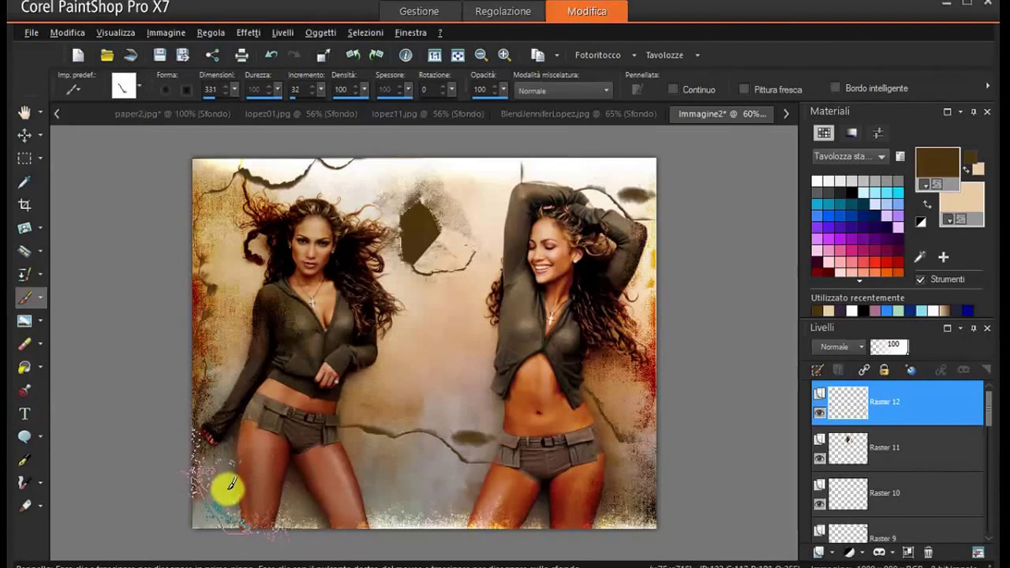
click(404, 484)
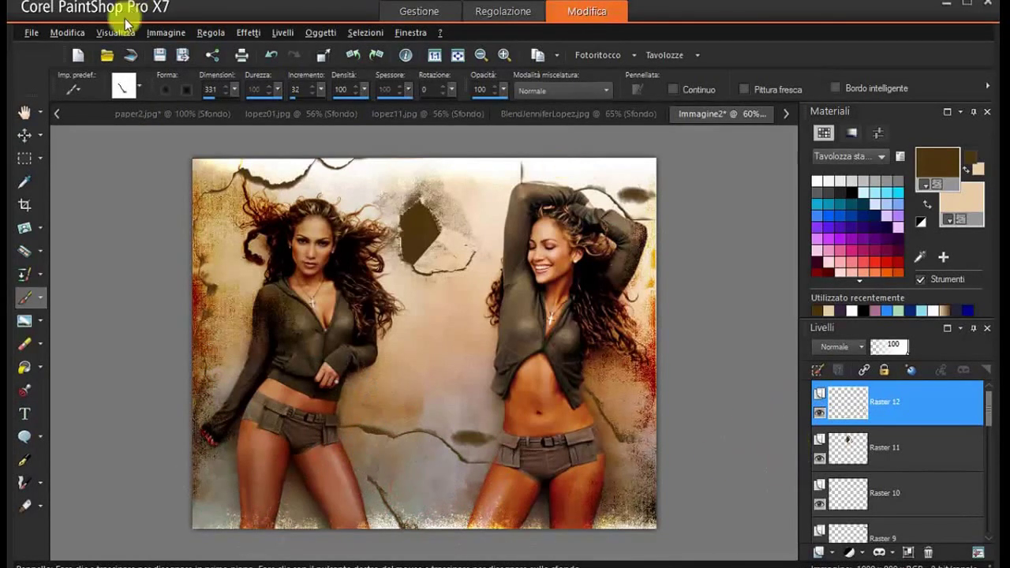
click(270, 54)
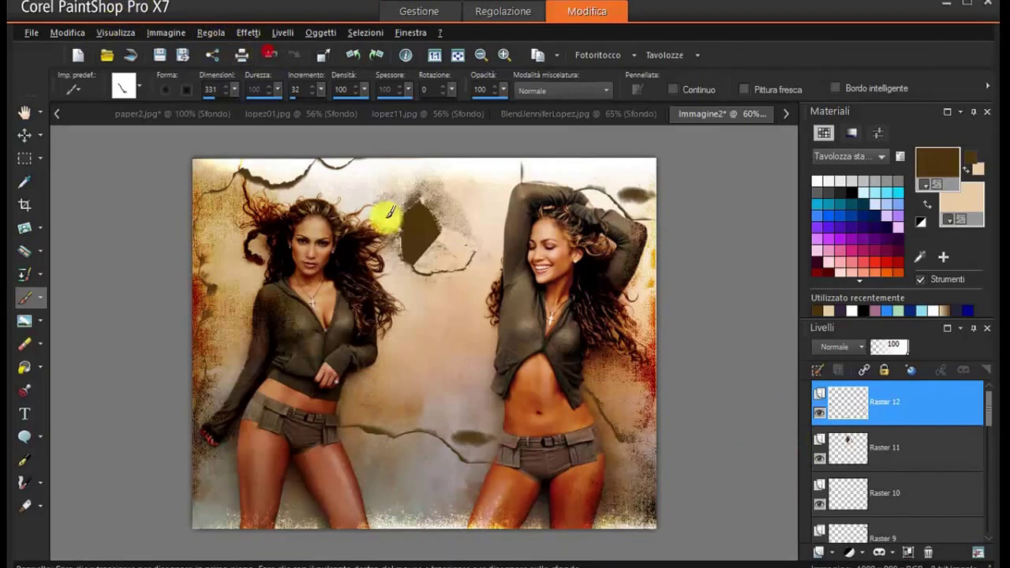
click(428, 308)
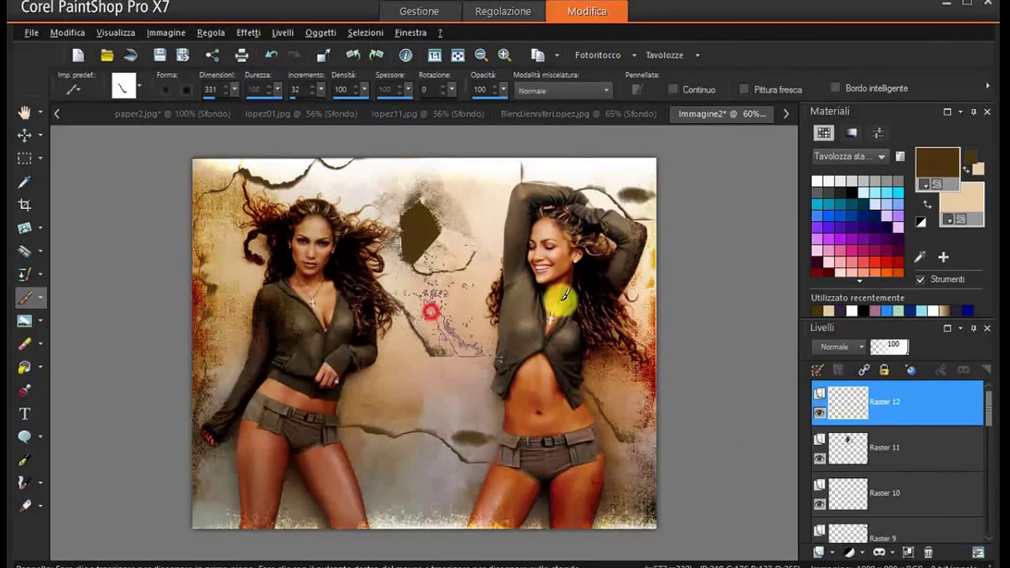
click(269, 54)
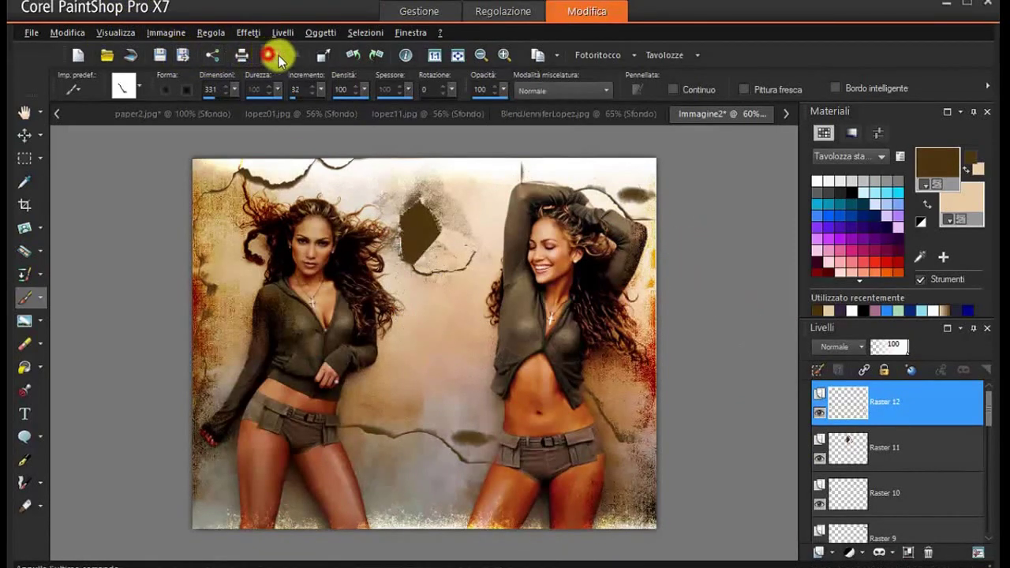
- Add a new raster layer and stamp the branching crack tip at size 346 beside the right figure's waist, between the two figures
click(839, 555)
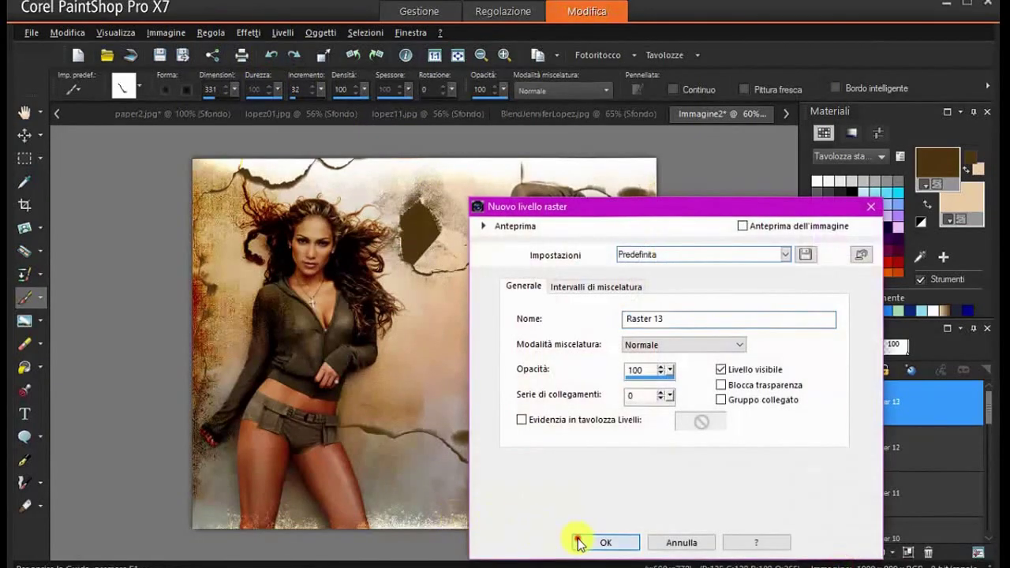
click(583, 542)
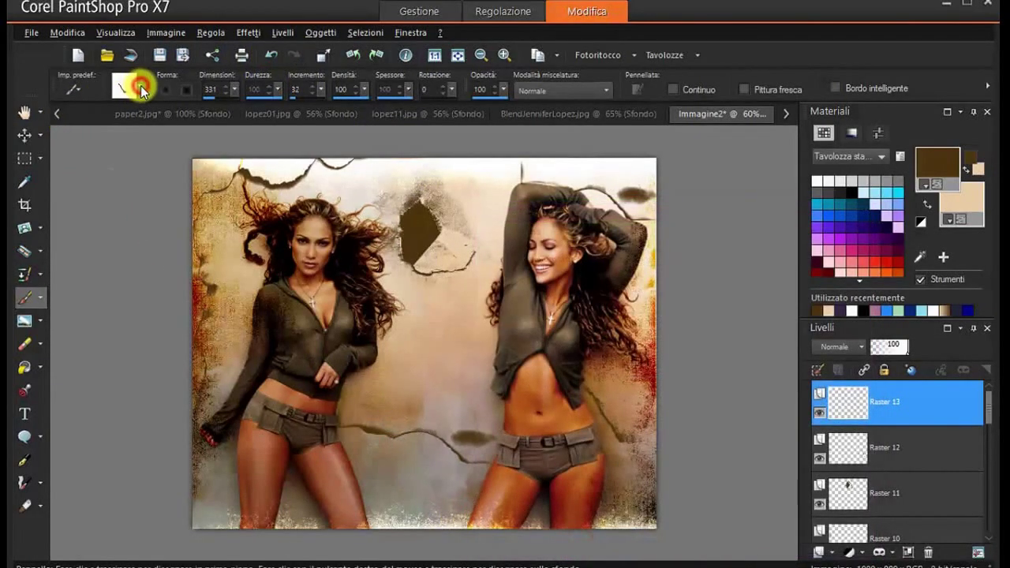
click(141, 89)
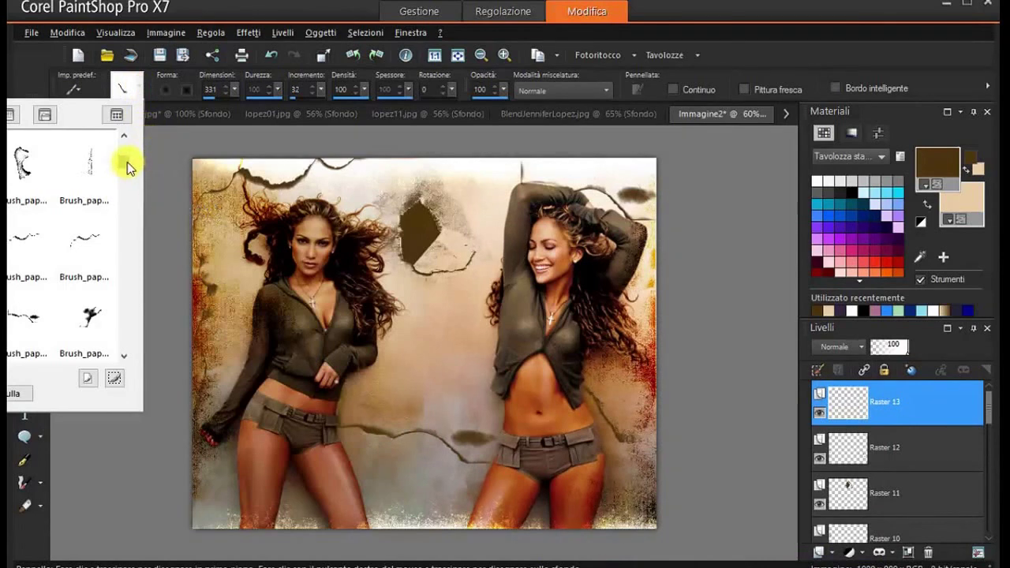
click(123, 136)
click(123, 136)
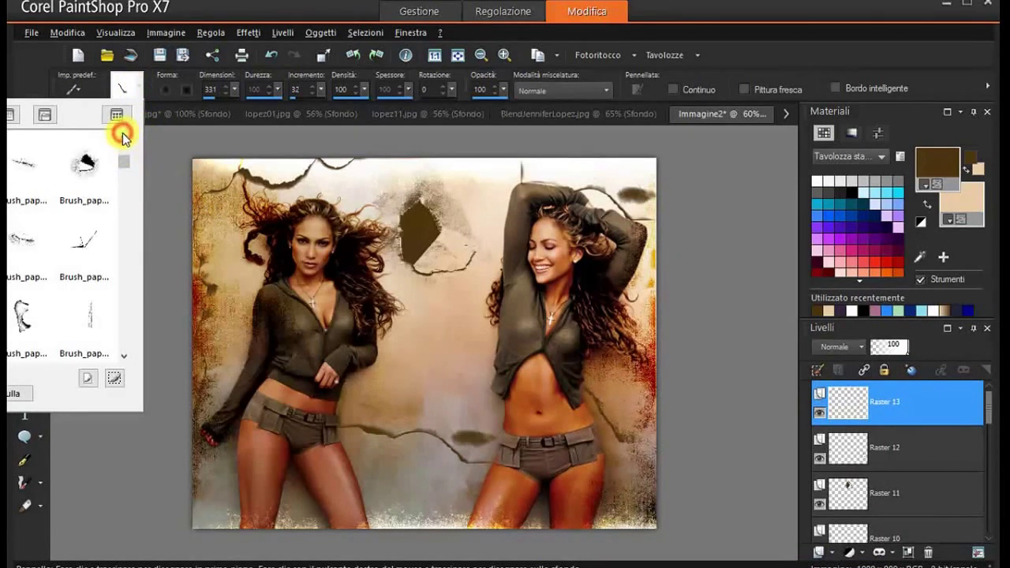
click(123, 135)
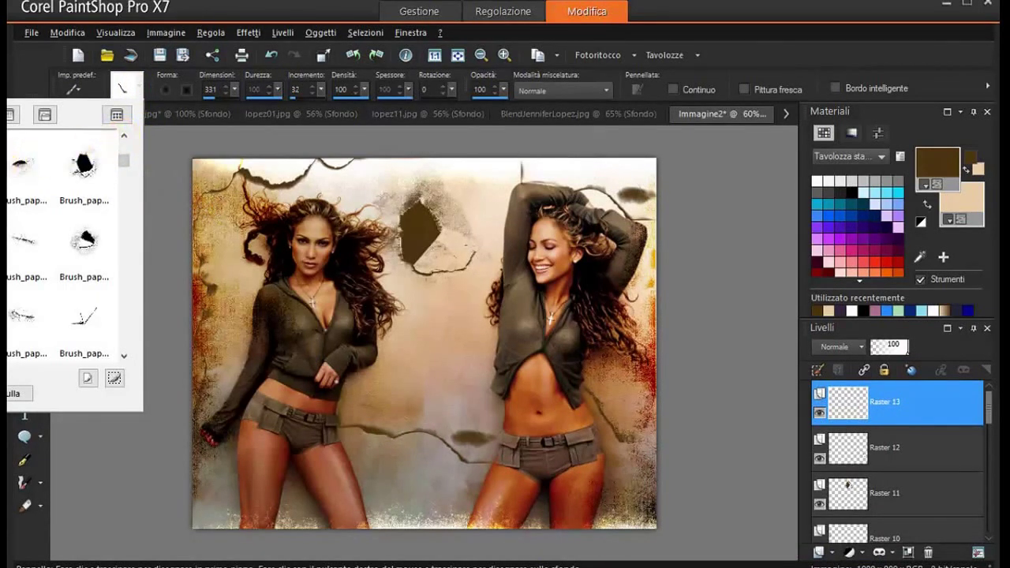
click(83, 318)
drag(582, 378, 454, 355)
key(ctrl+z)
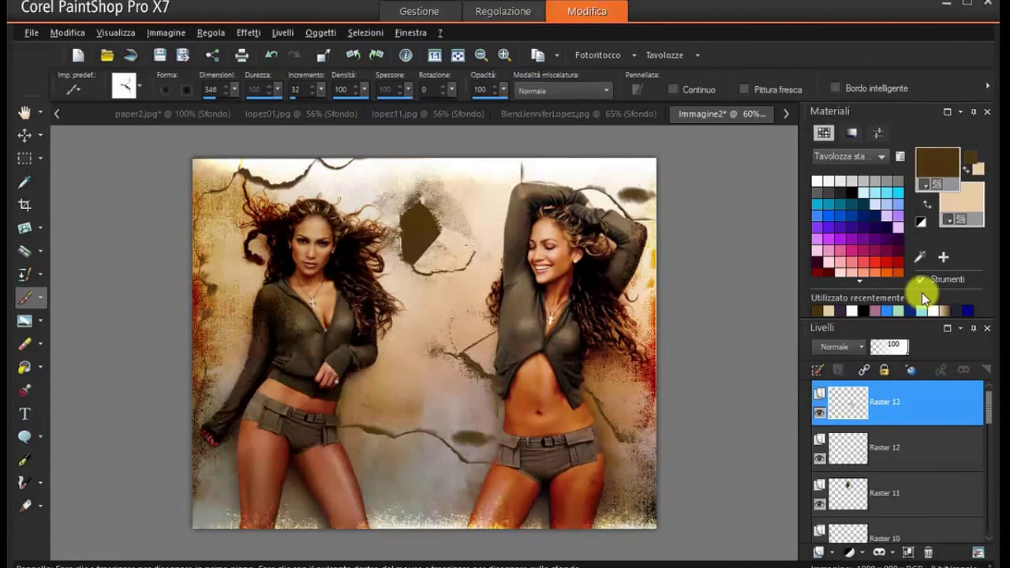
drag(544, 485, 493, 509)
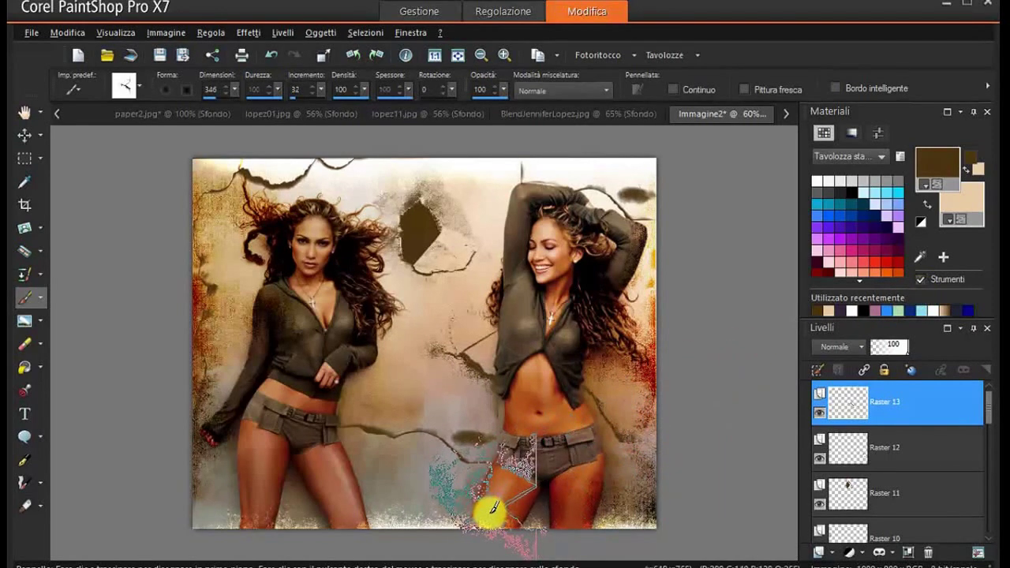
drag(490, 509, 490, 443)
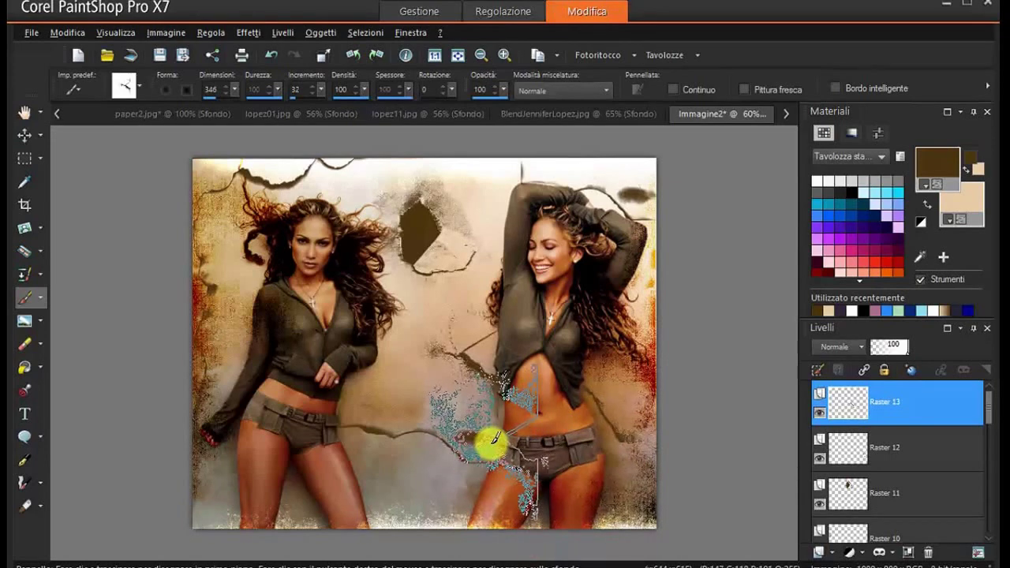
mouse_move(493, 438)
mouse_down()
mouse_move(466, 383)
mouse_move(478, 390)
mouse_up()
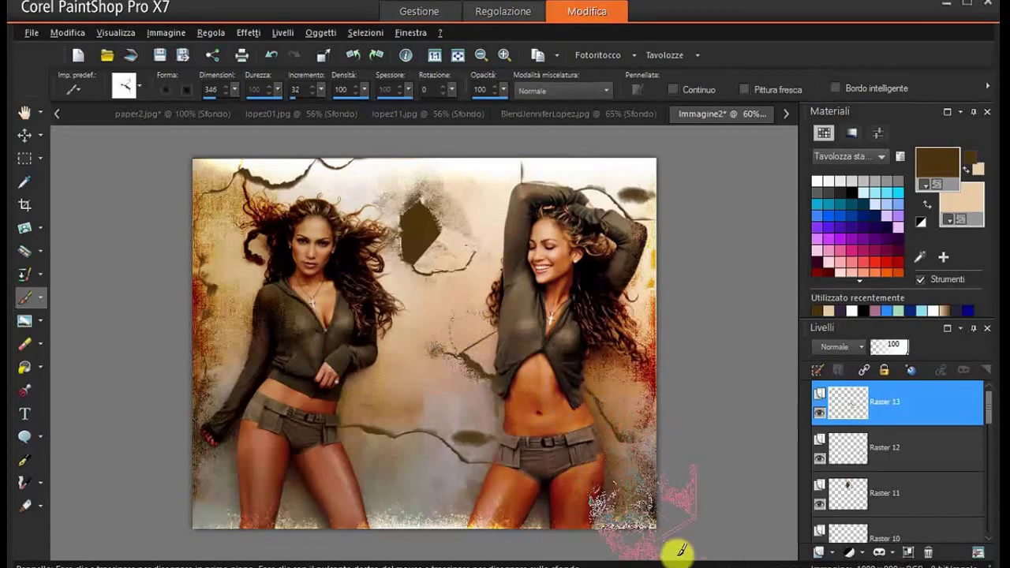
- Set the blend mode of layer Raster 13 to Sovrapponi and of Raster 12 to Rafforza
mouse_move(842, 409)
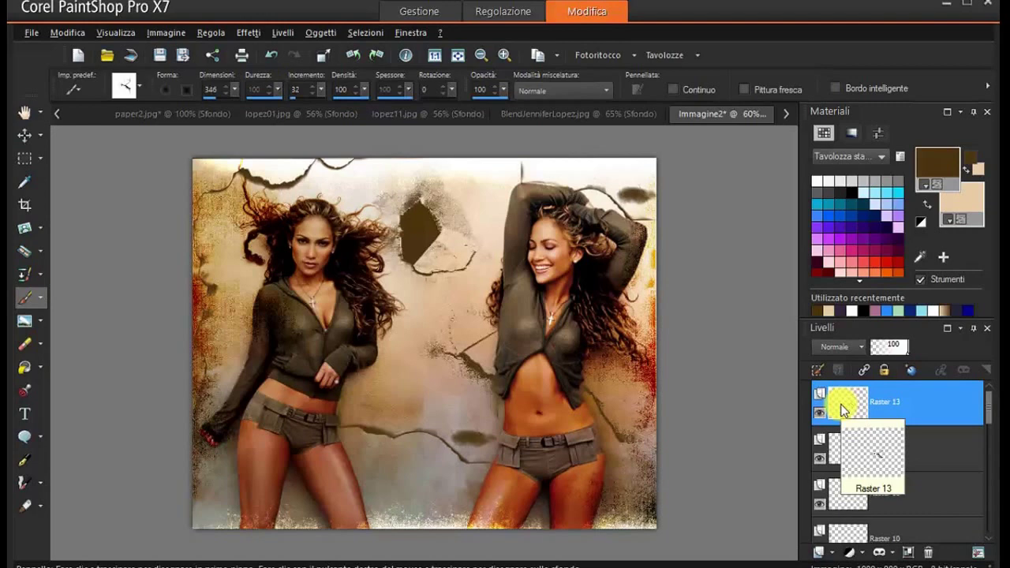
click(864, 348)
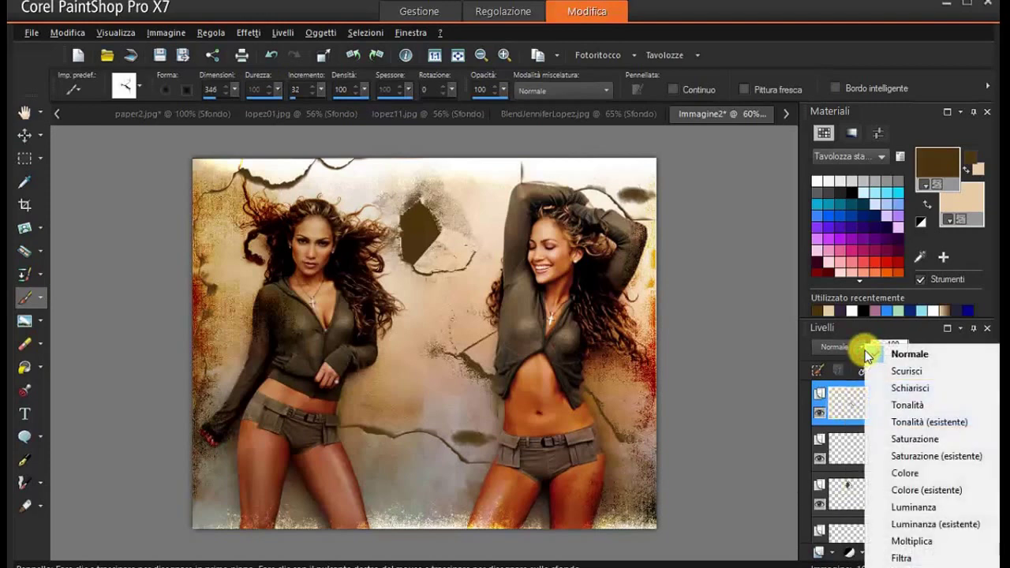
click(907, 566)
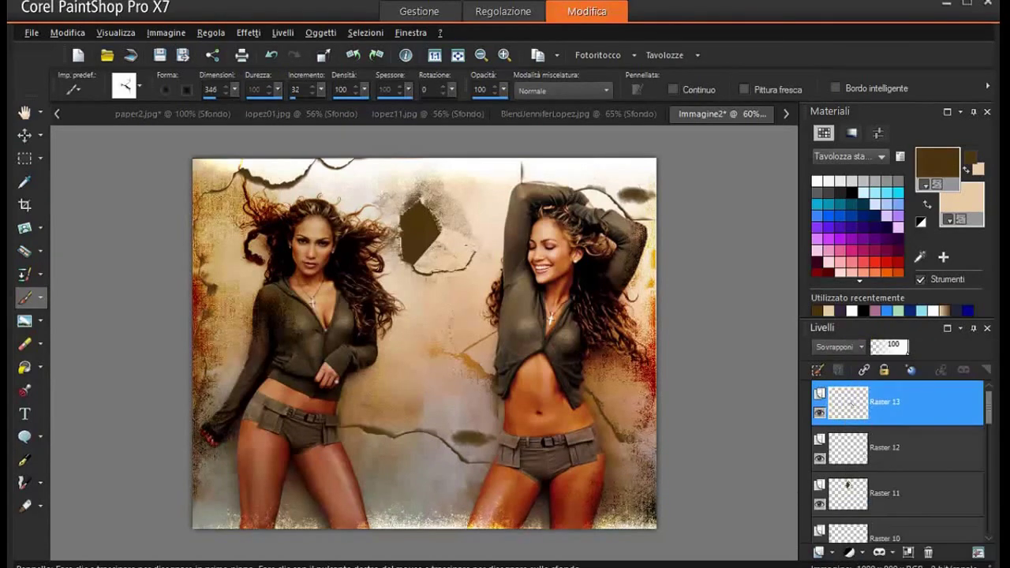
click(856, 449)
click(862, 347)
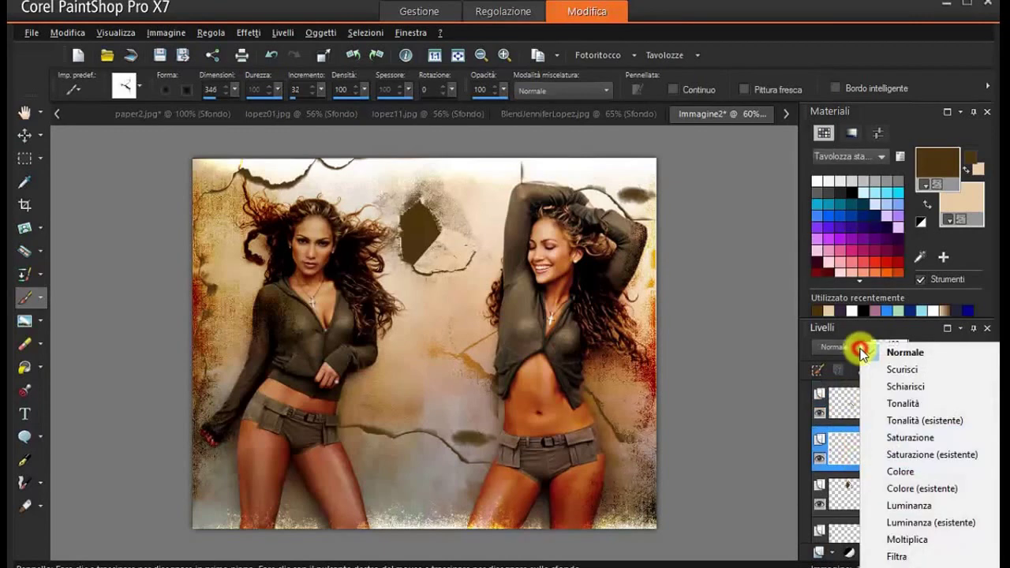
click(907, 566)
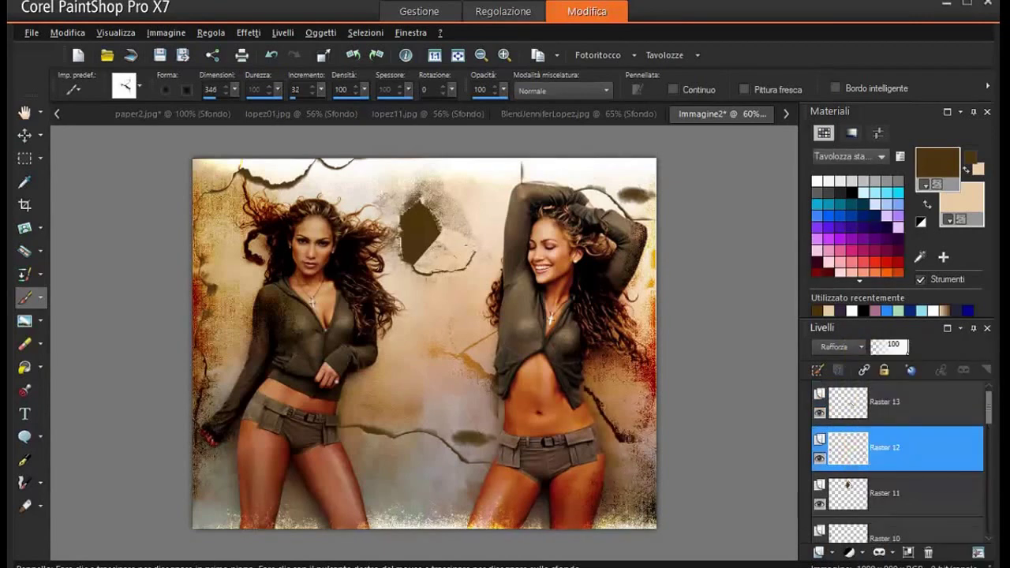
- Set the blend mode of layer Raster 11 to Rafforza and of Raster 10 to Sovrapponi
drag(866, 448, 866, 398)
click(859, 348)
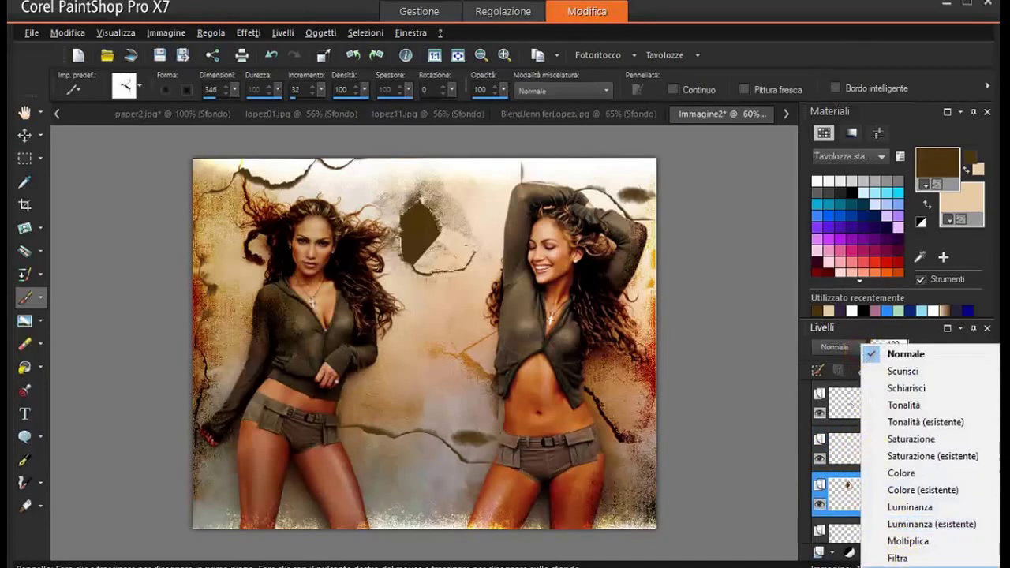
click(907, 567)
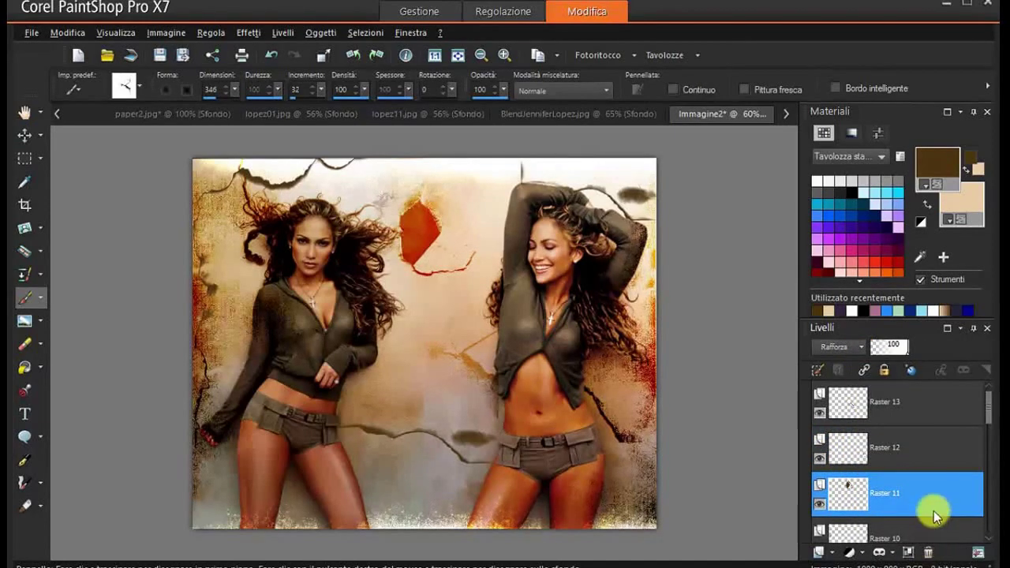
drag(986, 409, 992, 433)
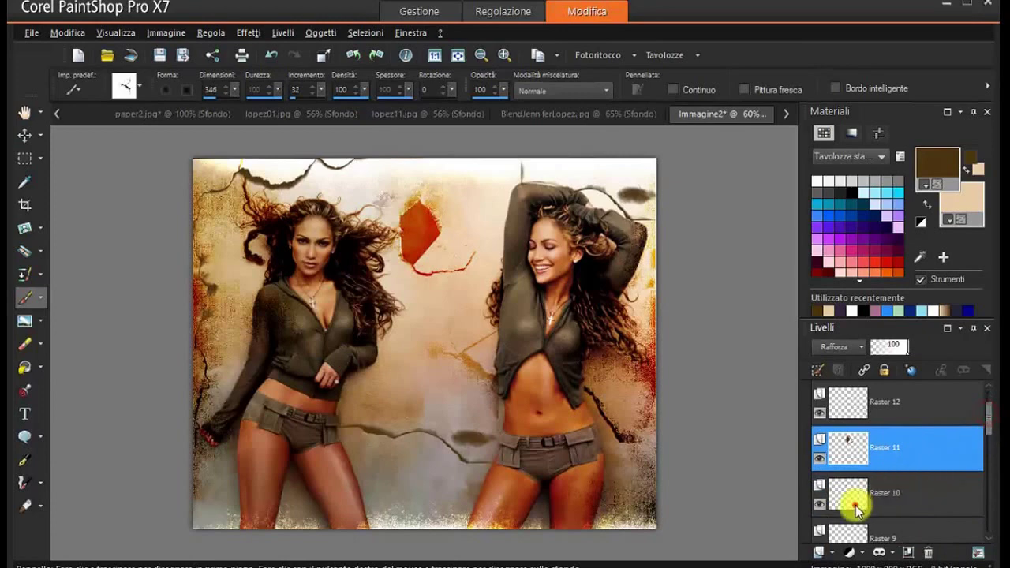
click(859, 504)
click(860, 347)
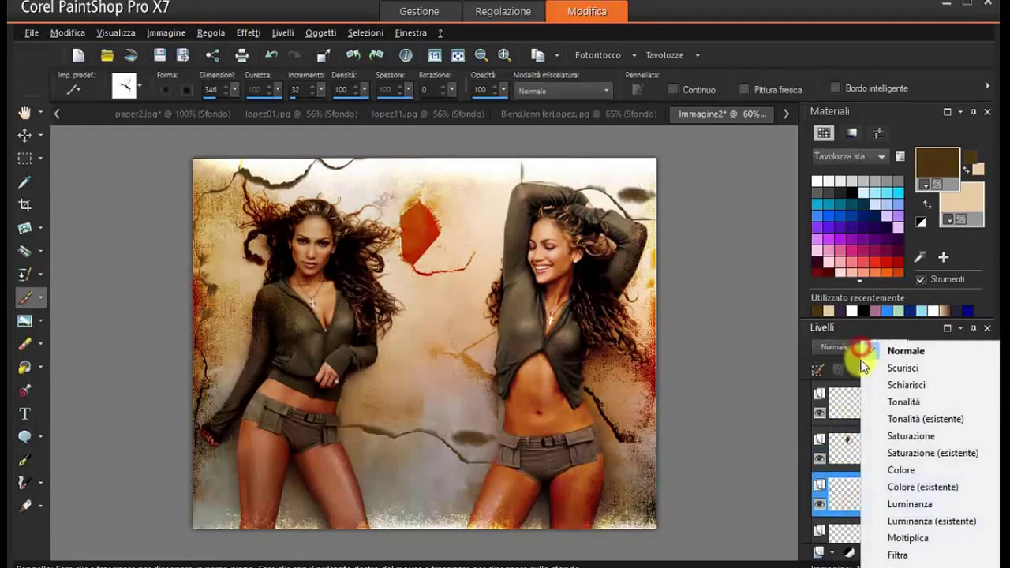
click(899, 521)
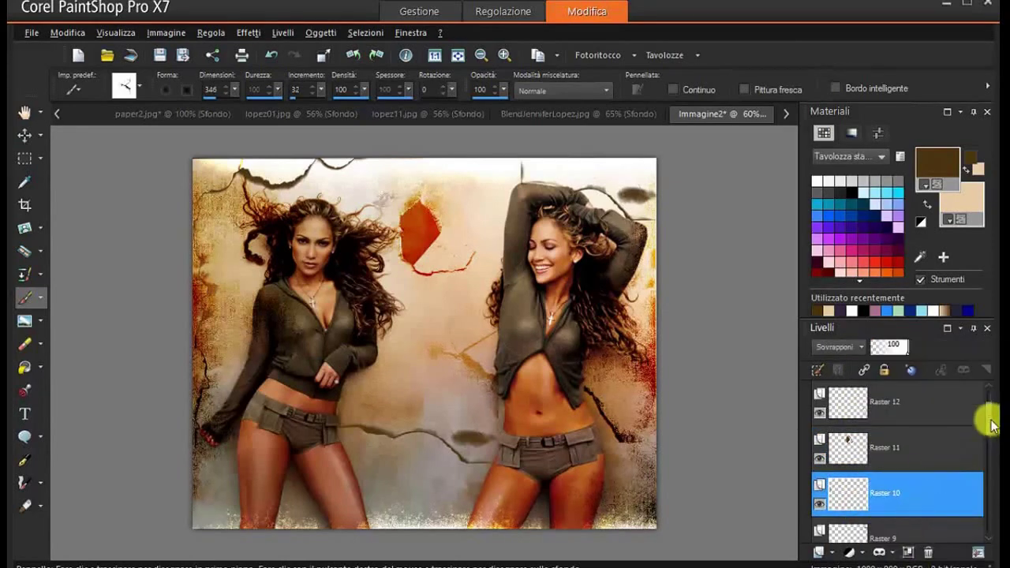
- Try the Sovrapponi blend mode on layer Raster 9, and set it to Rafforza instead
drag(987, 417, 987, 428)
click(847, 494)
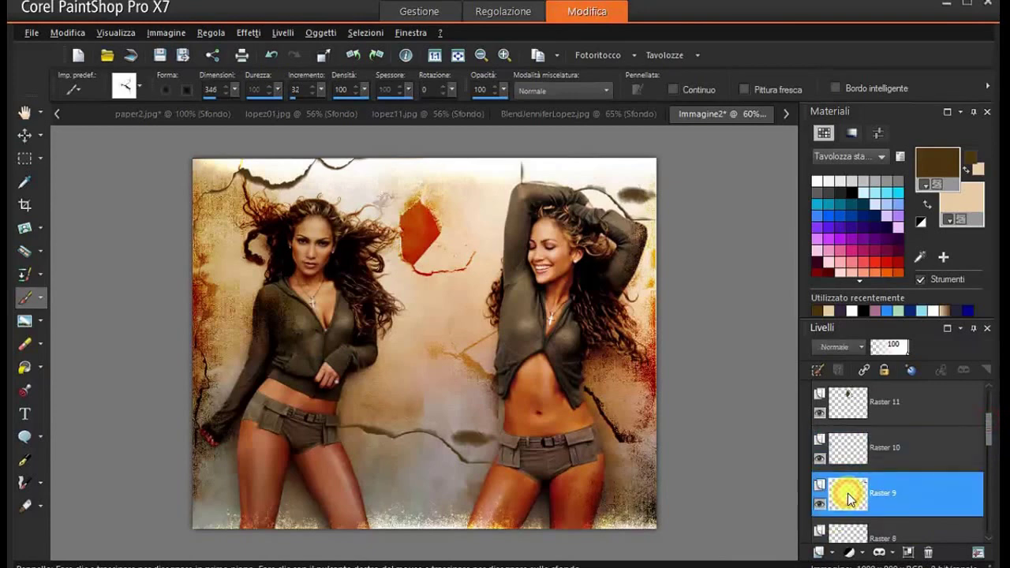
click(862, 346)
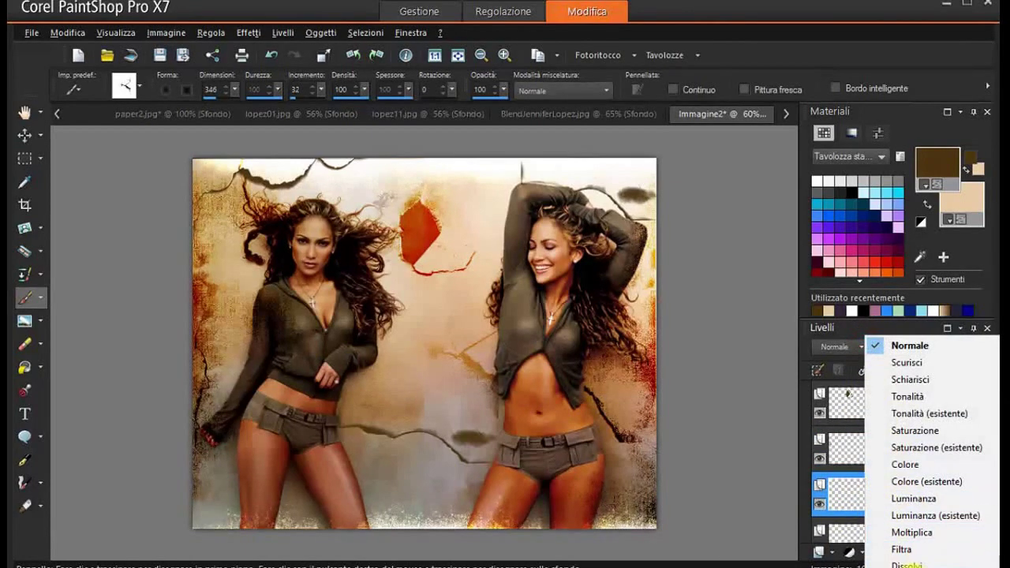
click(903, 536)
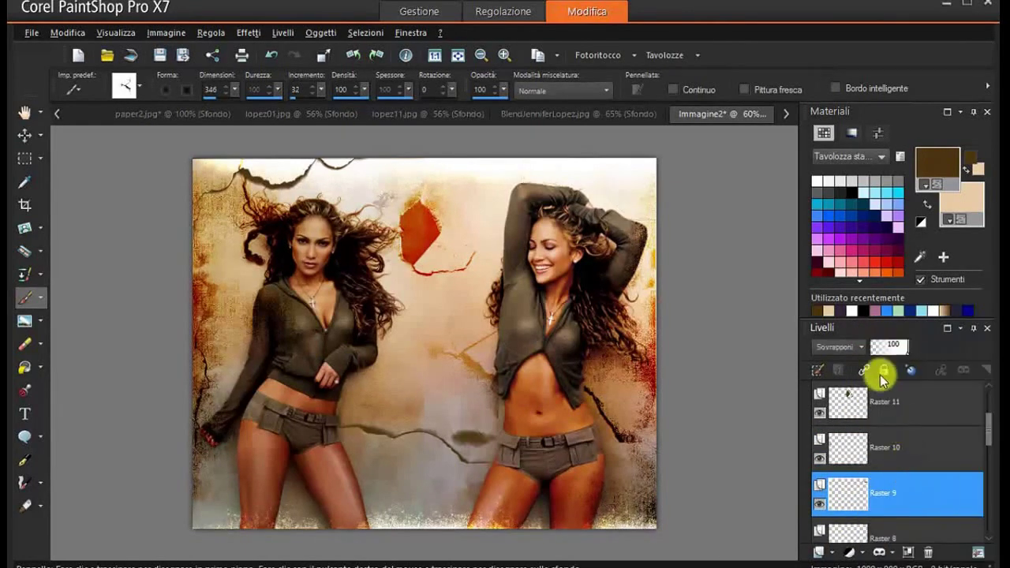
click(861, 346)
click(919, 478)
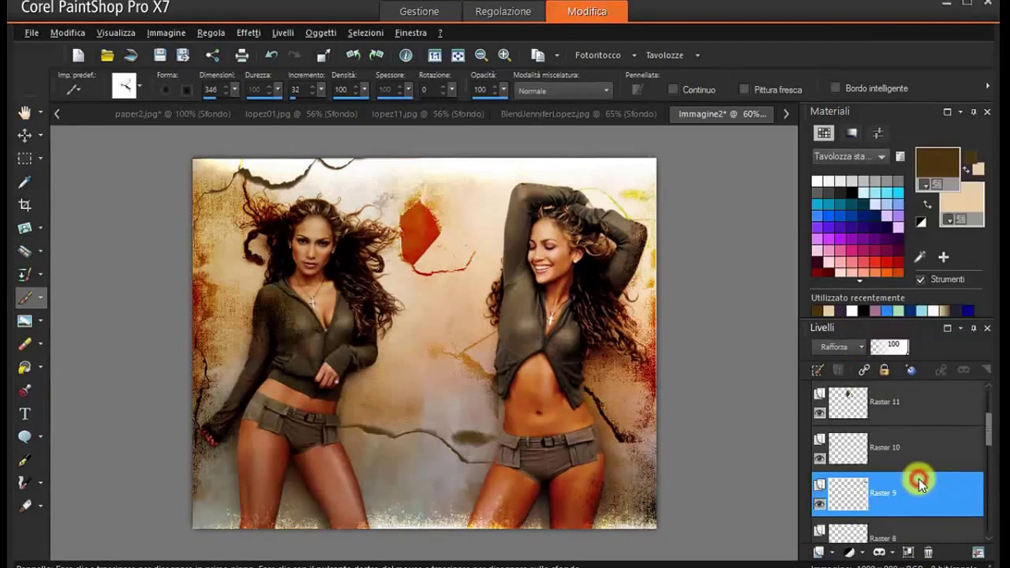
- Set the blend mode of layer Raster 8 to Sovrapponi and of Raster 7 to Rafforza
click(889, 536)
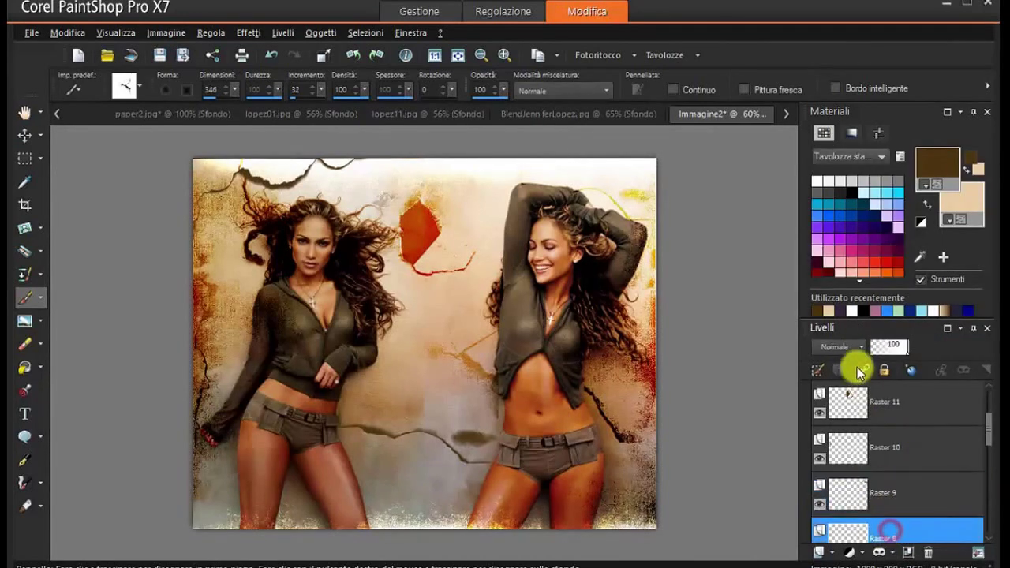
click(861, 346)
click(915, 566)
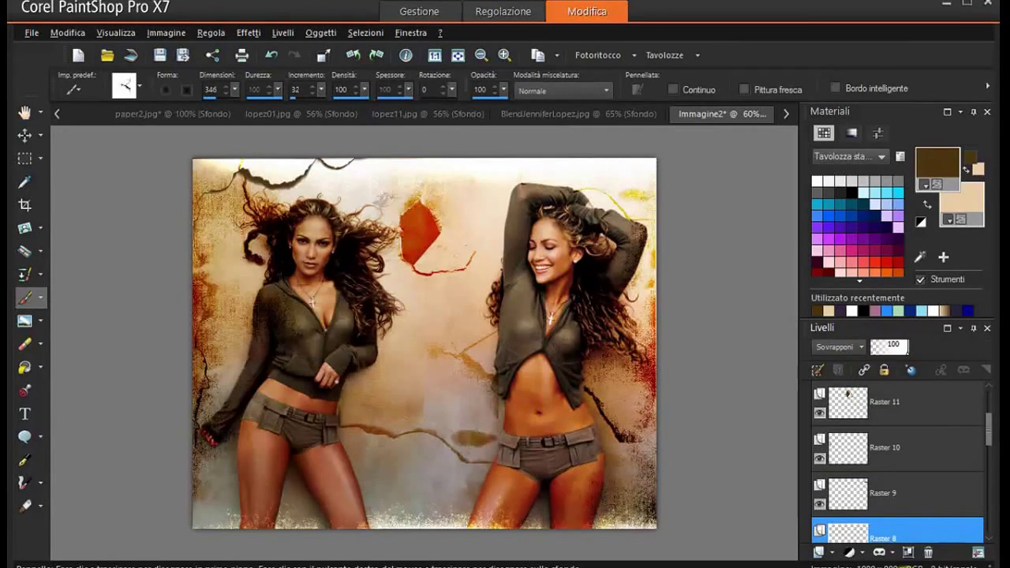
drag(991, 435, 986, 467)
click(858, 493)
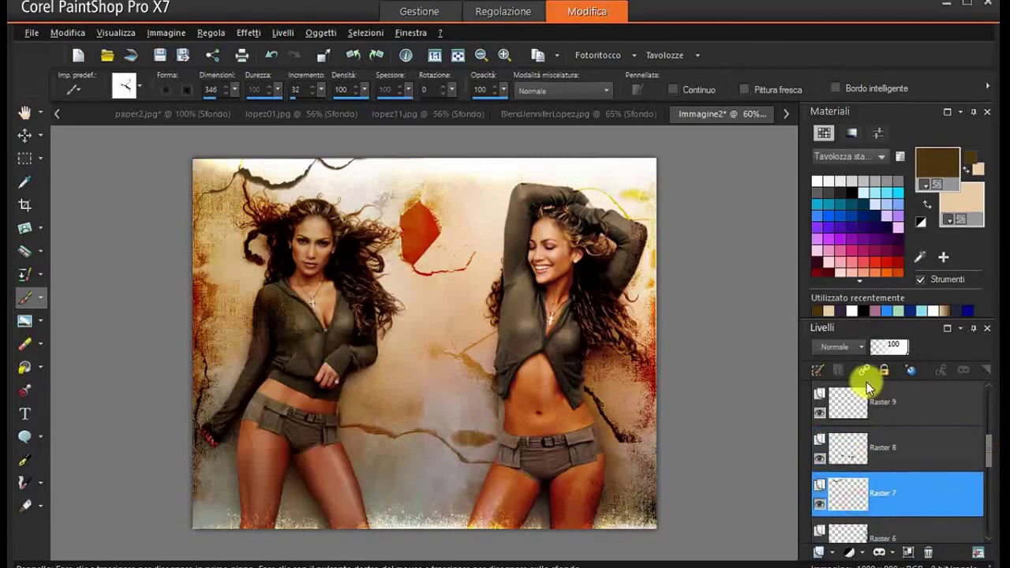
click(861, 346)
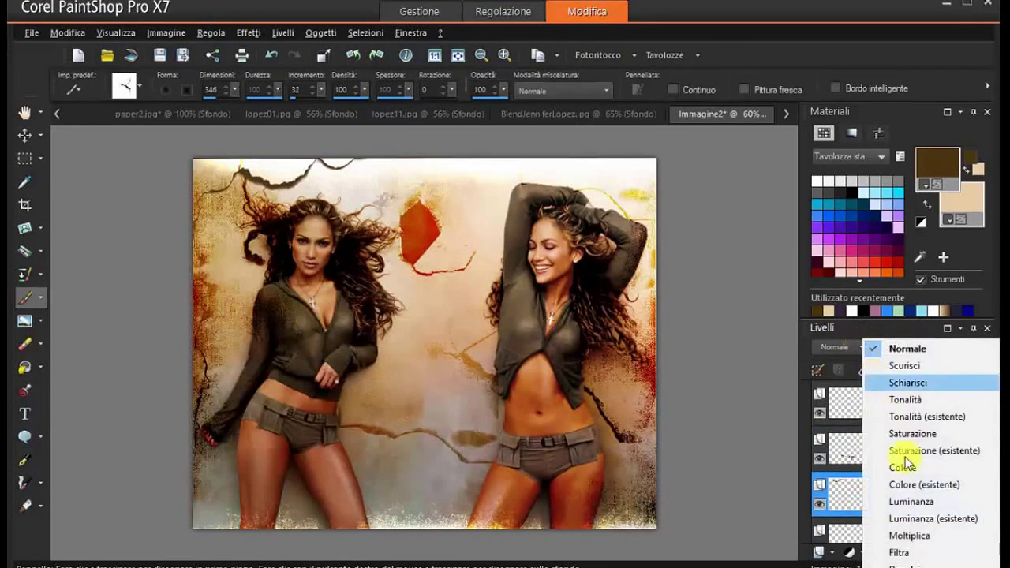
click(907, 565)
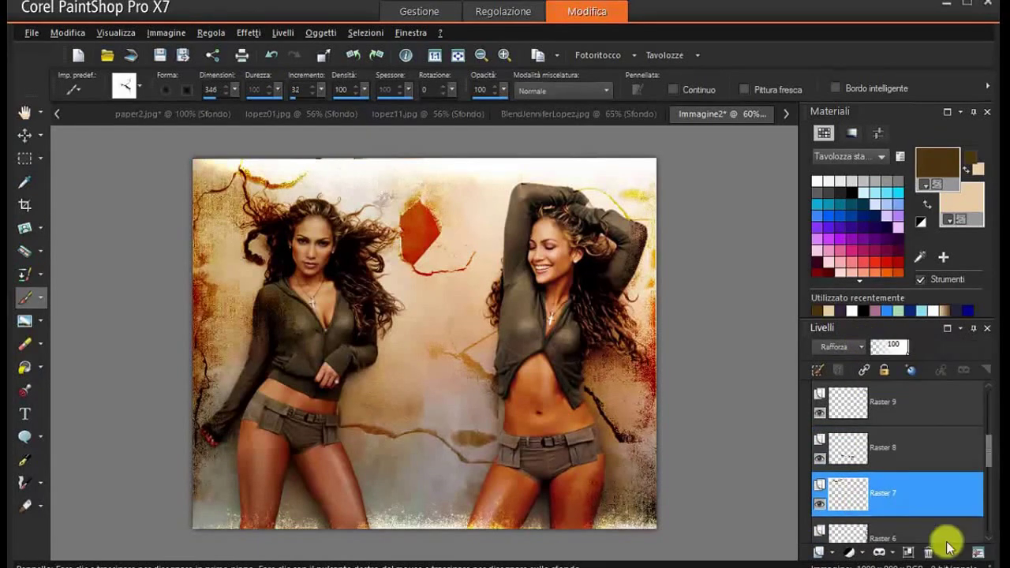
- Hide and show layer Raster 6 to check its contribution to the image
drag(987, 446, 992, 465)
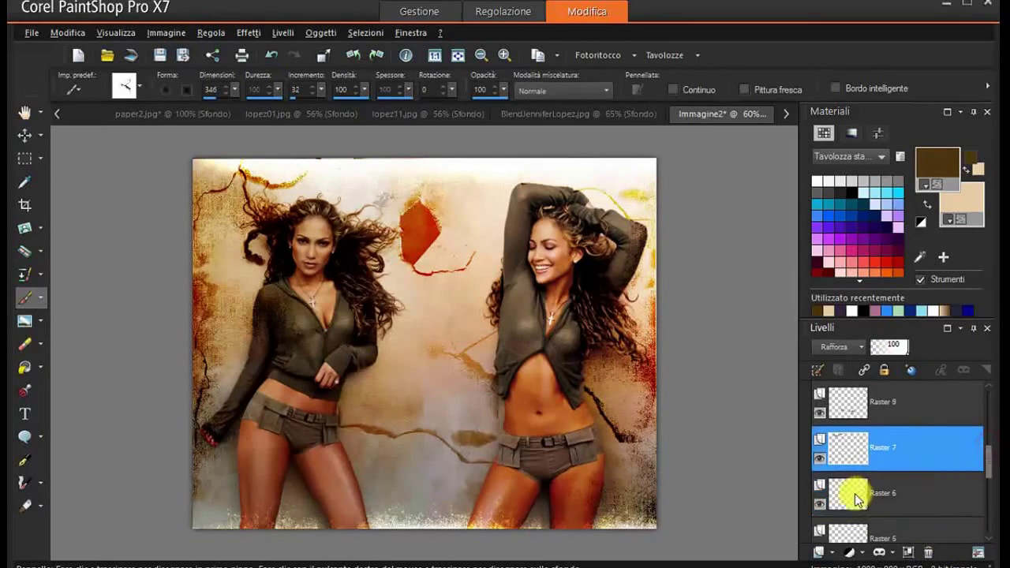
click(850, 497)
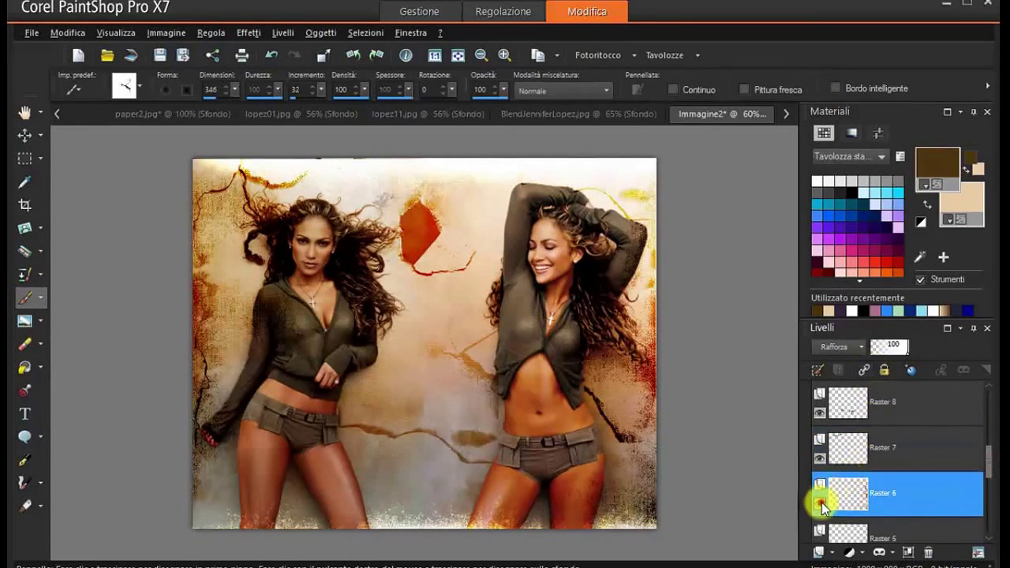
click(821, 503)
click(820, 504)
- Add a new raster layer directly above Raster 13 at the top of the layer stack
click(985, 466)
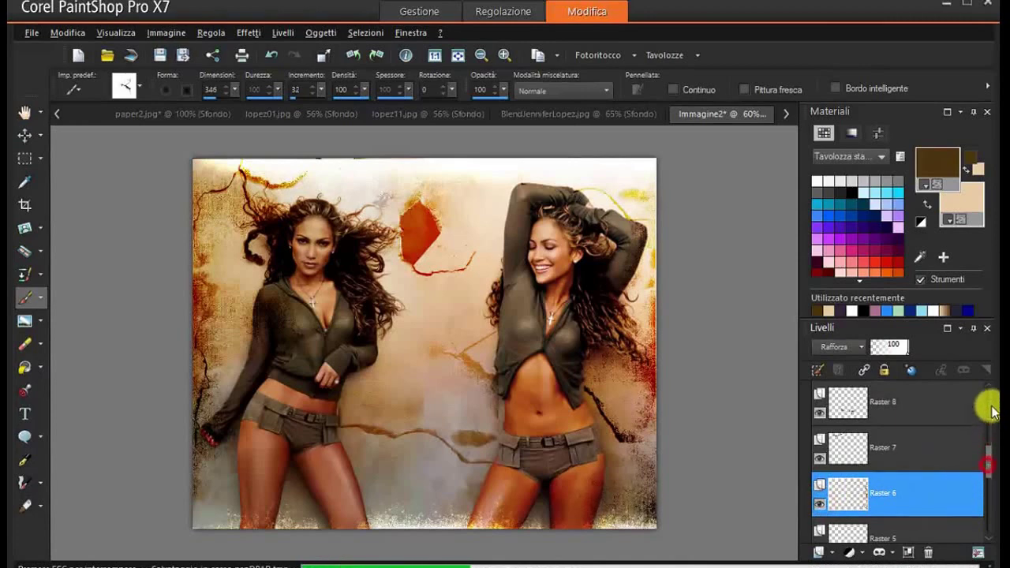
scroll(991, 410, up, 5)
click(886, 401)
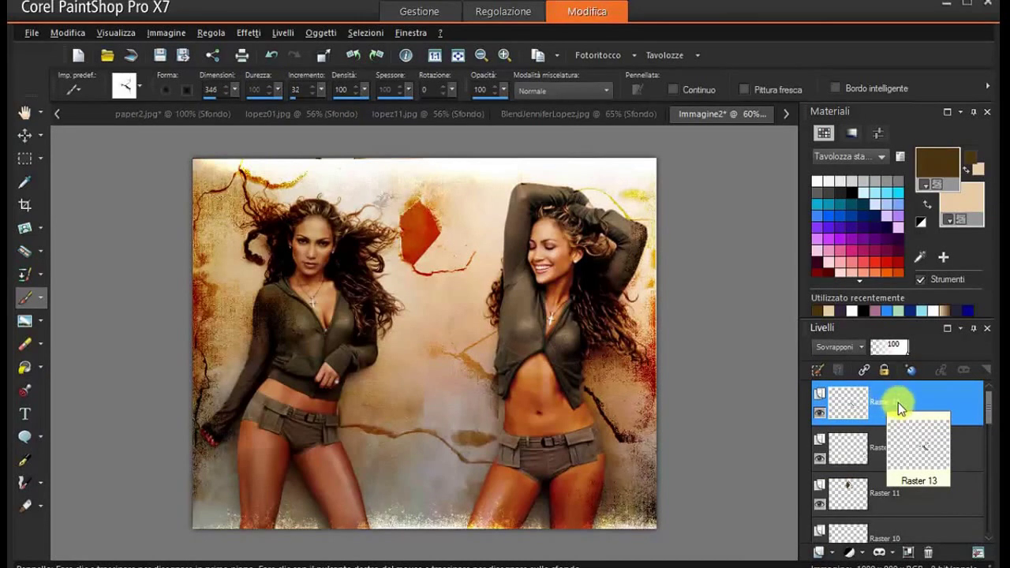
mouse_move(544, 205)
mouse_down()
mouse_move(507, 190)
mouse_move(503, 254)
mouse_up()
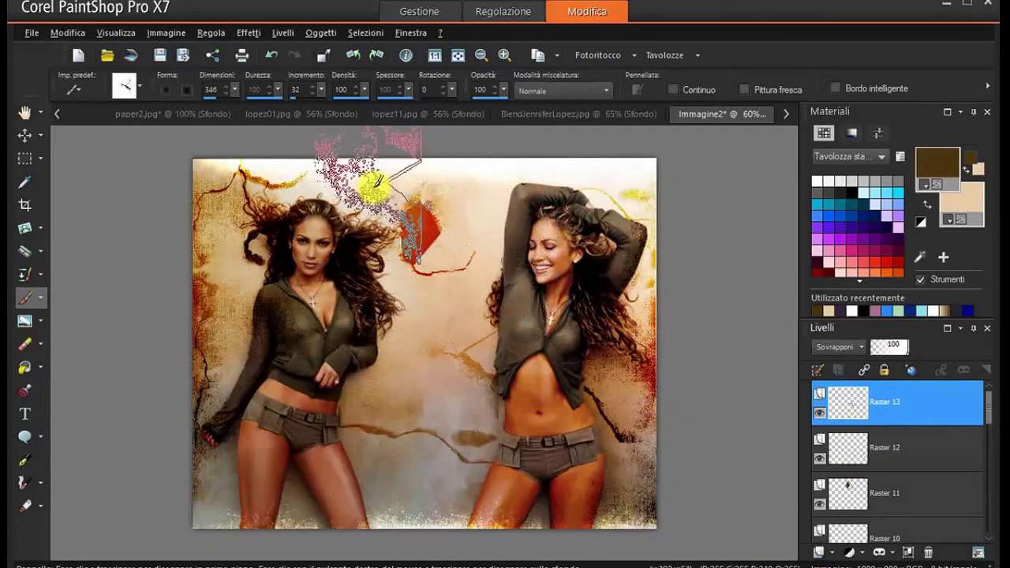
click(284, 32)
click(299, 53)
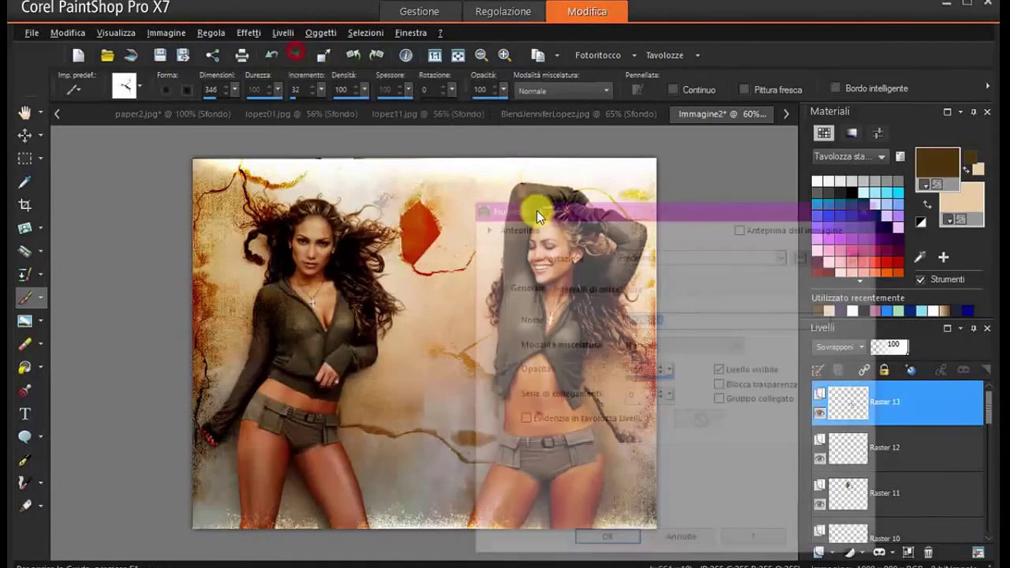
click(583, 540)
- Select the entire canvas of Immagine2 with layer Raster 14 active, and copy the Paper1.jpg image
click(355, 33)
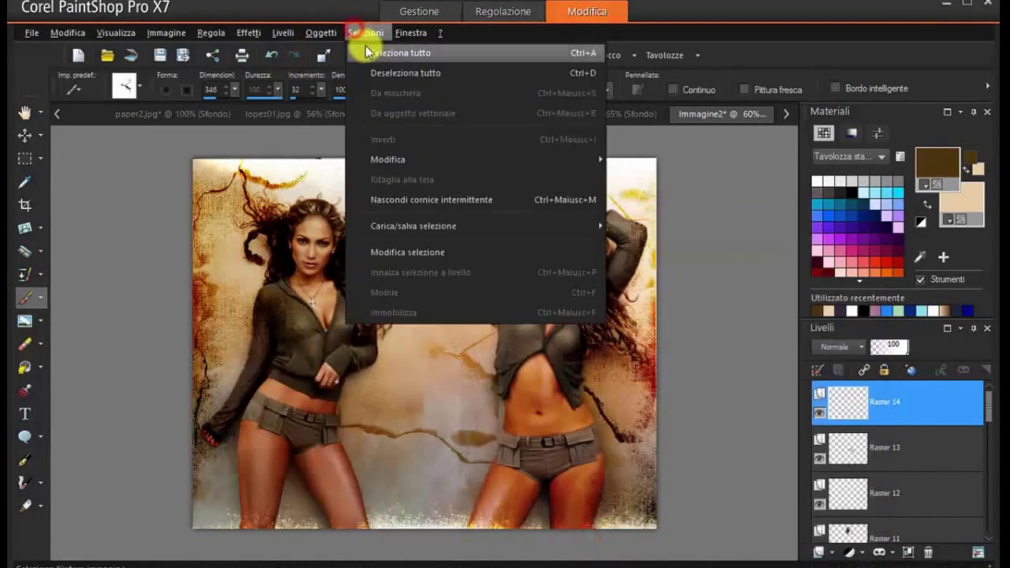
click(394, 50)
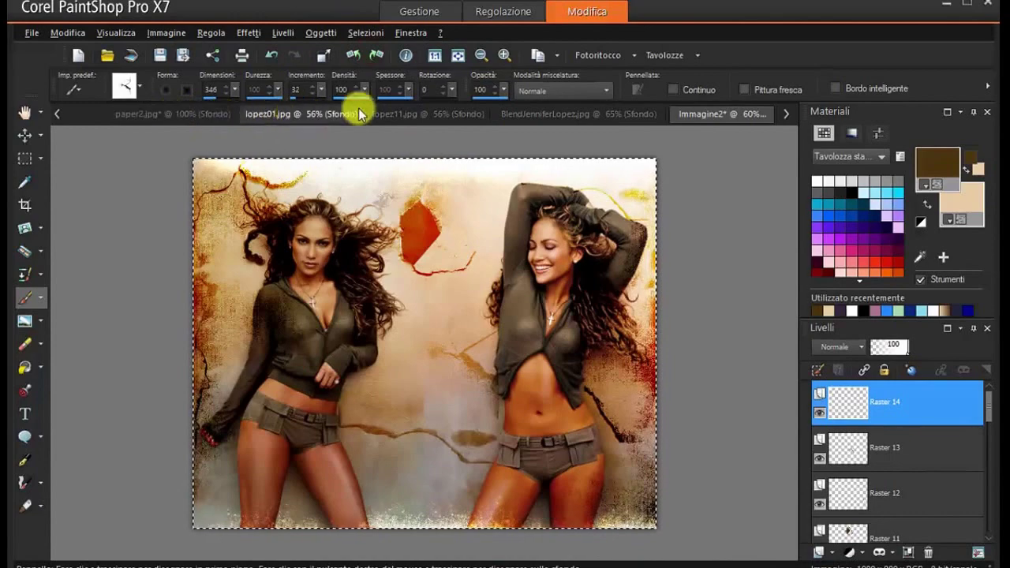
click(173, 116)
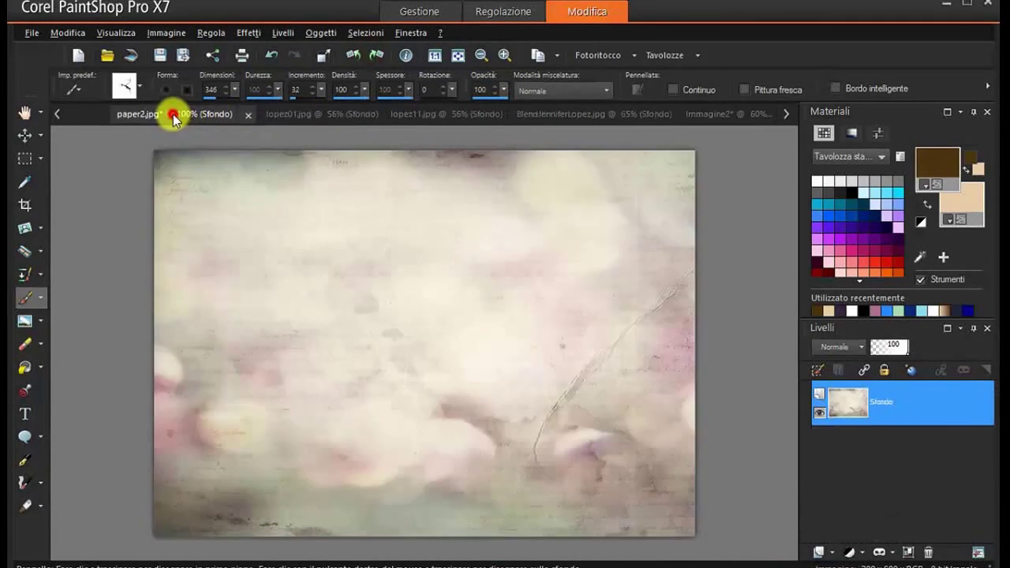
click(59, 115)
click(235, 114)
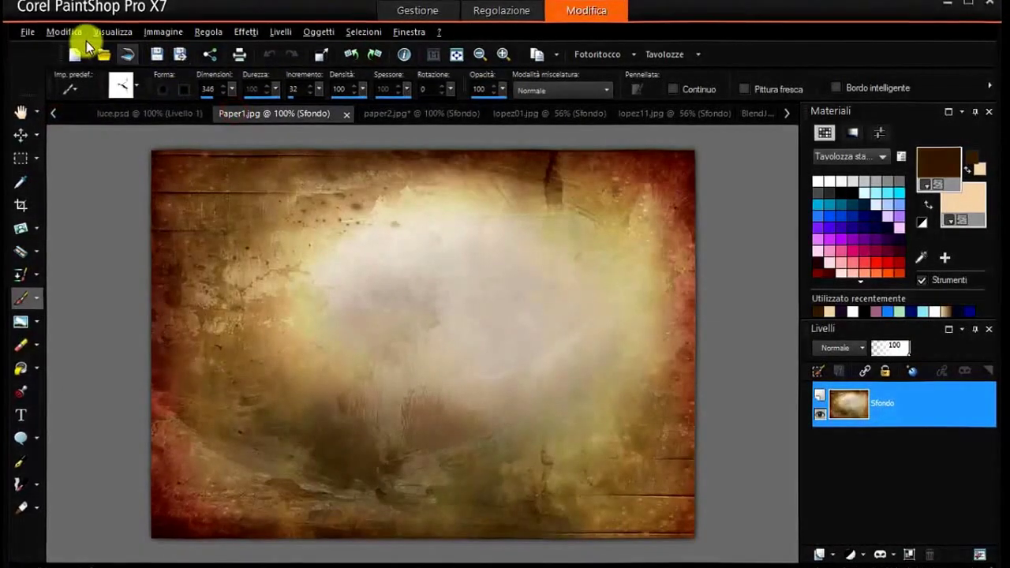
click(68, 32)
click(84, 172)
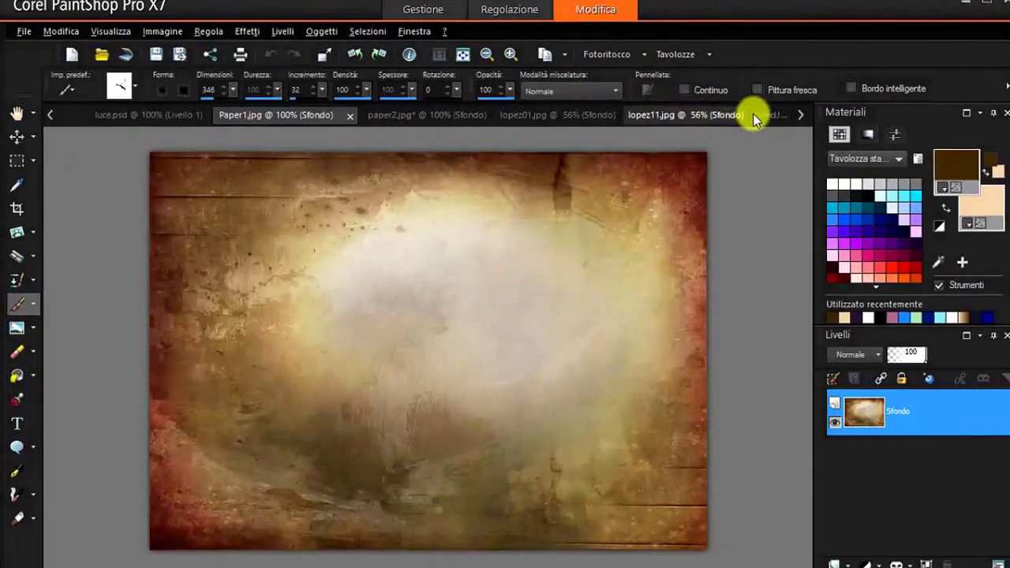
- Paste the copied Paper1.jpg texture into the full-canvas selection on layer Raster 14 of Immagine2
click(793, 115)
click(757, 104)
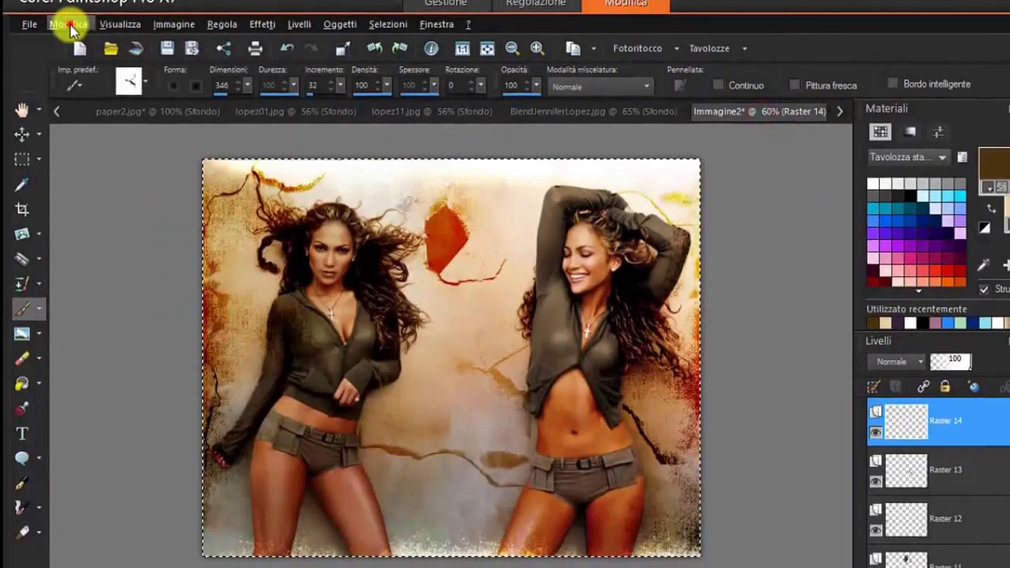
click(63, 18)
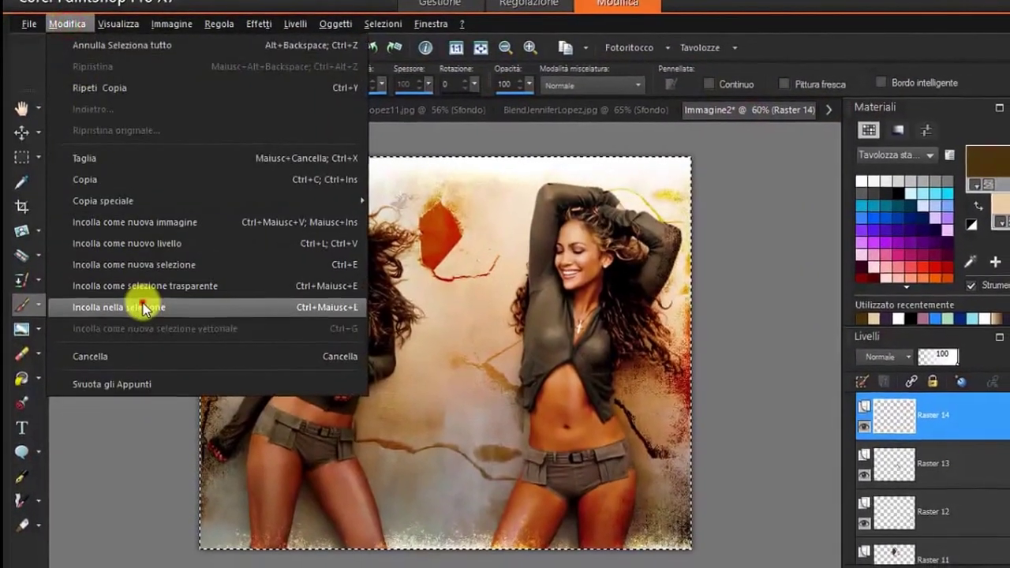
click(140, 308)
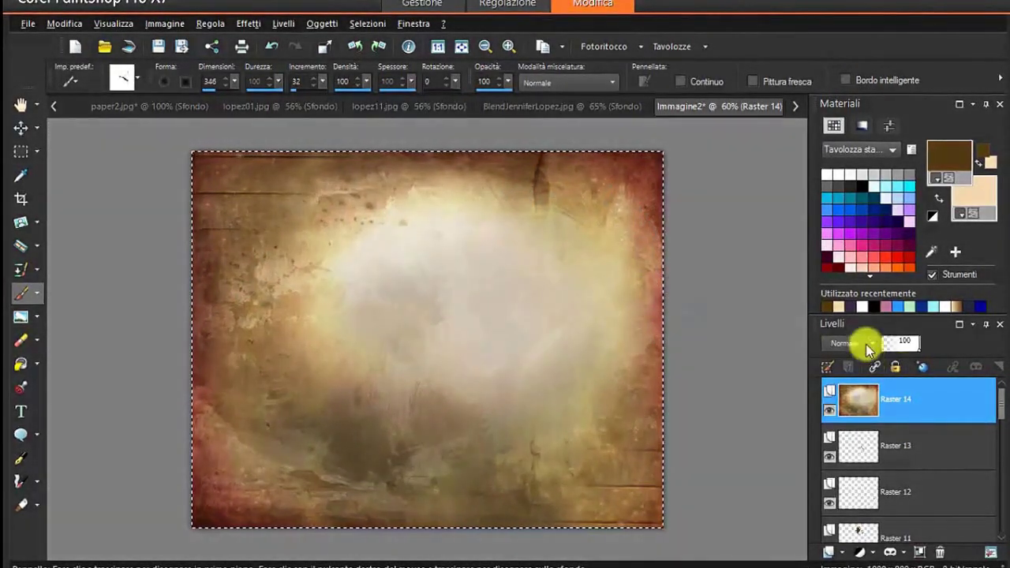
- Open the blend mode choices for layer Raster 14
click(866, 346)
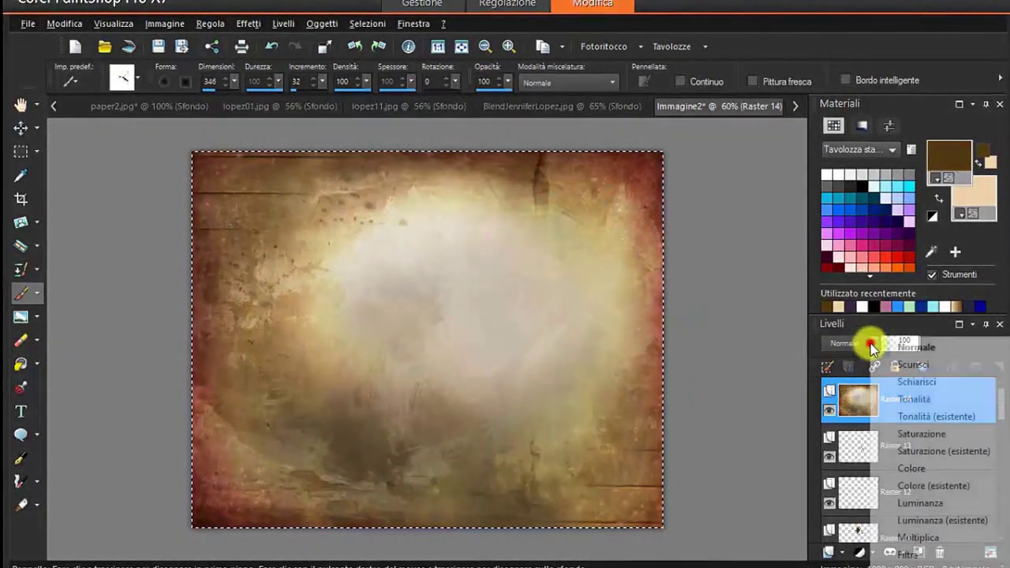
- Set the Raster 14 layer's blend mode to Rafforza and its opacity to 46
key(r)
key(Return)
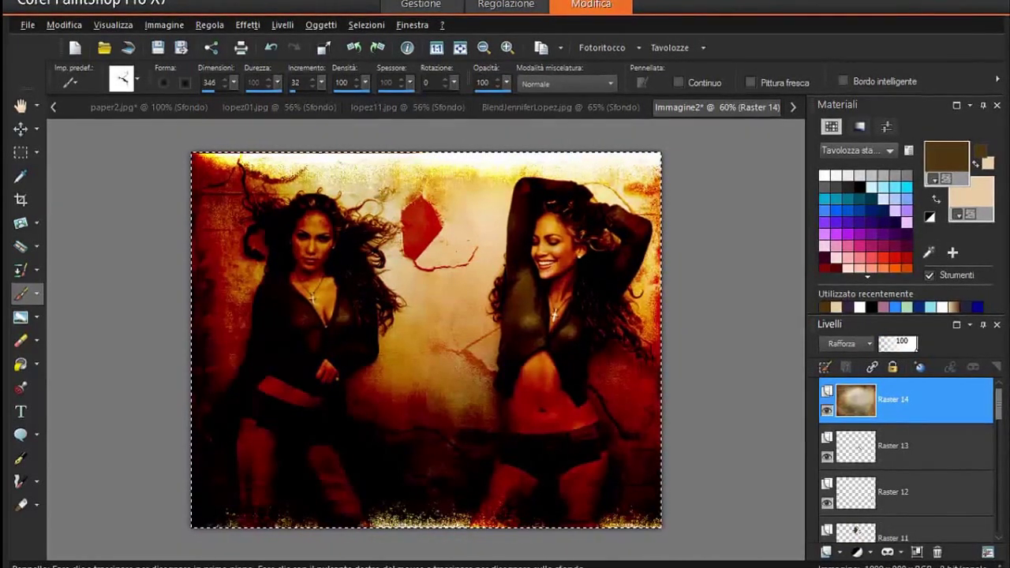
click(903, 349)
key(ctrl+a)
drag(900, 348, 895, 350)
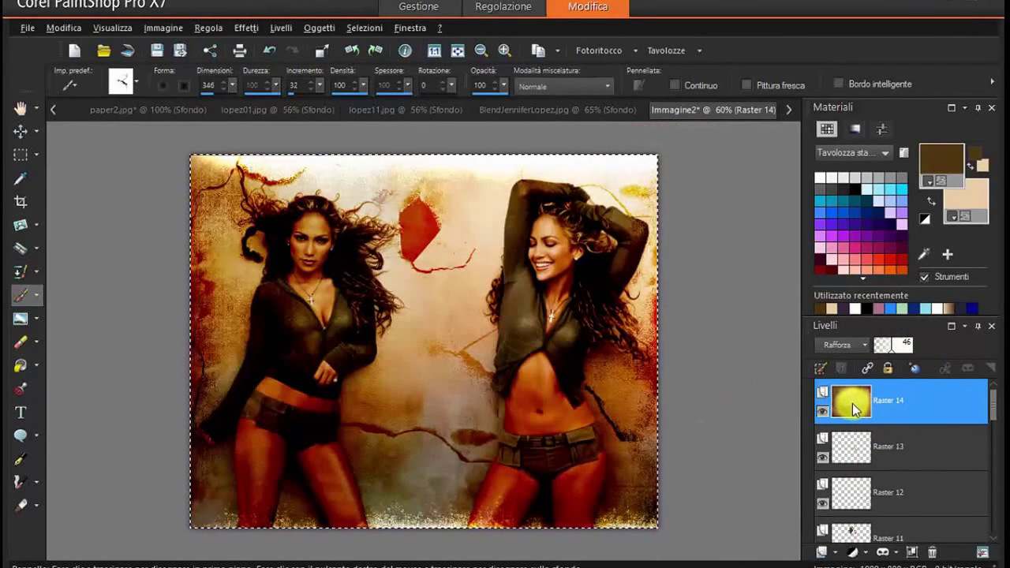
- Apply the Blend Emboss plug-in with its default settings to the Raster 14 layer
click(243, 27)
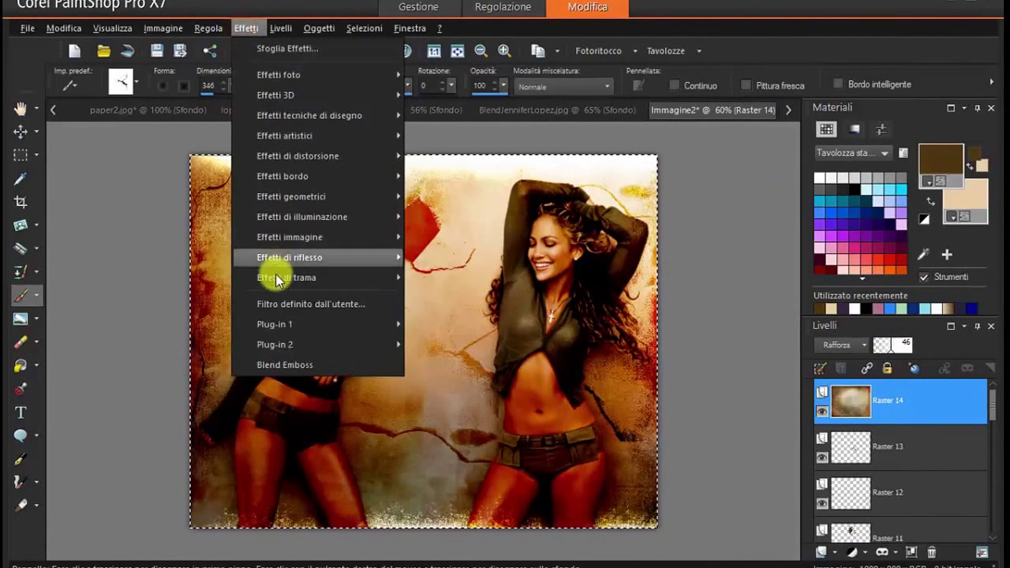
click(273, 325)
mouse_move(473, 543)
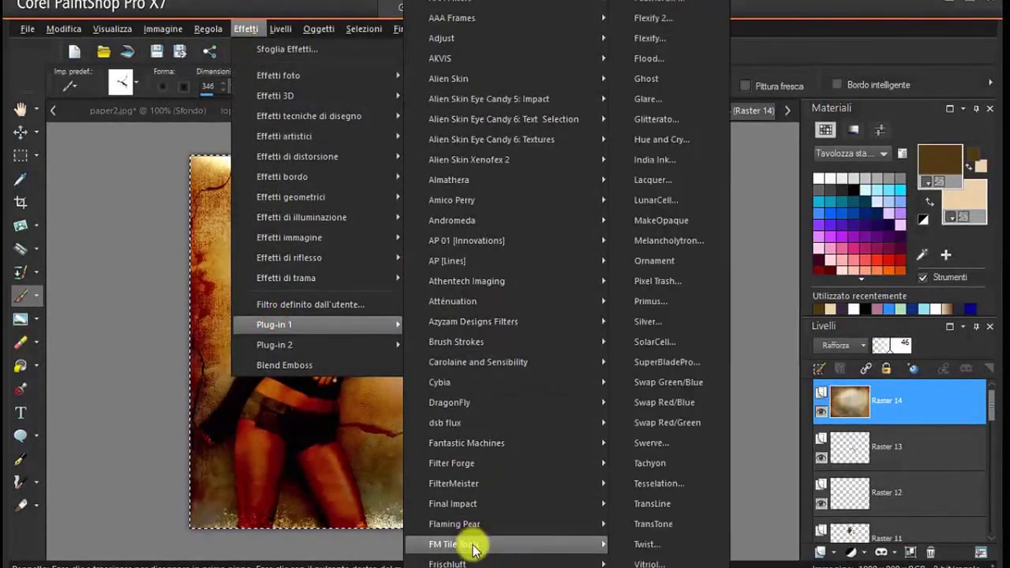
click(676, 139)
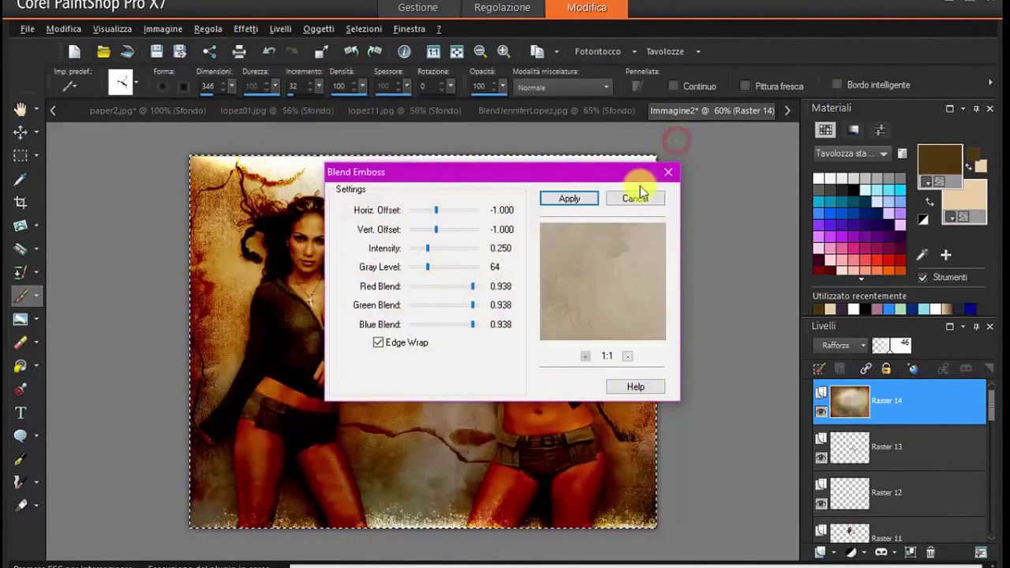
click(566, 199)
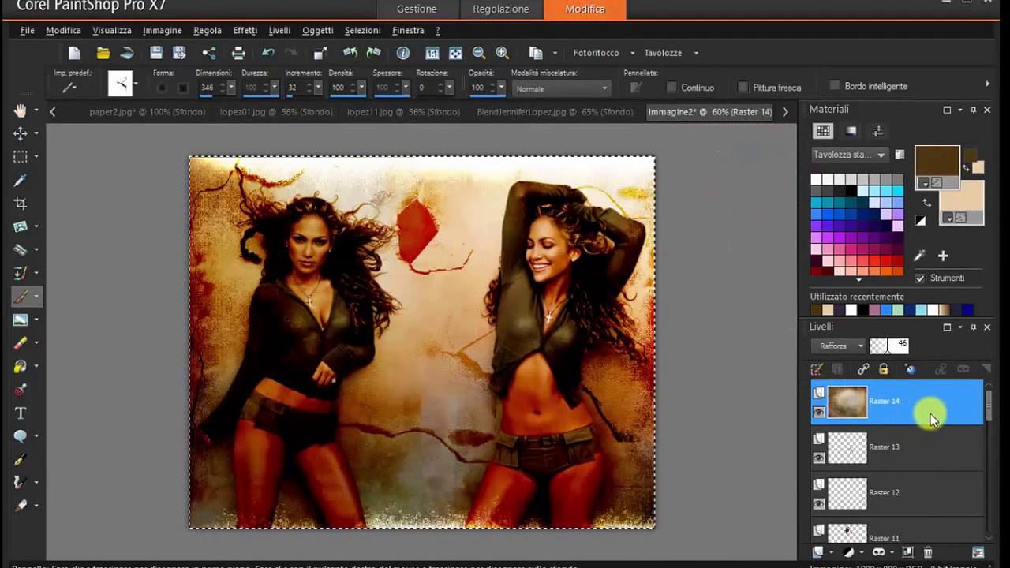
- Try the Indebolisci and Sovrapponi blend modes on the Raster 11 layer
mouse_move(931, 413)
click(839, 534)
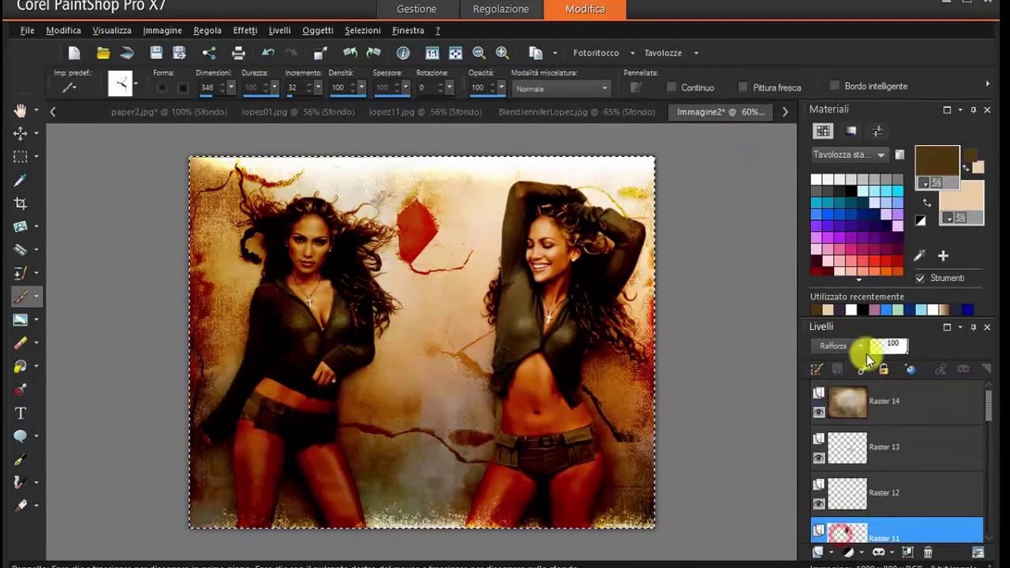
click(858, 348)
click(906, 393)
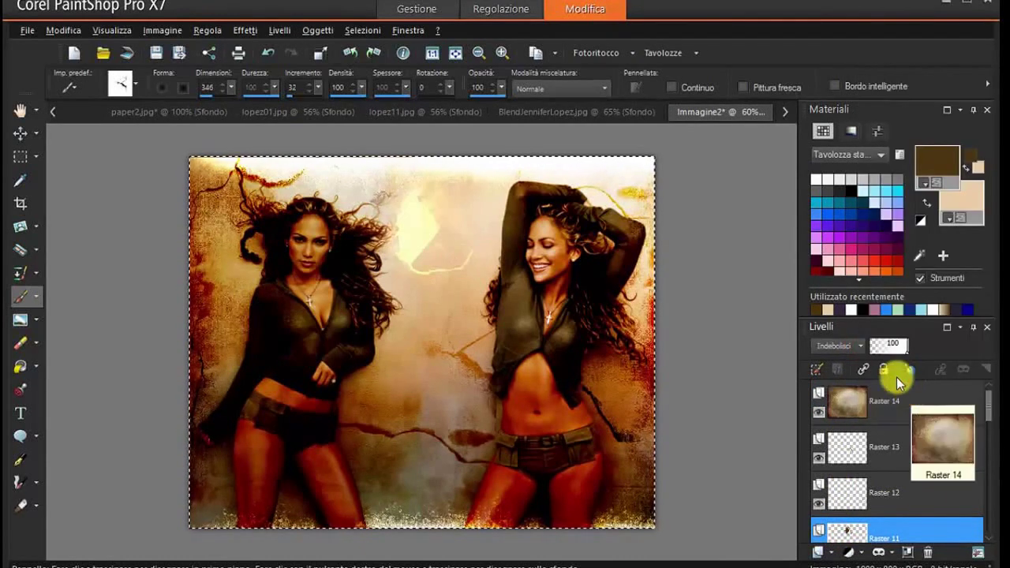
click(860, 346)
click(906, 338)
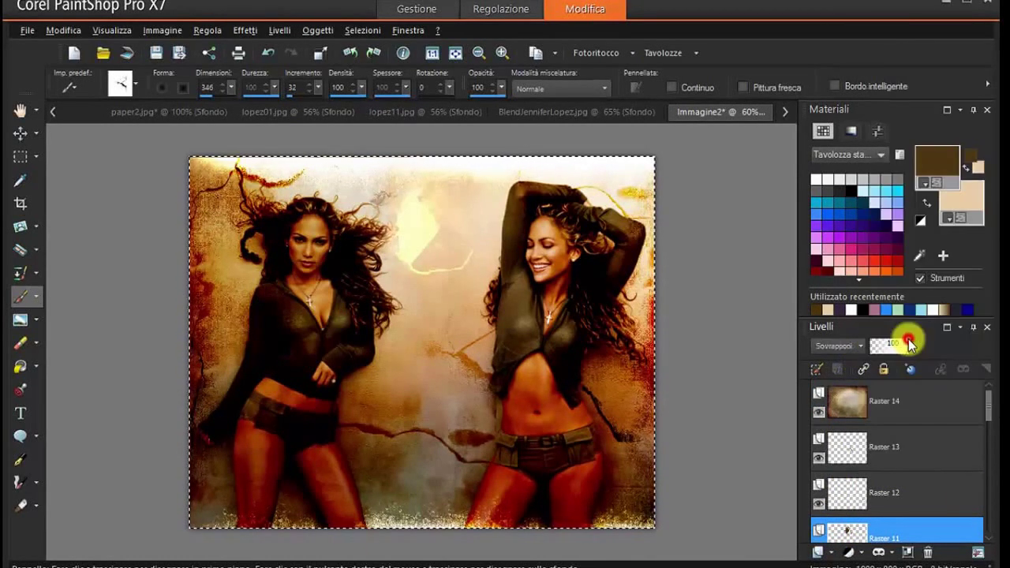
click(858, 347)
click(896, 476)
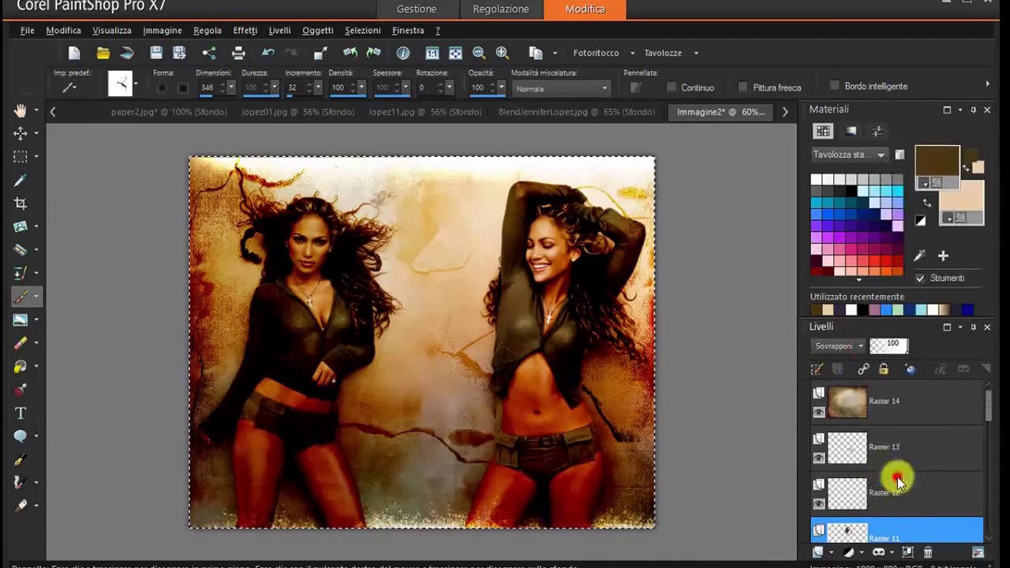
mouse_move(856, 423)
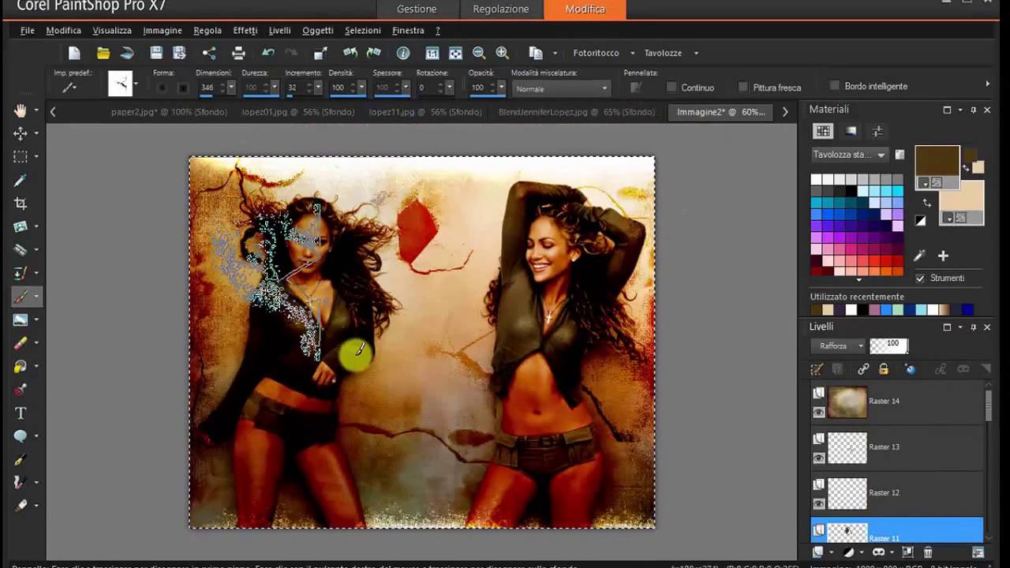
- Check the reference image BlendJenniferLopez.jpg, and add a new raster layer above Raster 14 in Immagine2
click(543, 113)
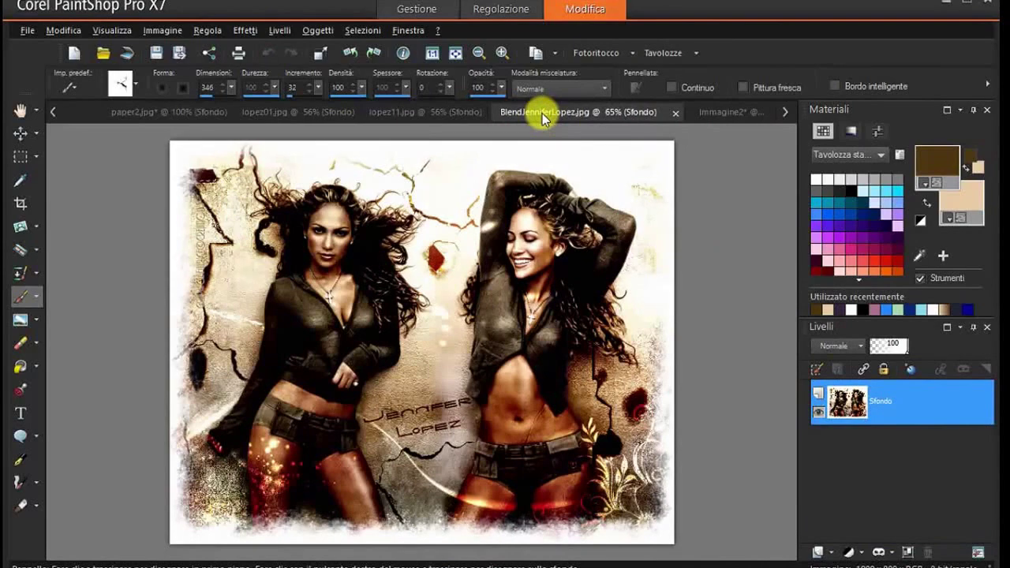
click(716, 112)
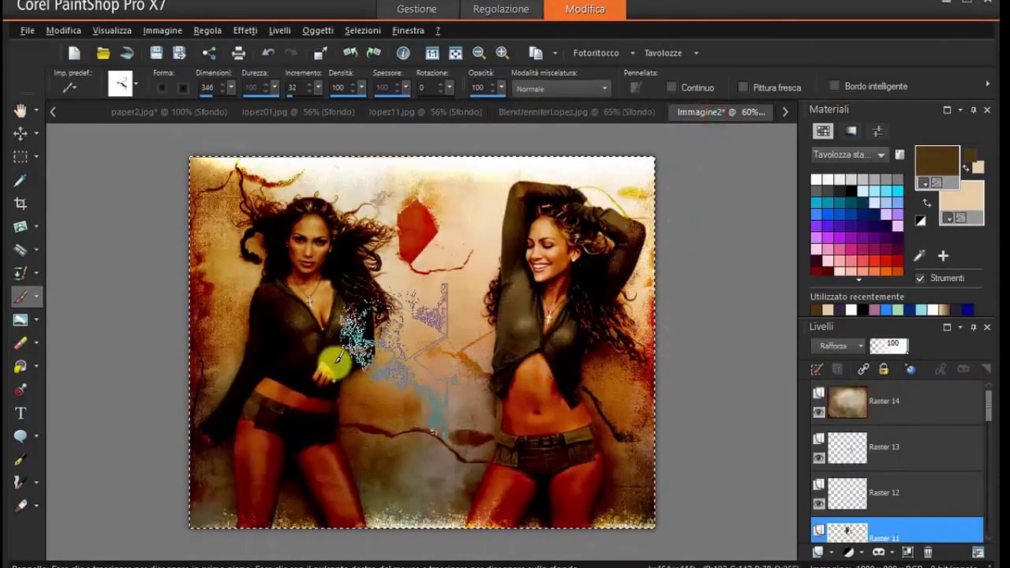
click(855, 397)
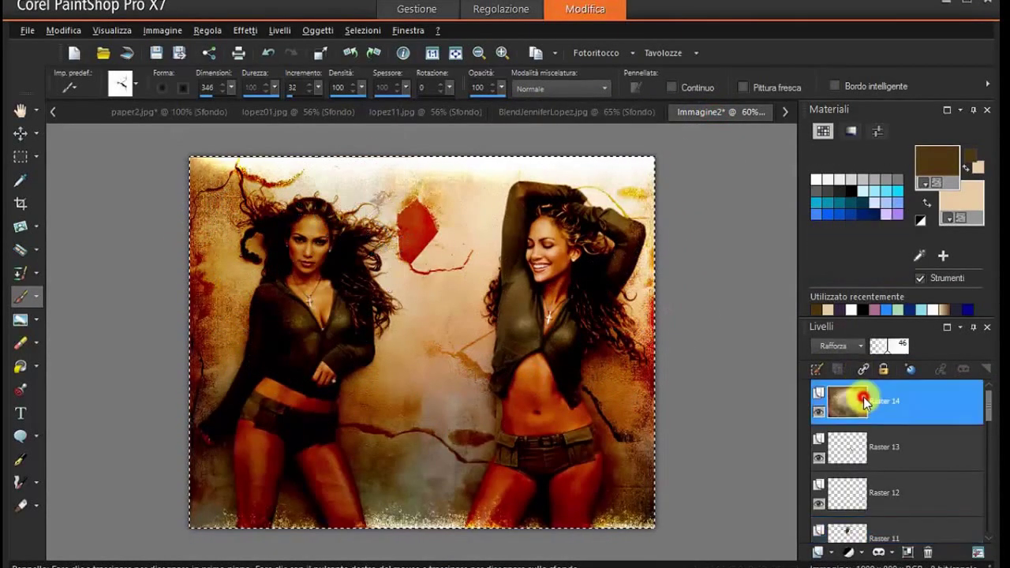
click(837, 552)
click(821, 552)
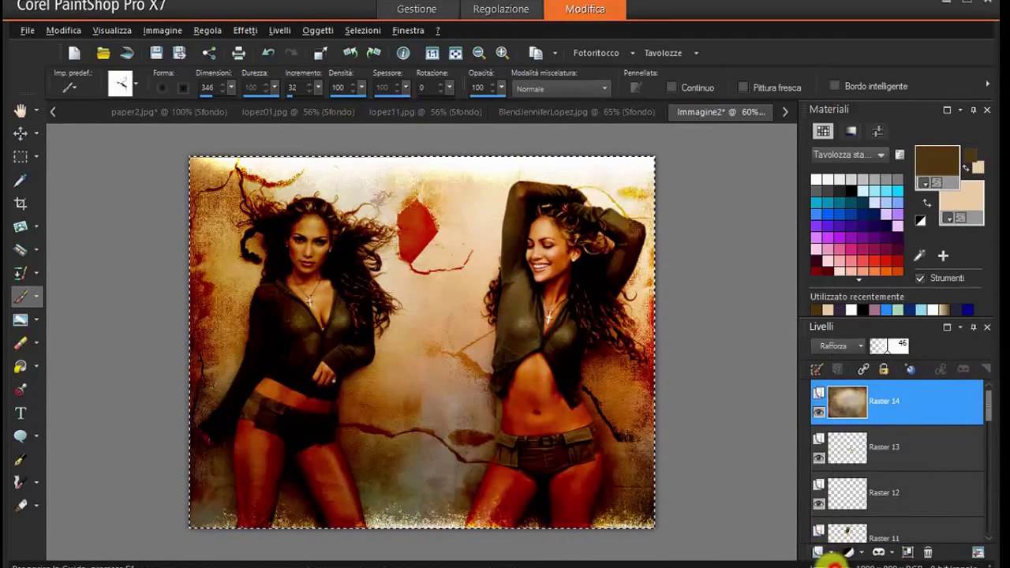
click(635, 546)
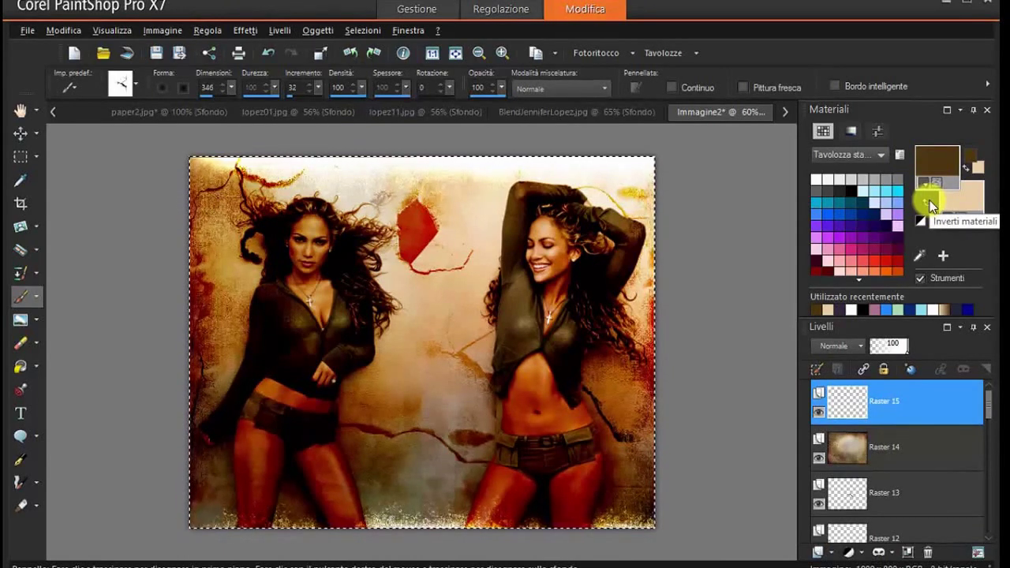
- Try stamping a Floral Brush flower tip on the lower-right corner of the image, and undo the stamp
click(137, 87)
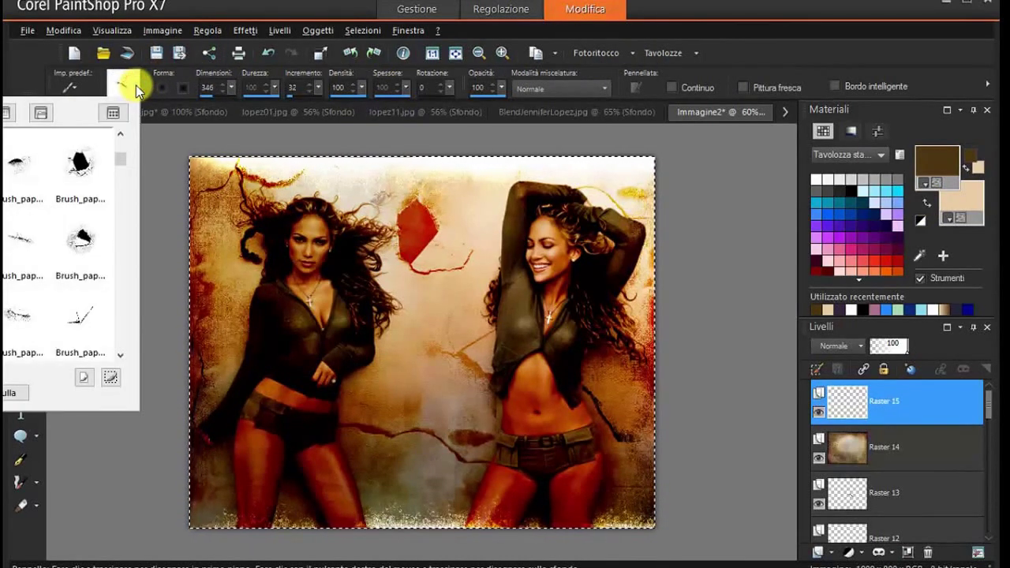
drag(122, 160, 117, 192)
click(119, 134)
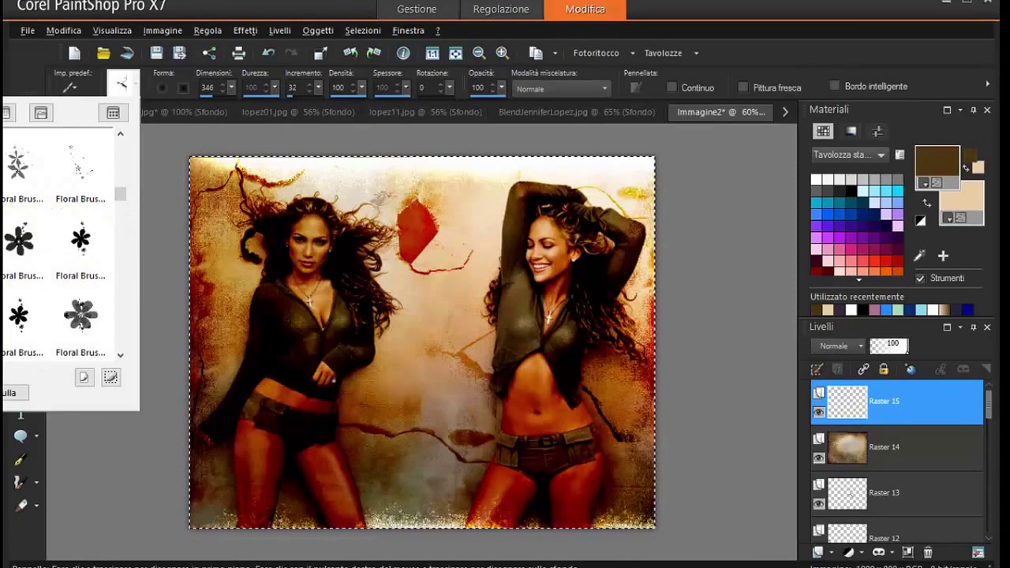
double_click(81, 313)
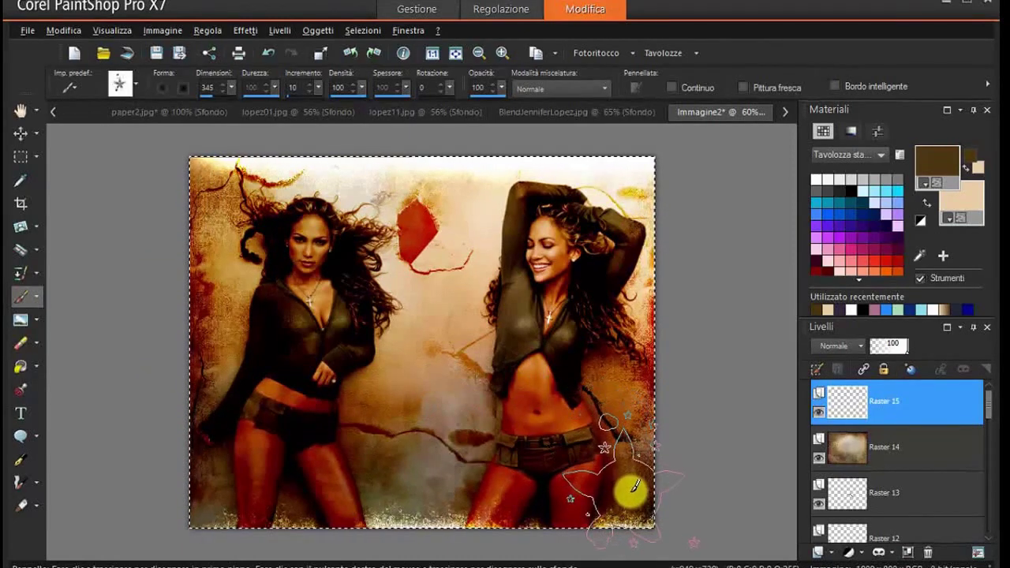
click(270, 52)
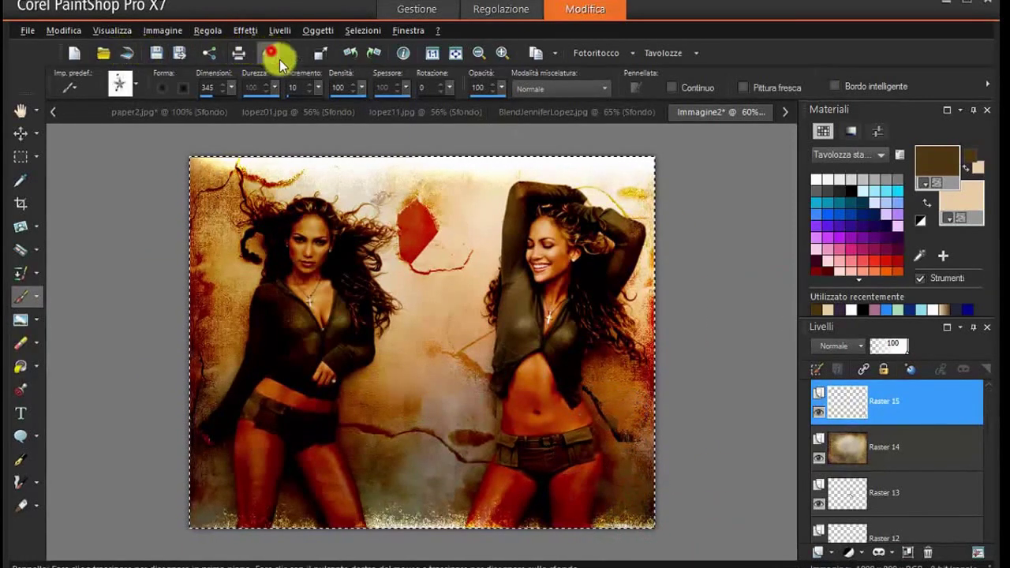
- Swap the foreground and background materials and choose the floral_phot brush tip with flowers and a swirl
click(927, 204)
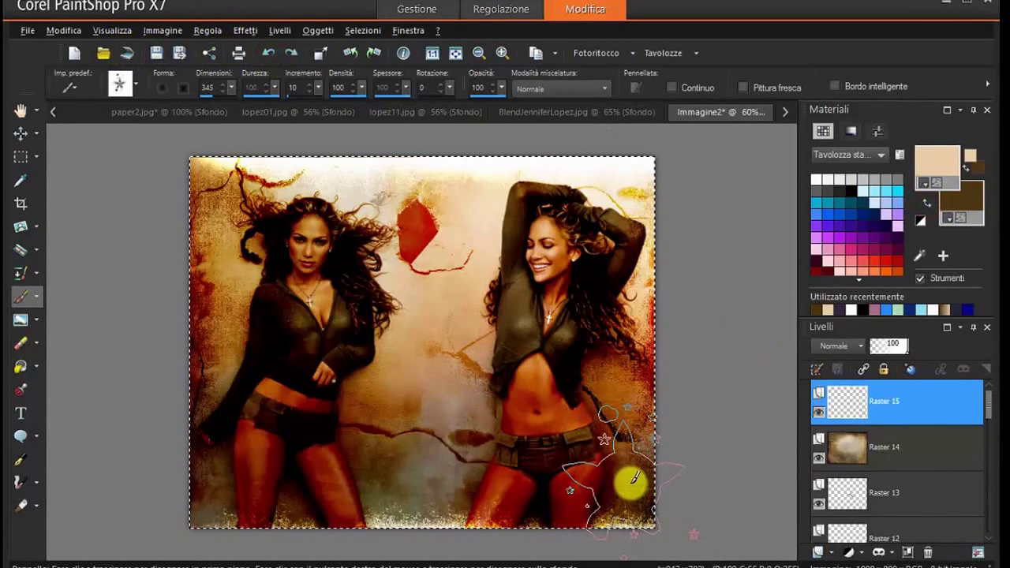
click(138, 86)
click(118, 359)
click(118, 359)
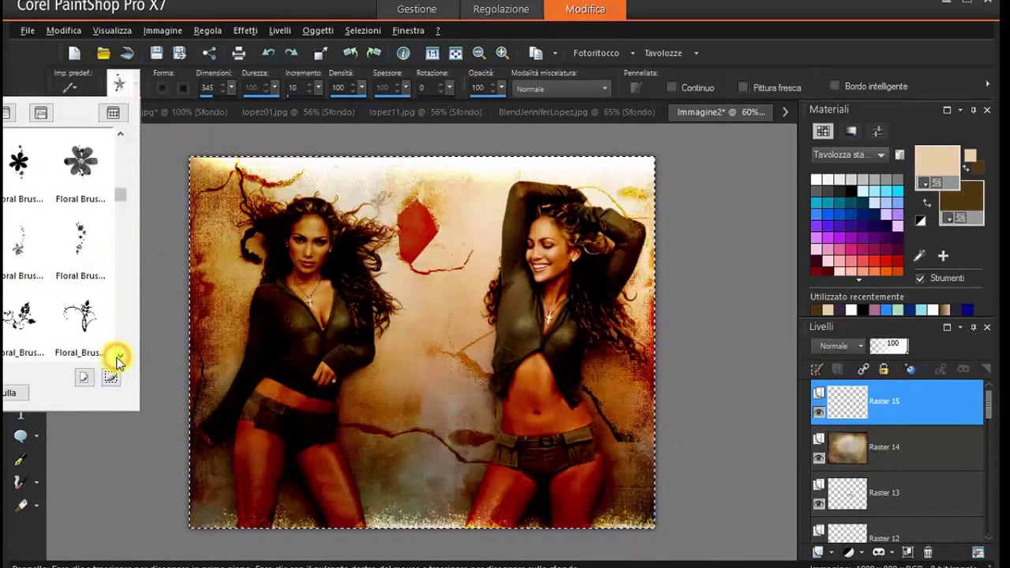
click(118, 359)
click(119, 359)
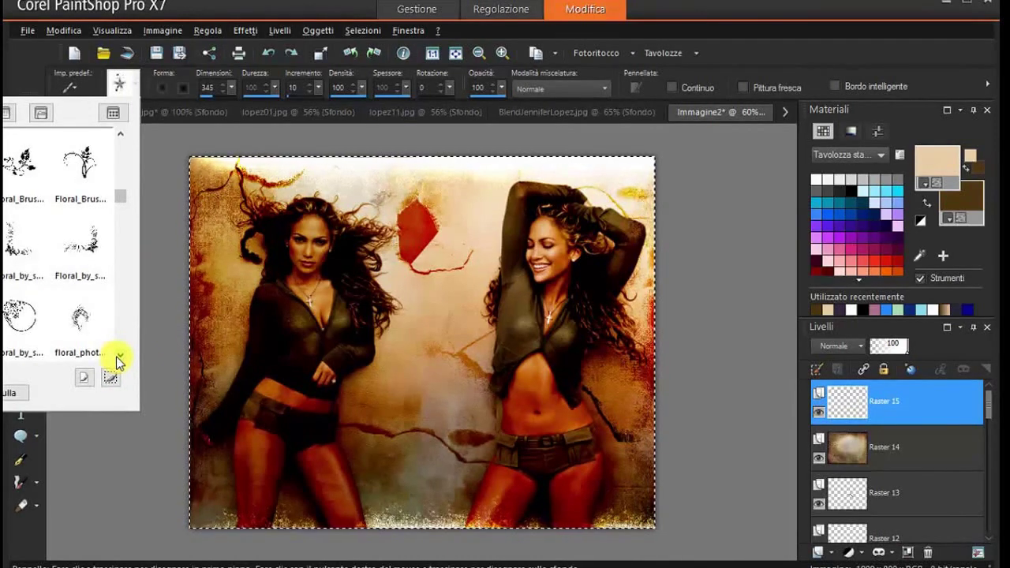
click(118, 359)
click(118, 359)
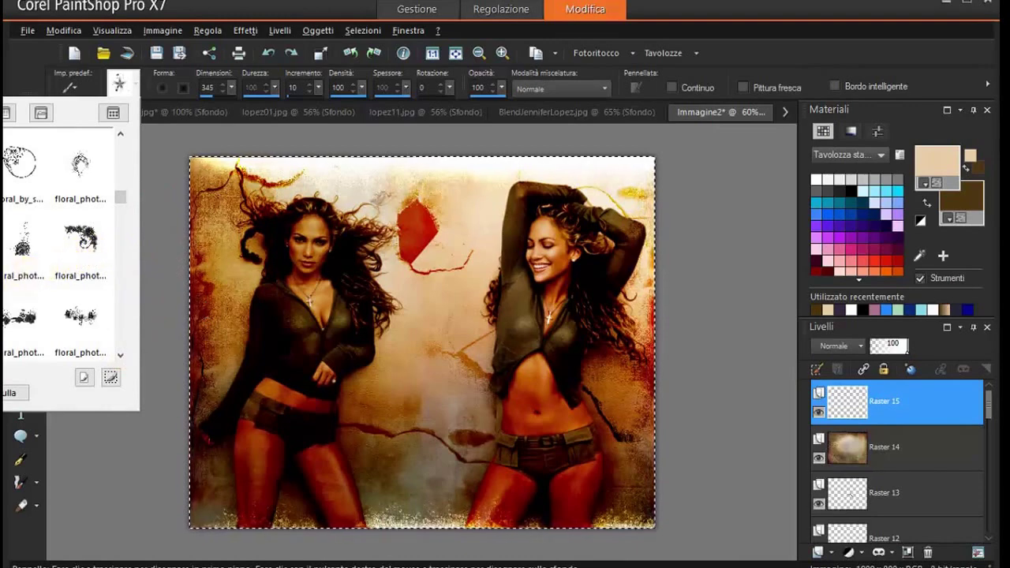
click(22, 237)
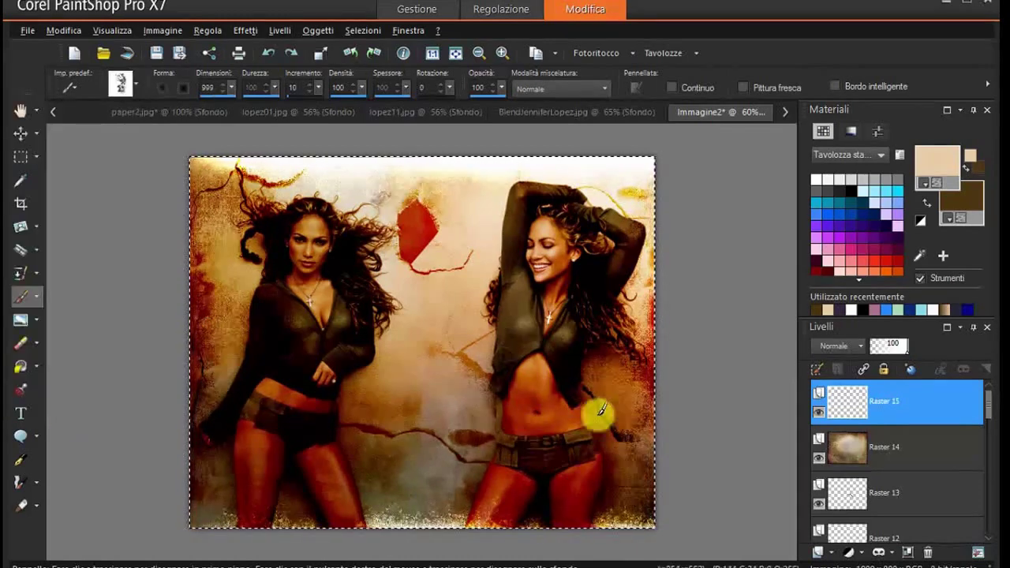
- Stamp the floral brush at size 535 on the image's lower-right corner and set Raster 15's blend mode to Indebolisci
drag(222, 96, 188, 96)
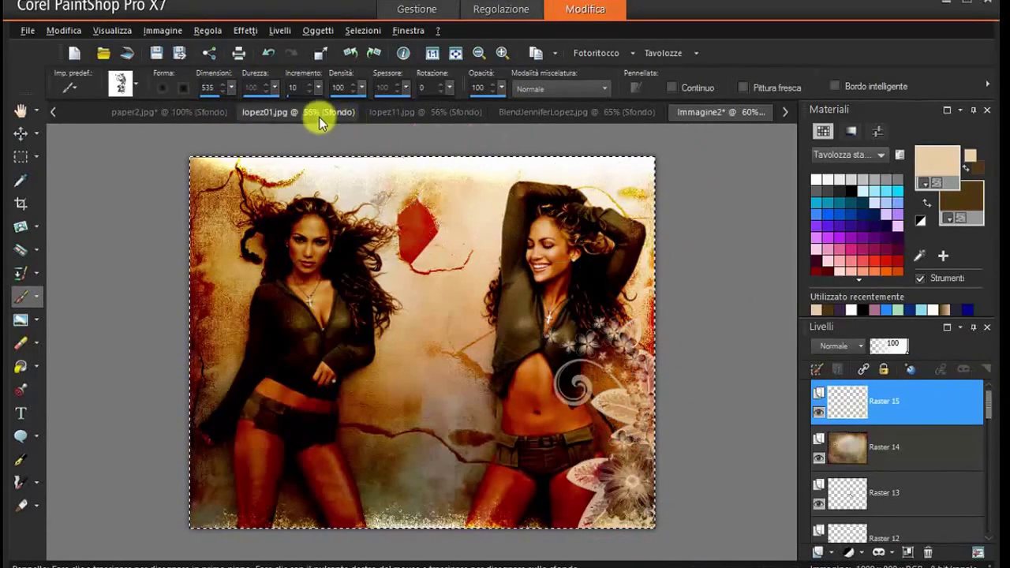
click(860, 345)
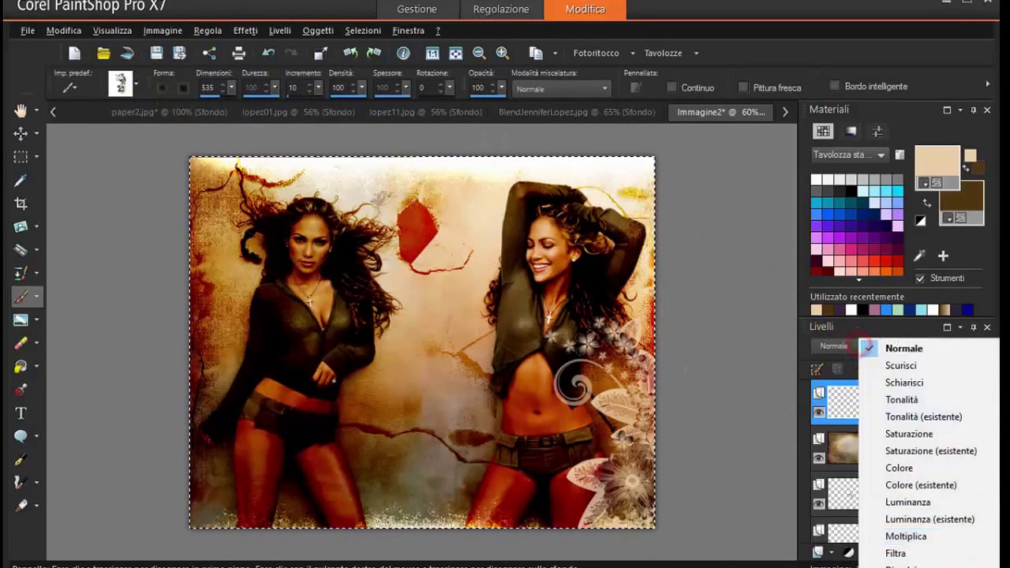
click(899, 562)
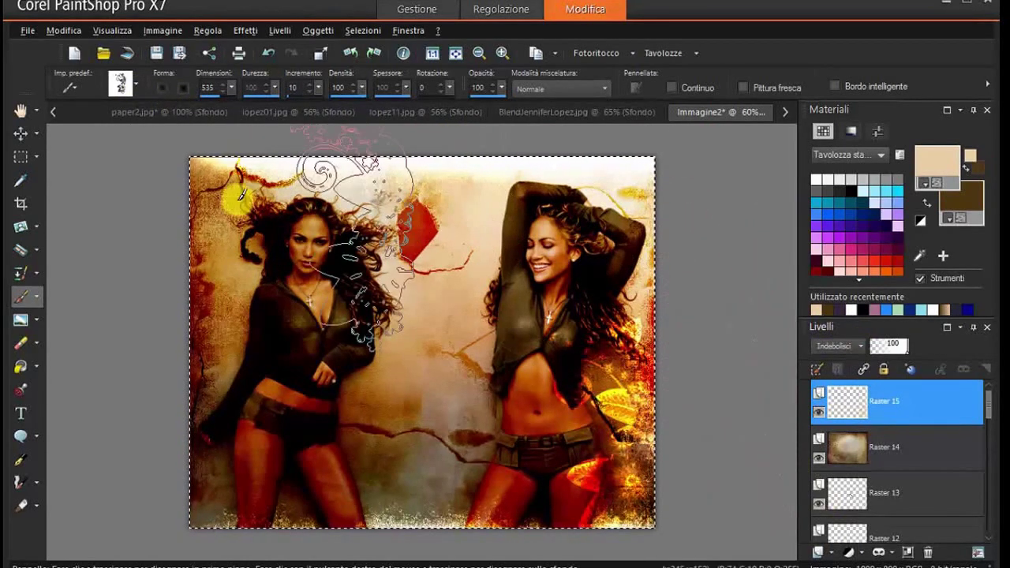
- Add another new raster layer above Raster 15
click(829, 557)
click(832, 552)
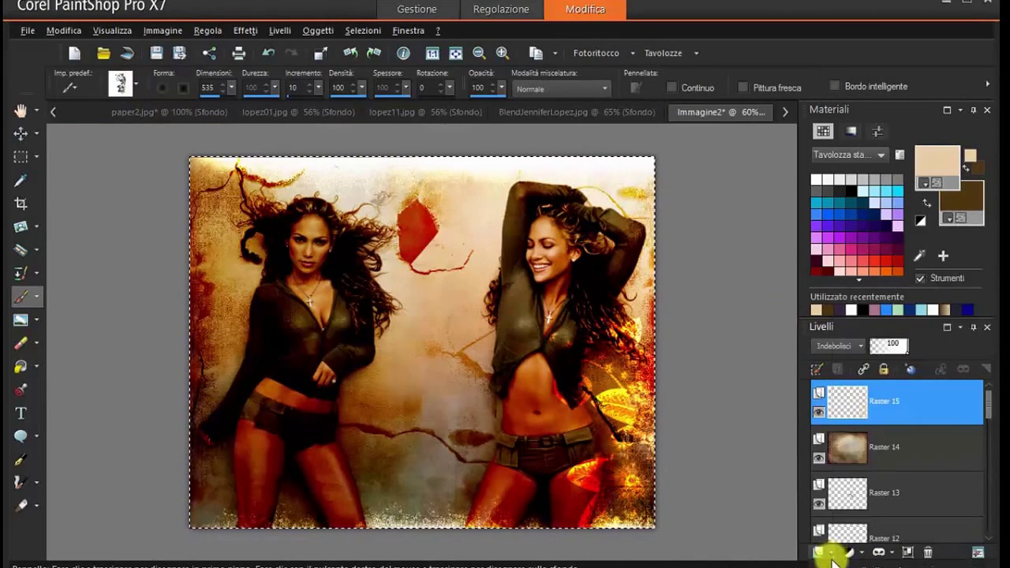
click(601, 541)
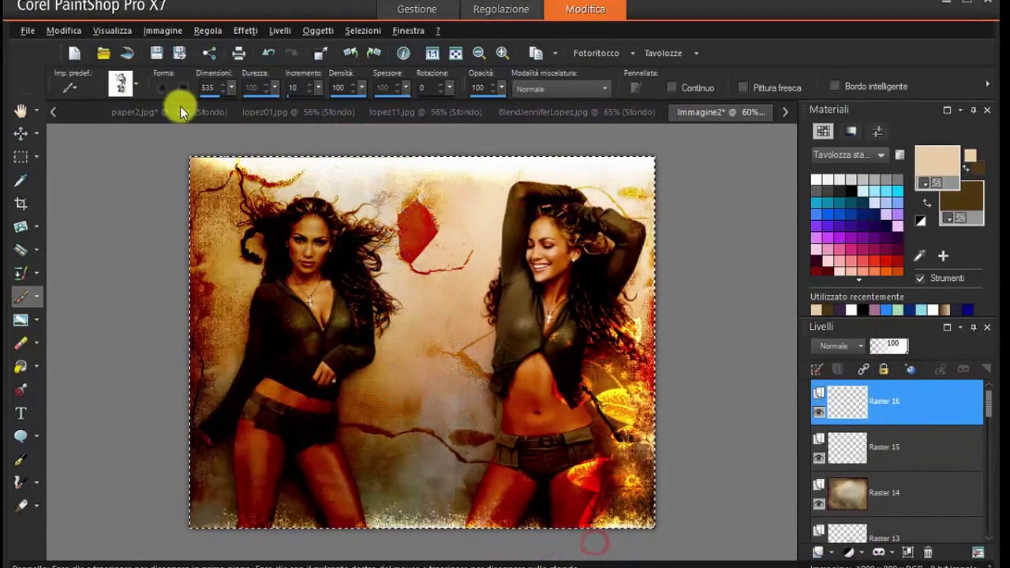
- Choose a circle flower brush tip and stamp it at size 424 on the image's lower-left corner
click(130, 84)
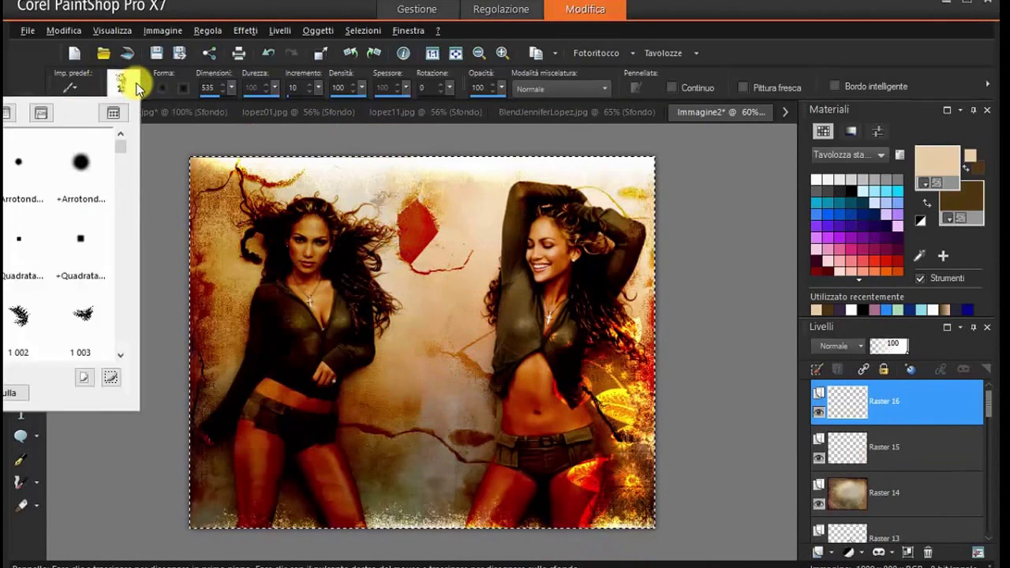
click(119, 354)
click(120, 354)
click(120, 354)
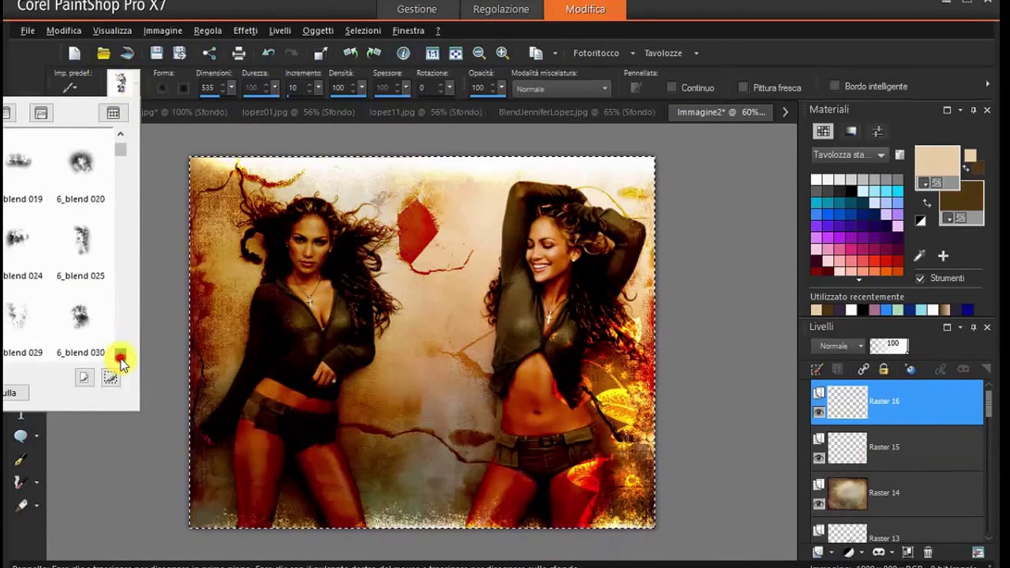
click(120, 354)
click(120, 357)
click(120, 356)
click(120, 356)
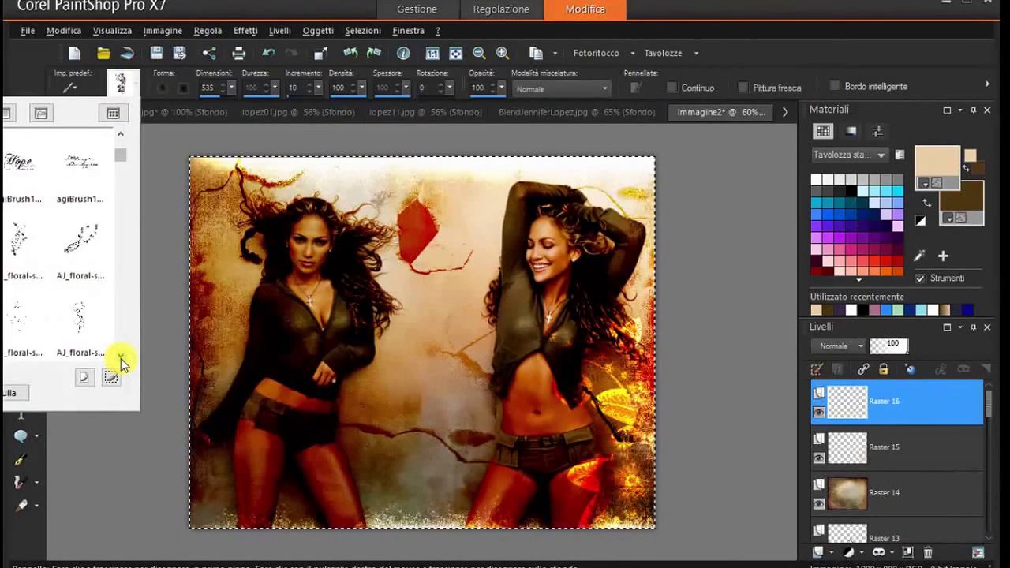
click(121, 360)
click(121, 360)
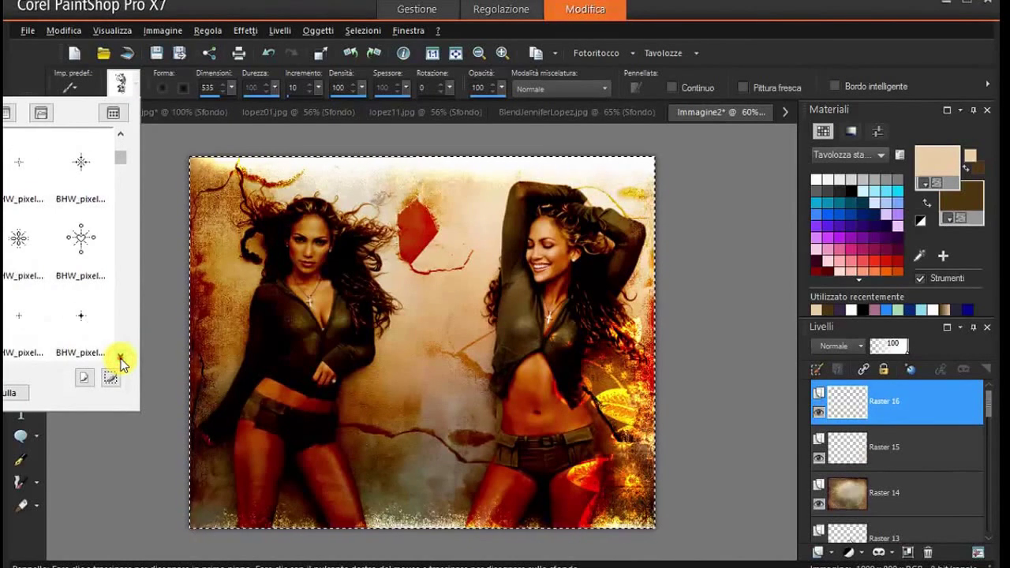
click(120, 360)
click(121, 360)
click(120, 359)
click(121, 359)
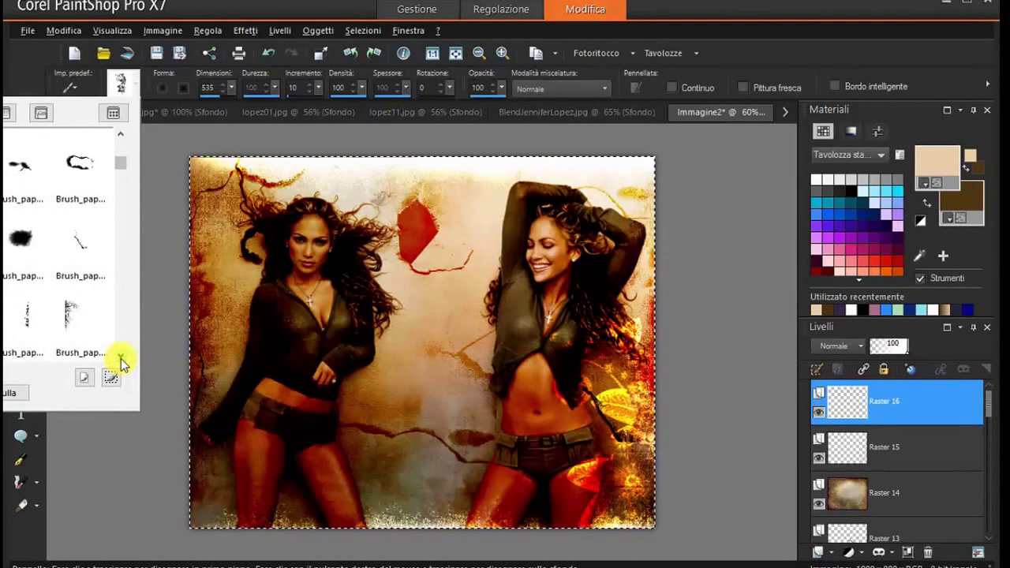
click(120, 359)
click(121, 360)
click(121, 359)
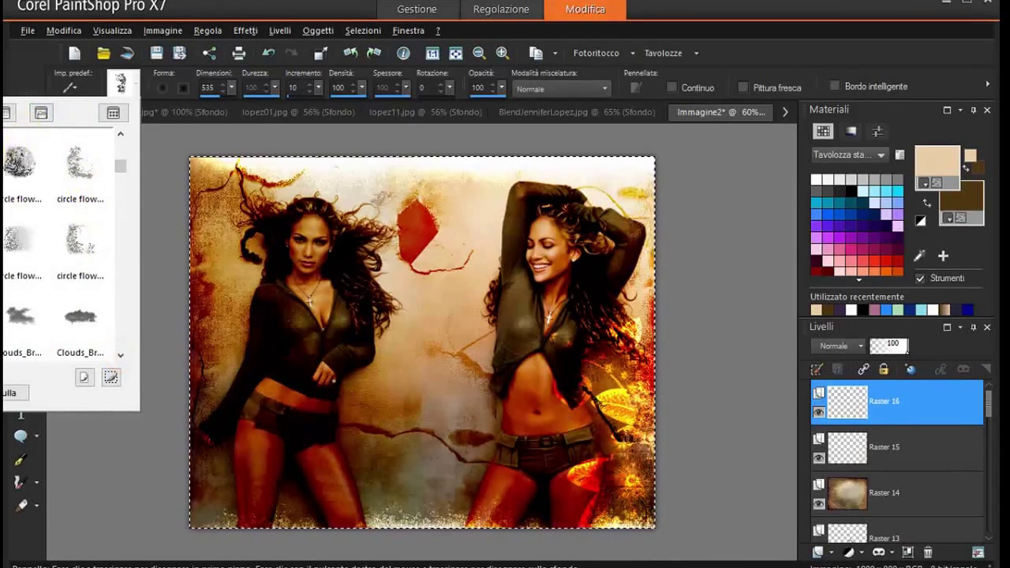
click(80, 239)
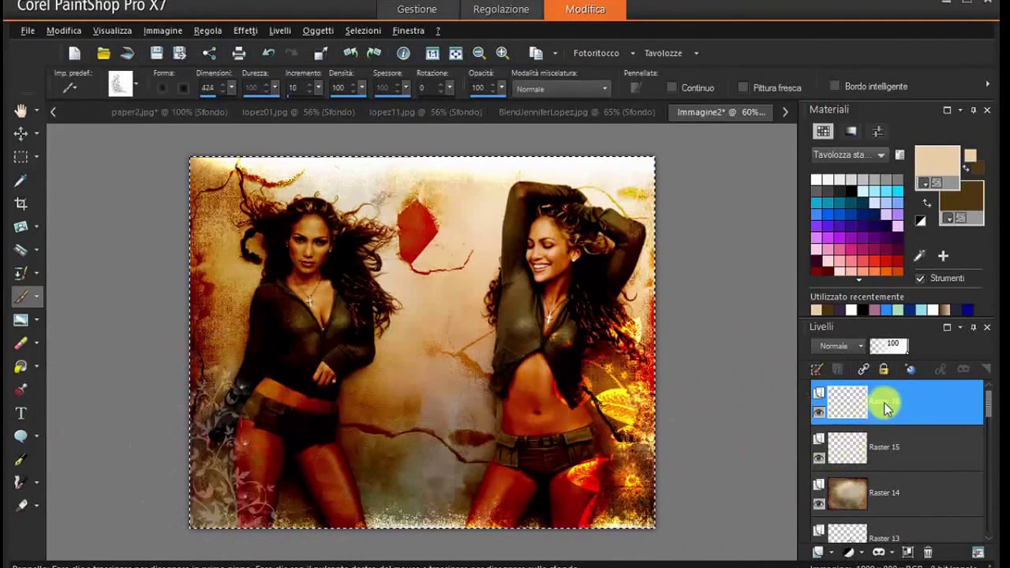
- Try the Sovrapponi blend mode on Raster 16 and settle on Indebolisci
click(860, 346)
click(907, 565)
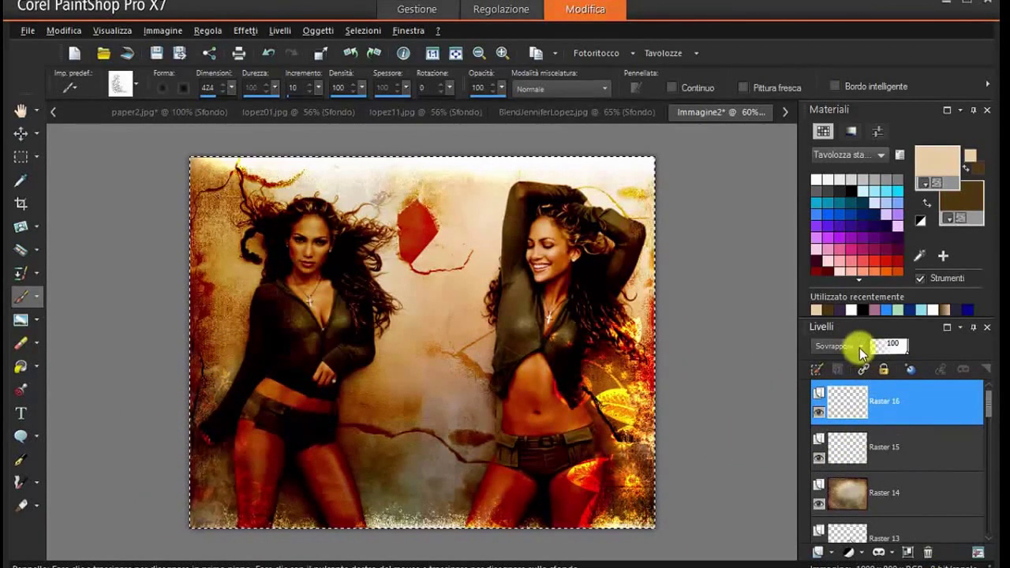
click(859, 347)
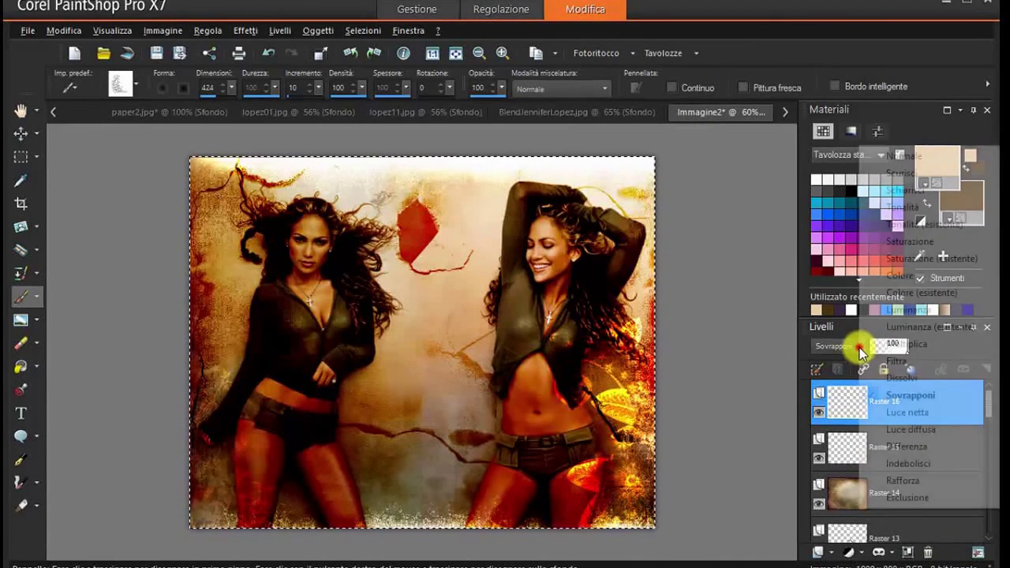
click(915, 464)
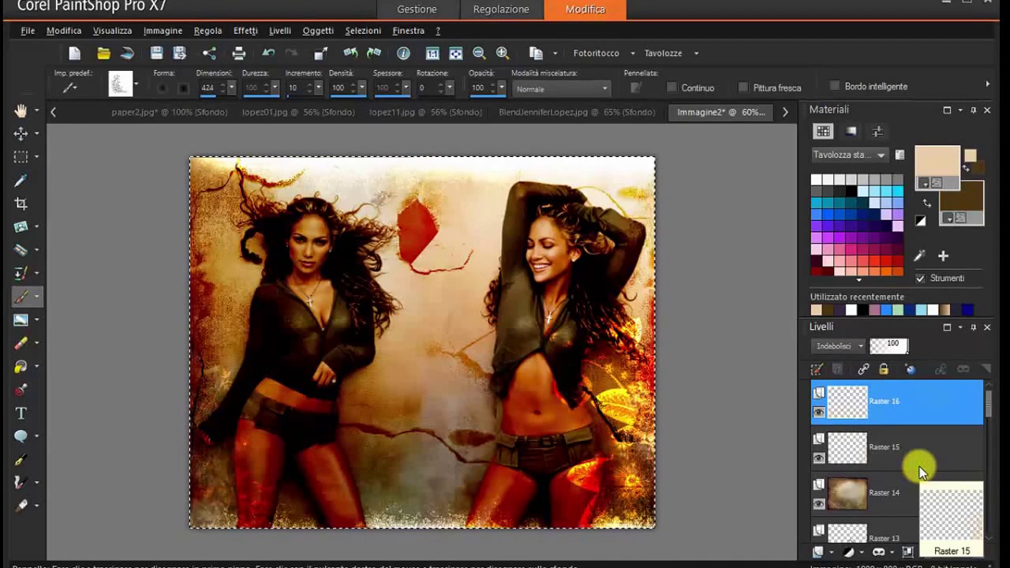
- Add a new raster layer above Raster 16 with the default settings
click(821, 551)
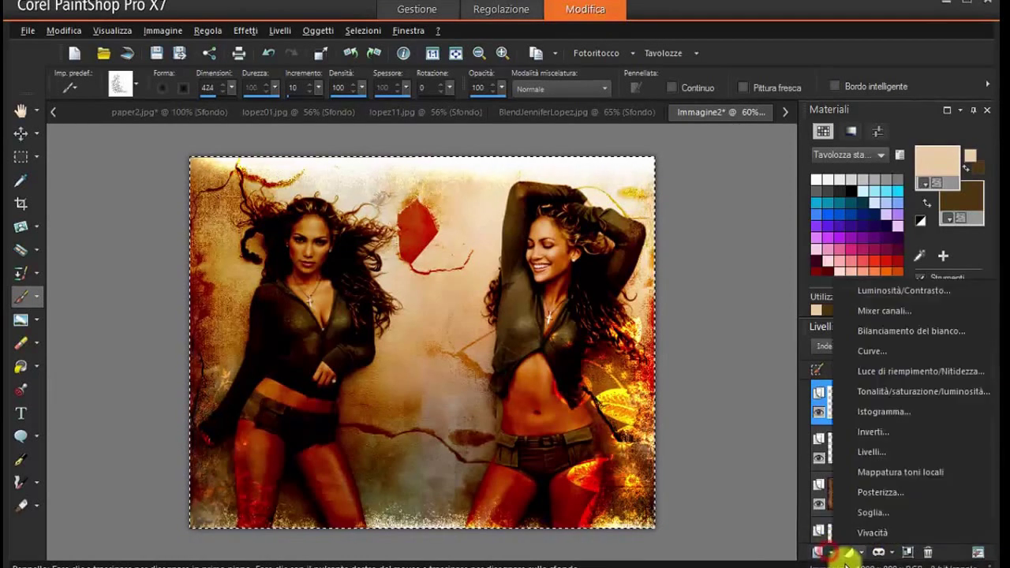
click(820, 552)
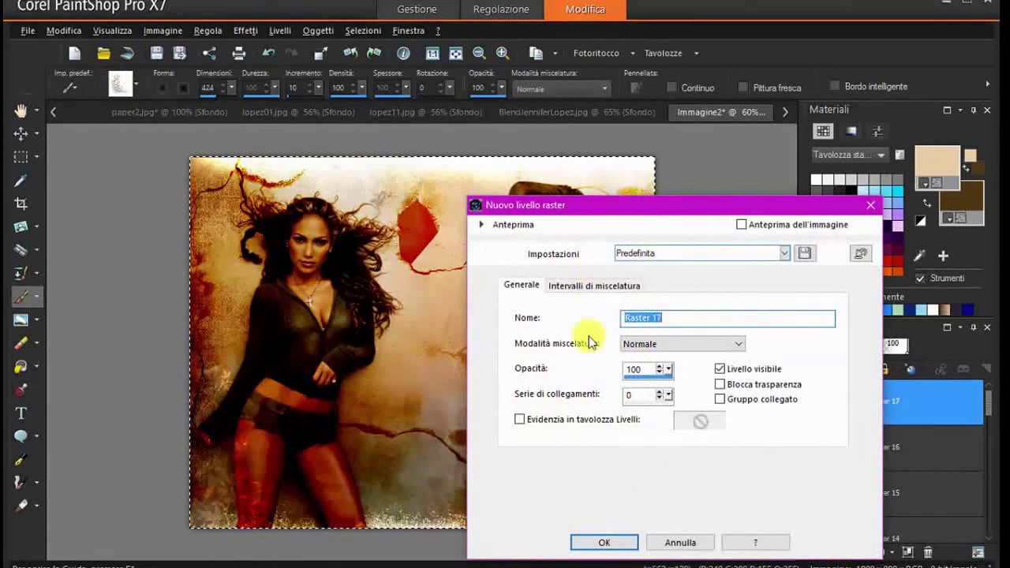
click(597, 546)
- Check the finished reference image BlendJenniferLopez.jpg, return to Immagine2 and choose a cosmic light brush tip with a curved ray shape
click(565, 112)
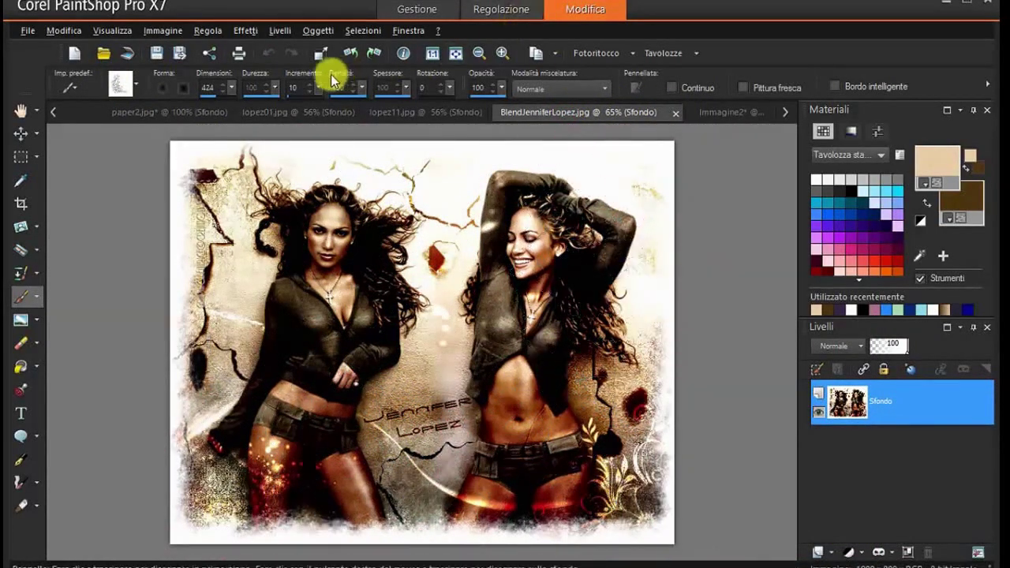
click(710, 112)
click(135, 88)
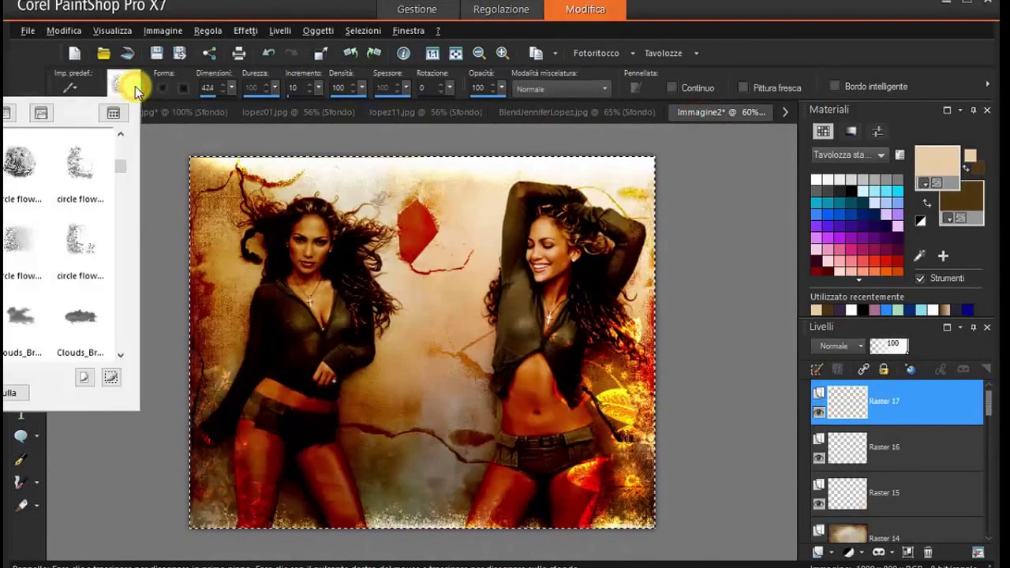
click(120, 355)
click(120, 355)
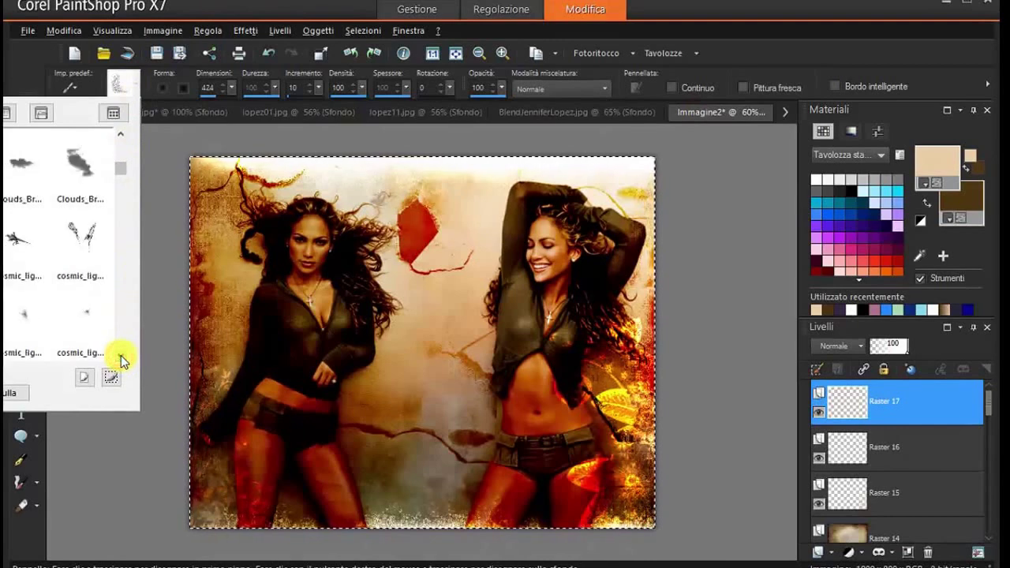
click(120, 356)
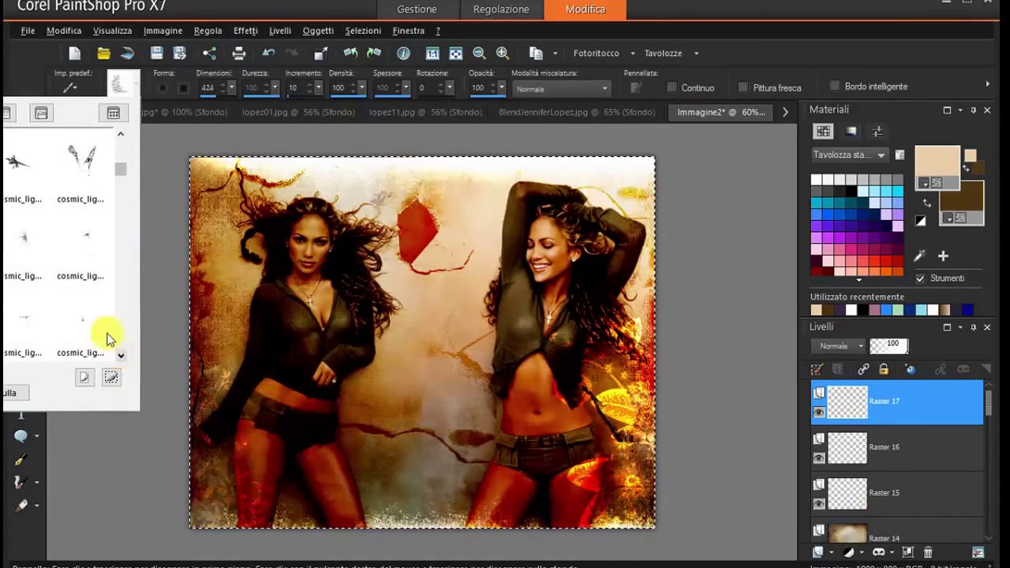
click(135, 402)
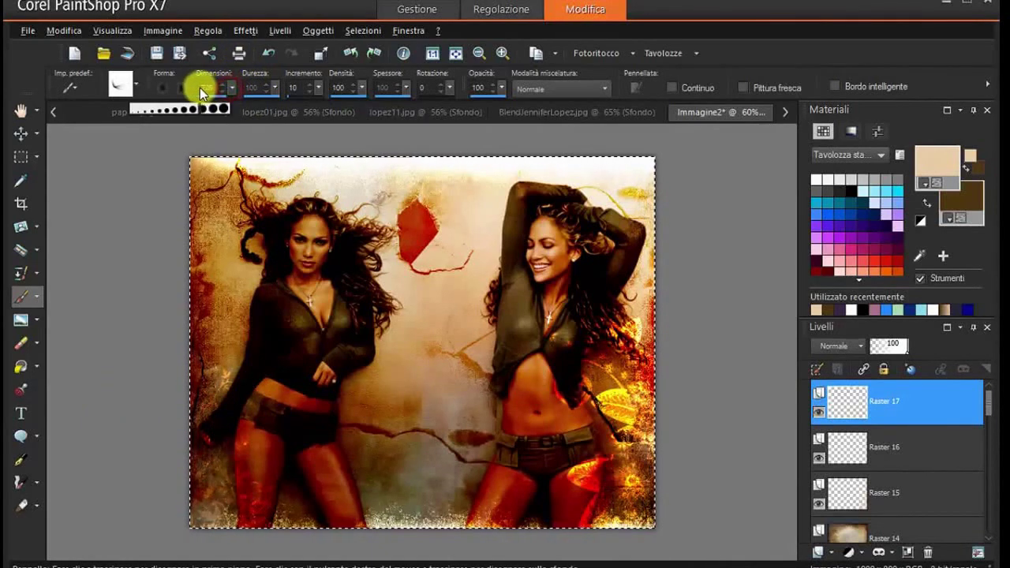
- Set the brush size to 697, try stamping the light rays on the image's lower-left corner, and undo the stamp
drag(200, 87, 189, 88)
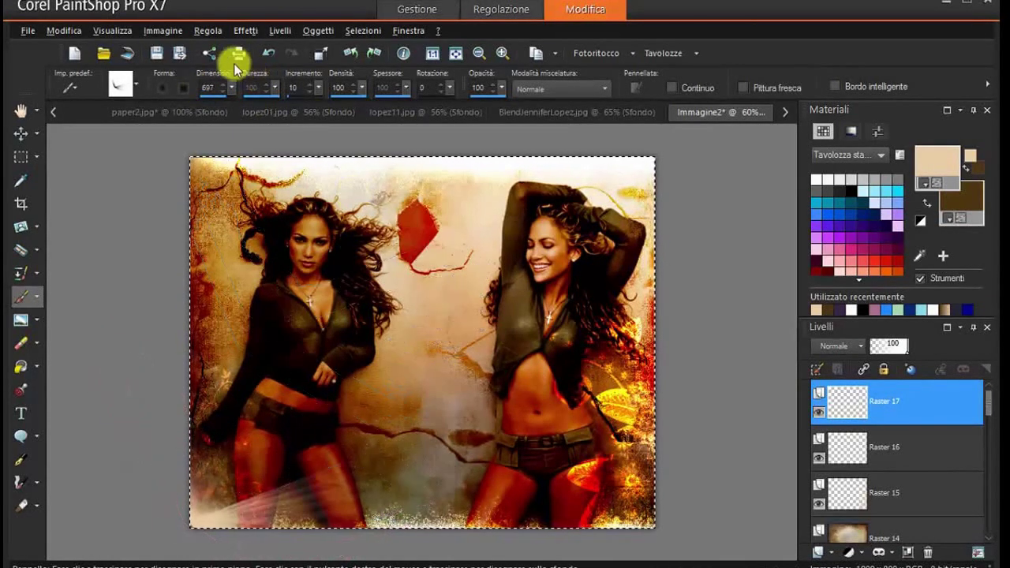
click(269, 53)
click(269, 53)
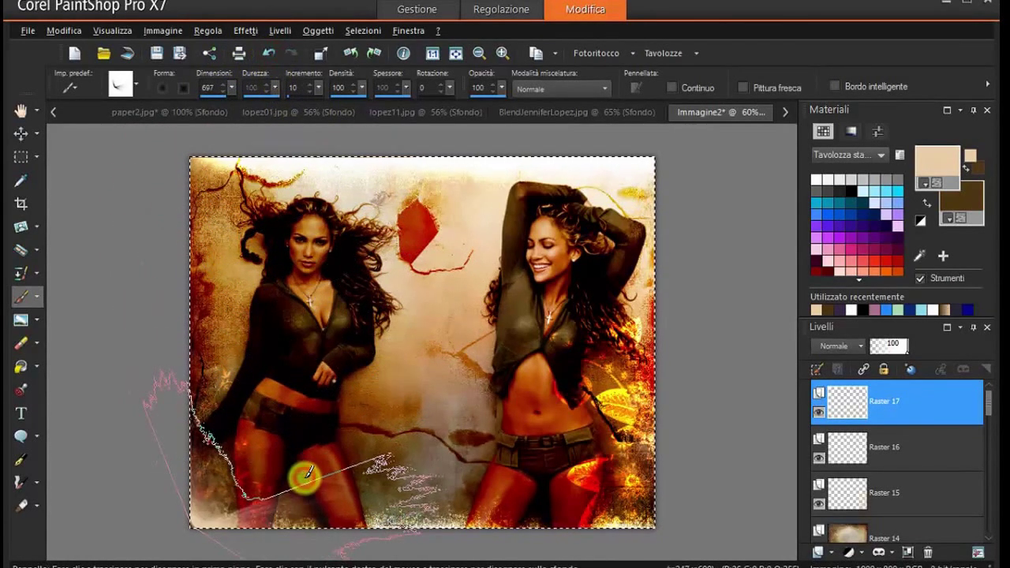
- Stamp the light rays on the image's lower-left corner and set Raster 17 to Indebolisci with an opacity of 83
click(861, 345)
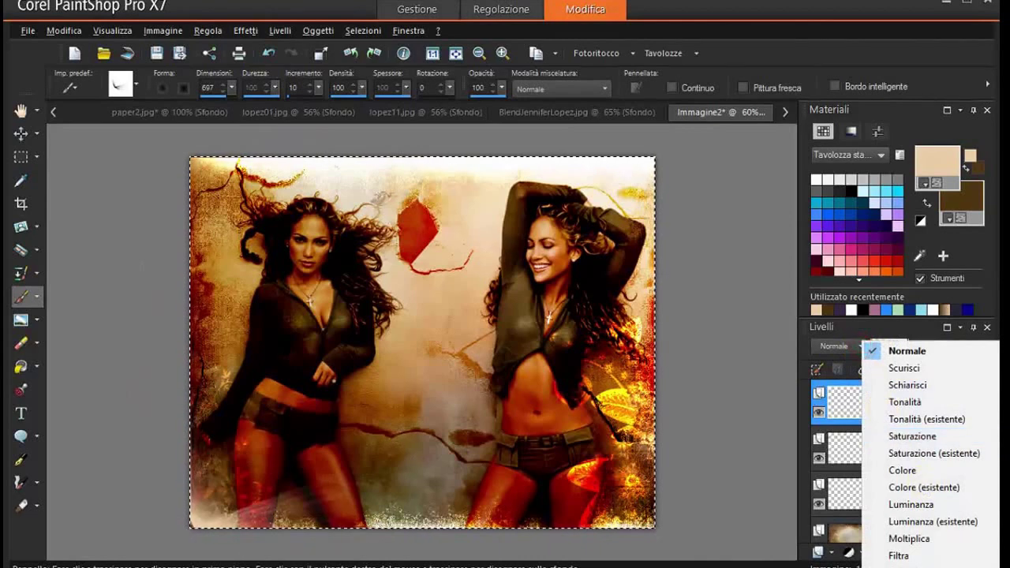
click(907, 566)
click(860, 346)
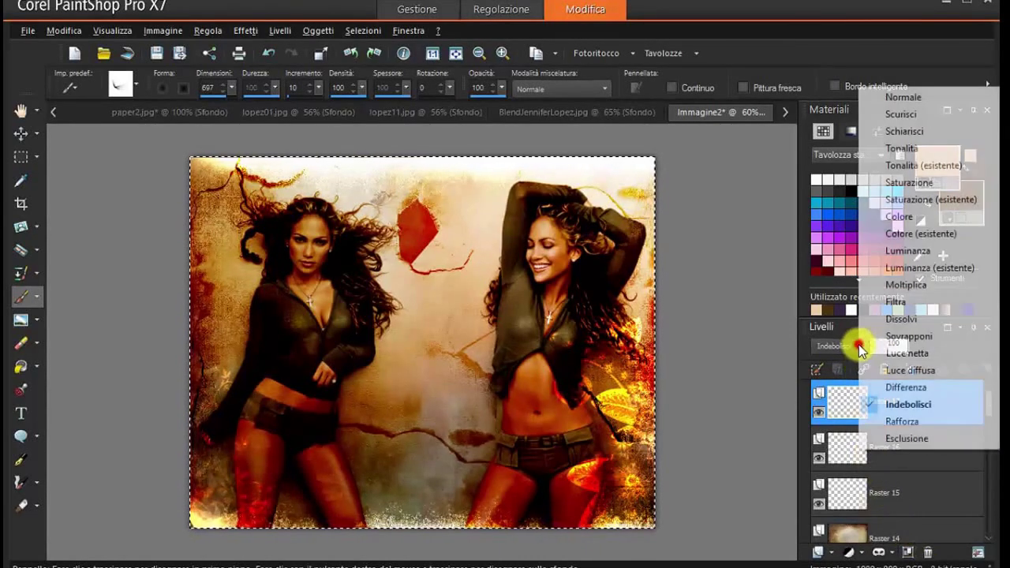
click(923, 340)
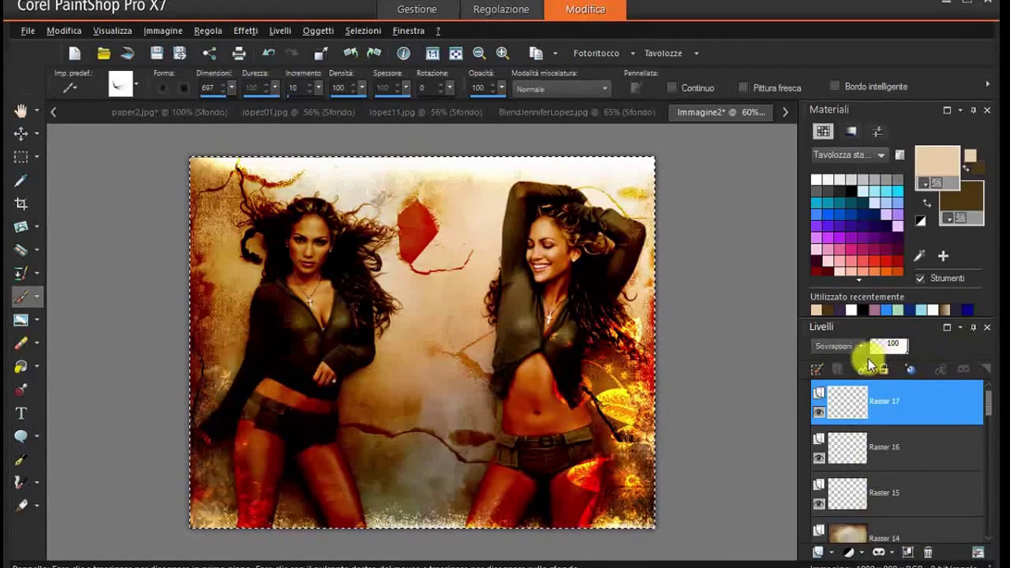
click(865, 351)
click(906, 458)
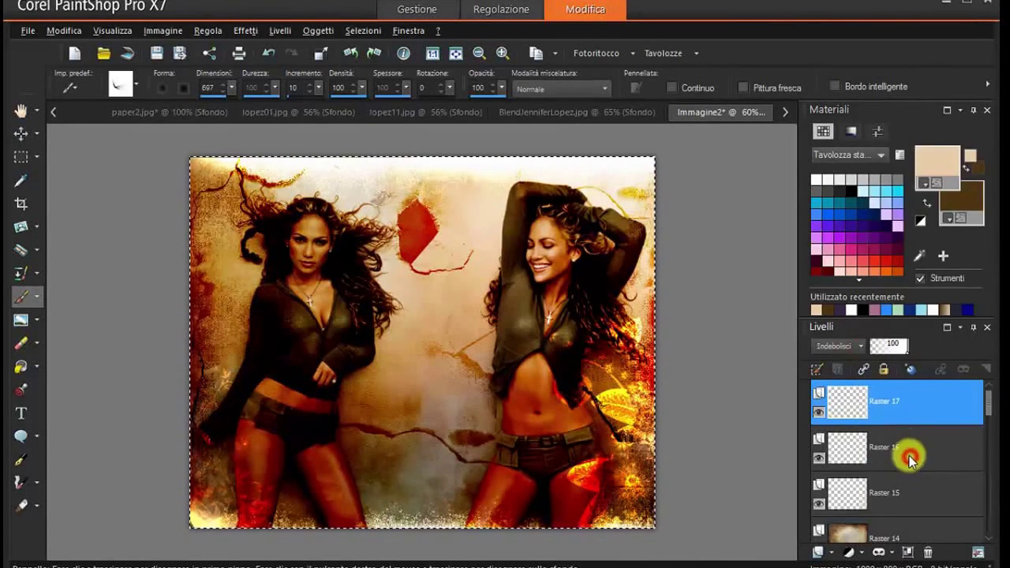
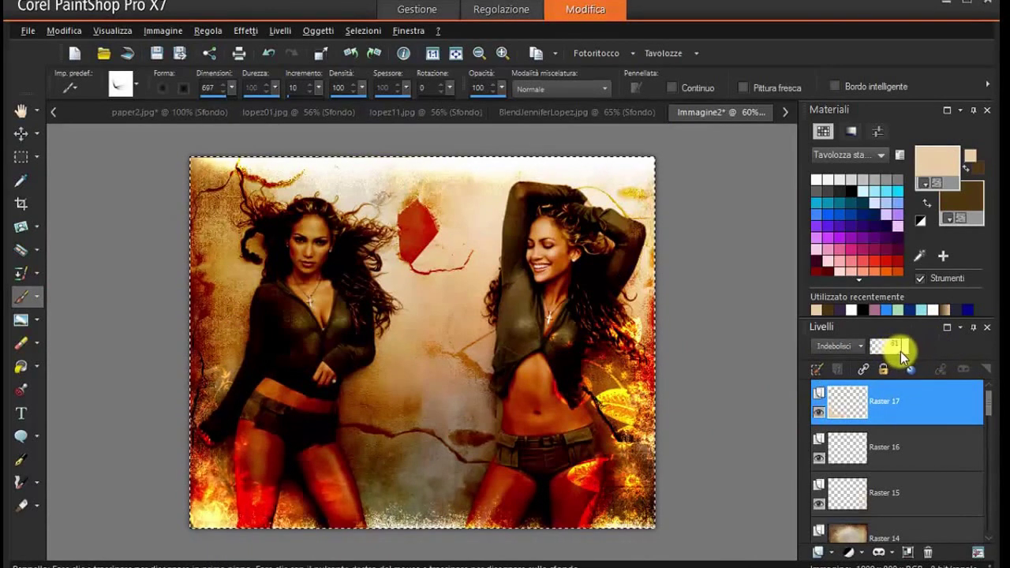
- Choose the cosmic light brush tip with long diagonal streaks and stamp it at size 800 on the image's lower-right area
click(138, 83)
click(119, 360)
click(120, 361)
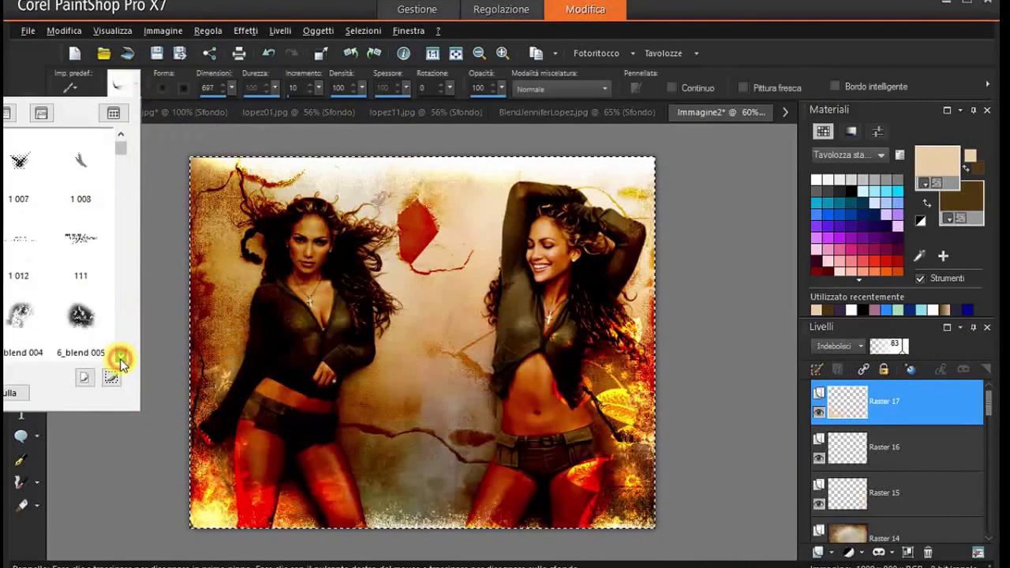
click(120, 361)
click(120, 360)
click(120, 360)
click(120, 360)
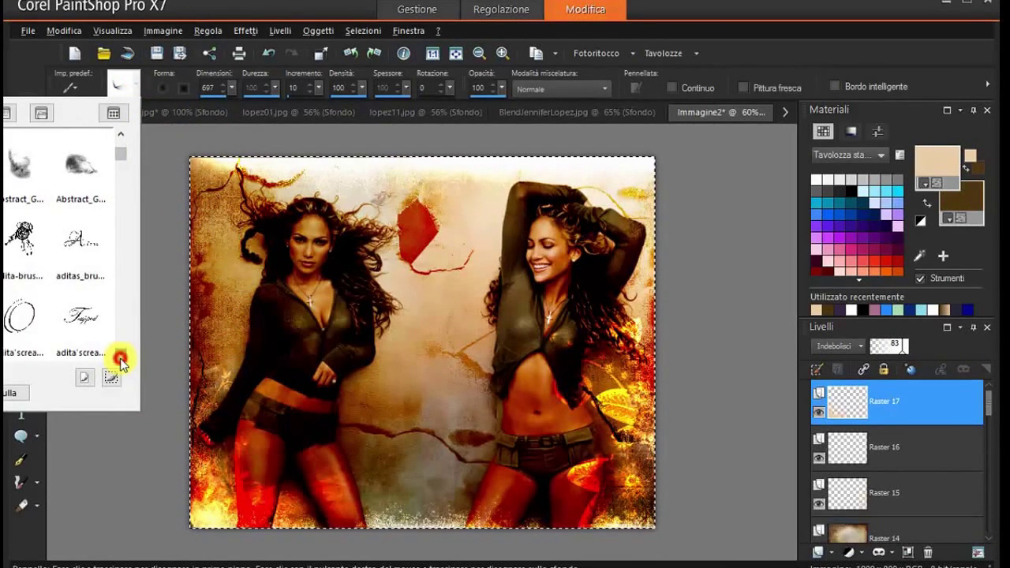
click(120, 361)
click(120, 361)
click(120, 361)
click(120, 360)
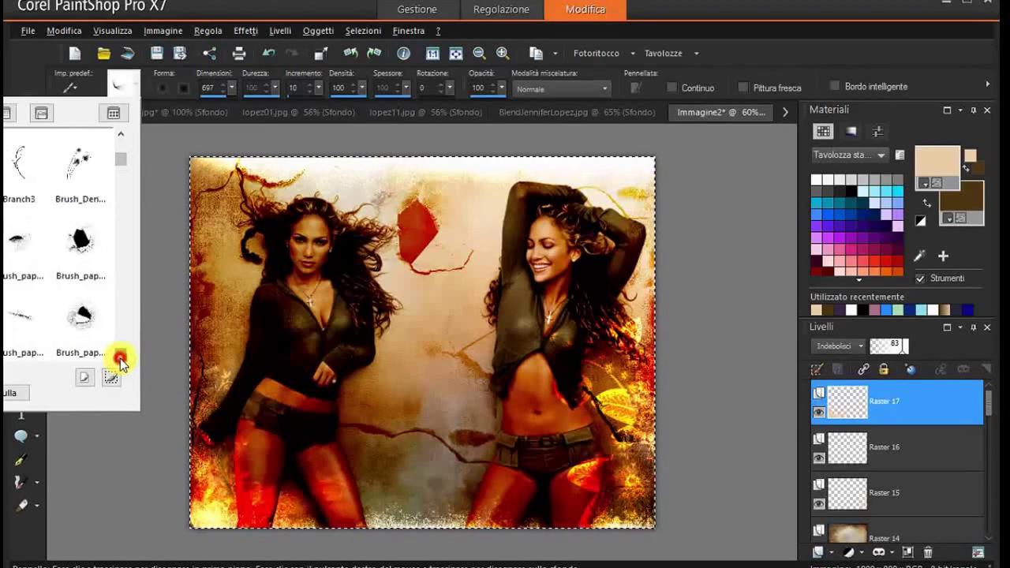
click(120, 360)
click(120, 360)
click(120, 360)
click(120, 360)
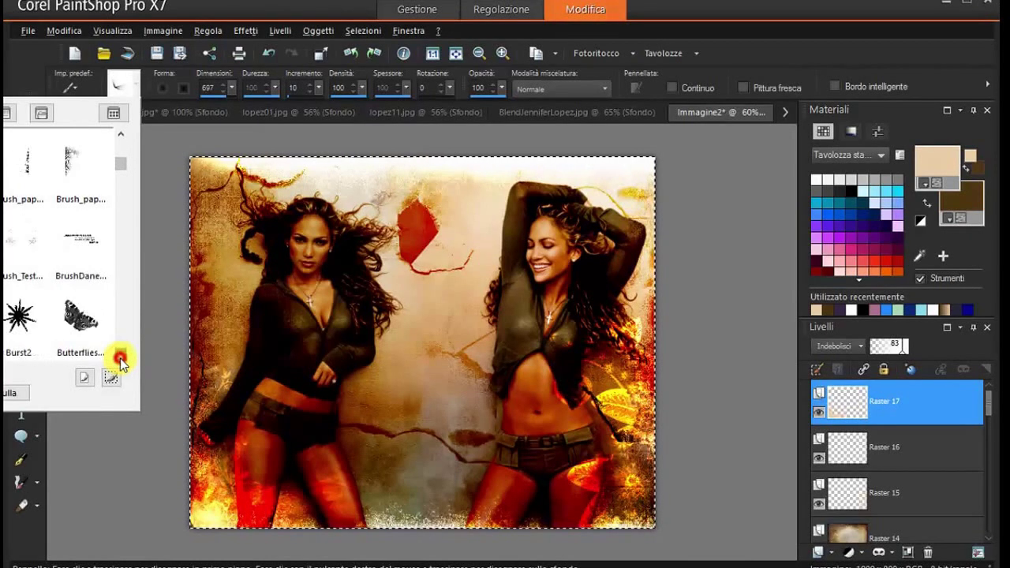
click(120, 360)
click(120, 361)
click(120, 361)
click(120, 361)
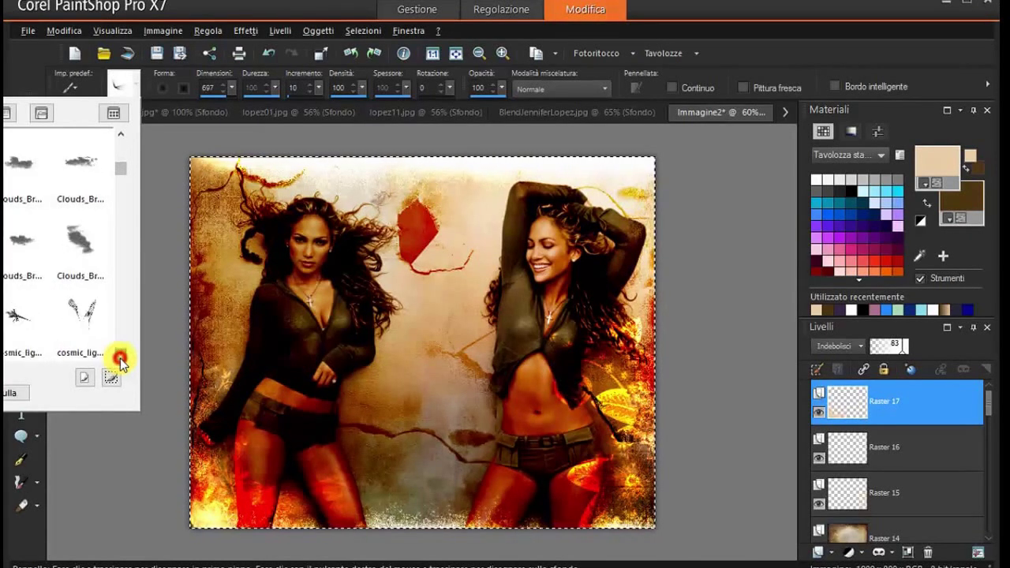
click(120, 360)
click(120, 360)
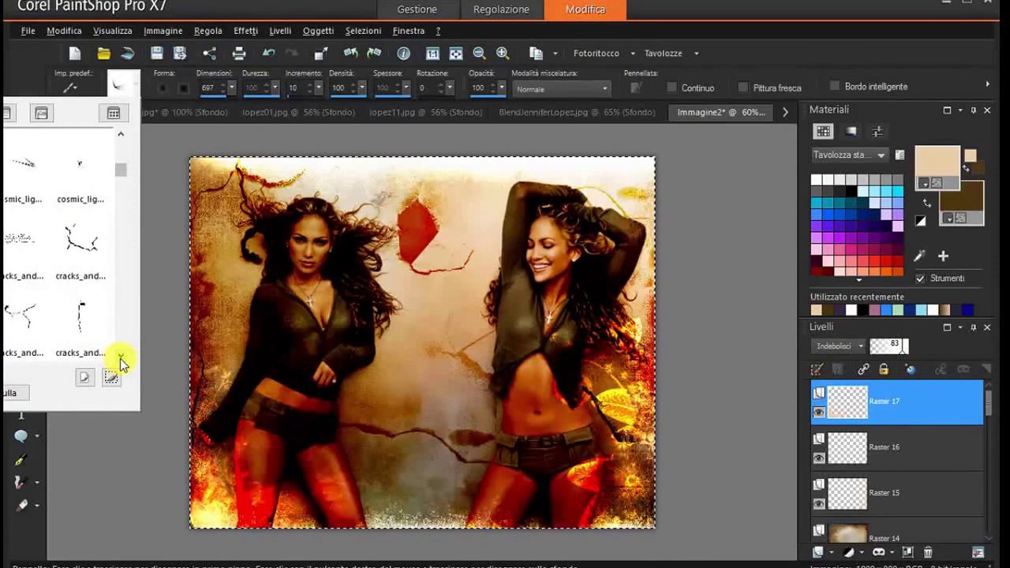
click(118, 139)
click(118, 139)
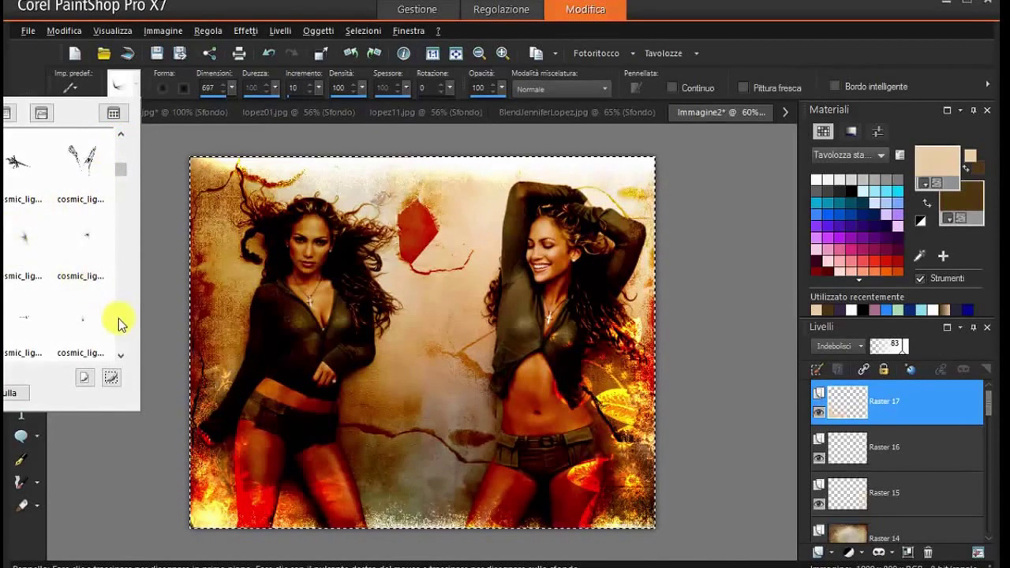
click(118, 357)
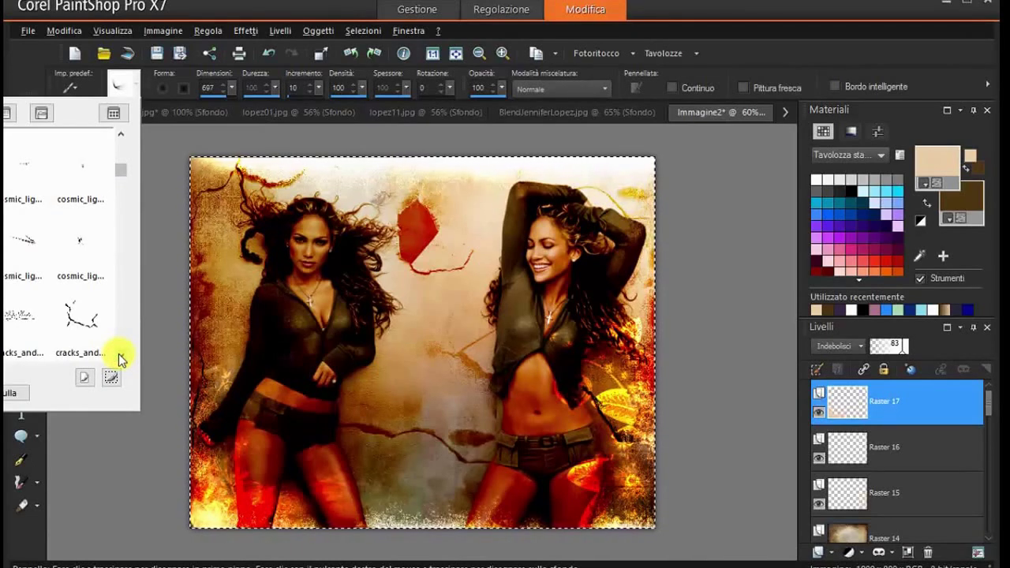
double_click(23, 234)
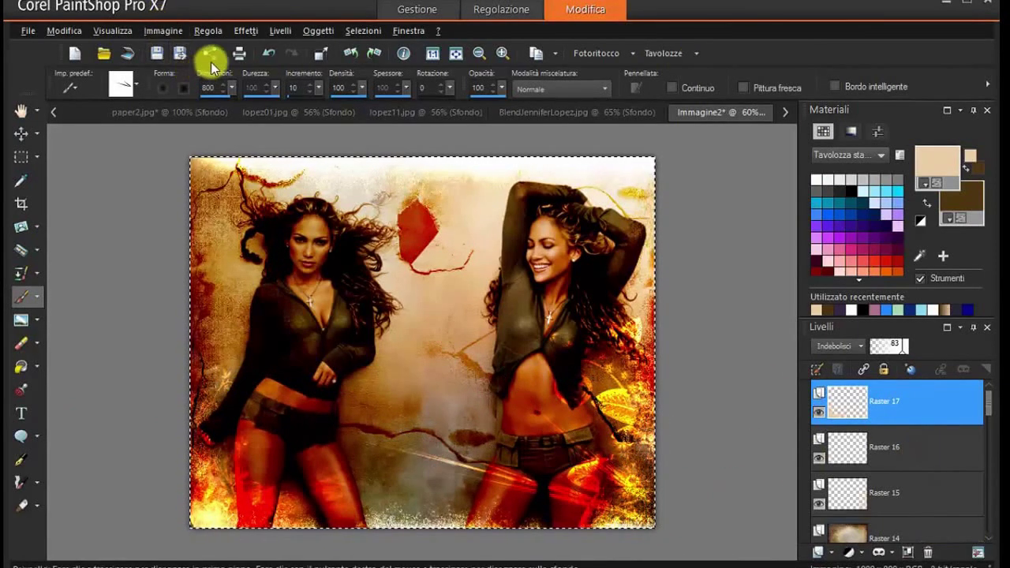
- Undo the light-streak stamp and add a new raster layer above Raster 17
click(268, 53)
click(828, 554)
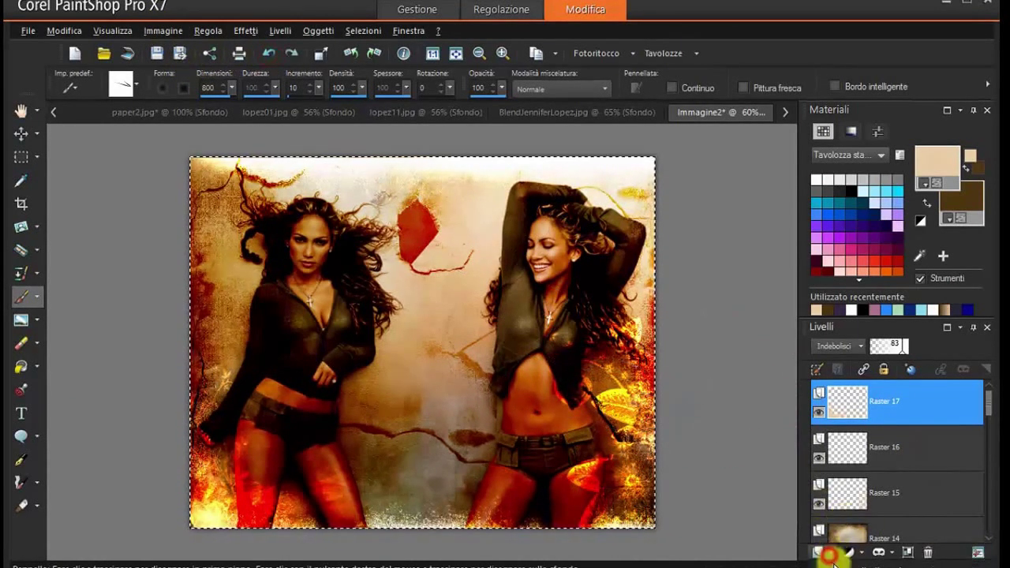
click(601, 541)
click(570, 417)
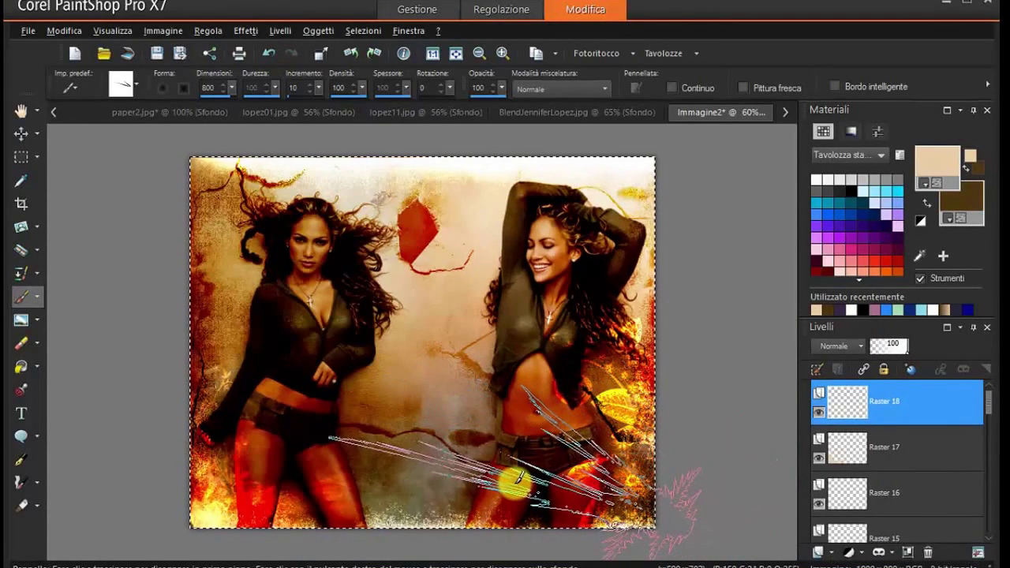
- Stamp the cosmic light streaks at size 800 on Raster 18 in the image's lower-right corner
click(518, 474)
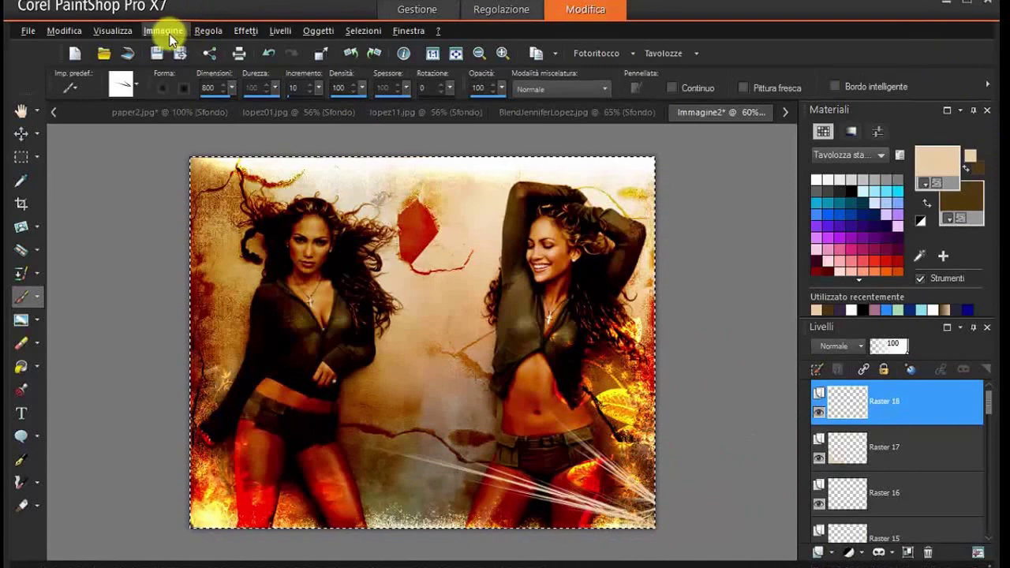
click(169, 35)
click(196, 264)
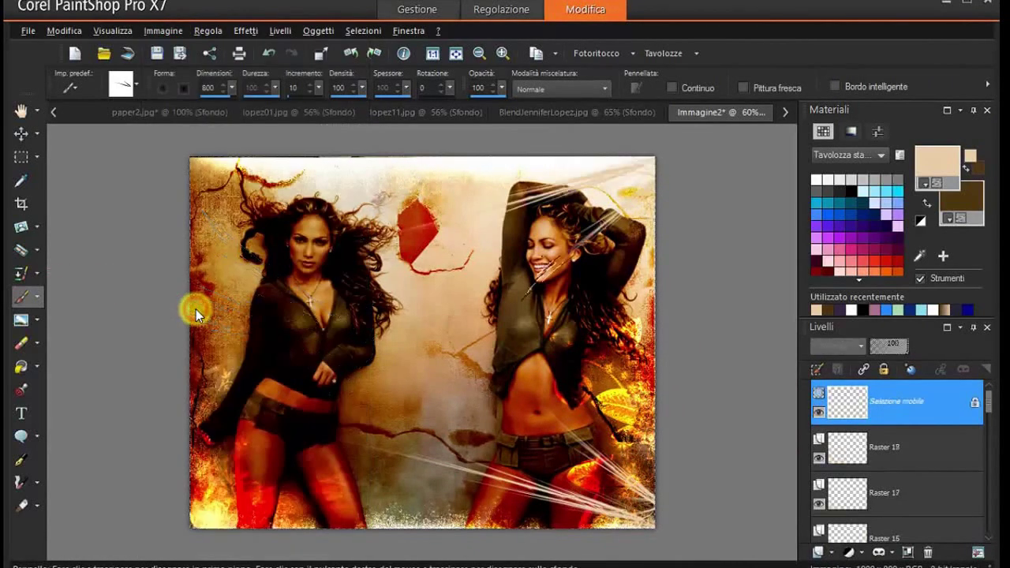
mouse_move(552, 237)
mouse_down()
mouse_move(733, 225)
mouse_move(750, 165)
mouse_move(694, 173)
mouse_up()
click(362, 31)
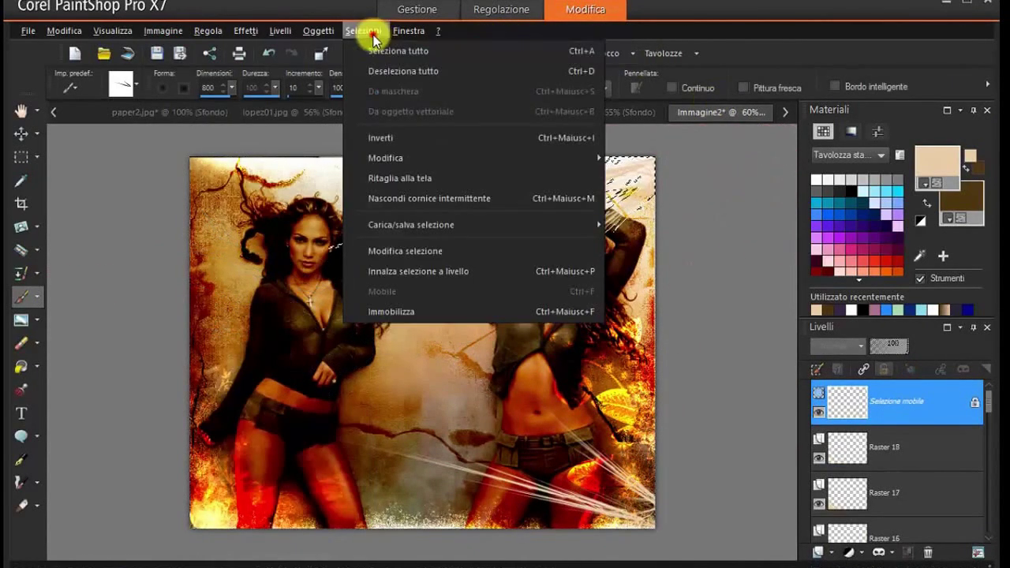
click(385, 70)
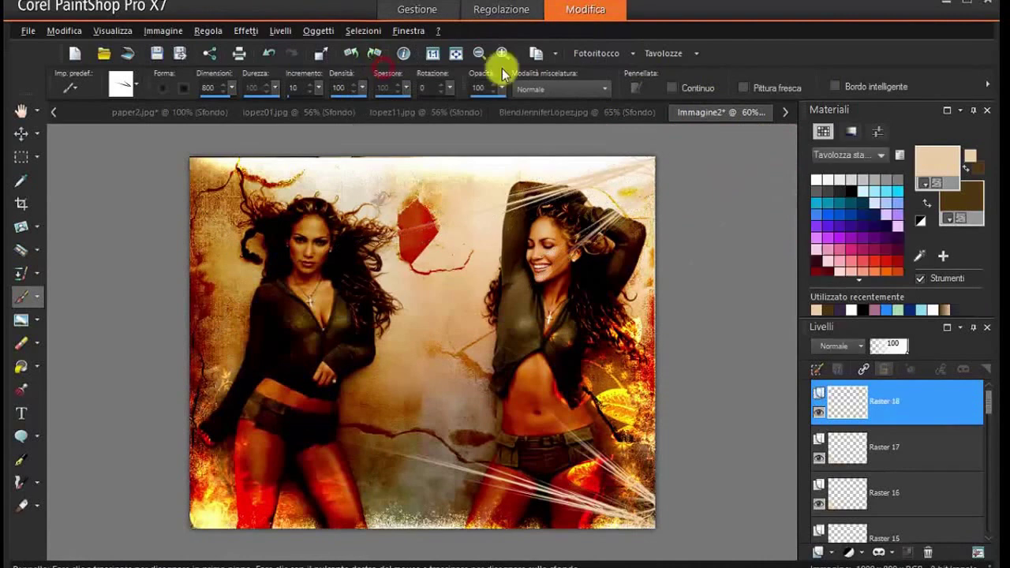
click(261, 57)
click(261, 57)
click(261, 57)
click(261, 57)
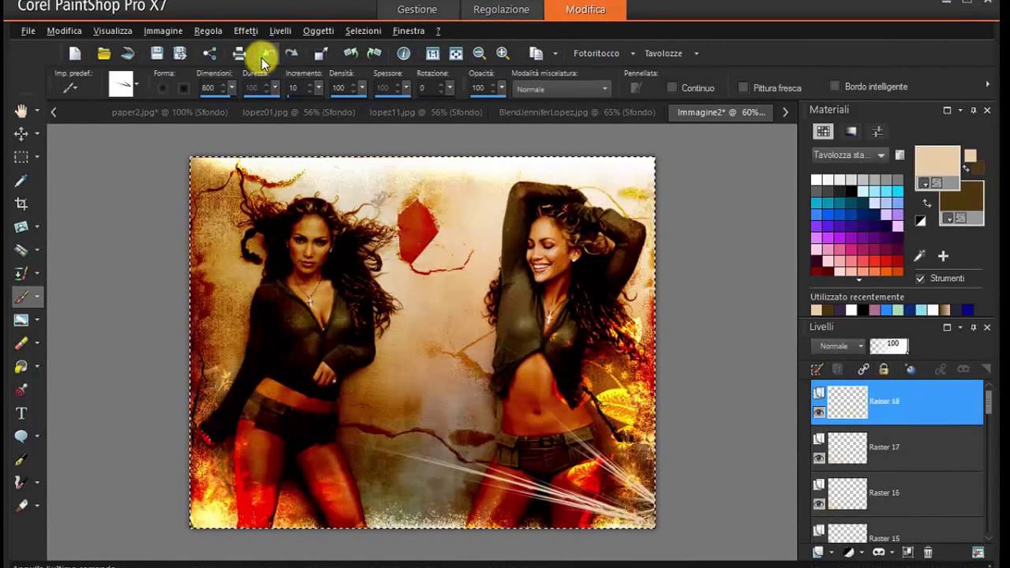
- Deselect the whole-image selection and flip Raster 18 vertically so the light streaks move to the image's upper-right corner
click(363, 31)
click(374, 68)
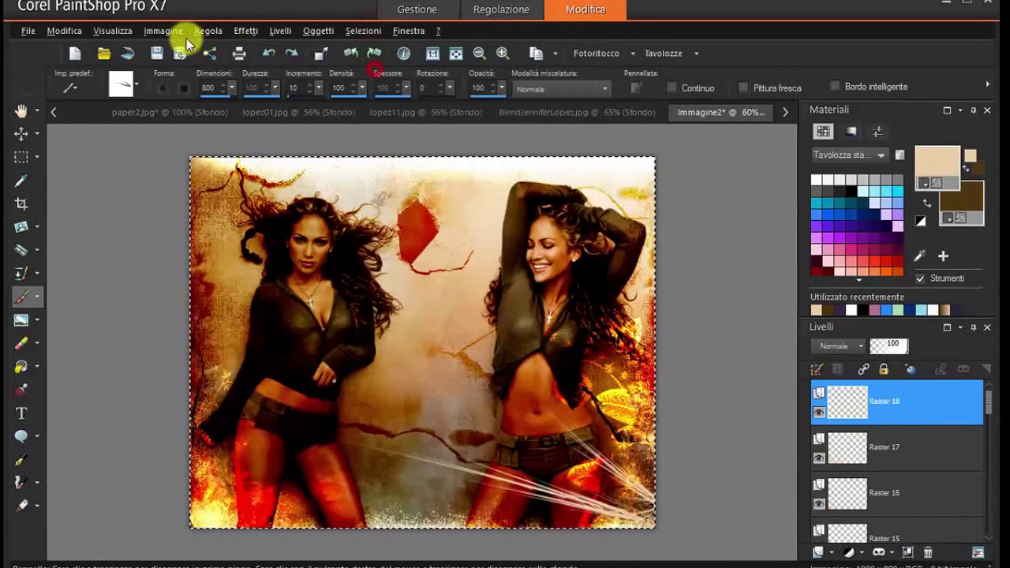
click(163, 31)
click(185, 301)
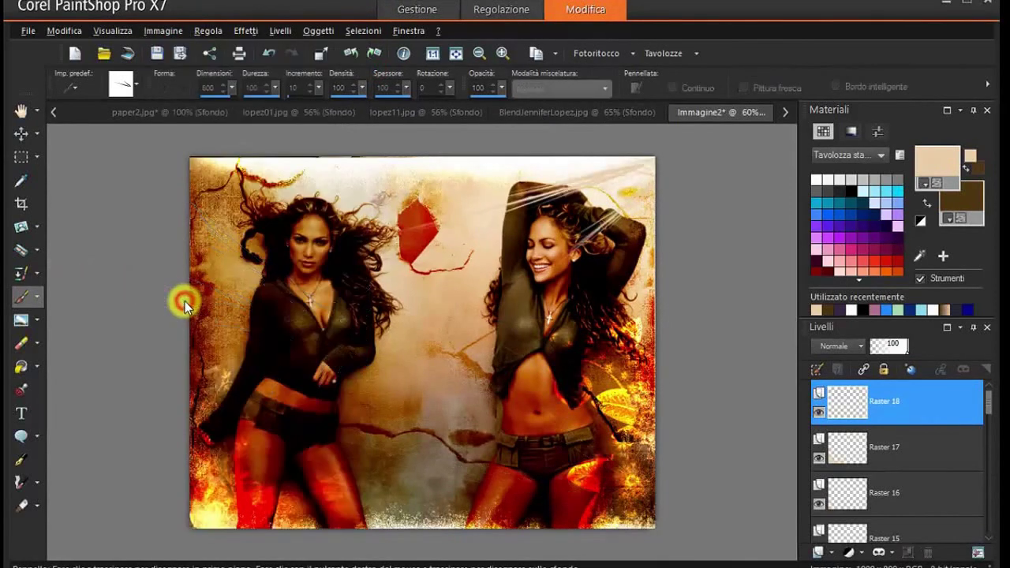
- Set Raster 18's blend mode to Indebolisci and add a new raster layer above it
click(860, 345)
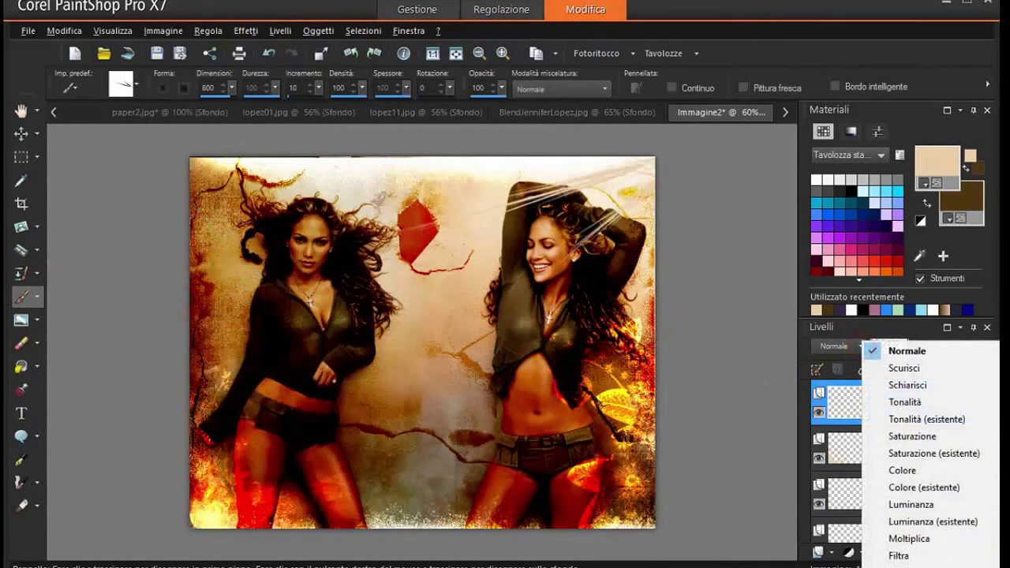
key(i)
key(Return)
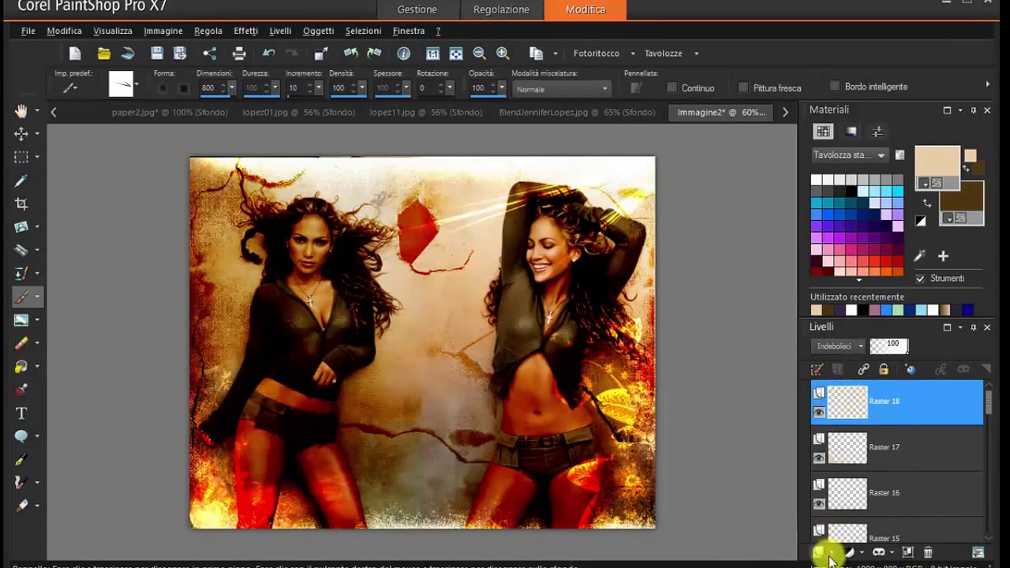
click(599, 541)
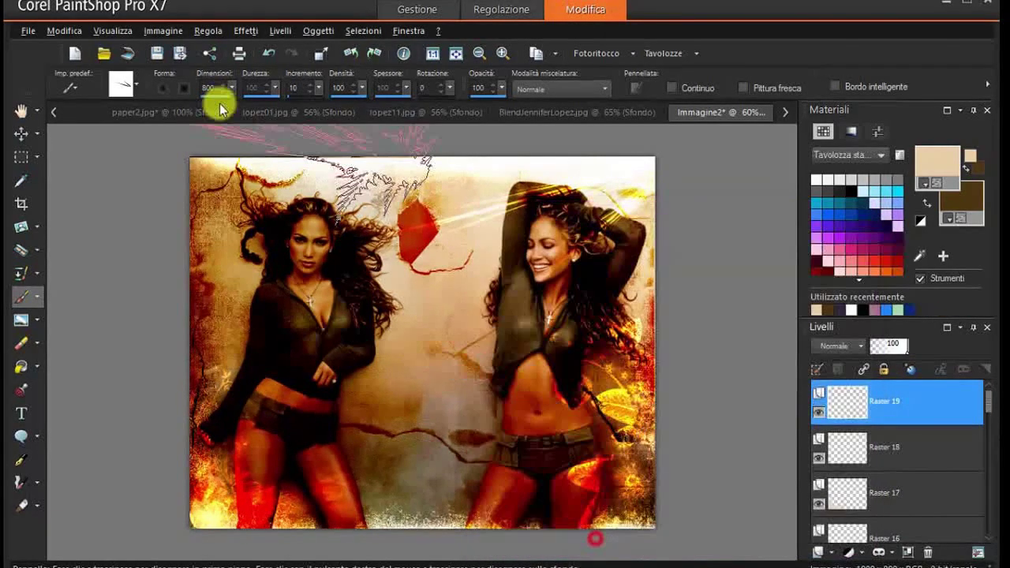
click(132, 87)
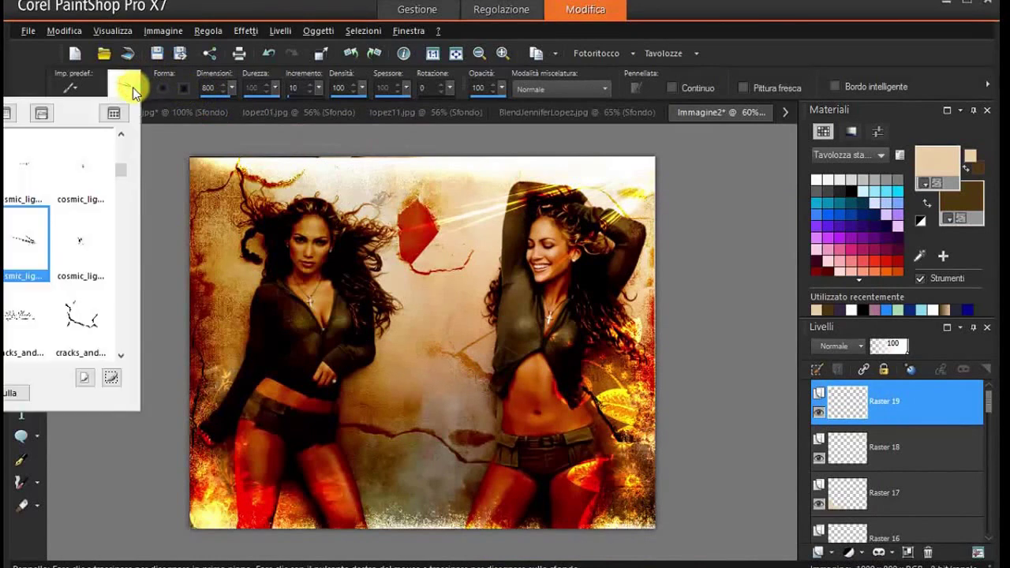
click(119, 352)
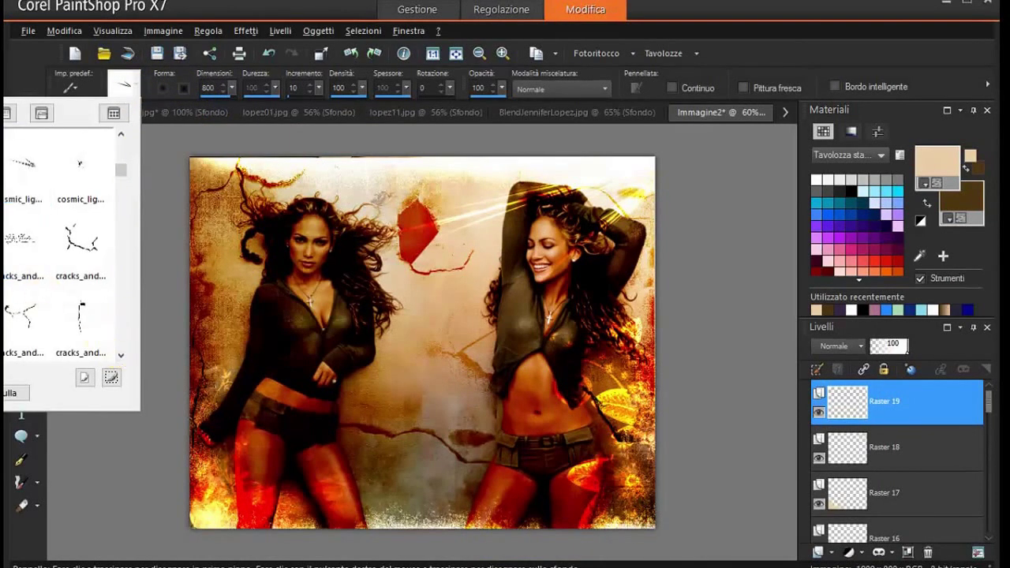
click(401, 295)
click(421, 312)
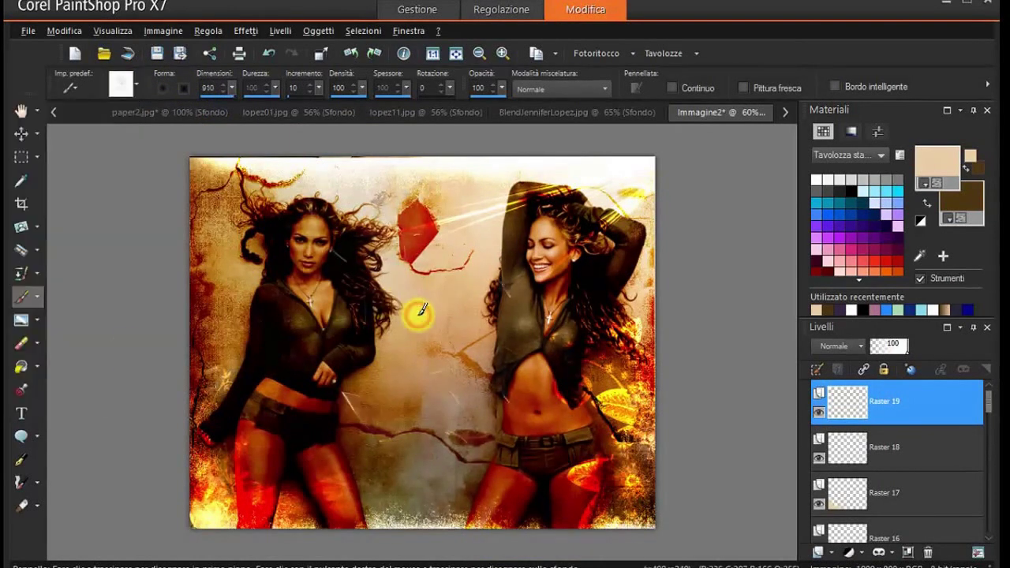
click(268, 53)
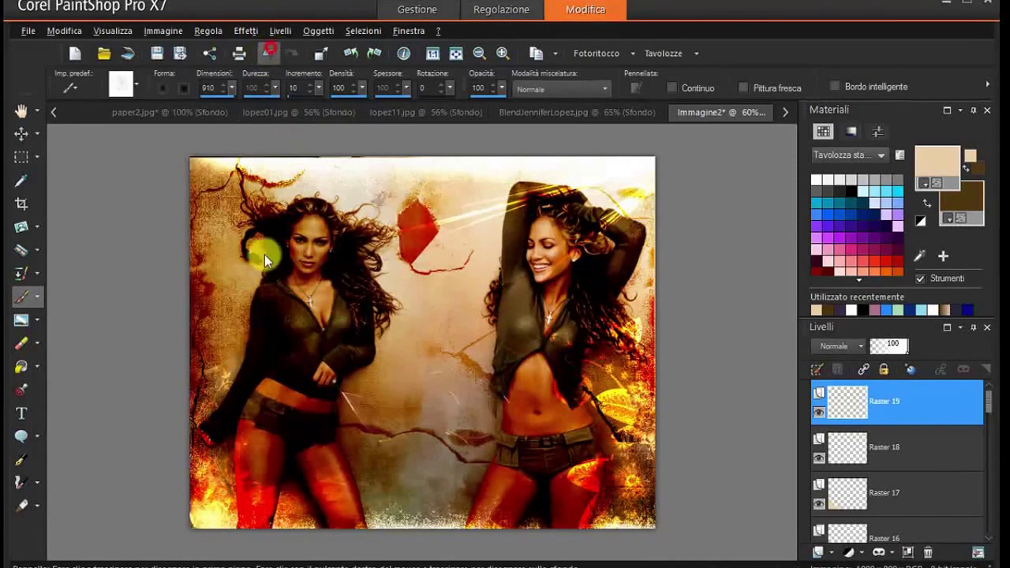
click(237, 294)
click(269, 53)
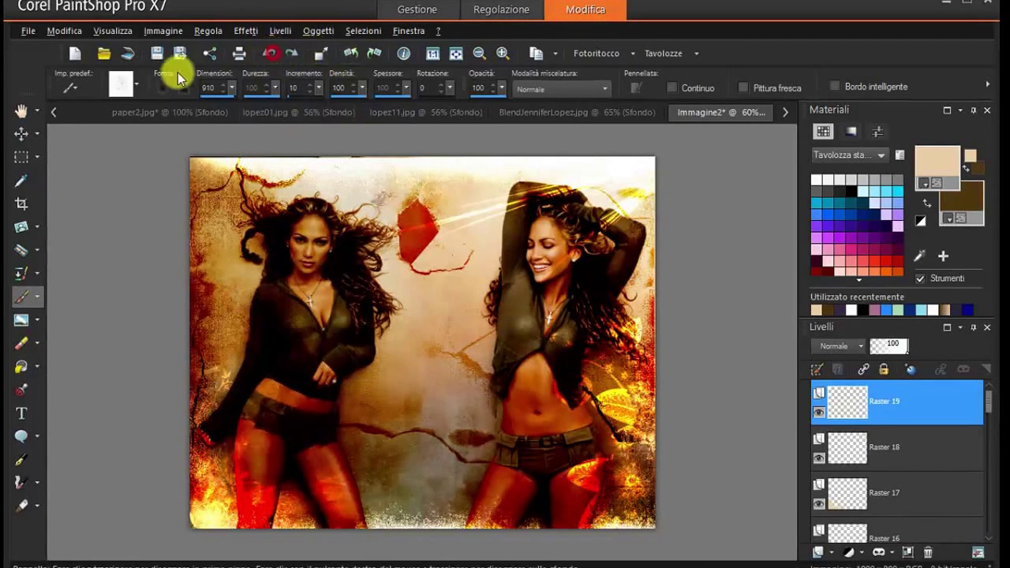
- Choose the branching crack brush tip and stamp it at size 403 between the two women at the image's lower edge
click(140, 87)
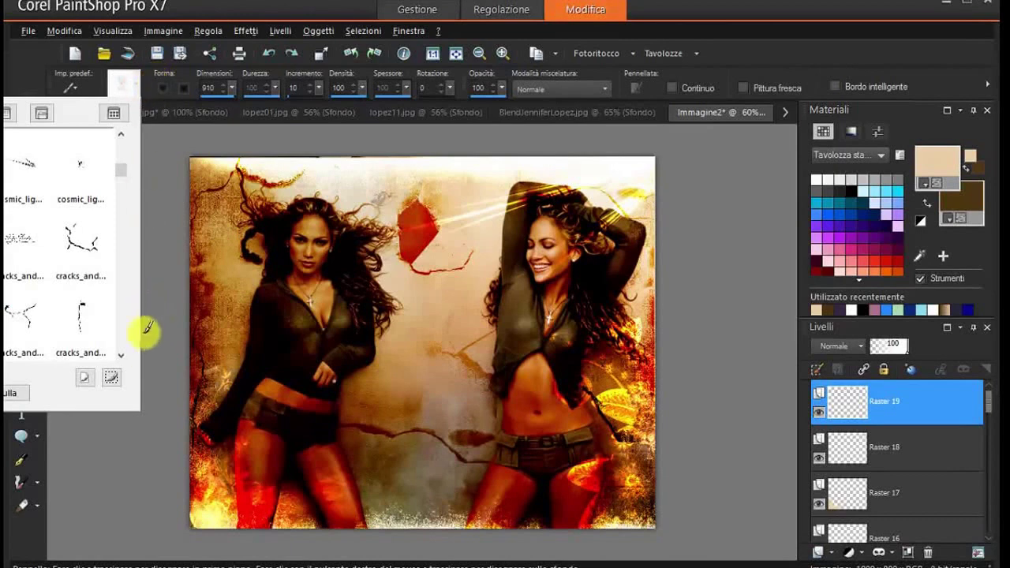
click(98, 247)
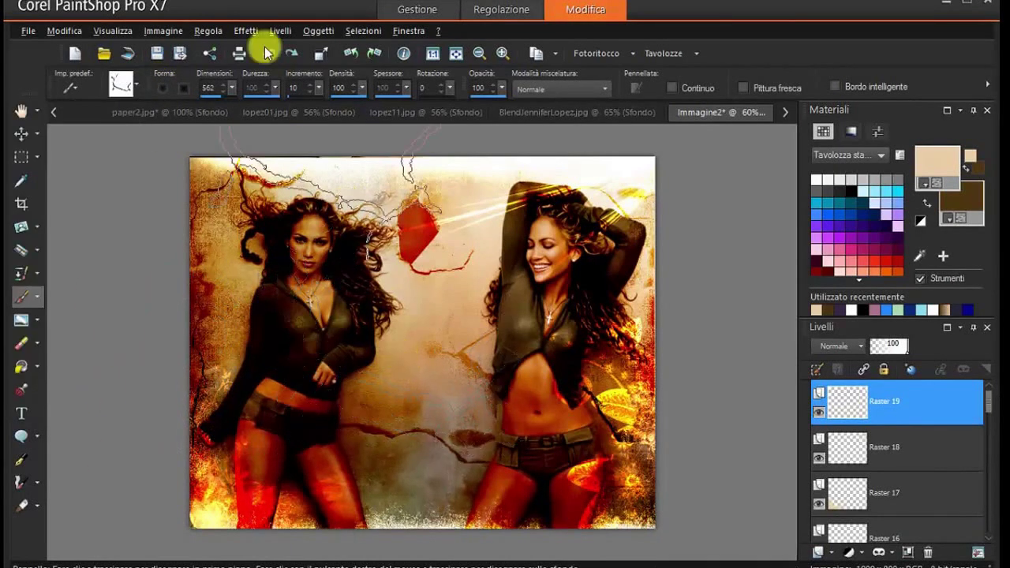
click(225, 88)
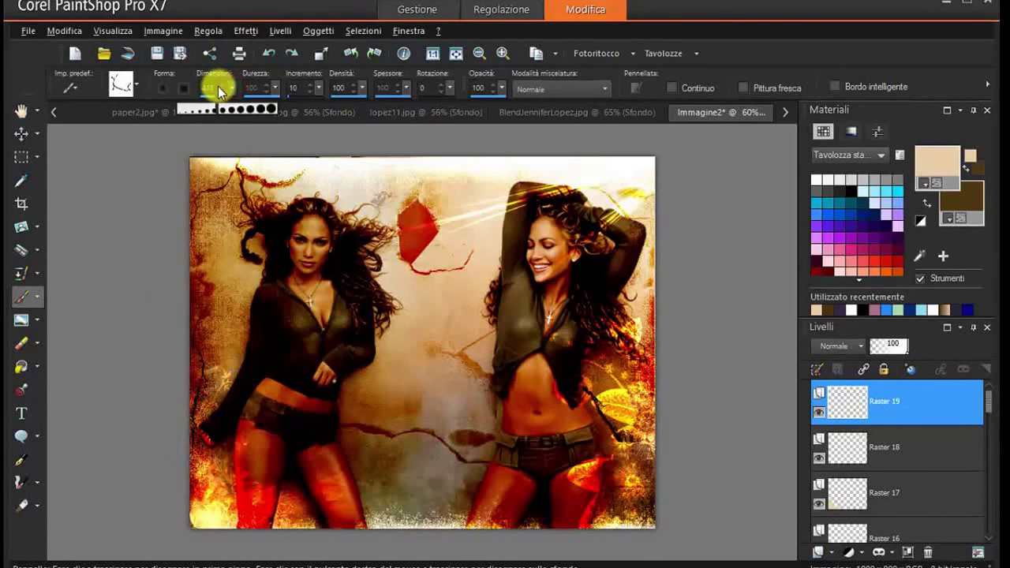
drag(249, 266, 272, 293)
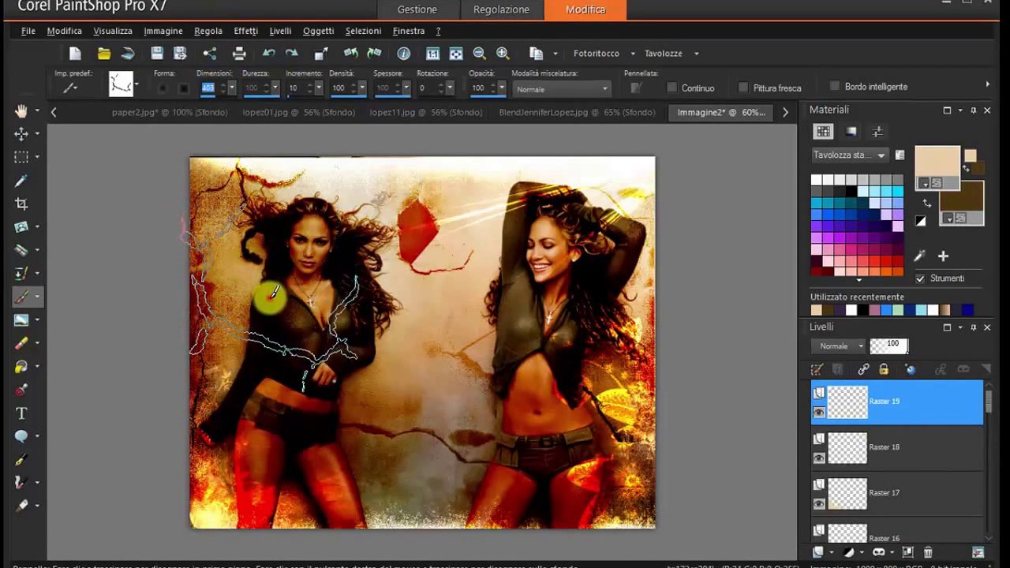
click(269, 53)
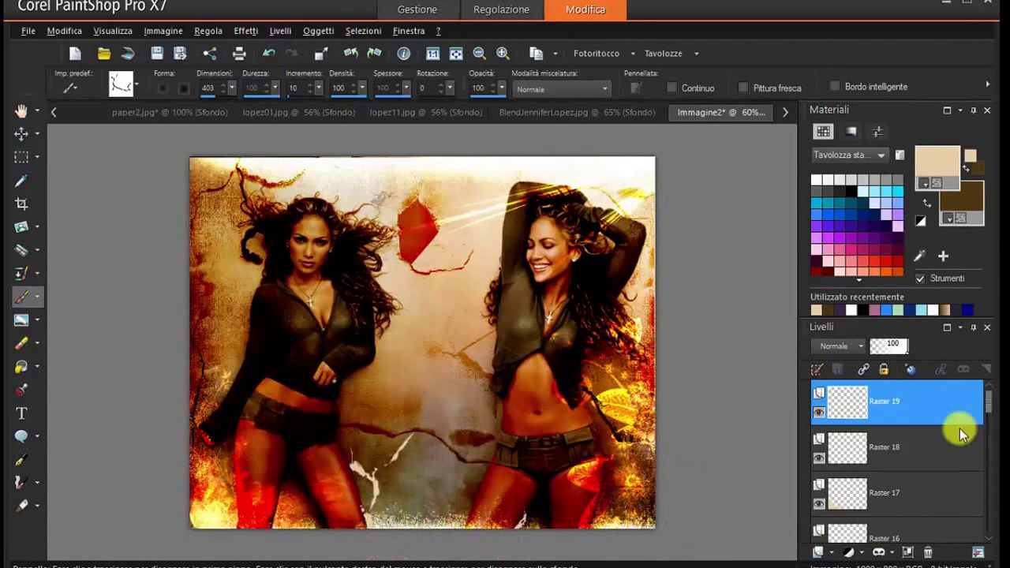
- Set Raster 19's blend mode to Rafforza and add a new raster layer above it
click(866, 345)
click(907, 565)
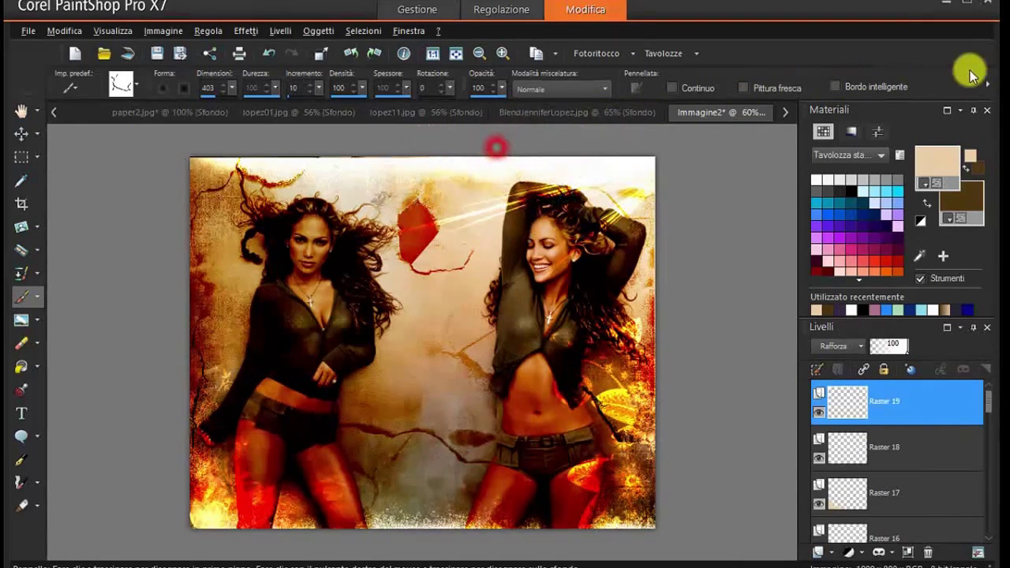
click(263, 55)
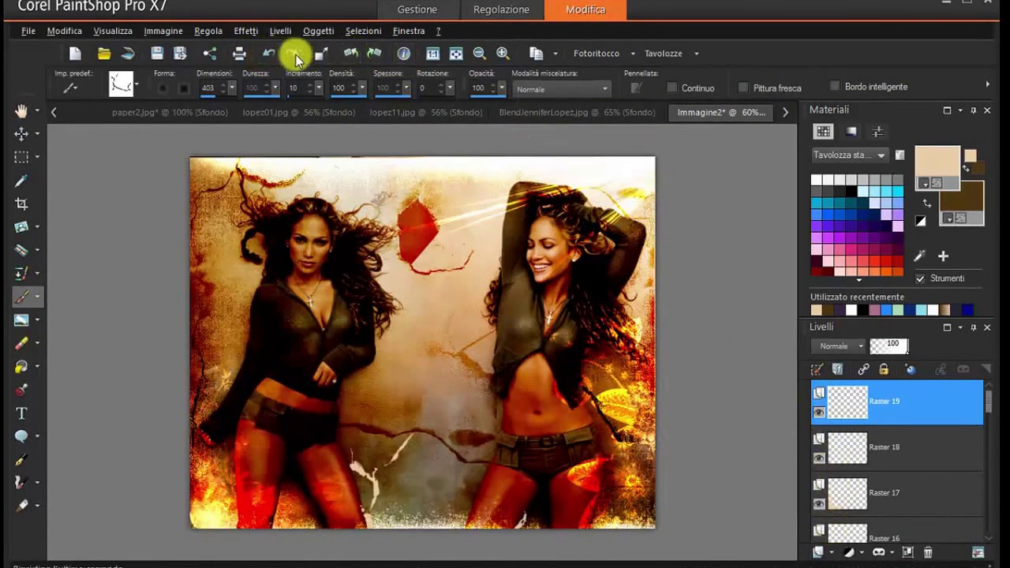
click(293, 52)
click(824, 552)
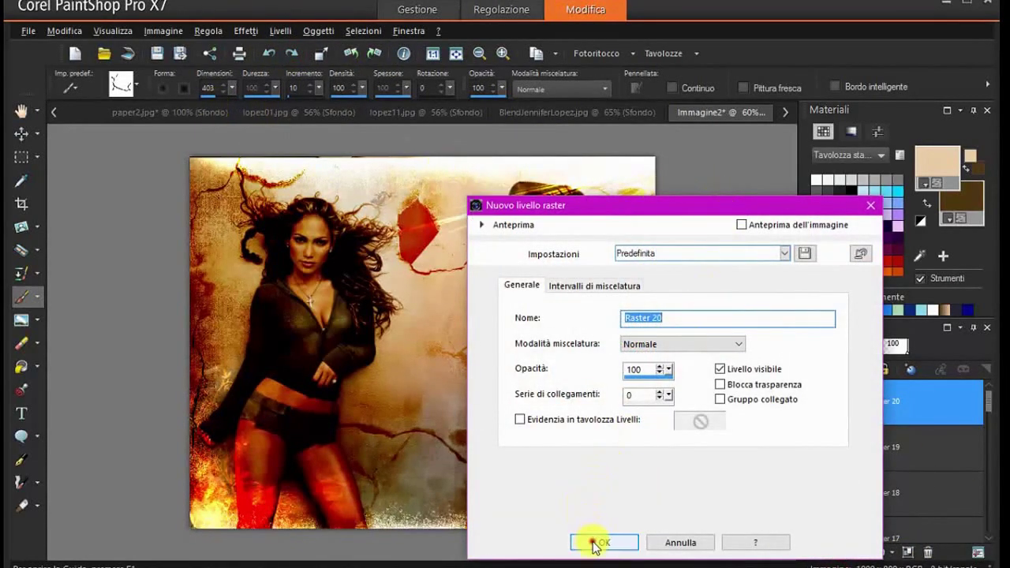
click(600, 543)
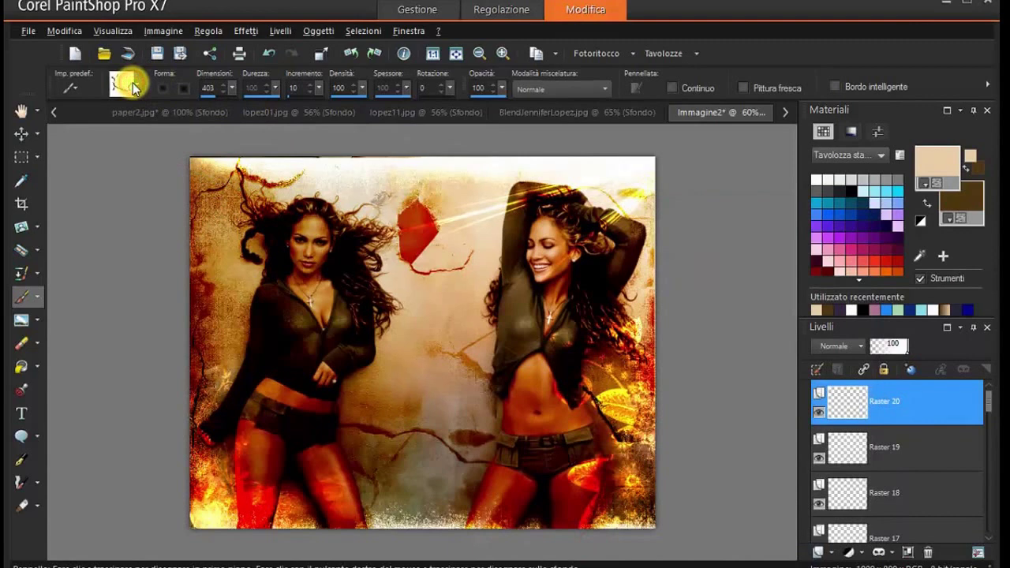
- Stamp the floral brush tip with scattered flowers and stars at size 360 around the left woman's head and set Raster 20 to Sovrapponi
click(134, 88)
drag(120, 352, 122, 357)
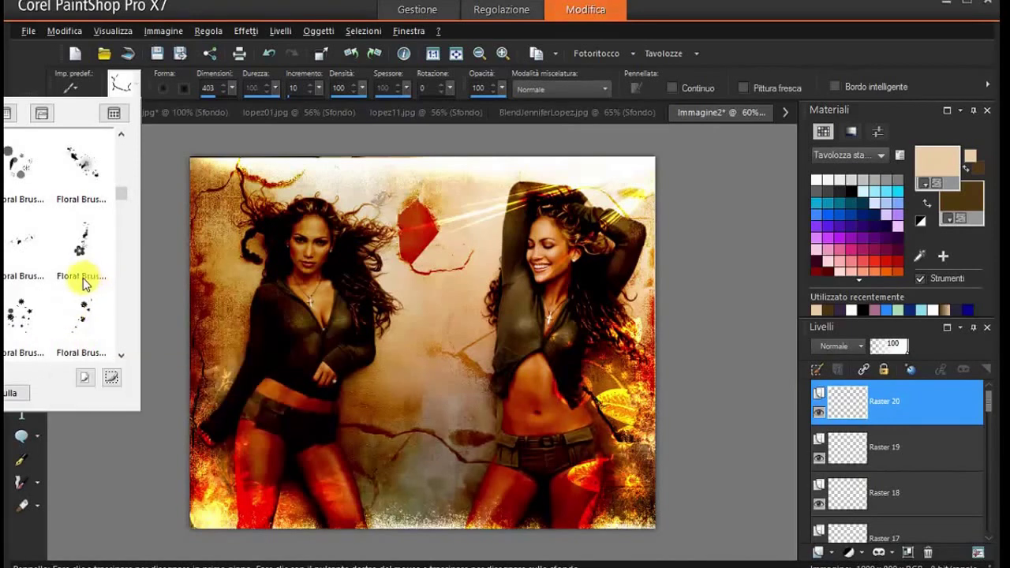
click(24, 315)
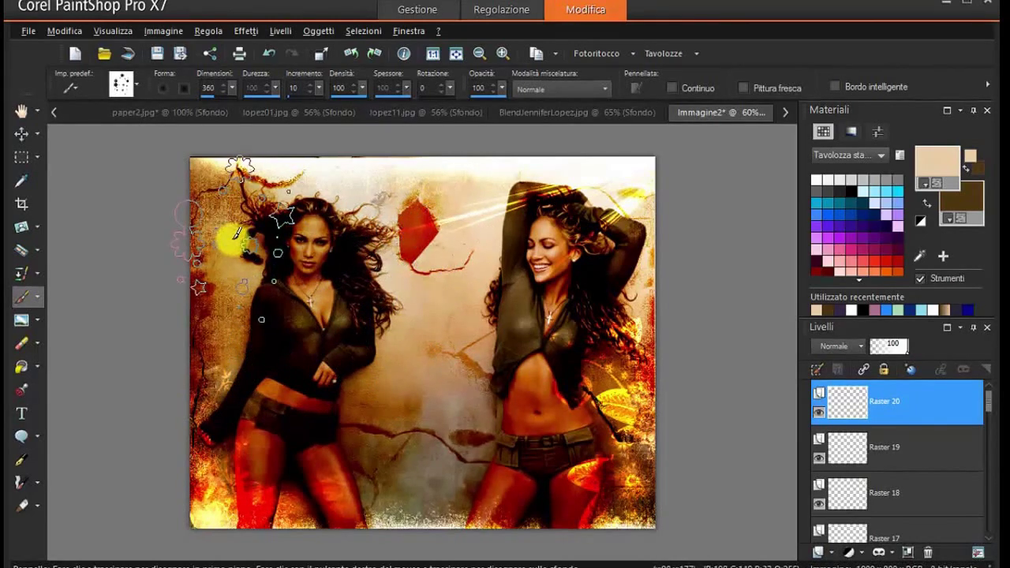
click(250, 234)
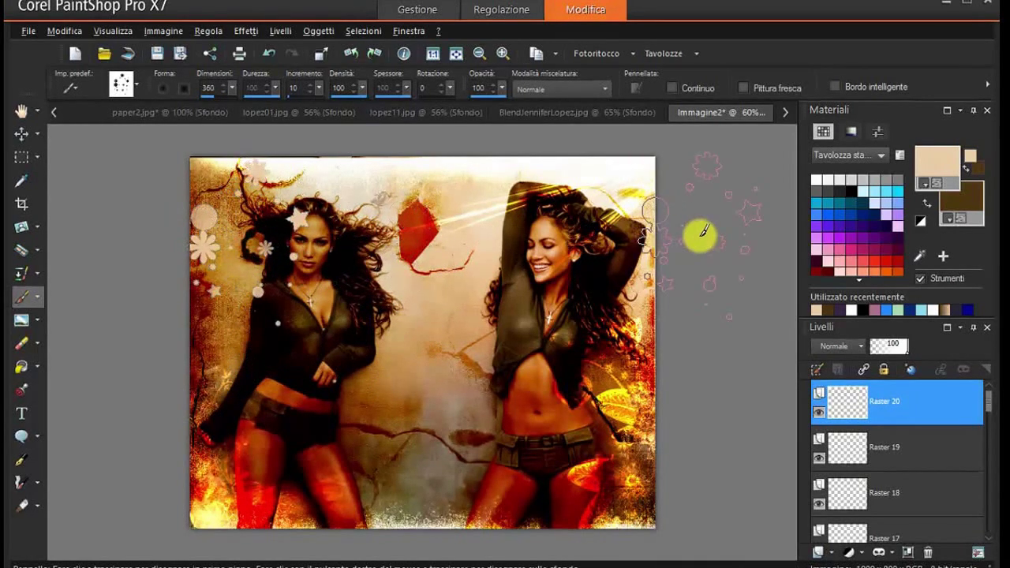
click(861, 345)
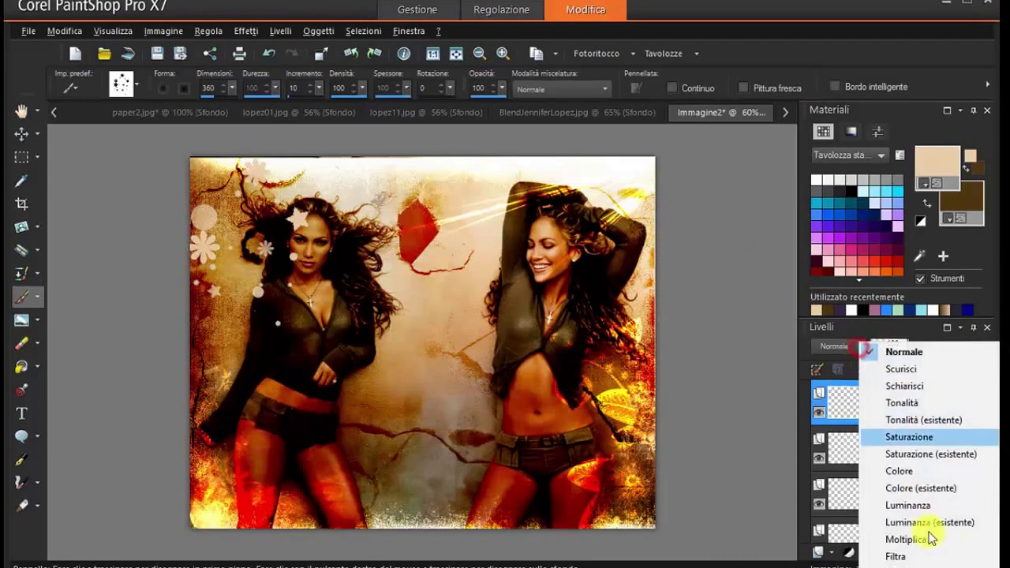
click(899, 564)
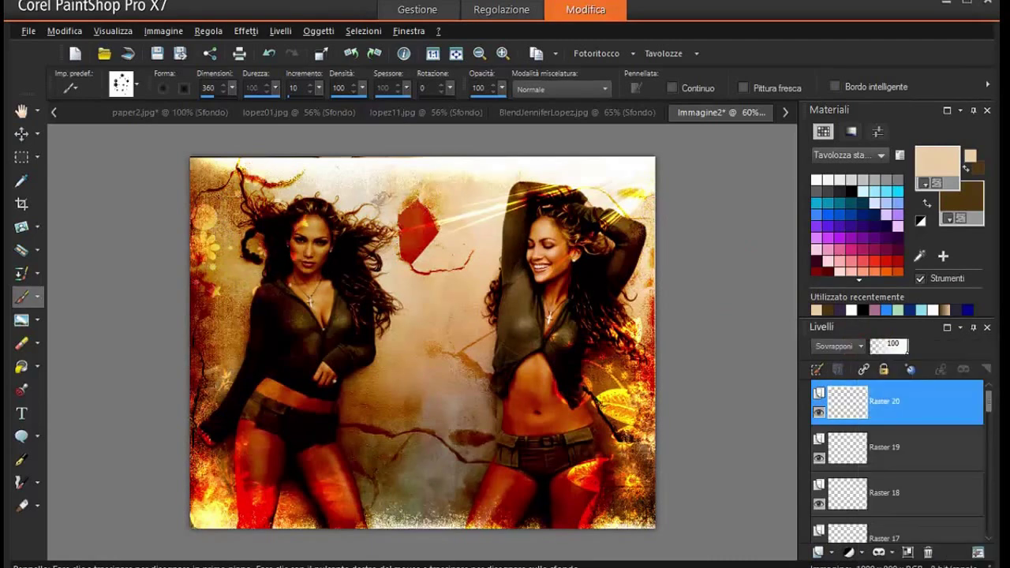
- Erase the floral shapes covering the left woman's face on Raster 20 and add a new raster layer above it
click(25, 337)
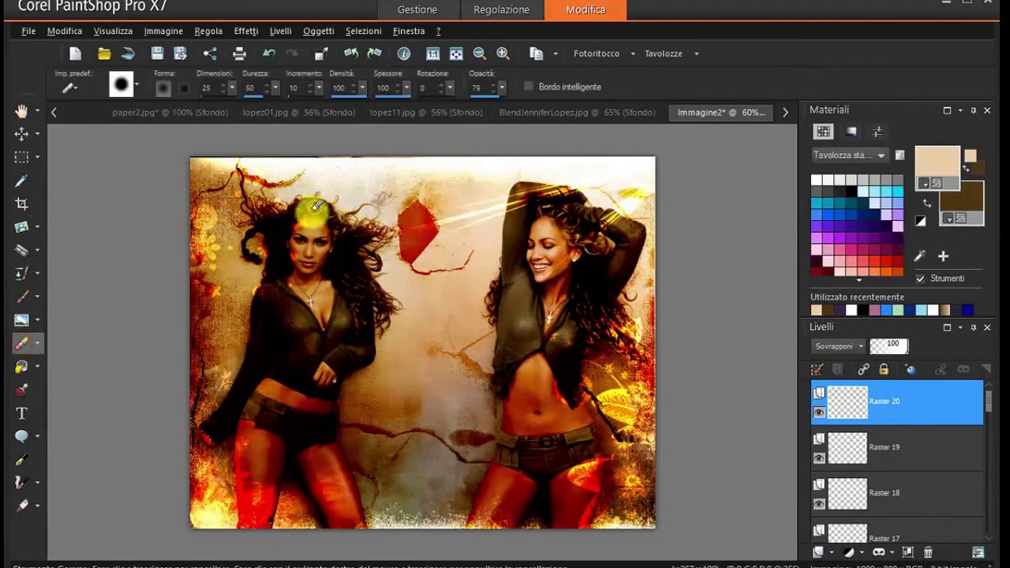
drag(297, 238, 293, 229)
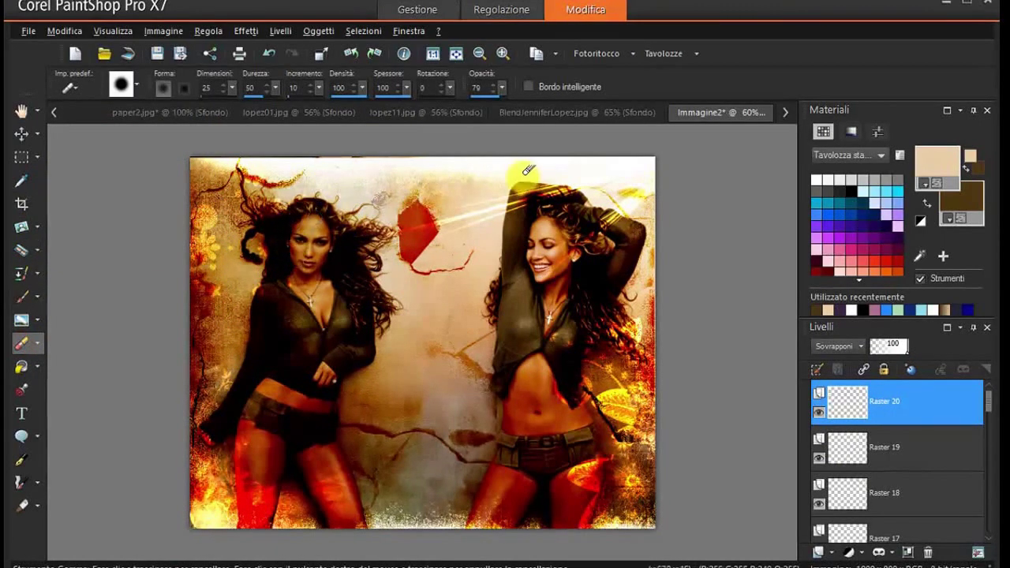
click(830, 556)
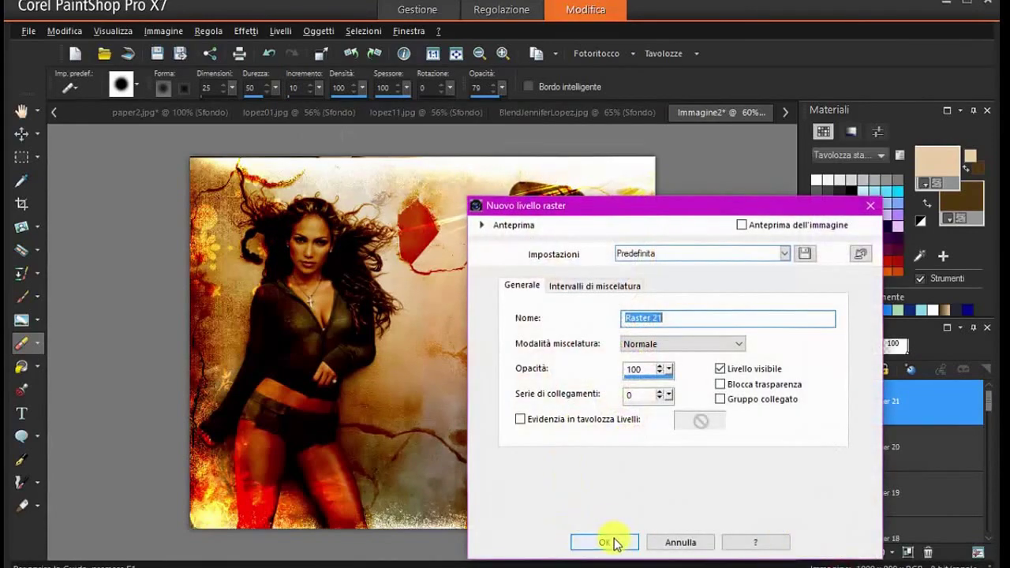
click(604, 543)
- Switch to the Paint Brush and browse the brush tips from the floral sets to the star and sparkle tips
click(136, 85)
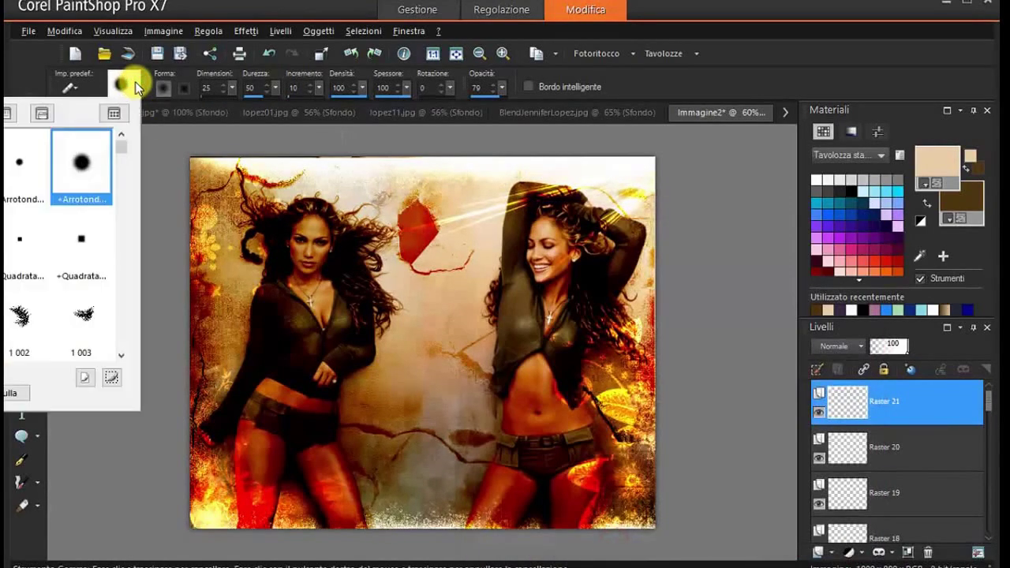
click(20, 294)
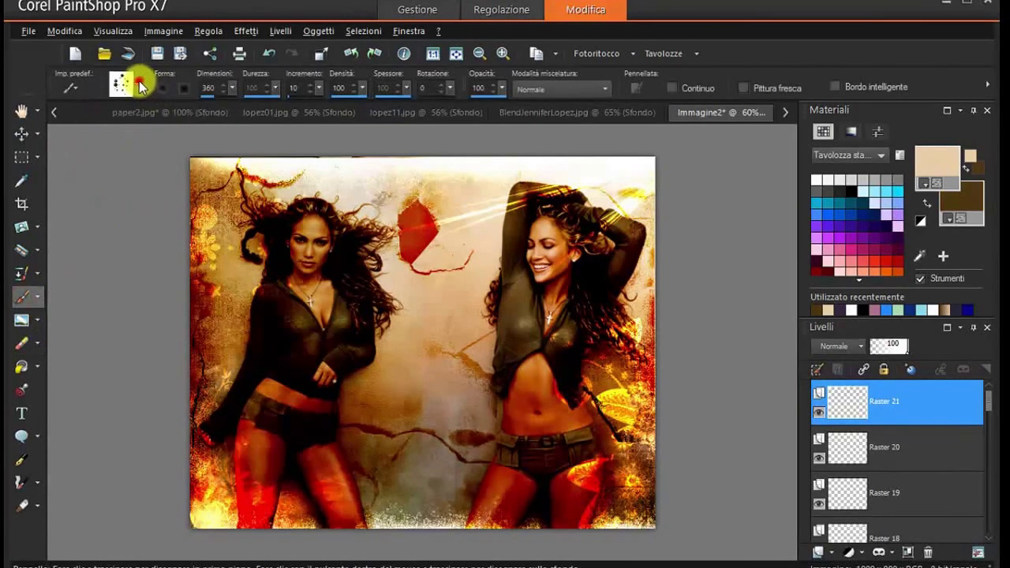
click(140, 85)
click(123, 355)
click(122, 355)
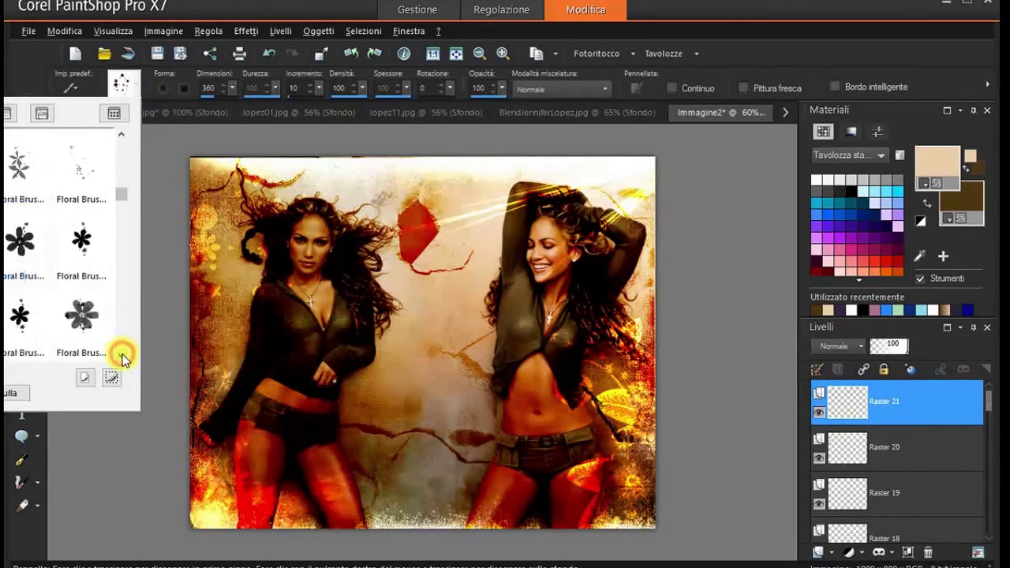
click(122, 355)
click(122, 355)
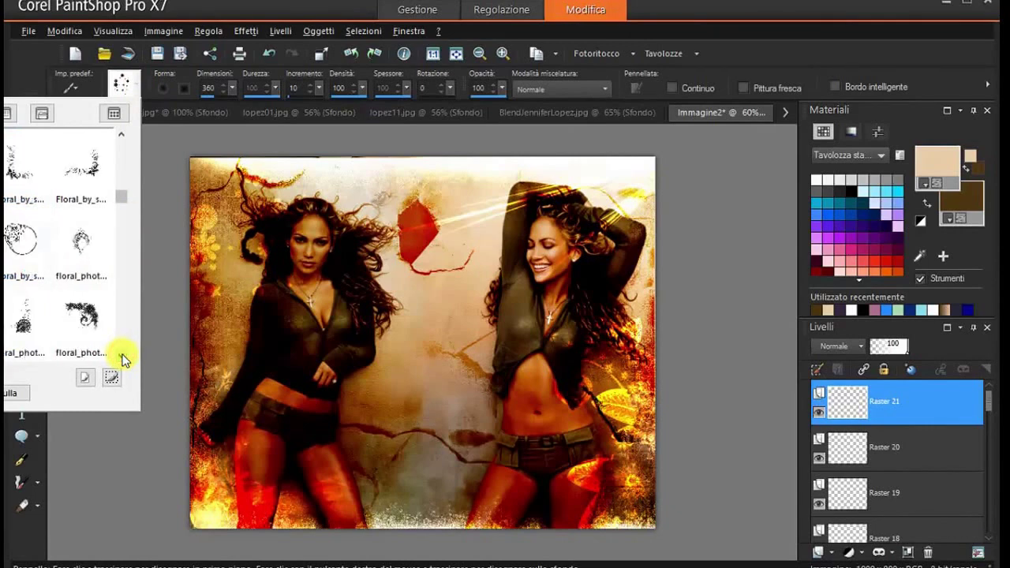
click(122, 357)
click(122, 357)
click(122, 357)
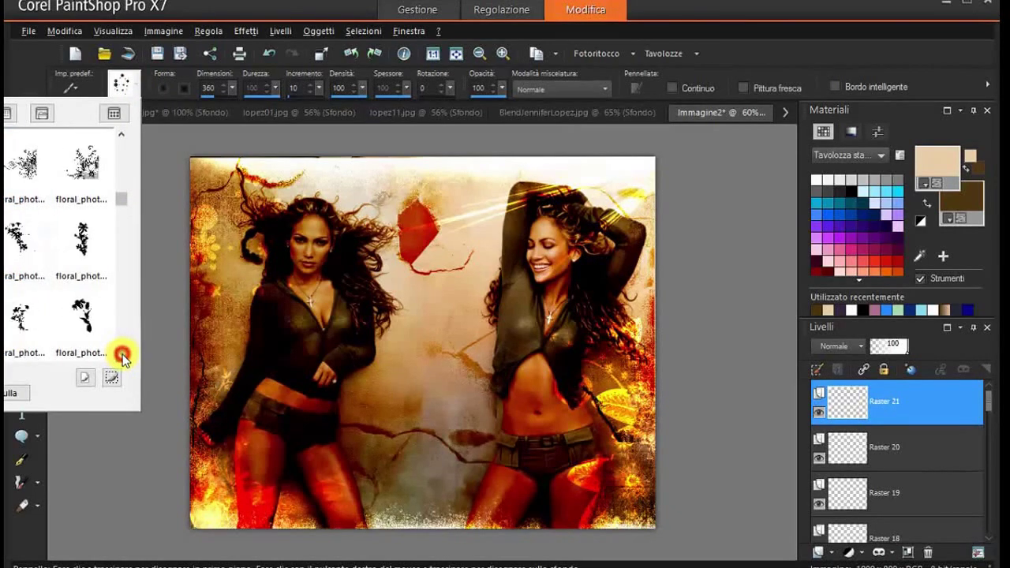
click(123, 356)
click(122, 357)
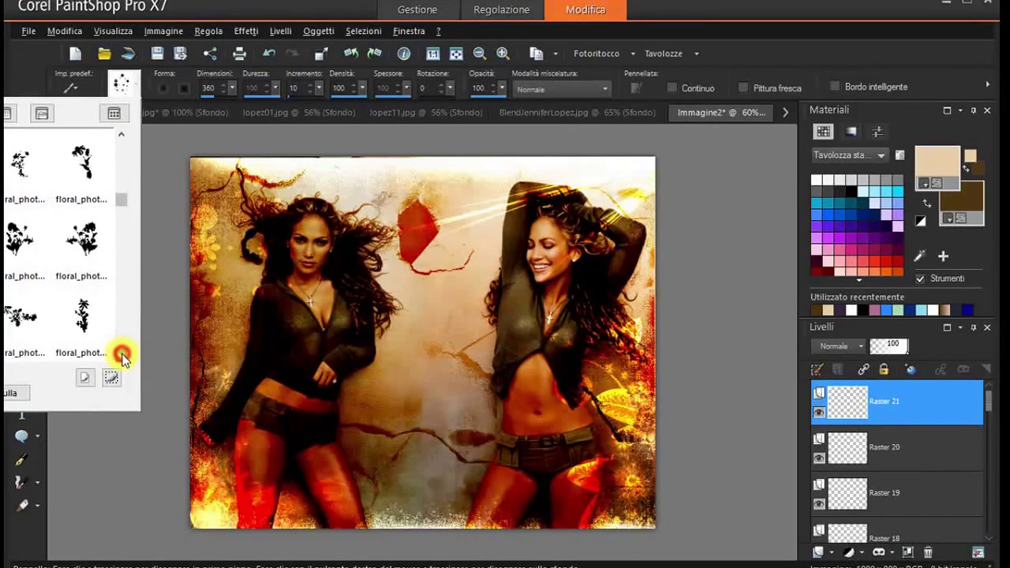
click(122, 358)
click(122, 357)
click(122, 357)
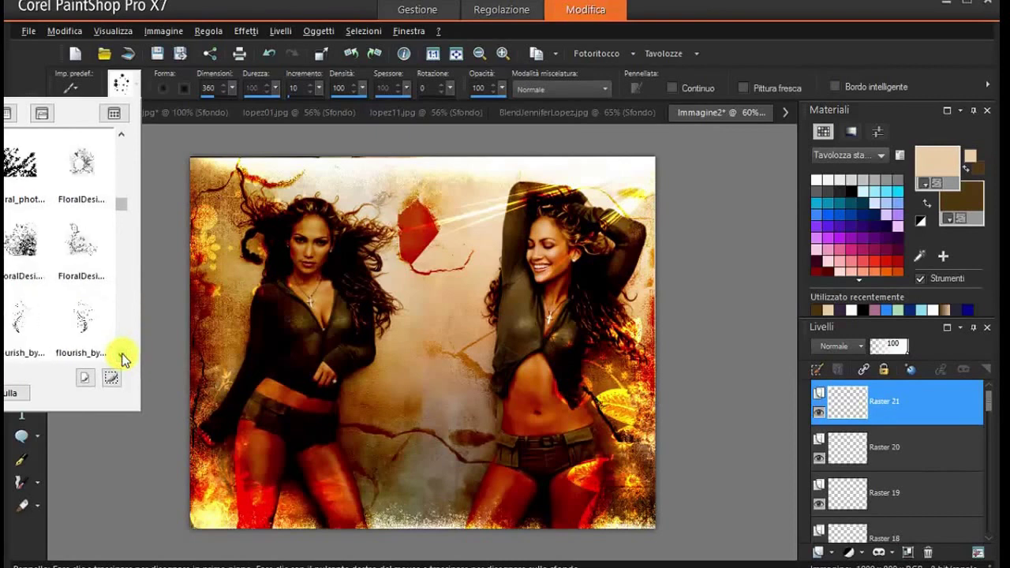
click(122, 358)
click(122, 358)
click(122, 357)
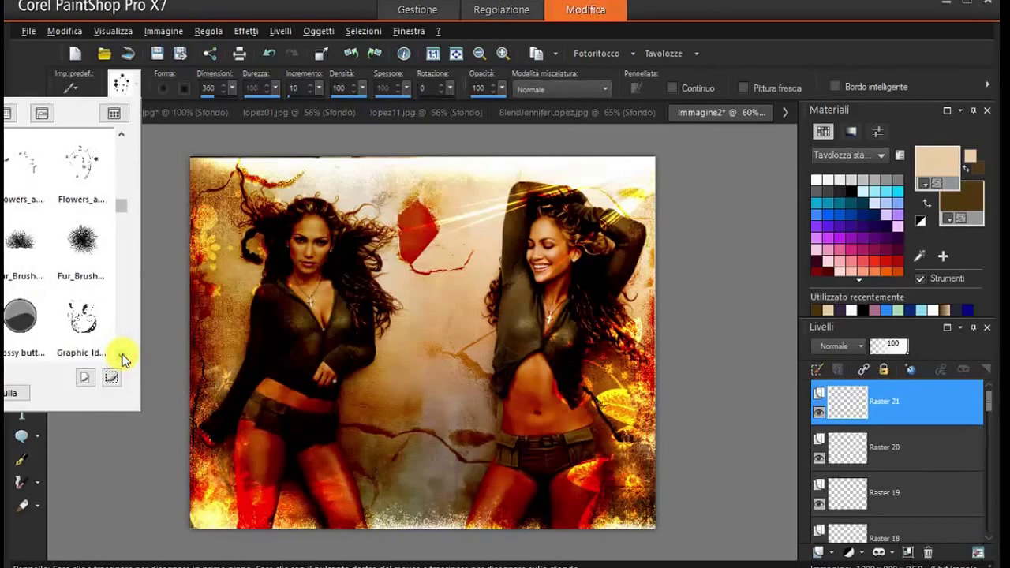
click(122, 357)
click(122, 357)
click(122, 358)
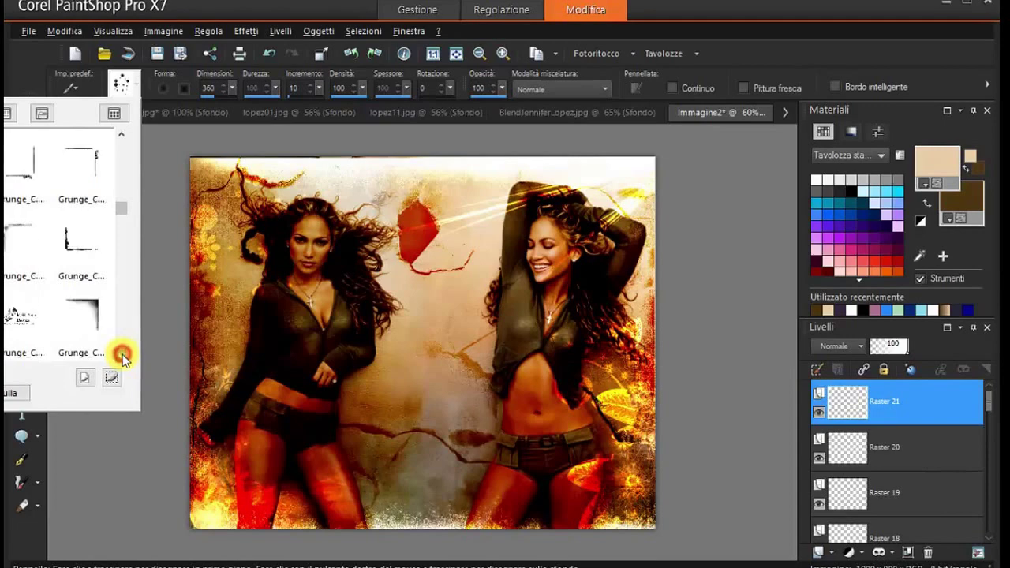
click(122, 358)
click(122, 357)
click(123, 357)
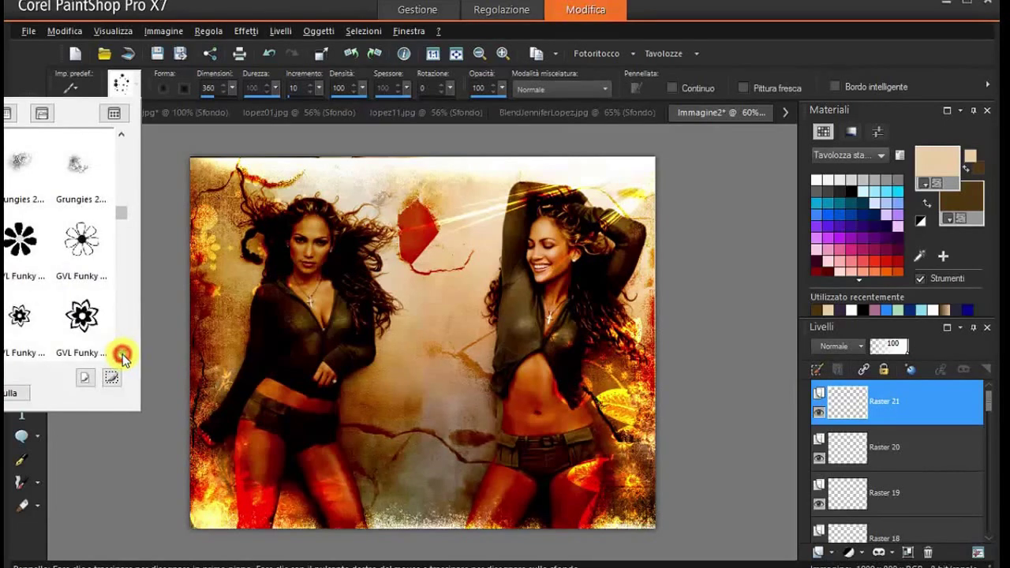
click(122, 357)
click(122, 358)
click(122, 358)
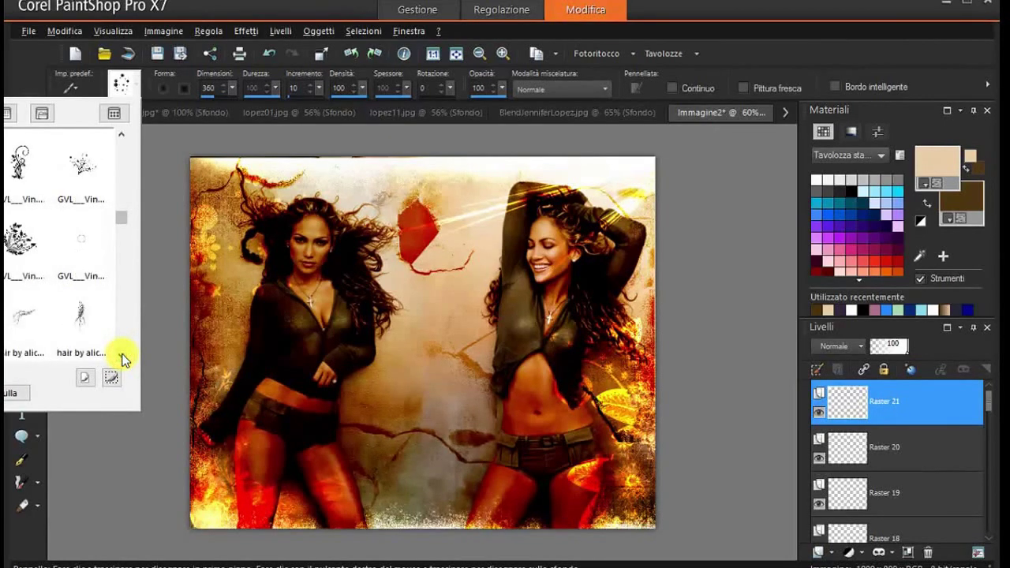
click(122, 358)
click(122, 357)
click(122, 358)
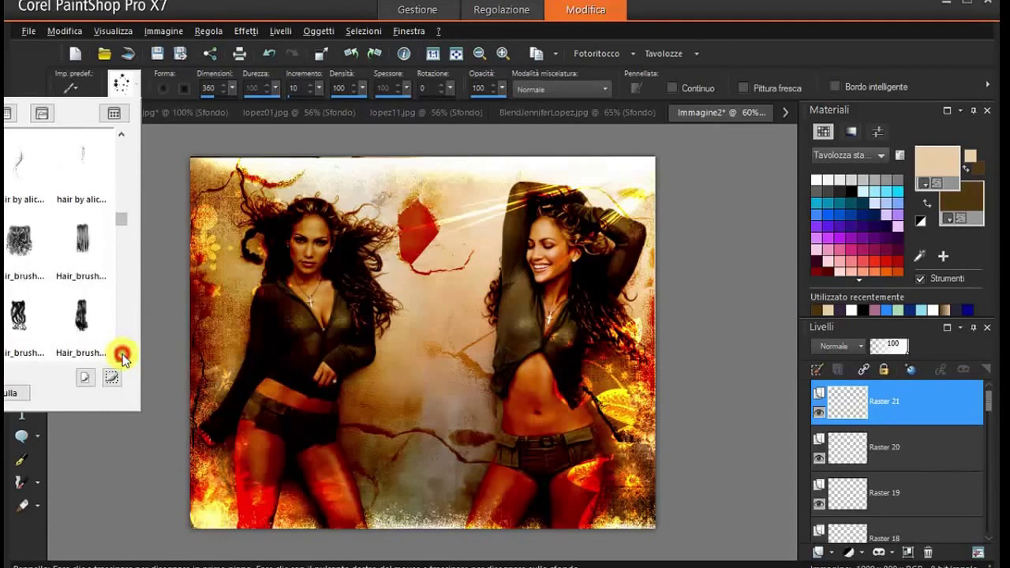
click(122, 357)
click(122, 357)
click(123, 357)
click(122, 358)
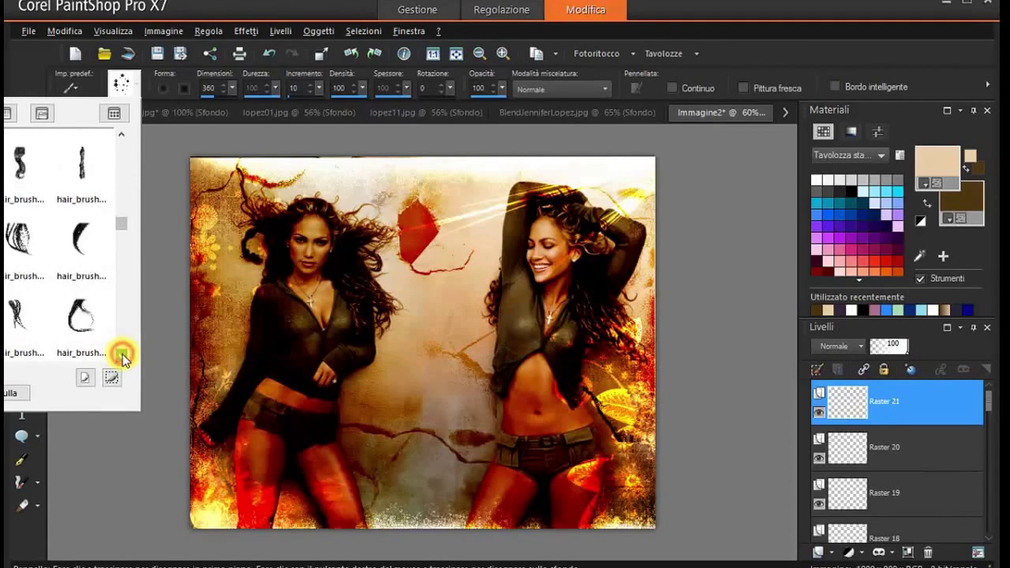
click(122, 357)
click(122, 357)
click(122, 358)
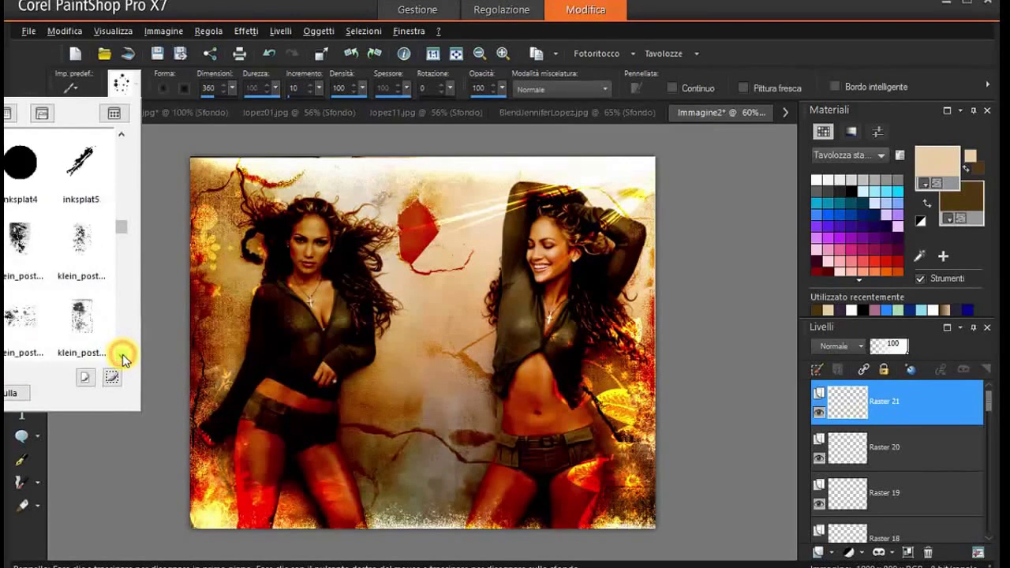
click(122, 357)
click(122, 357)
click(122, 357)
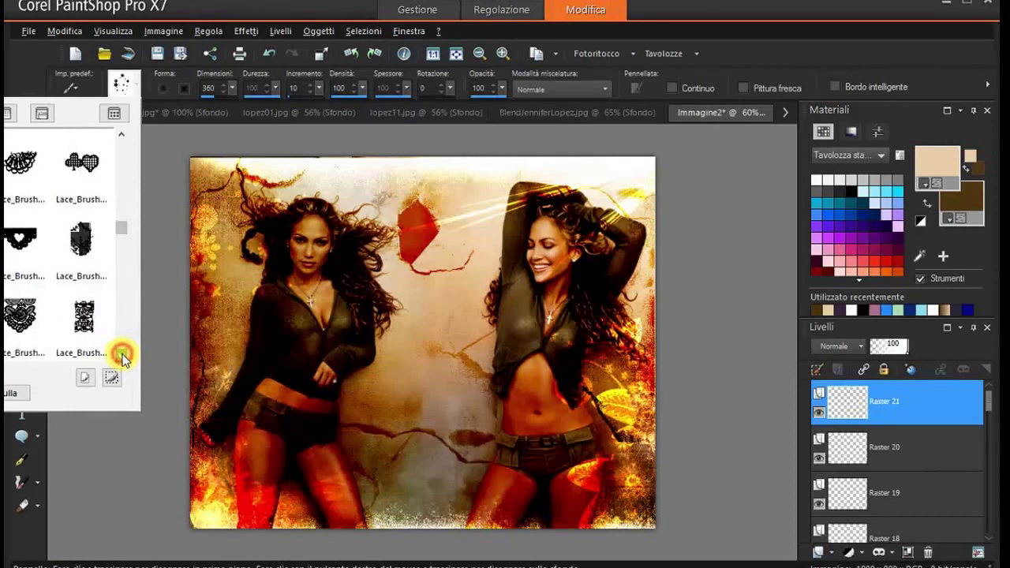
click(122, 358)
click(122, 358)
click(123, 357)
click(122, 357)
click(122, 357)
click(122, 357)
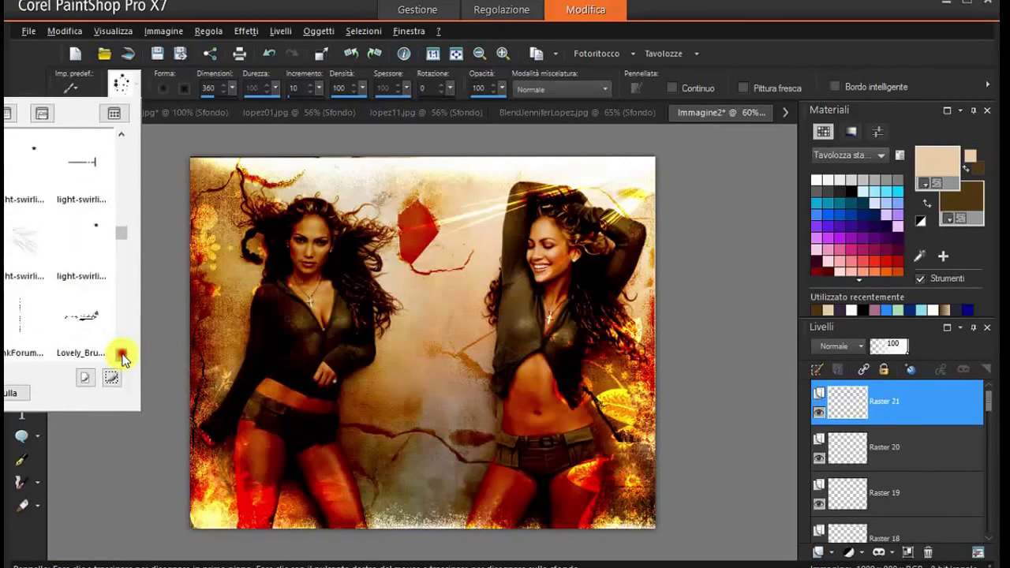
click(123, 358)
click(122, 358)
click(122, 357)
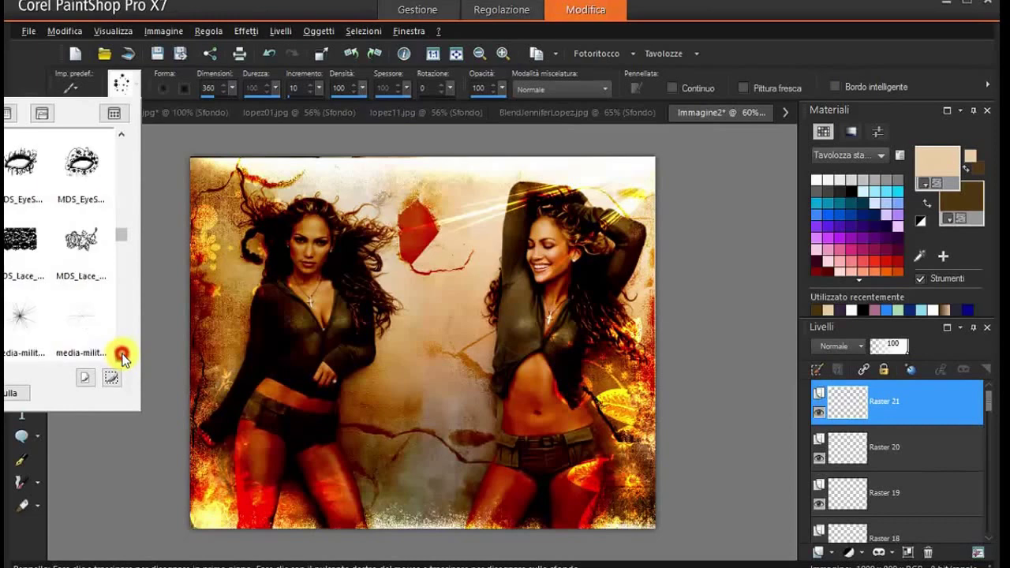
click(122, 357)
click(123, 357)
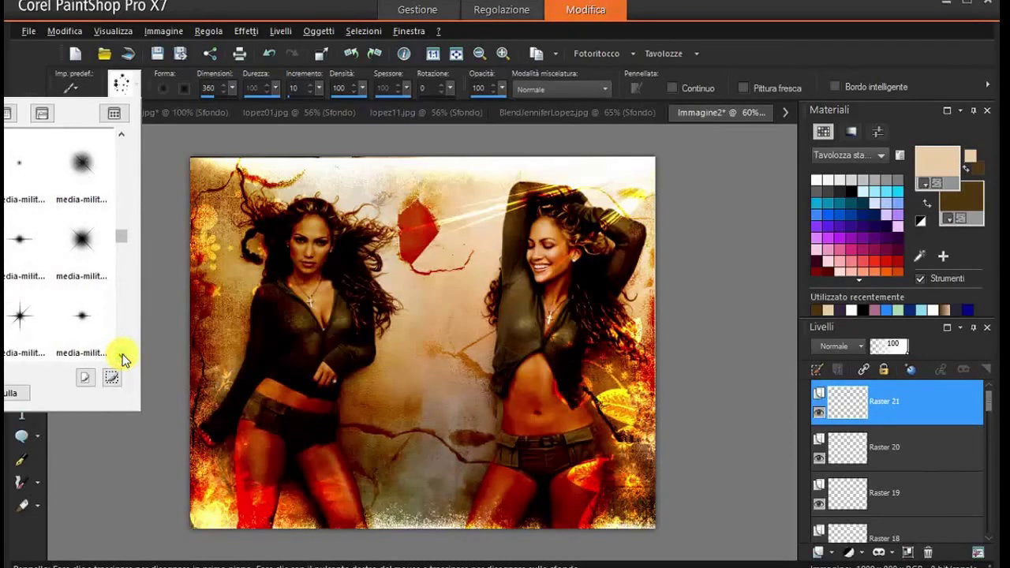
click(122, 357)
click(122, 357)
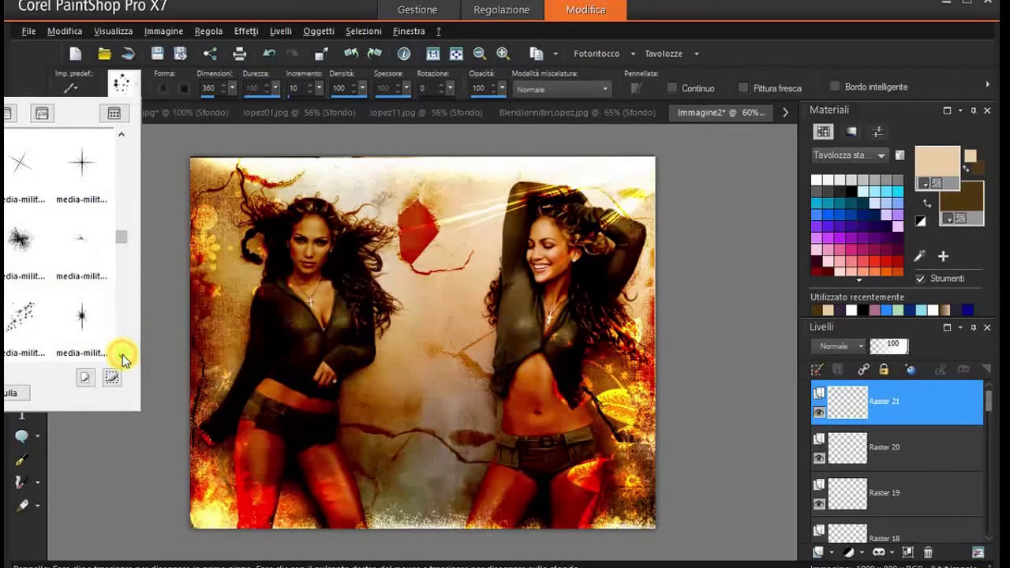
- Try stamping the diagonal scattered-sparkle brush tip at size 999 over the left woman and undo the stamp
click(16, 323)
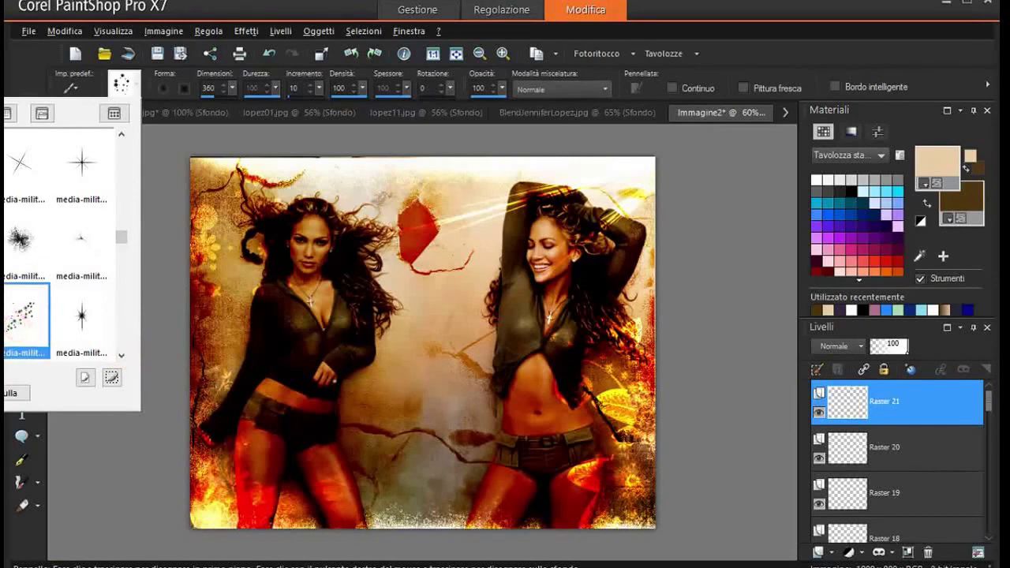
click(349, 252)
click(383, 293)
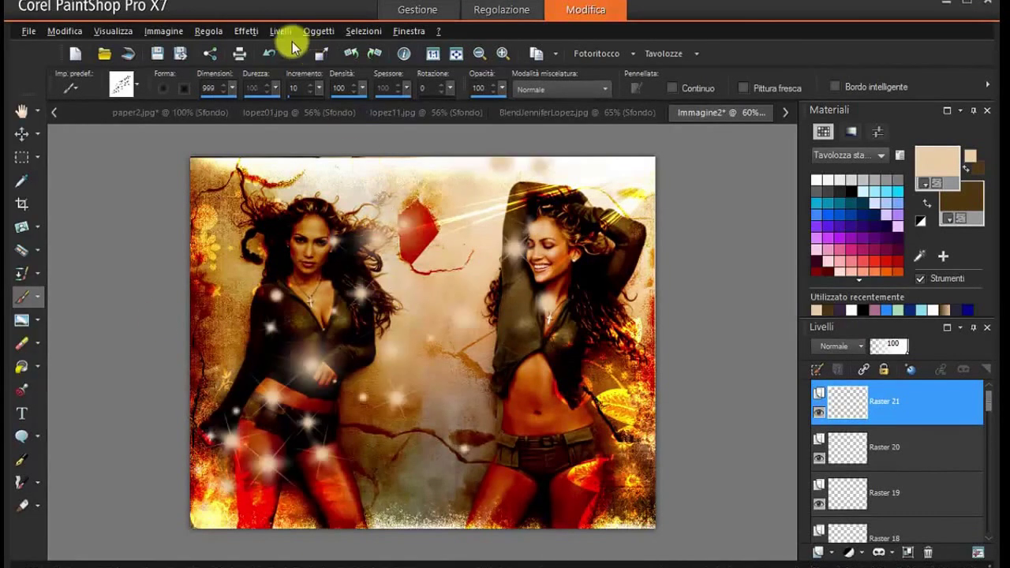
click(269, 52)
click(269, 52)
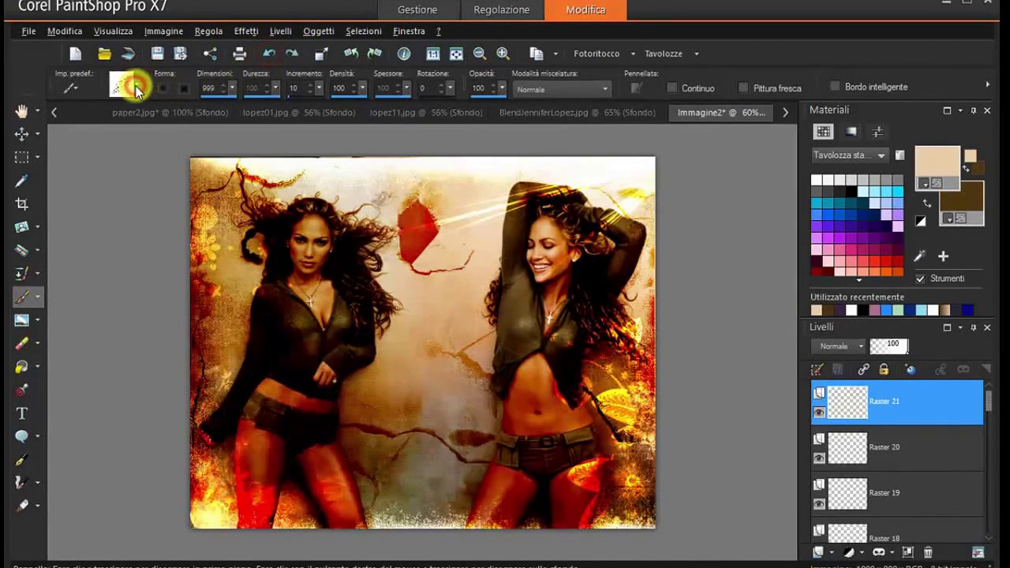
- Stamp the scattered light-dot brush tip at size 589 between the two women and set Raster 21's blend mode to Indebolisci
click(137, 89)
click(333, 329)
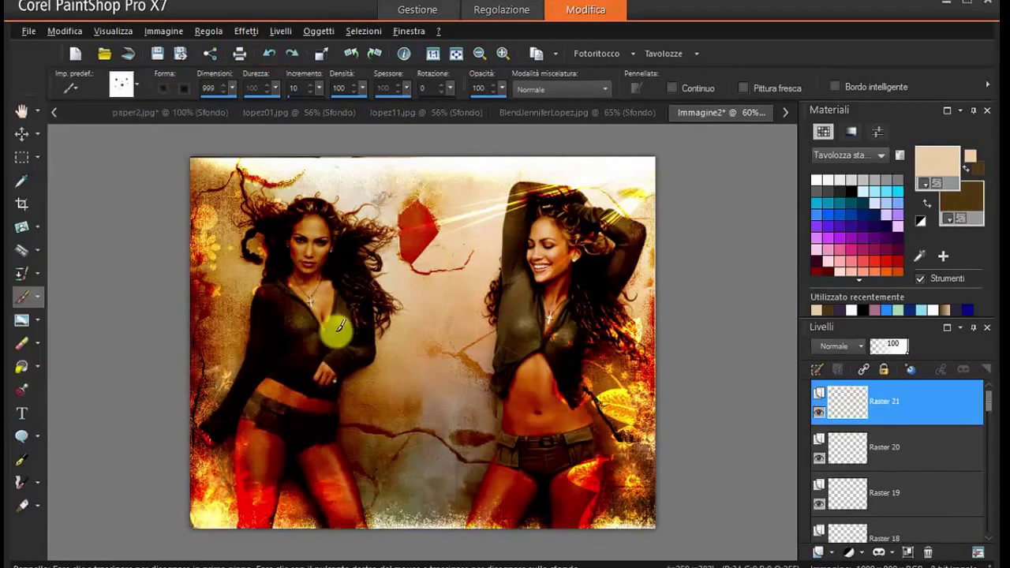
click(426, 308)
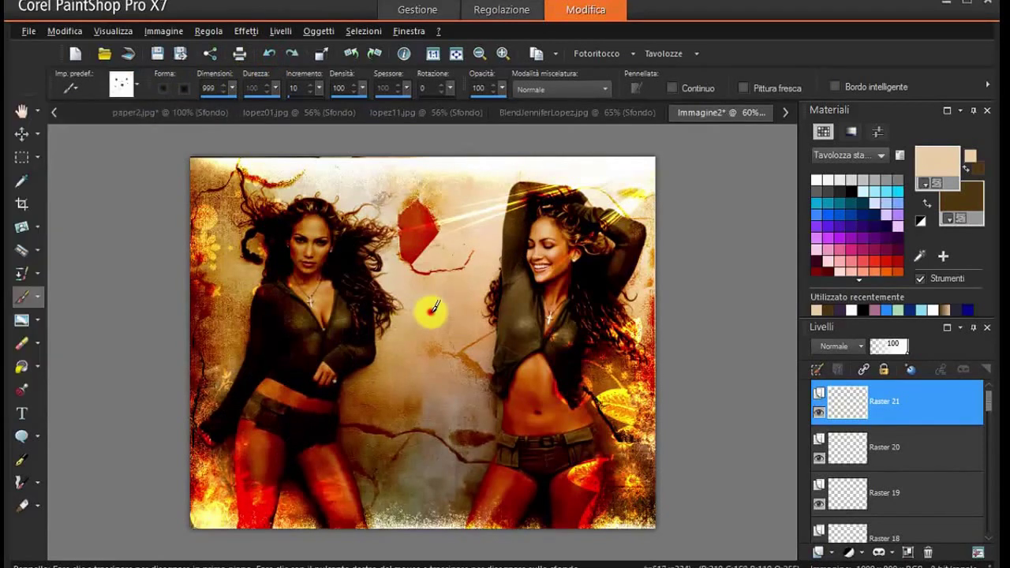
click(267, 53)
drag(229, 89, 196, 95)
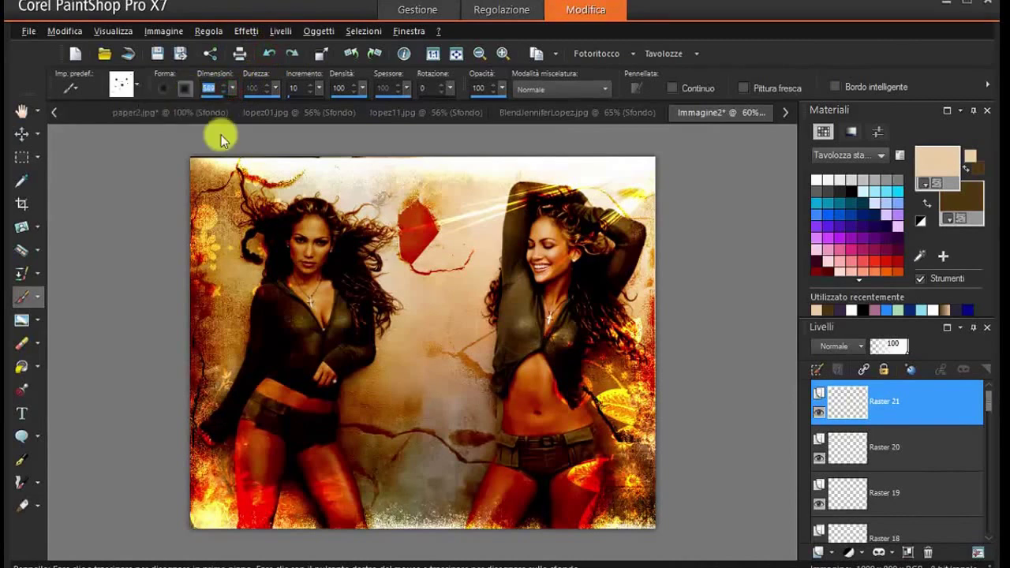
click(462, 246)
click(860, 347)
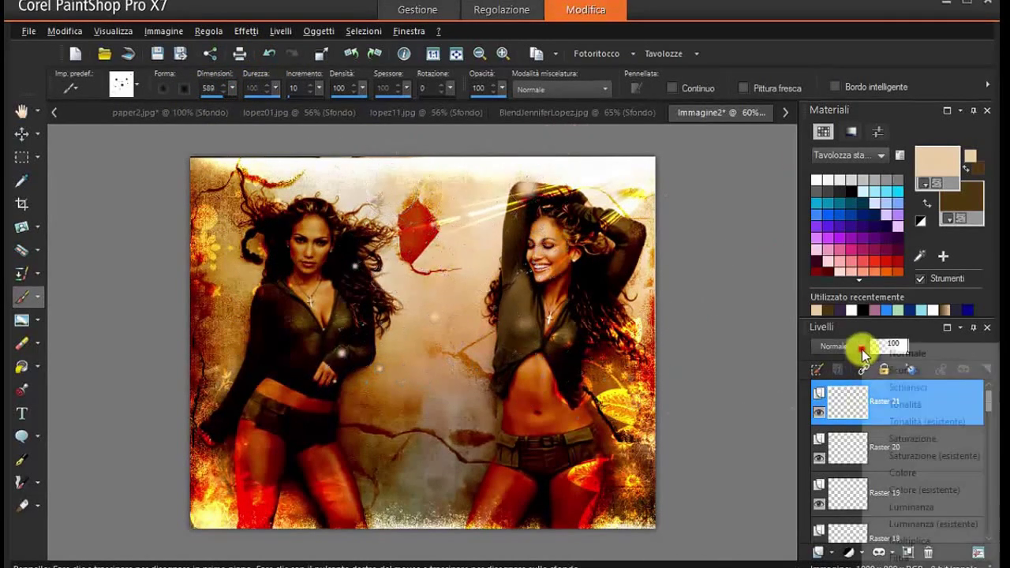
click(907, 564)
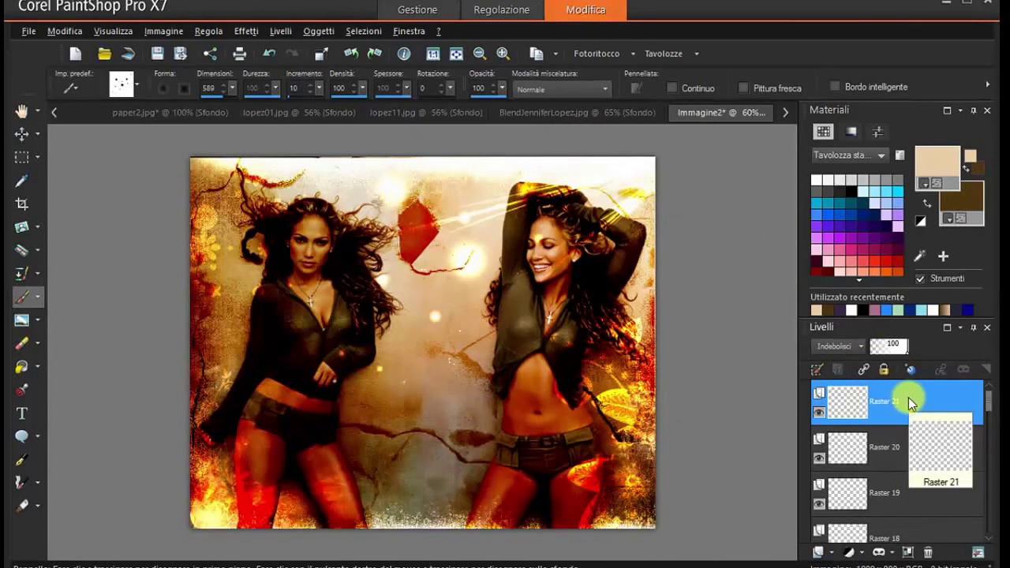
- Erase the light spot on the right woman's face on Raster 21 and add a new raster layer above it
click(21, 343)
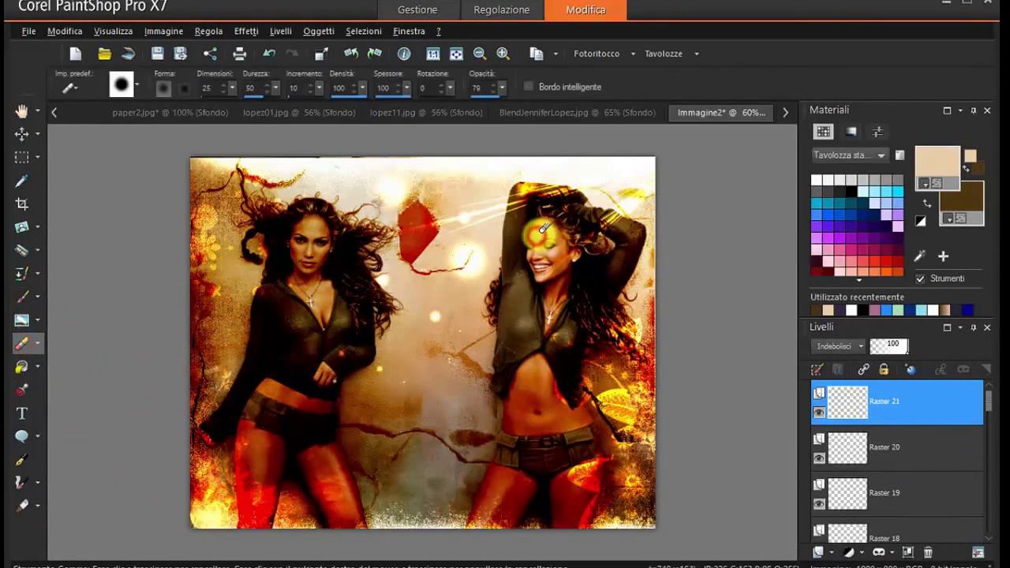
click(828, 552)
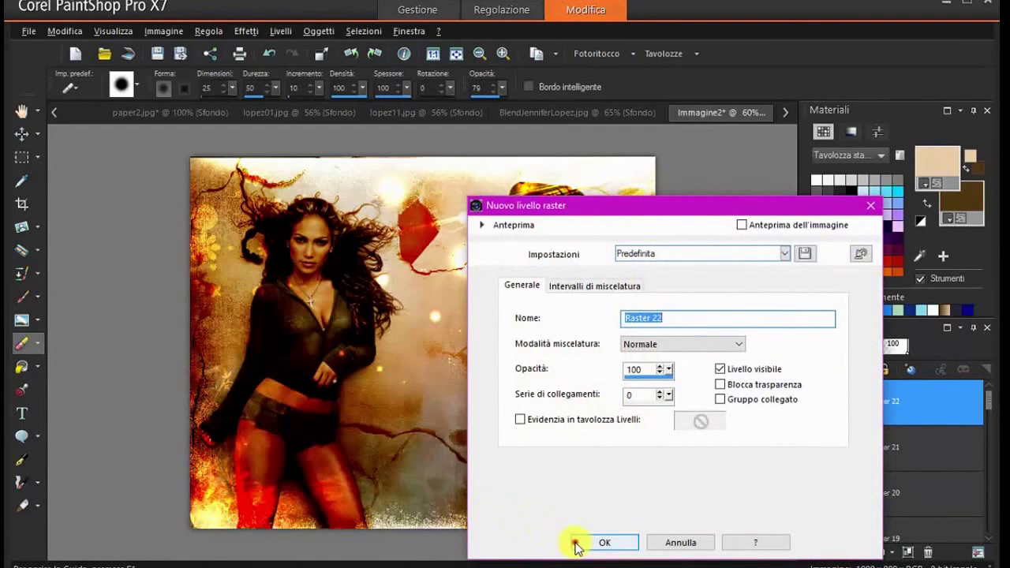
click(576, 542)
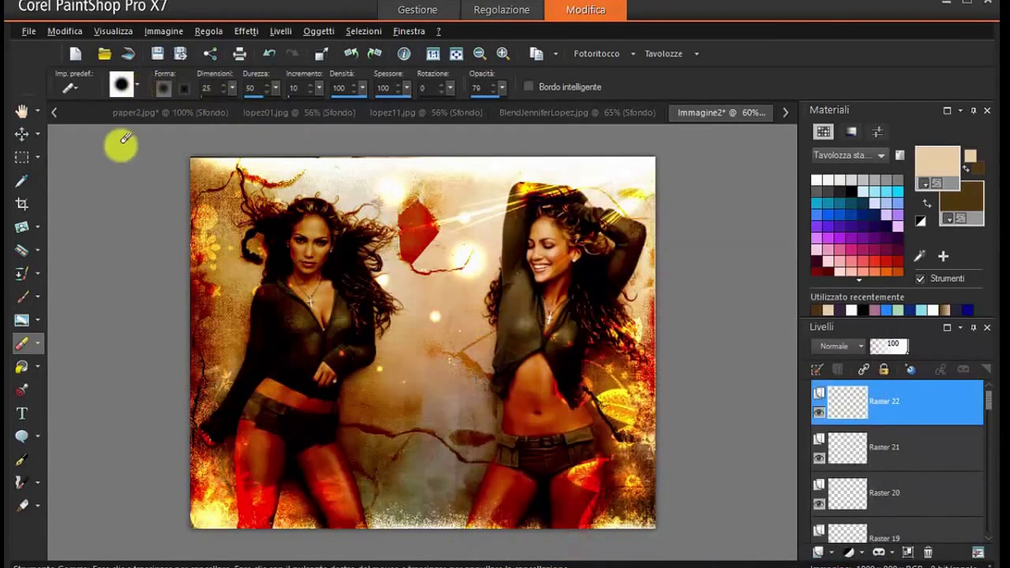
- Switch to the Paint Brush and browse the brush tips to choose a small splatter tip from the rabies_star set
click(22, 298)
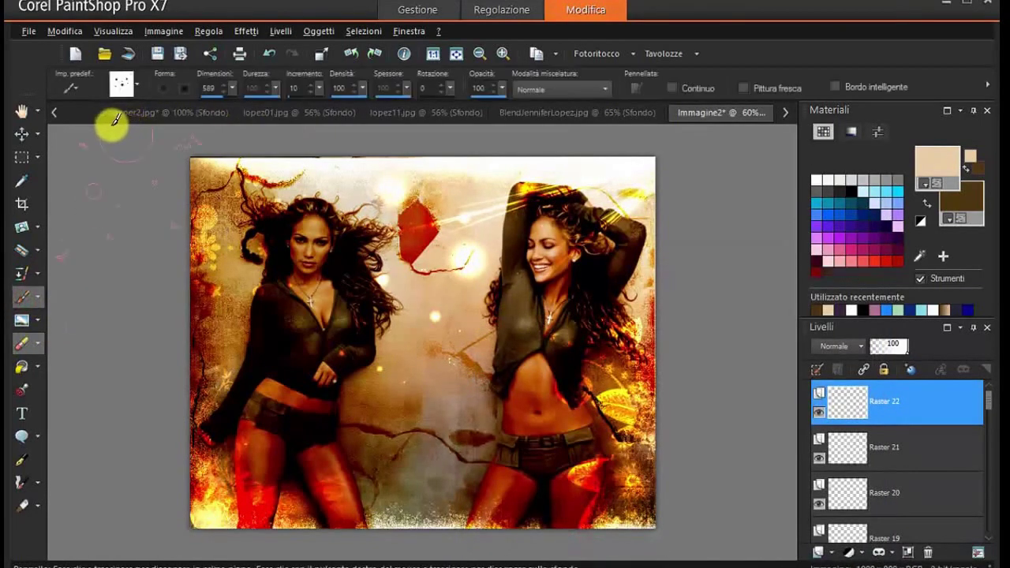
click(140, 89)
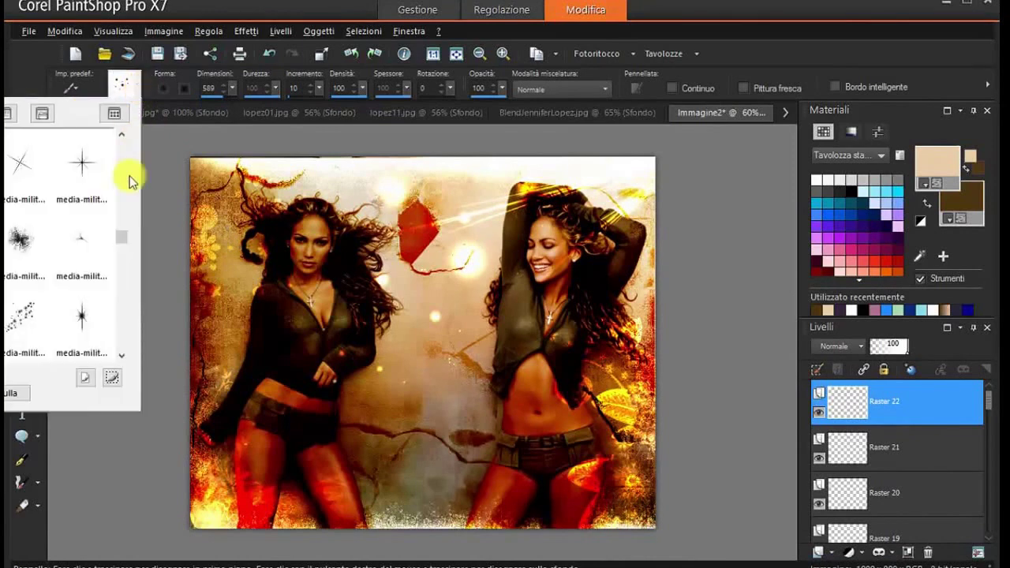
click(120, 355)
click(120, 355)
click(119, 354)
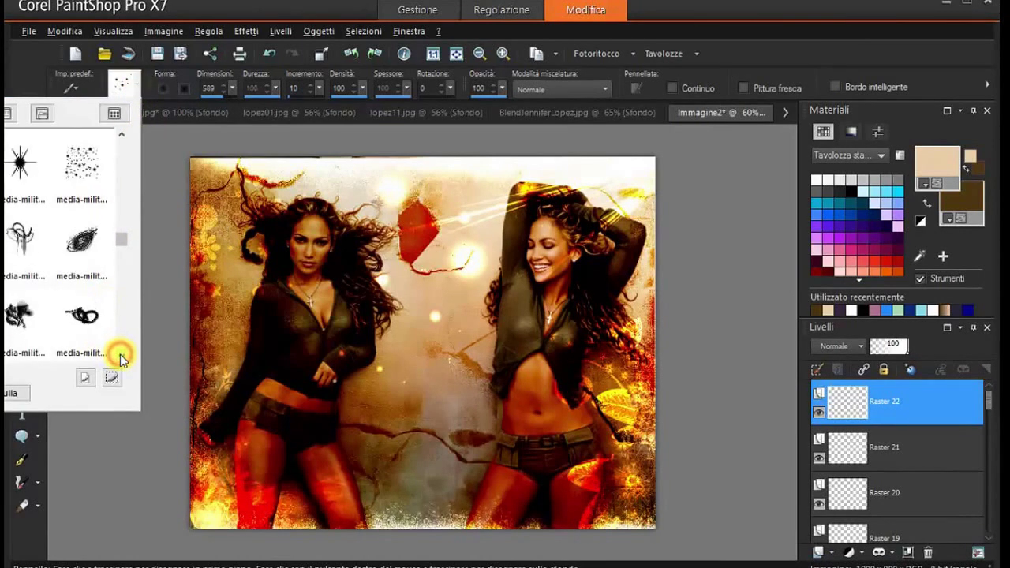
click(119, 357)
click(120, 356)
click(119, 356)
click(120, 357)
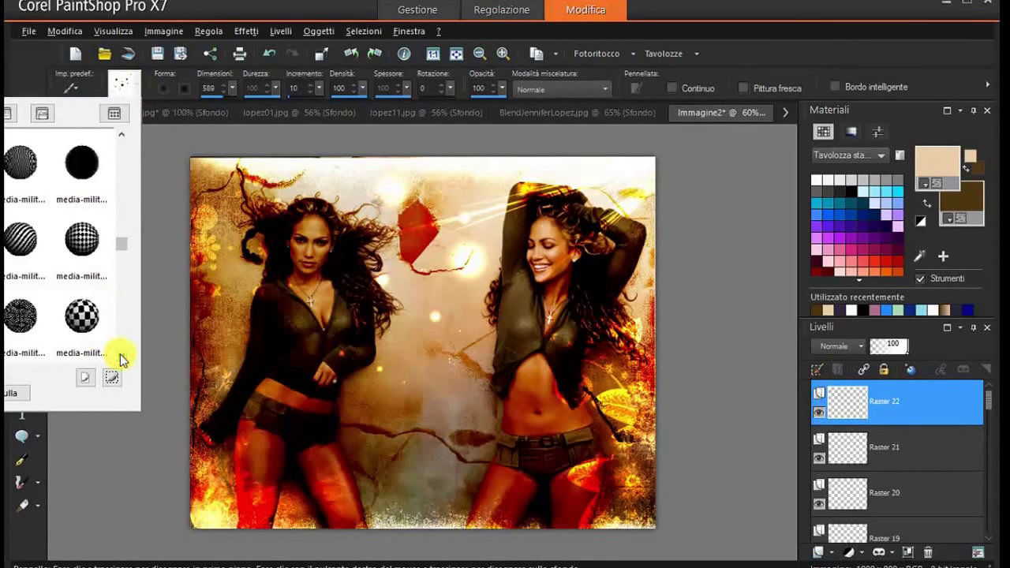
click(120, 356)
click(120, 356)
click(120, 356)
click(120, 357)
click(120, 357)
click(120, 357)
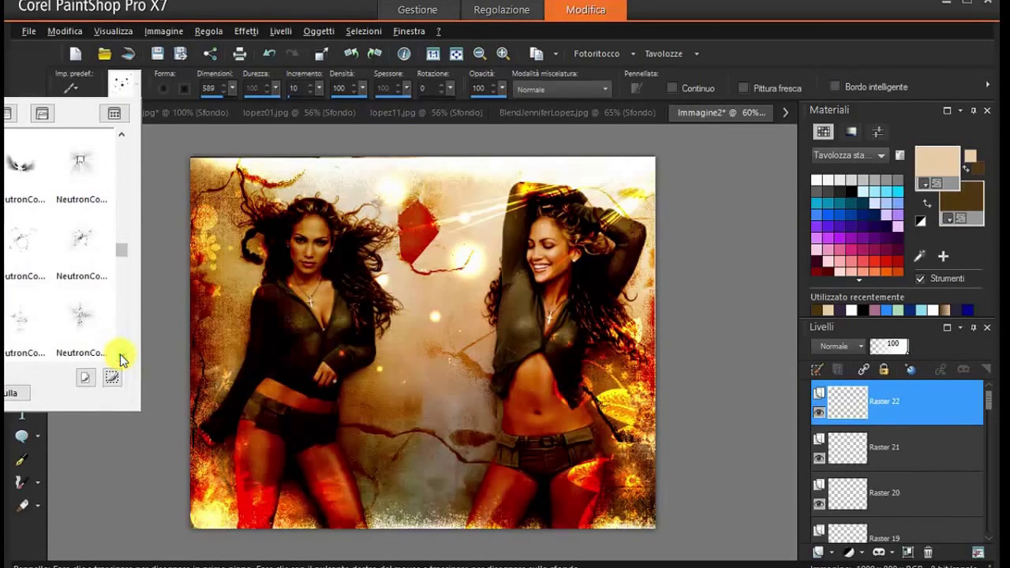
click(120, 356)
click(119, 356)
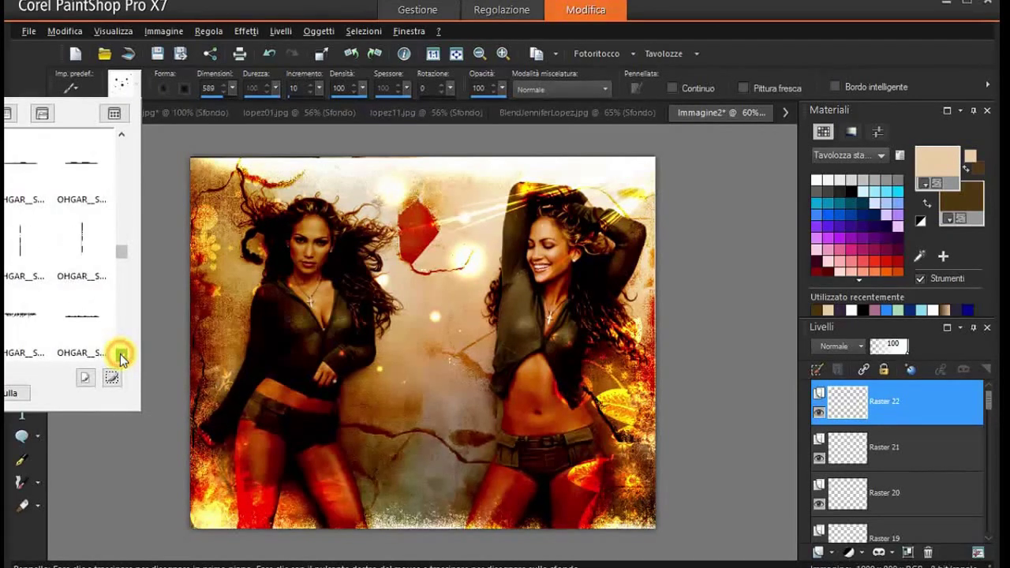
click(119, 357)
click(120, 357)
click(120, 357)
click(120, 356)
click(120, 357)
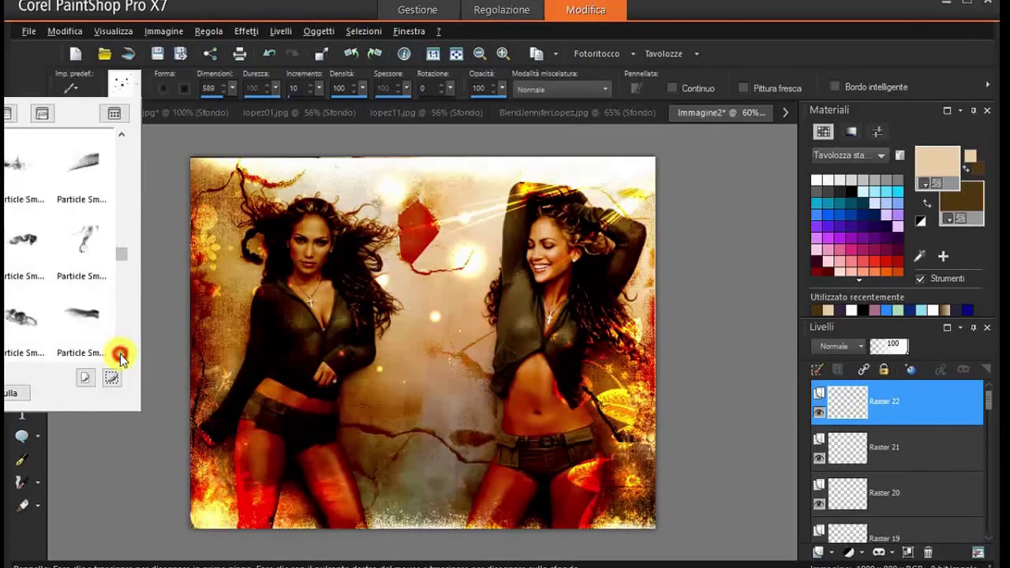
click(120, 356)
click(120, 356)
click(120, 357)
click(120, 357)
click(120, 356)
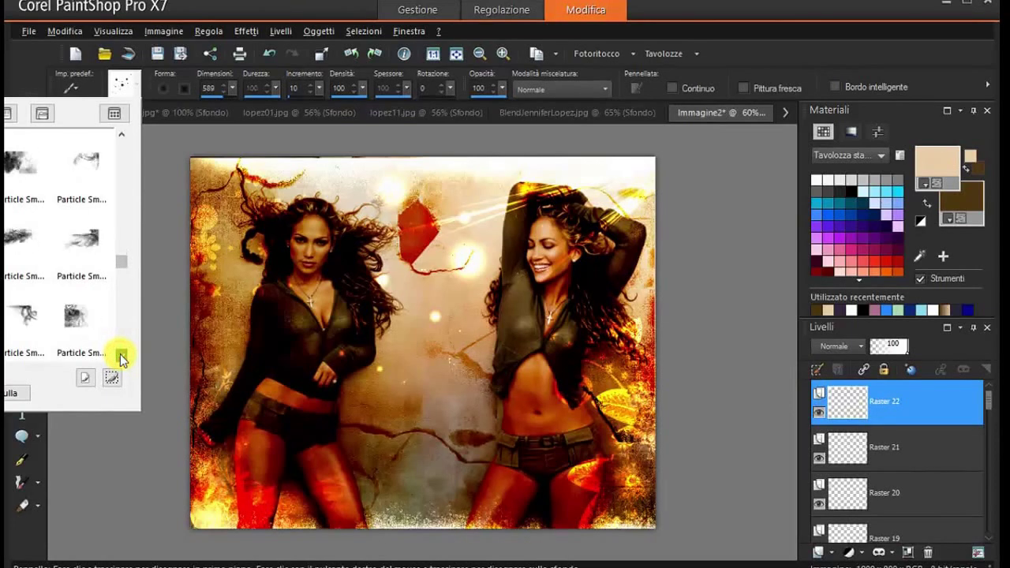
click(120, 357)
click(120, 356)
click(120, 357)
click(119, 357)
click(120, 356)
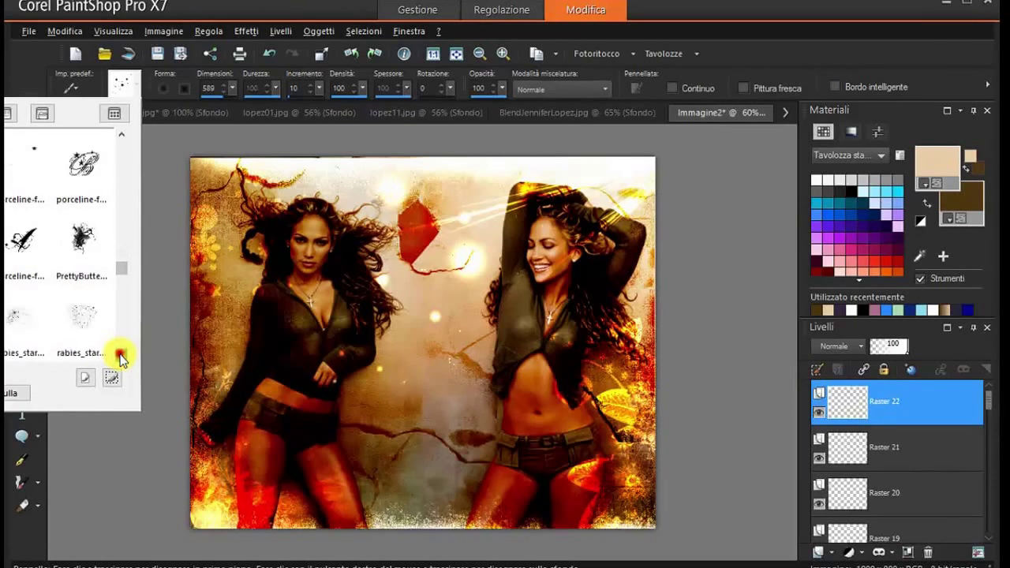
click(120, 356)
click(119, 356)
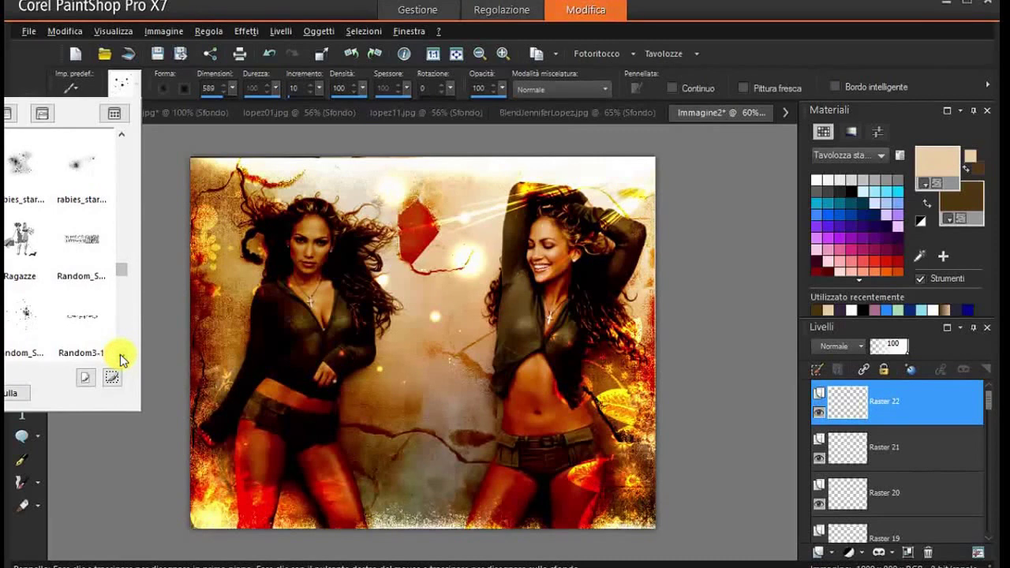
click(122, 138)
click(122, 137)
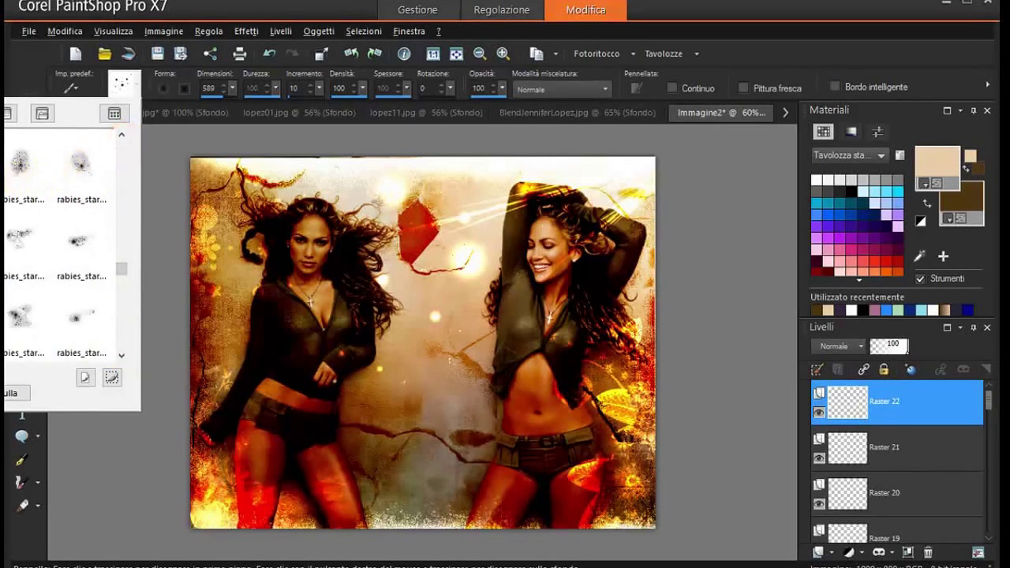
click(78, 241)
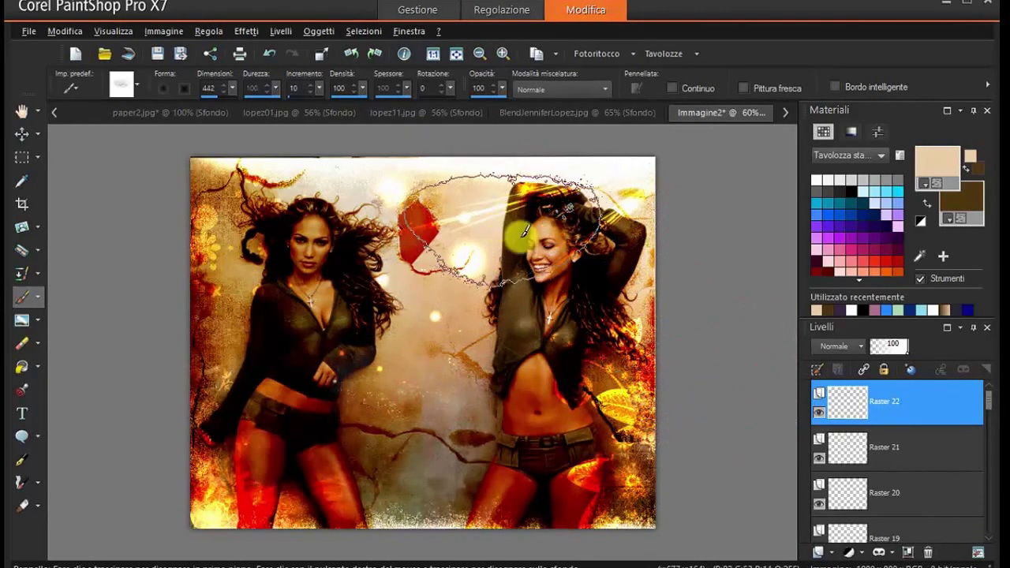
- Stamp the splatter tip at size 442 over the women on Raster 22 and set the layer's blend mode to Indebolisci
mouse_move(542, 251)
mouse_down()
mouse_move(521, 286)
mouse_move(525, 300)
mouse_up()
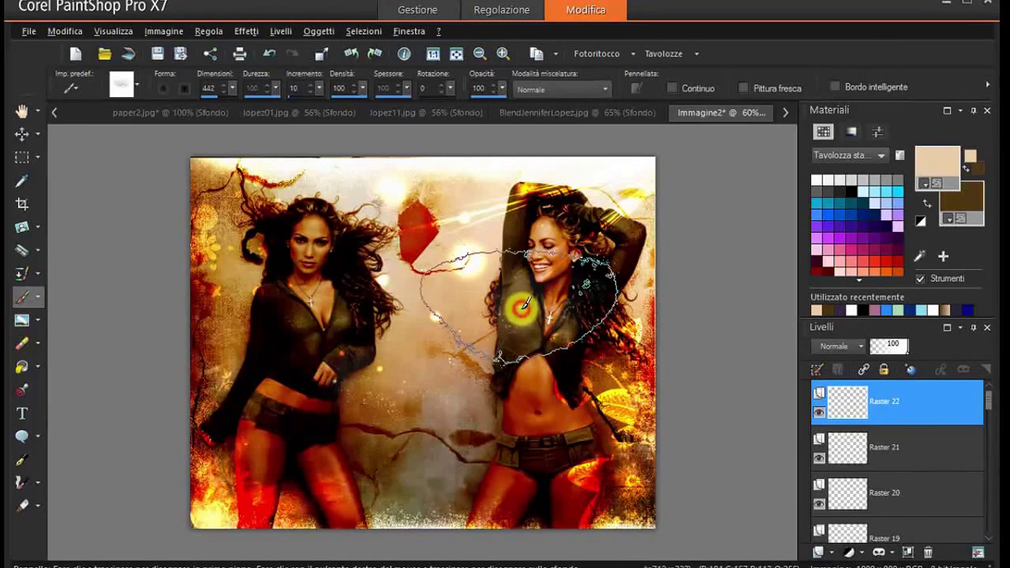
click(860, 346)
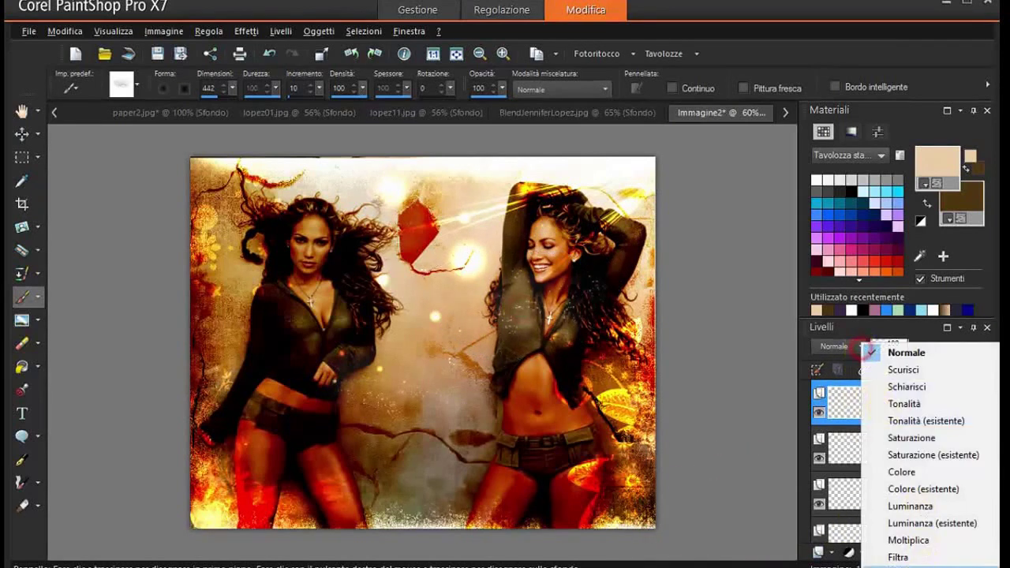
key(i)
key(Return)
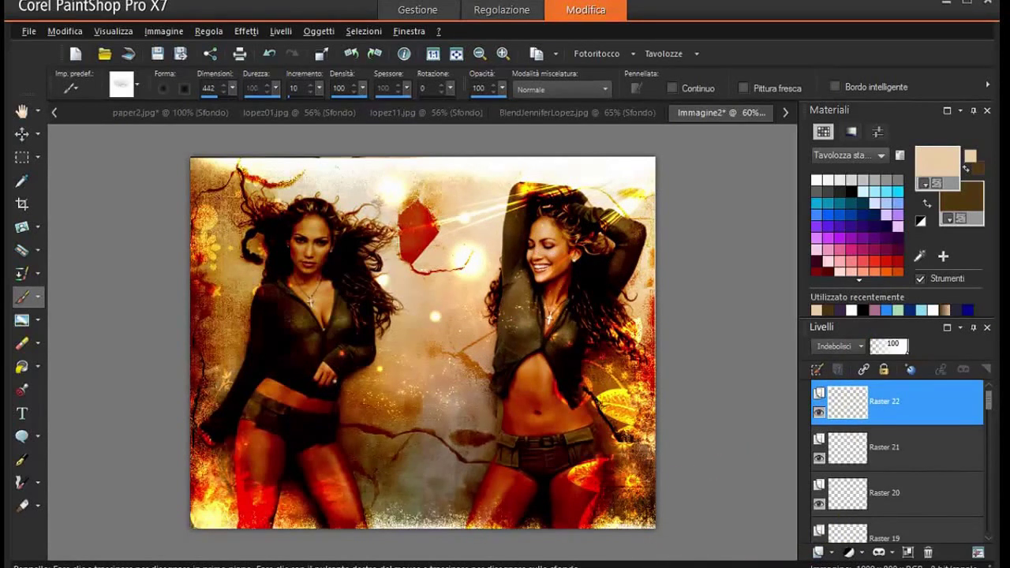
mouse_move(237, 339)
mouse_down()
mouse_move(228, 312)
mouse_move(293, 293)
mouse_up()
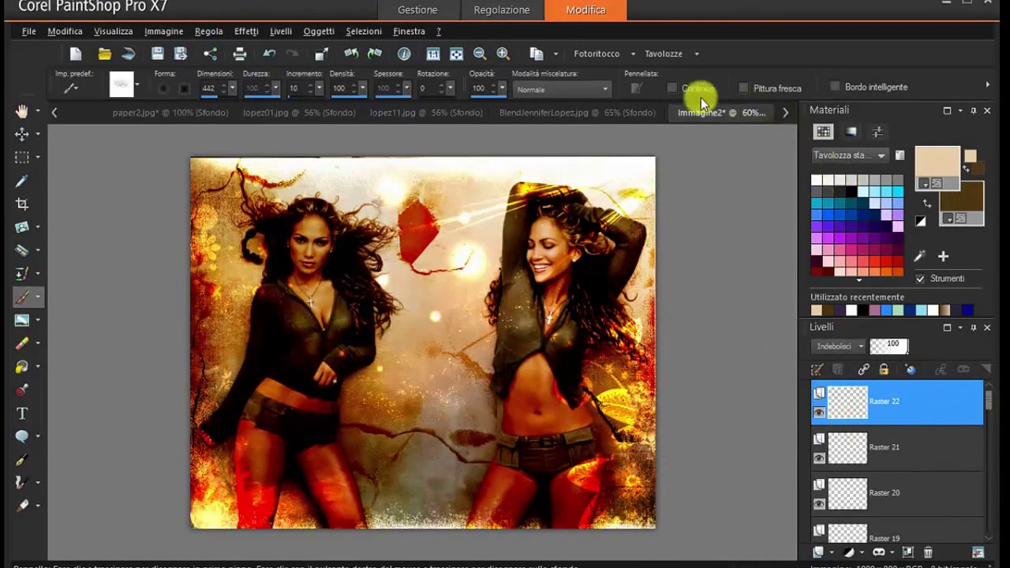
- Check the BlendJenniferLopez.jpg reference, then stamp a scattered-dot brush tip at size 353 around the women on Raster 22
click(554, 112)
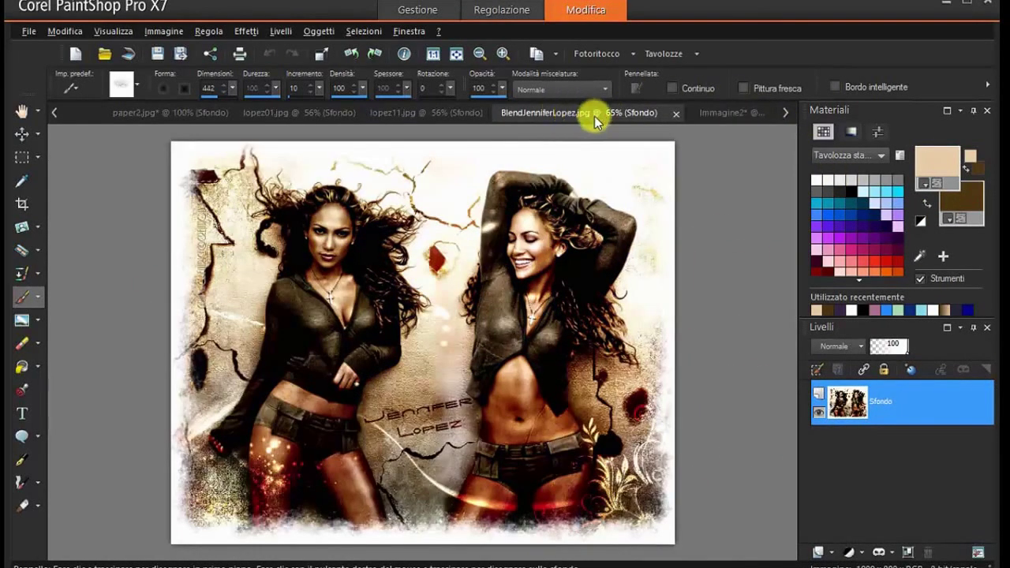
click(721, 113)
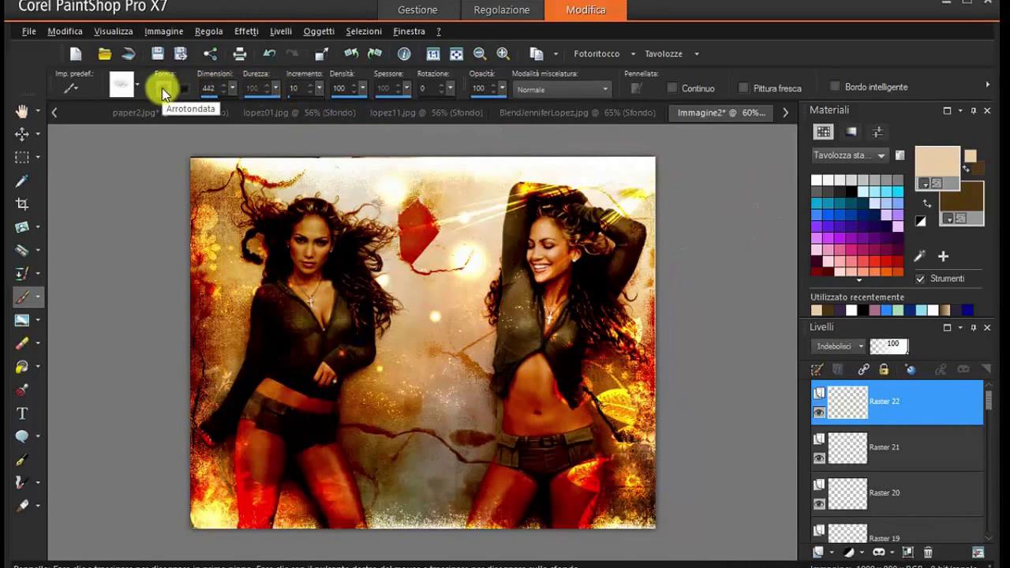
click(132, 84)
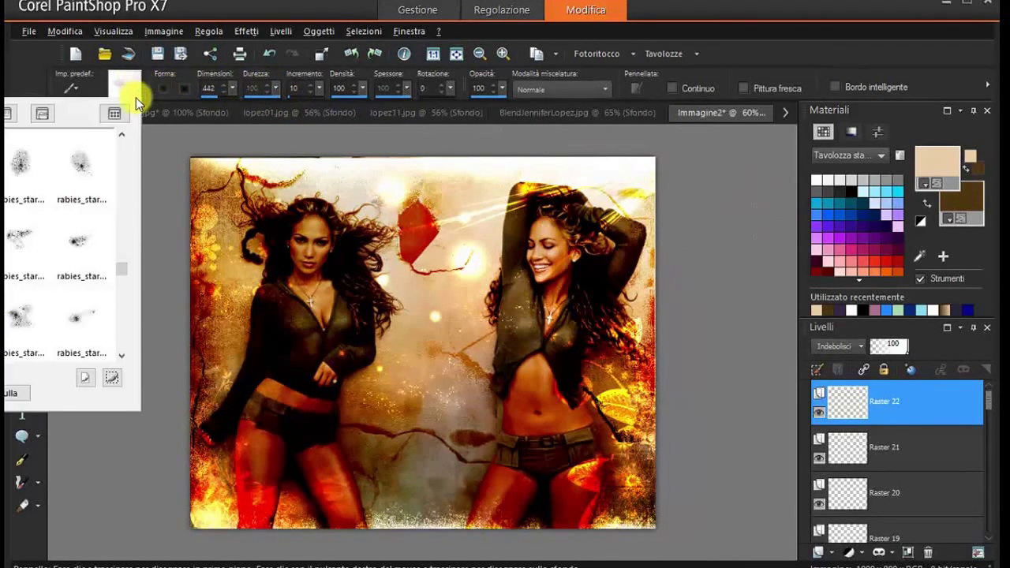
click(122, 355)
click(122, 355)
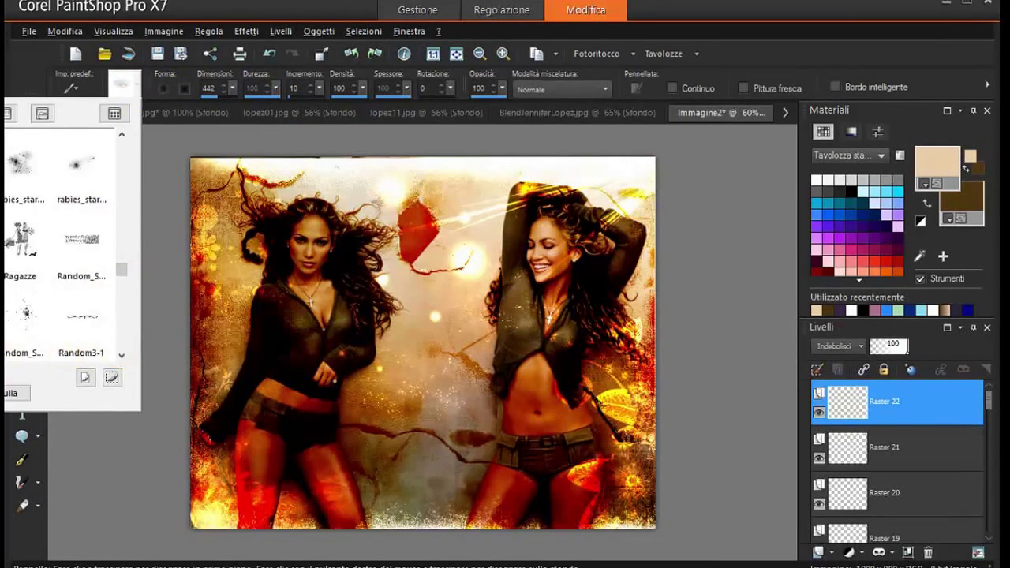
click(82, 315)
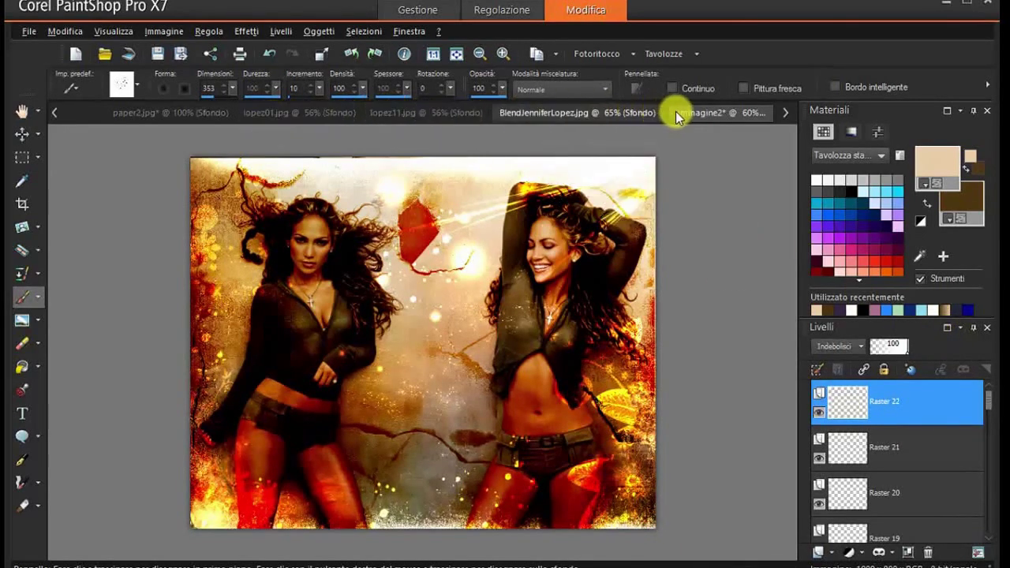
- Open the luce.psd image and copy its curved light streak layer, Livello 1
click(55, 112)
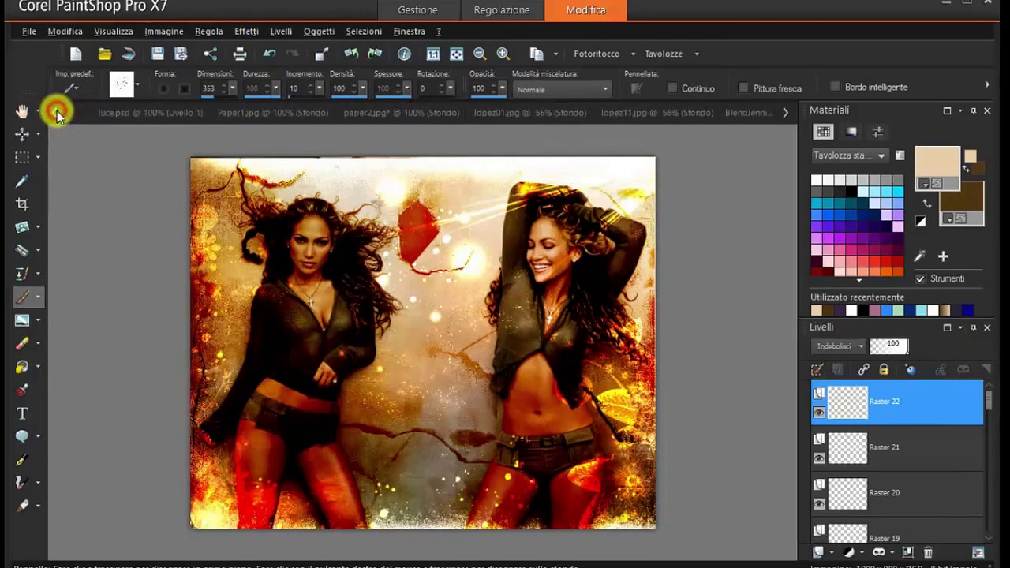
click(107, 112)
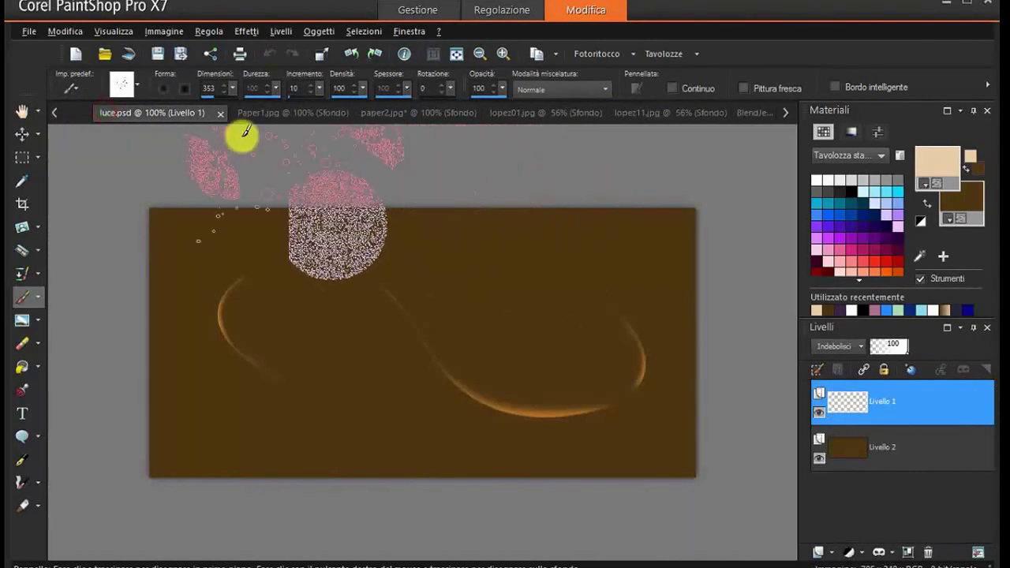
mouse_move(282, 130)
mouse_down()
mouse_move(470, 145)
mouse_move(545, 124)
mouse_up()
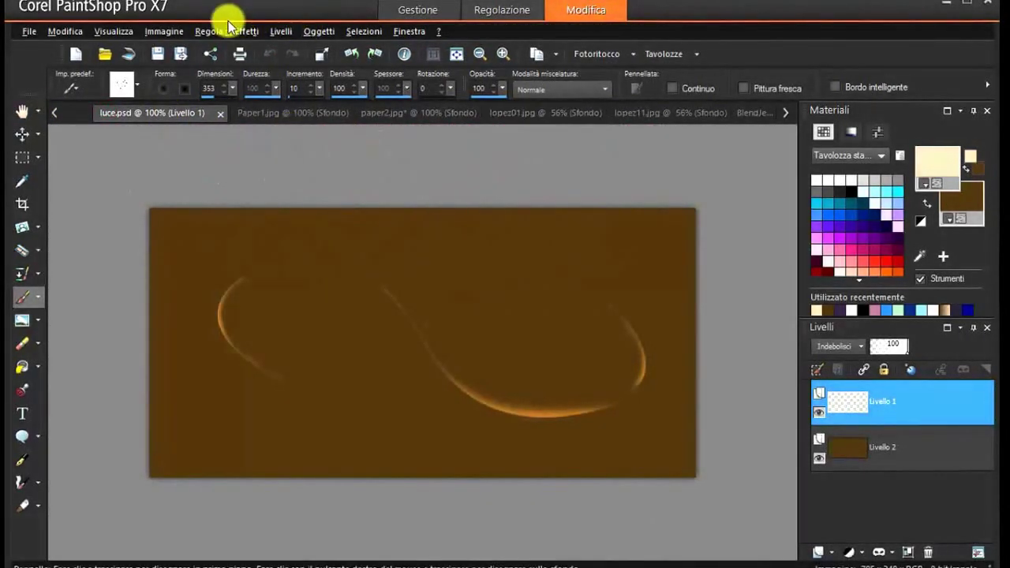
click(64, 31)
click(90, 134)
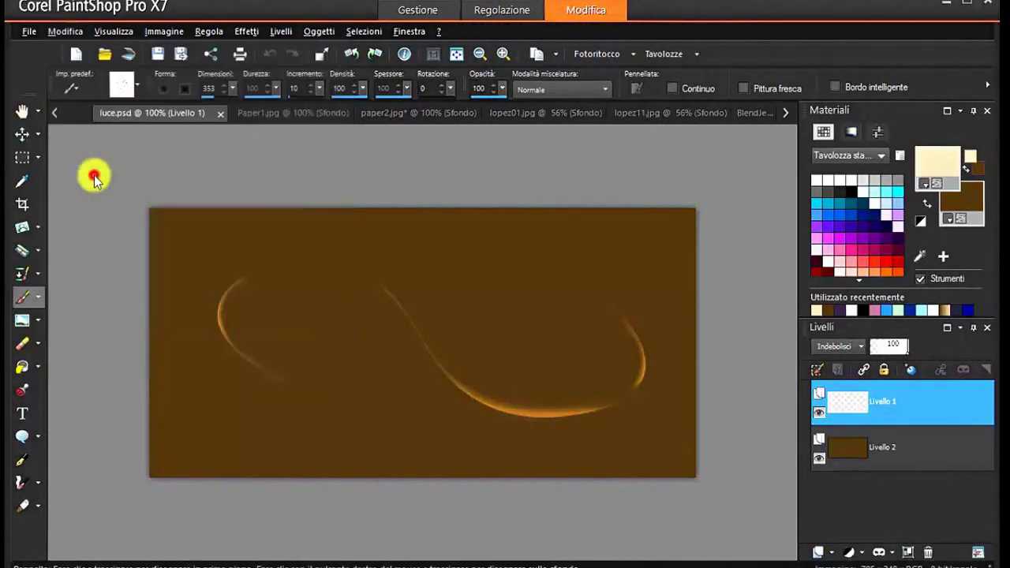
- Paste the light streak into Immagine2 as a new layer and move it across the lower part of the two women
click(783, 112)
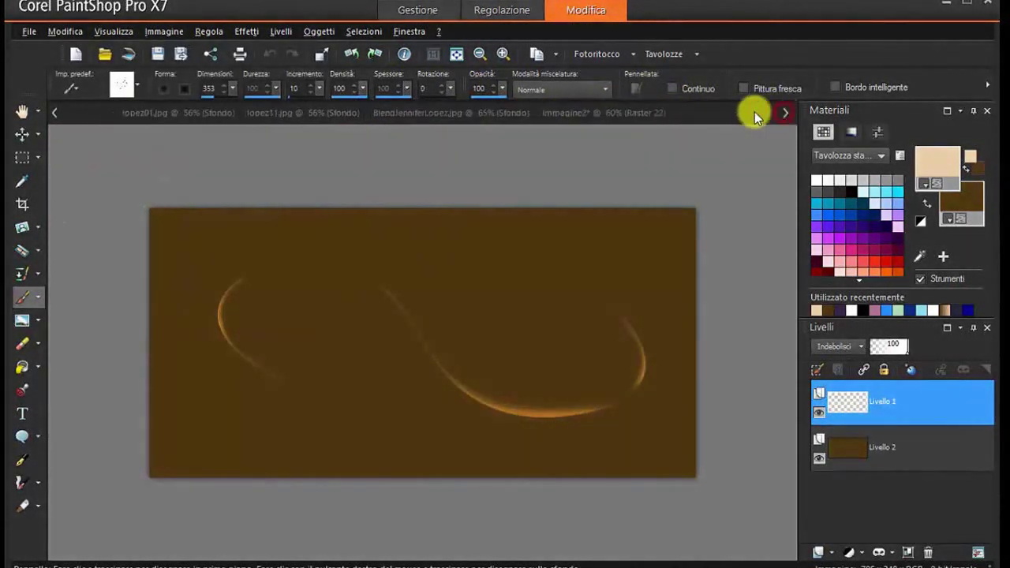
click(603, 116)
click(63, 31)
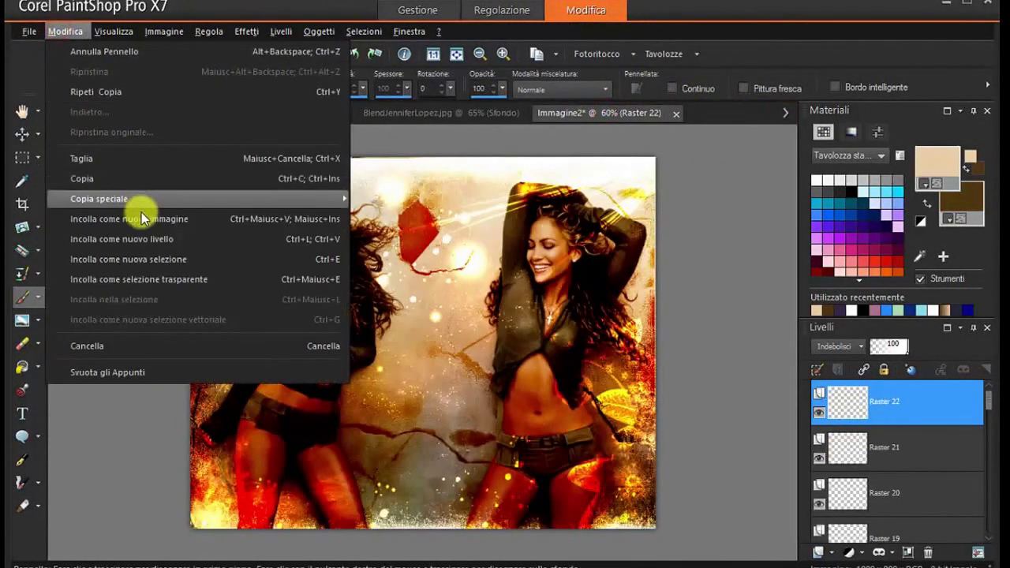
click(146, 240)
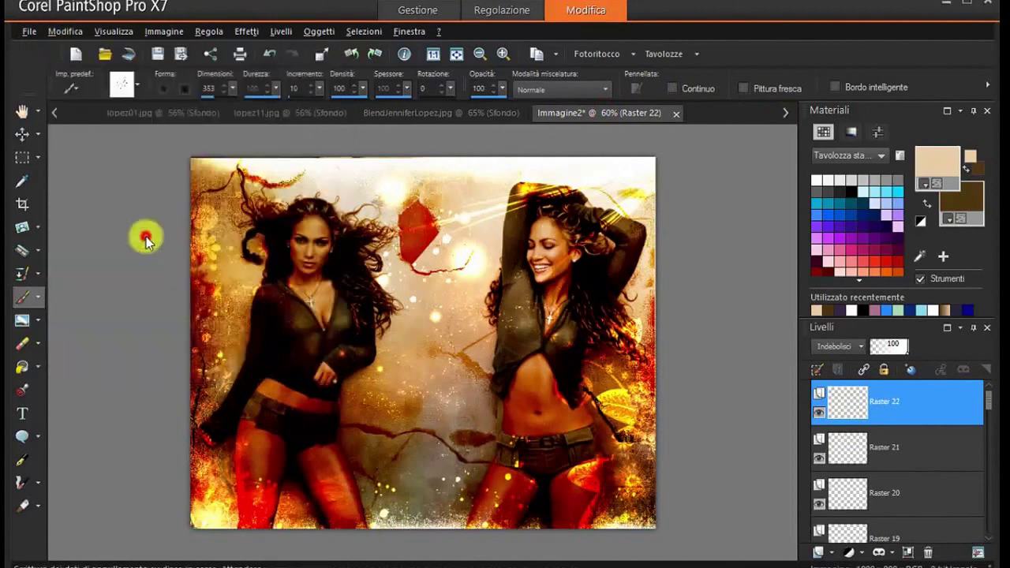
click(23, 133)
mouse_move(462, 372)
mouse_down()
mouse_move(421, 460)
mouse_move(380, 470)
mouse_move(368, 458)
mouse_move(413, 468)
mouse_move(492, 467)
mouse_move(501, 456)
mouse_up()
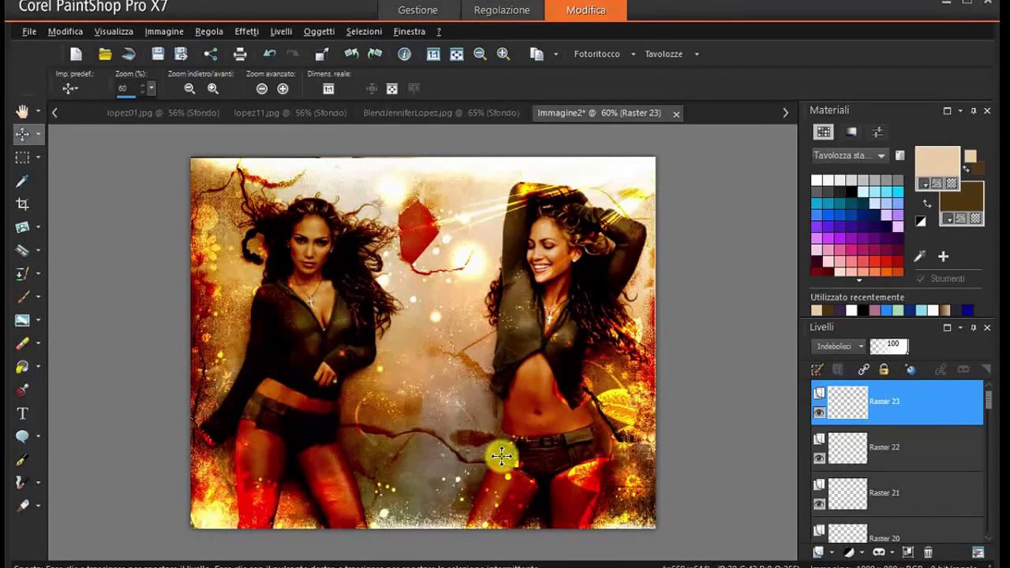
- Stretch the light streak on Raster 23 horizontally with the Pick tool to a scale of about 146%
click(38, 134)
click(69, 138)
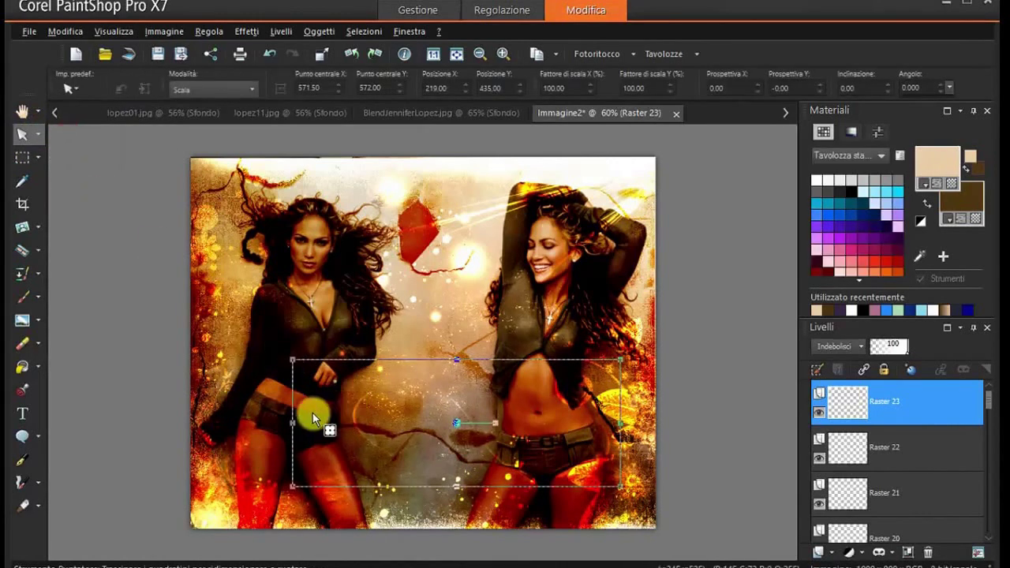
drag(293, 422, 193, 434)
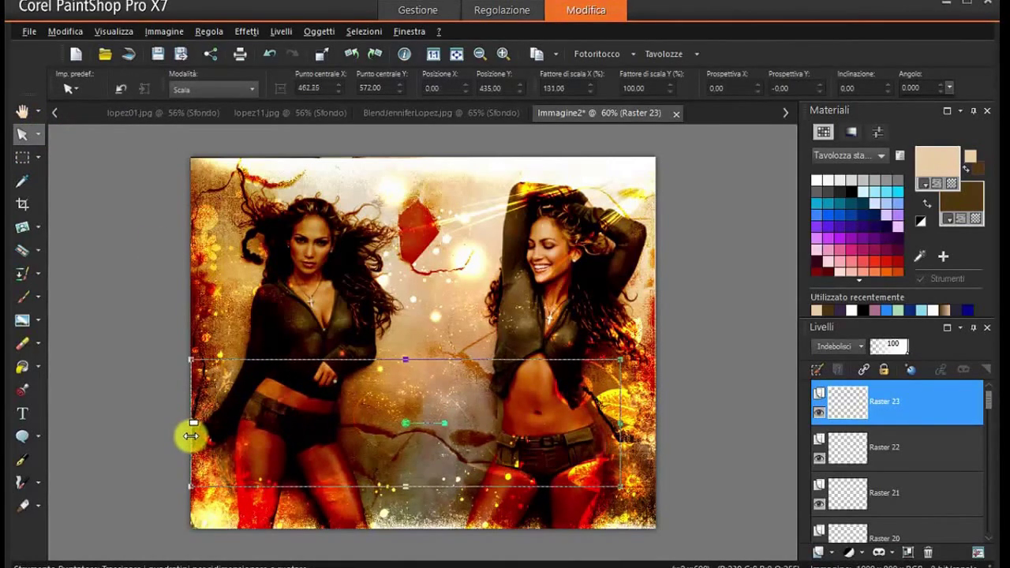
drag(193, 422, 151, 426)
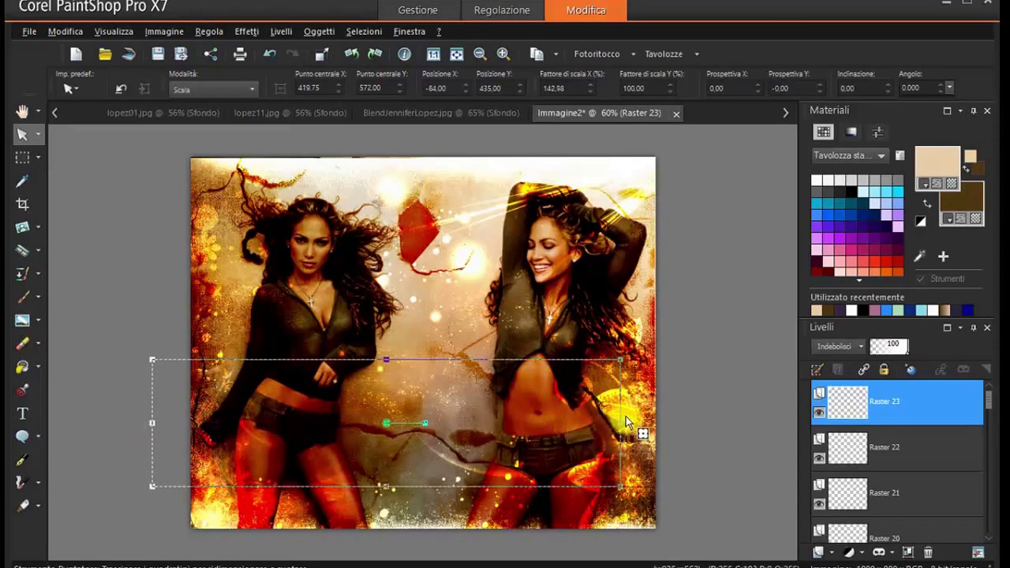
drag(624, 423, 630, 422)
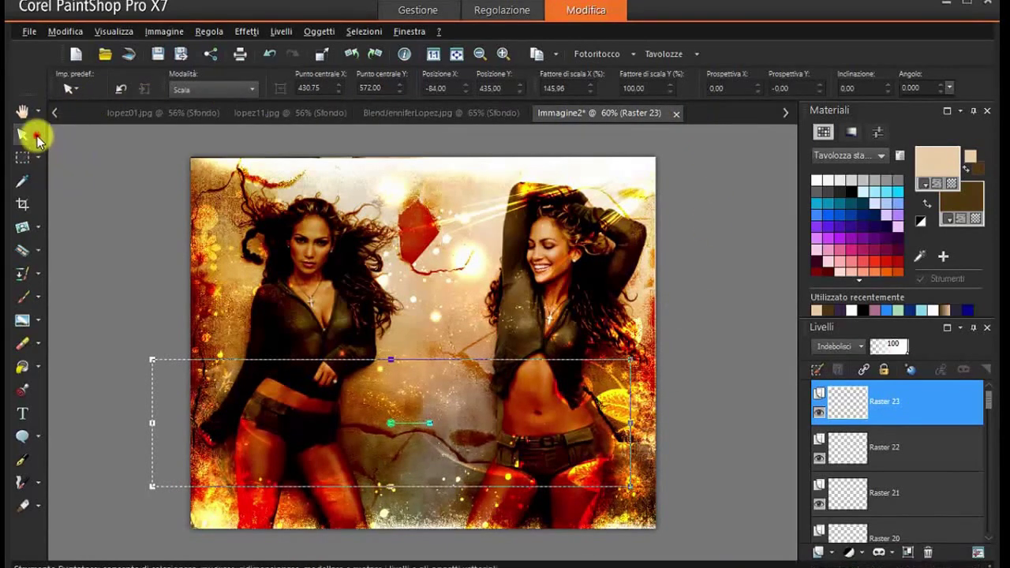
- Duplicate the light streak layer Raster 23
click(40, 159)
click(39, 158)
click(55, 159)
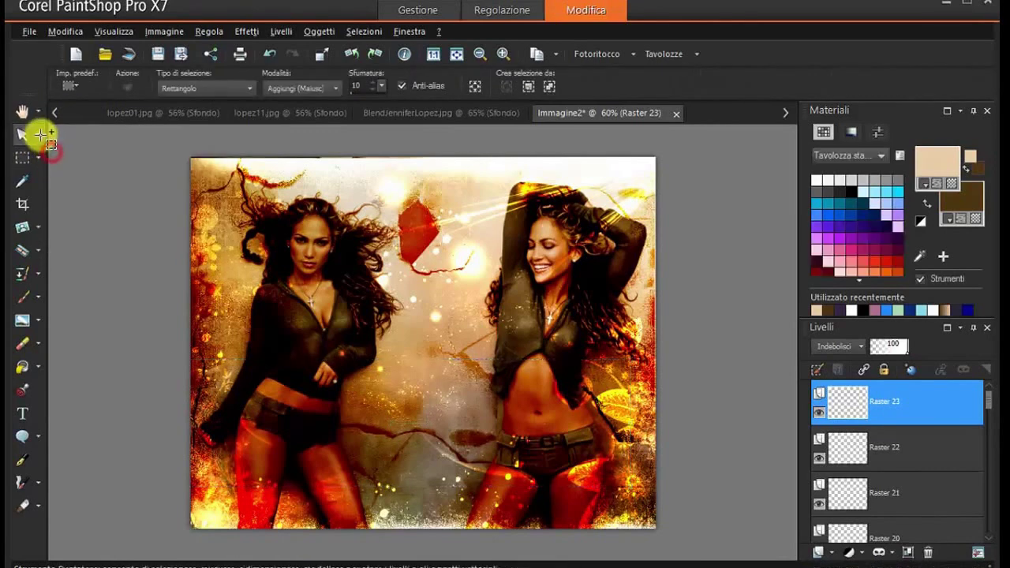
click(39, 135)
click(57, 160)
mouse_move(856, 405)
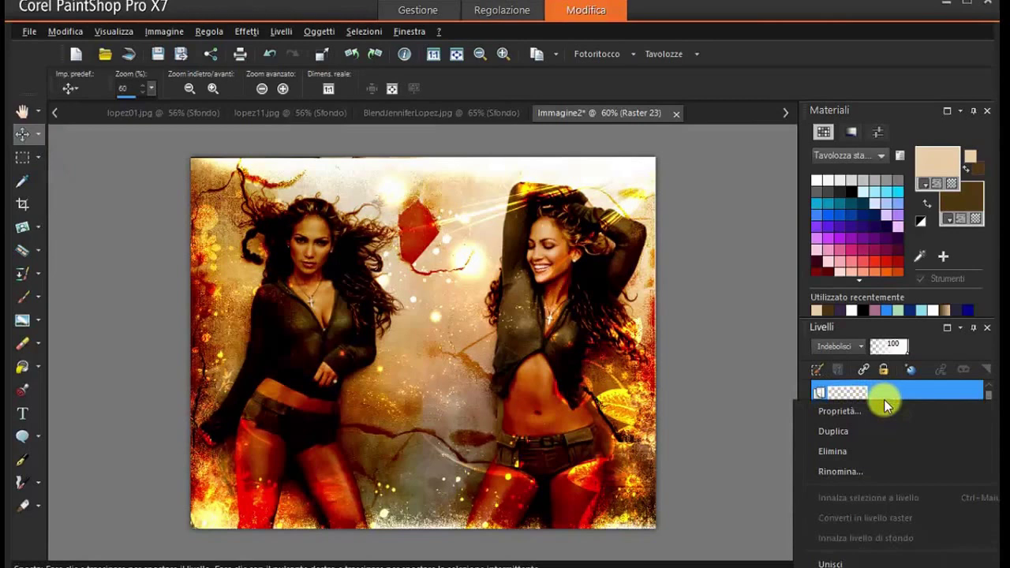
click(836, 431)
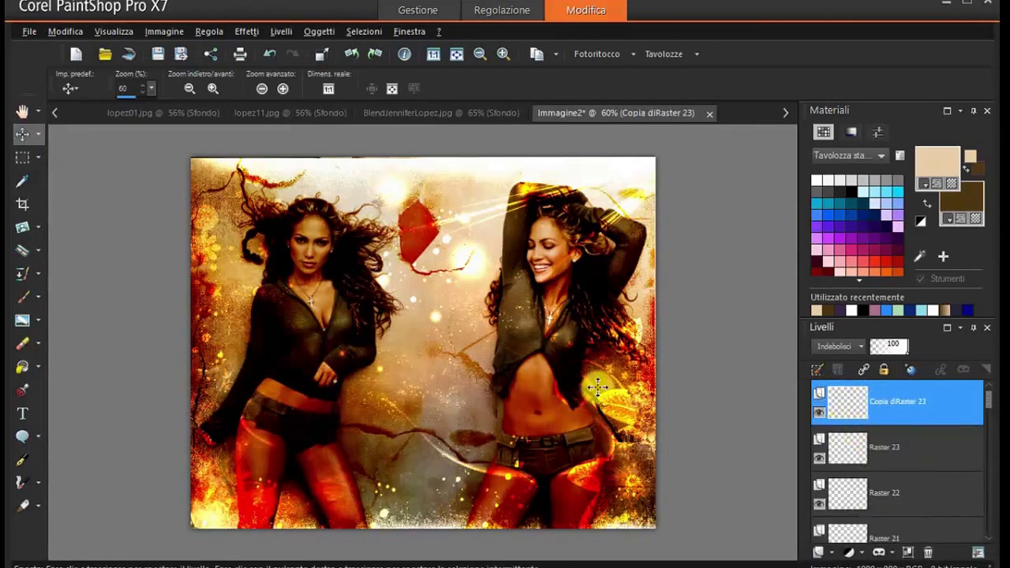
- Try stretching the copied light streak horizontally to about 111%, and undo both the stretch and the duplication
click(35, 136)
click(70, 142)
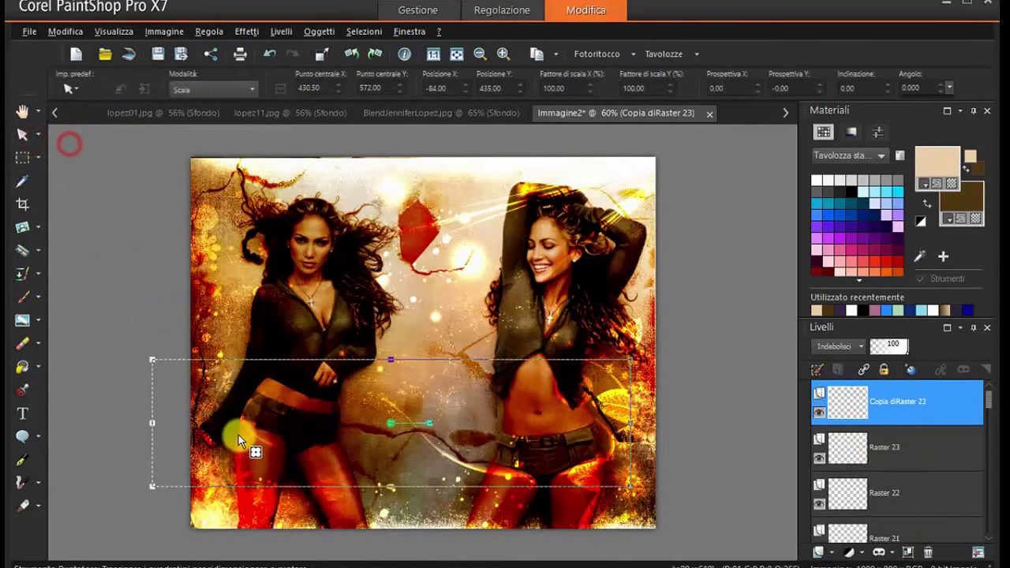
drag(150, 423, 98, 424)
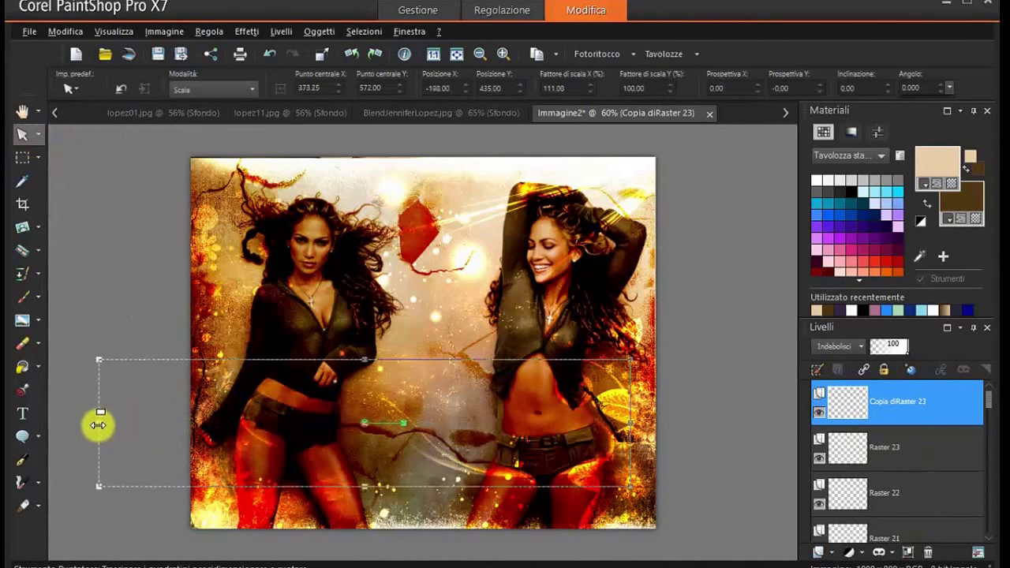
click(266, 52)
click(266, 53)
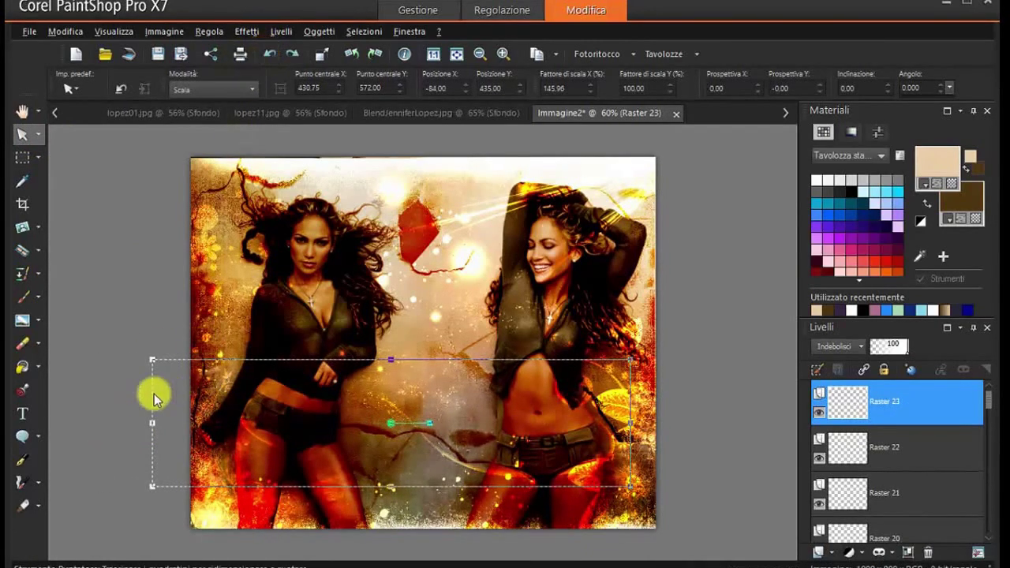
- Stretch the light streak on Raster 23 further past the image's left edge, to a horizontal scale of about 163%
drag(153, 424, 96, 422)
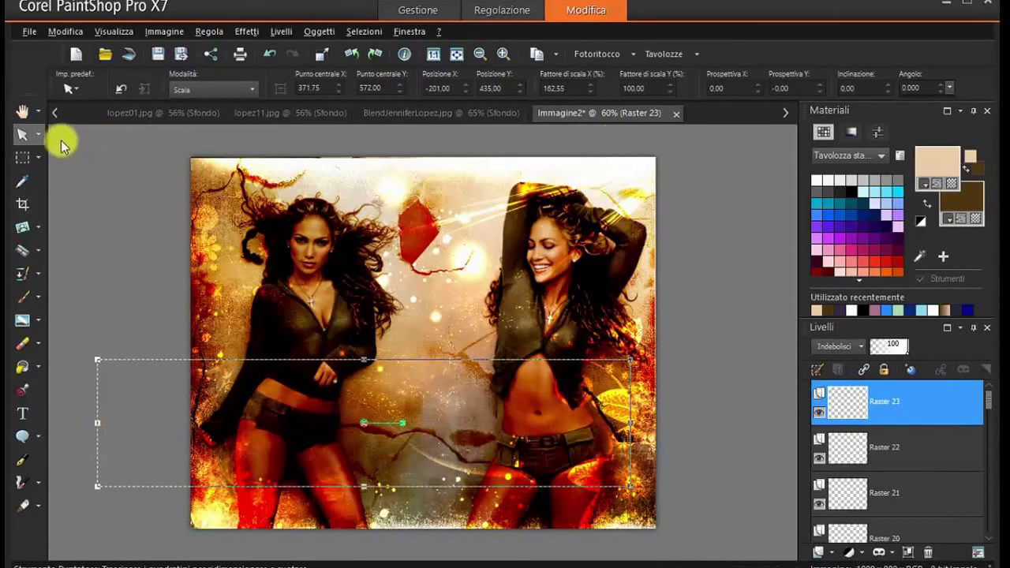
click(36, 136)
click(38, 157)
click(47, 157)
- Duplicate the stretched light streak layer Raster 23 to intensify the glow
click(36, 135)
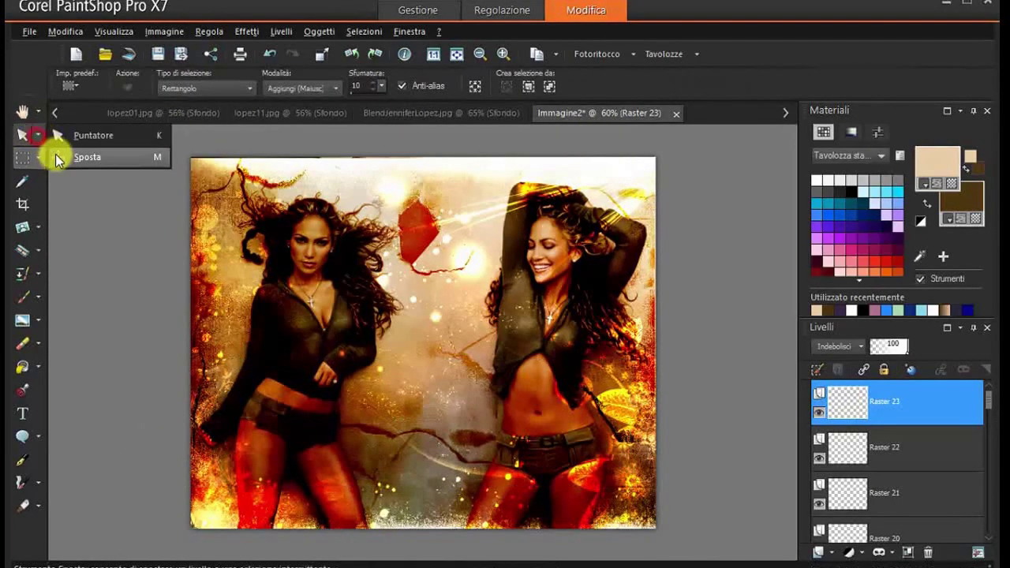
click(56, 156)
right_click(886, 402)
click(862, 436)
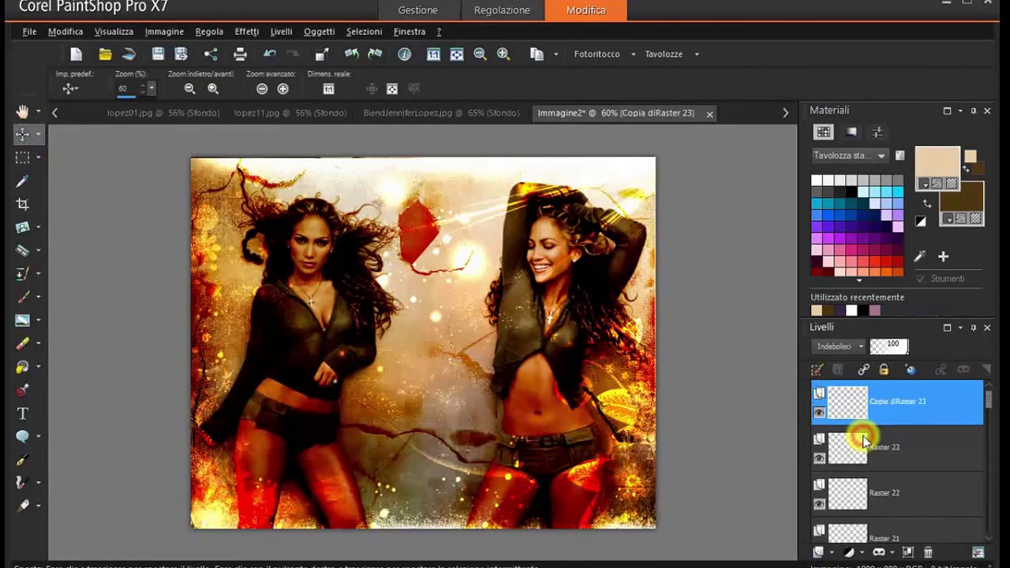
mouse_move(864, 442)
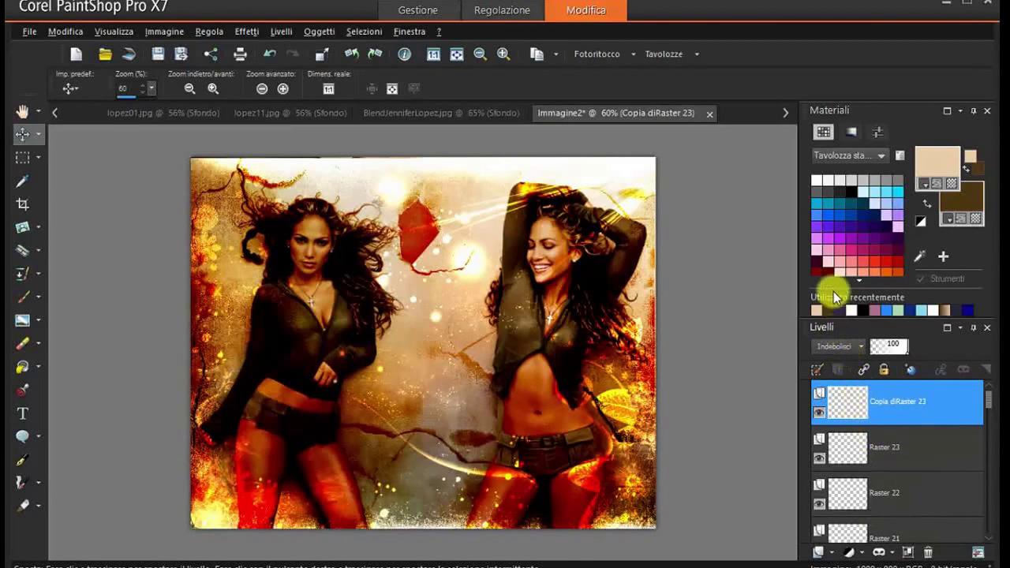
- Merge all visible layers of Immagine2 into a single layer
click(282, 31)
mouse_move(334, 313)
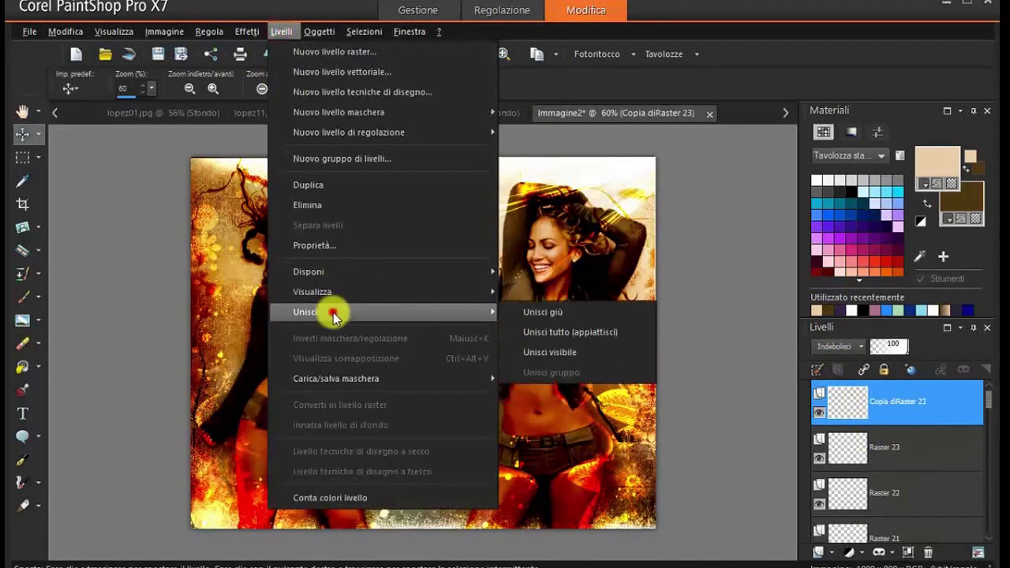
click(595, 356)
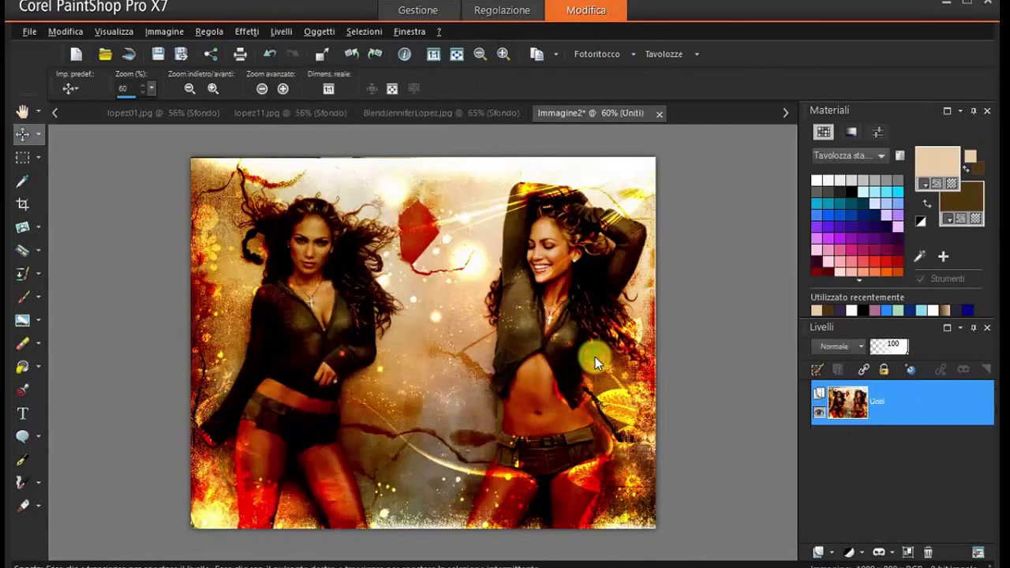
- Add a new raster layer with Normale blending and 100 opacity above the merged image
click(281, 32)
click(292, 52)
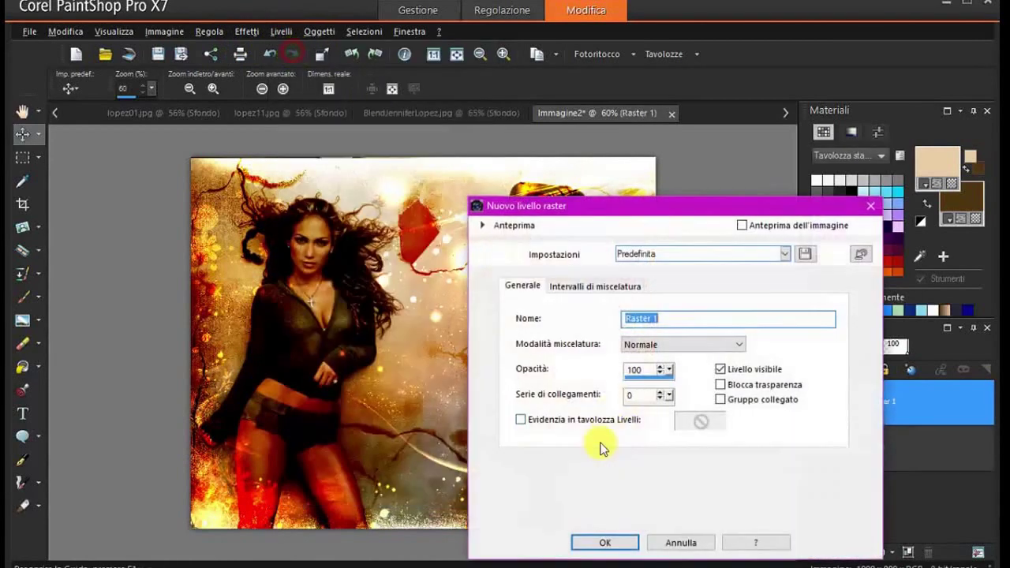
click(588, 541)
click(28, 344)
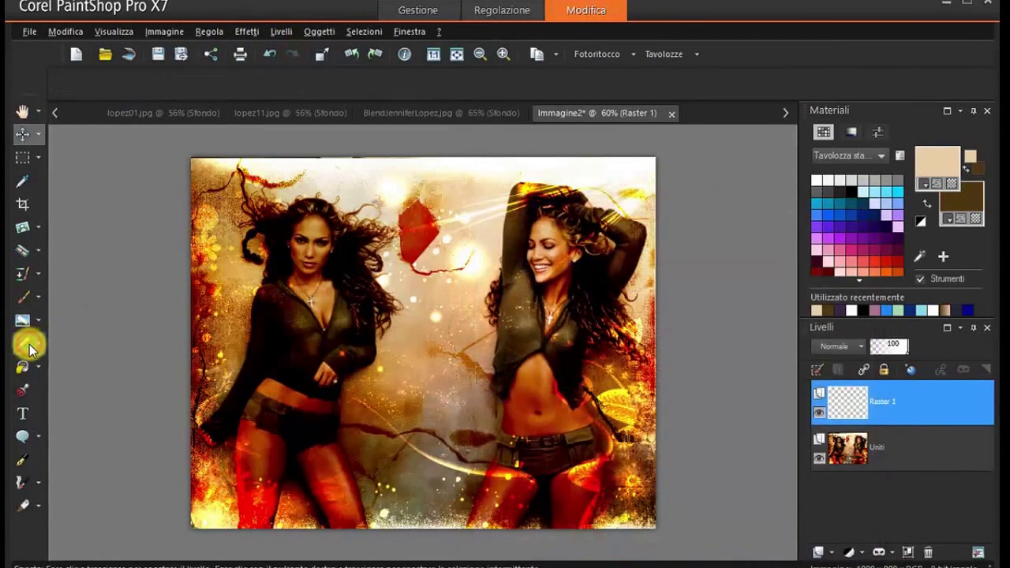
click(138, 89)
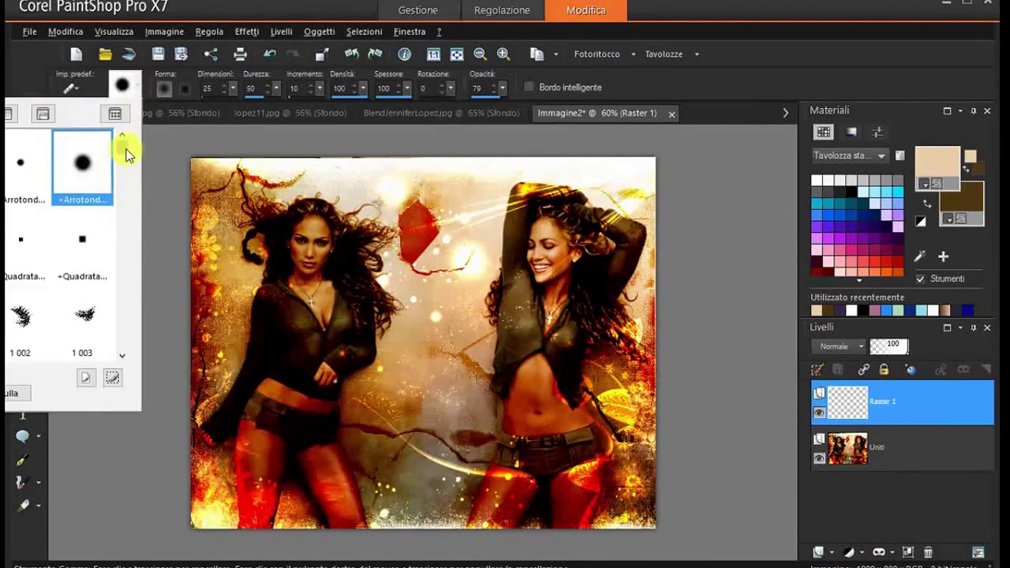
drag(125, 154, 120, 176)
click(139, 168)
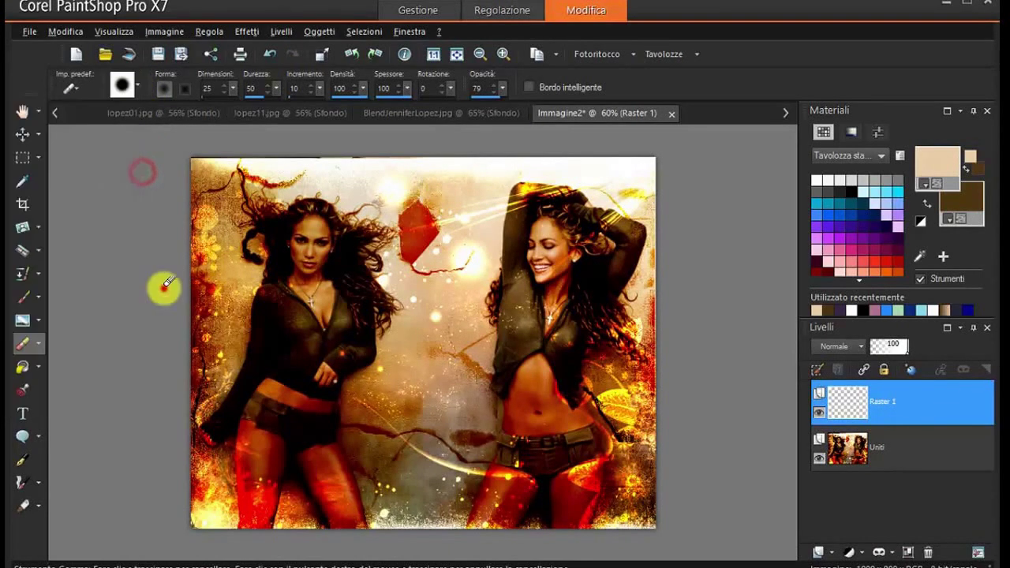
- Stamp the signature text at scale 129 on Raster 1 between the two women's legs using the Picture Tube tool
click(19, 391)
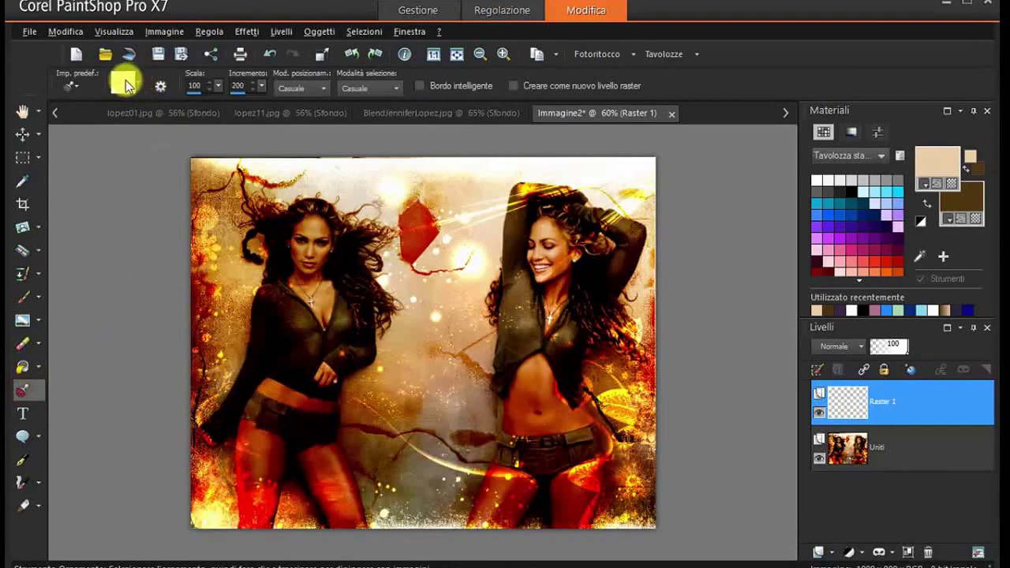
click(269, 53)
drag(220, 92, 229, 93)
click(419, 502)
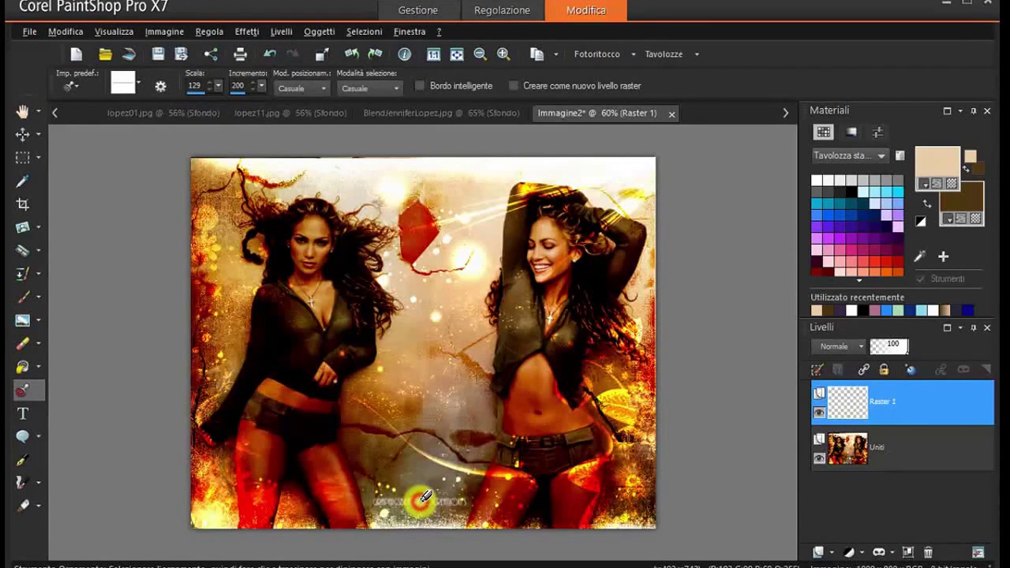
- Rotate the signature text on Raster 1 by 90 degrees to the left and move it near the image's upper-left edge
click(24, 136)
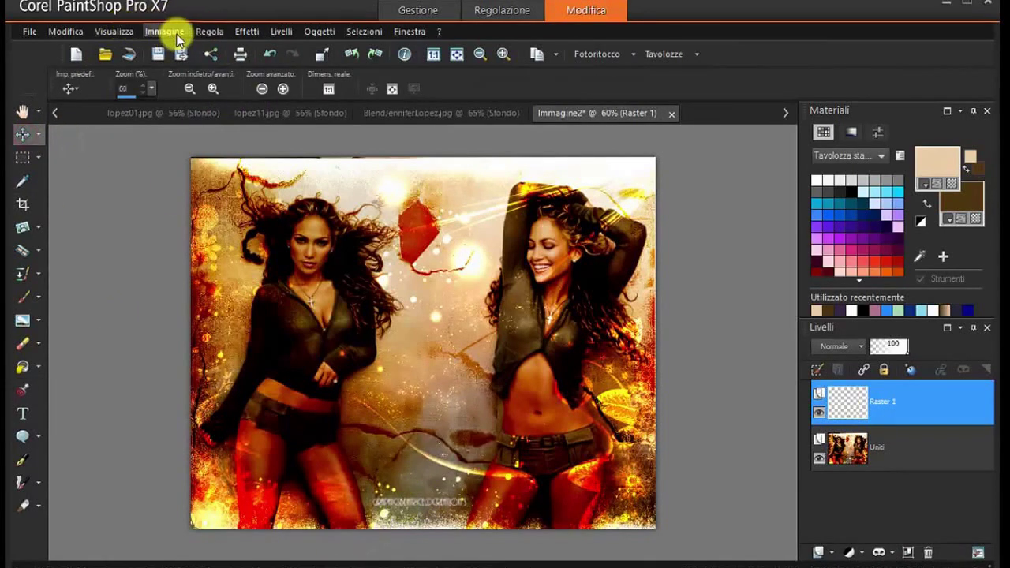
click(178, 36)
click(224, 72)
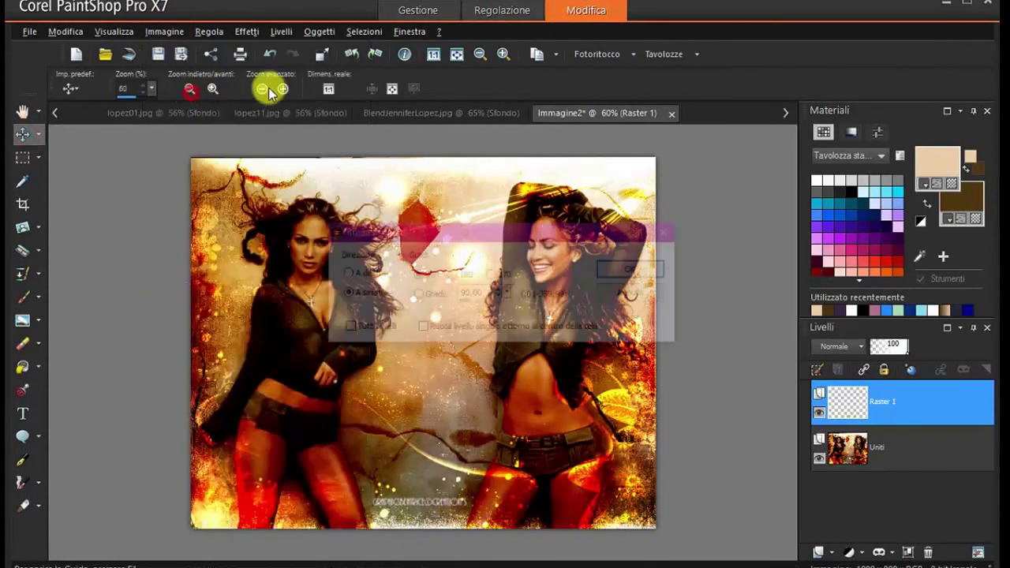
click(623, 269)
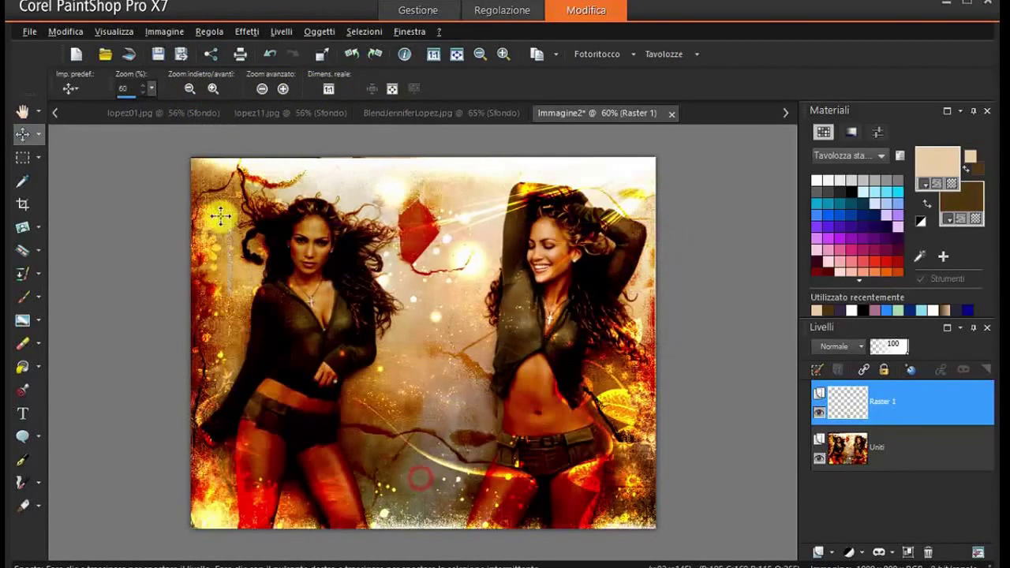
mouse_move(221, 215)
mouse_down()
mouse_move(200, 192)
mouse_move(226, 200)
mouse_move(213, 198)
mouse_up()
- Set the signature layer's blend mode to Luminanza (esistente) and duplicate the layer
click(857, 345)
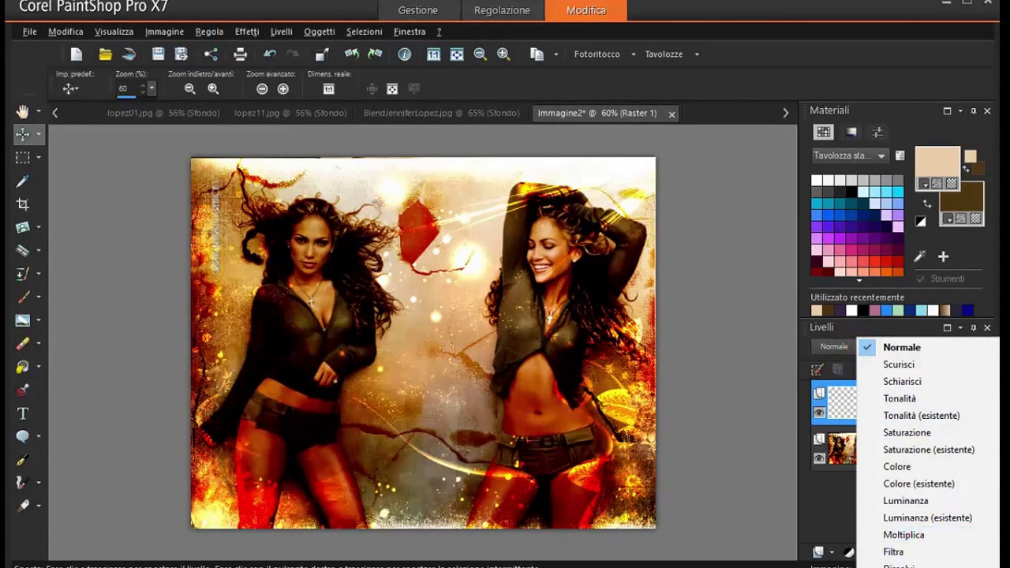
click(907, 565)
click(858, 345)
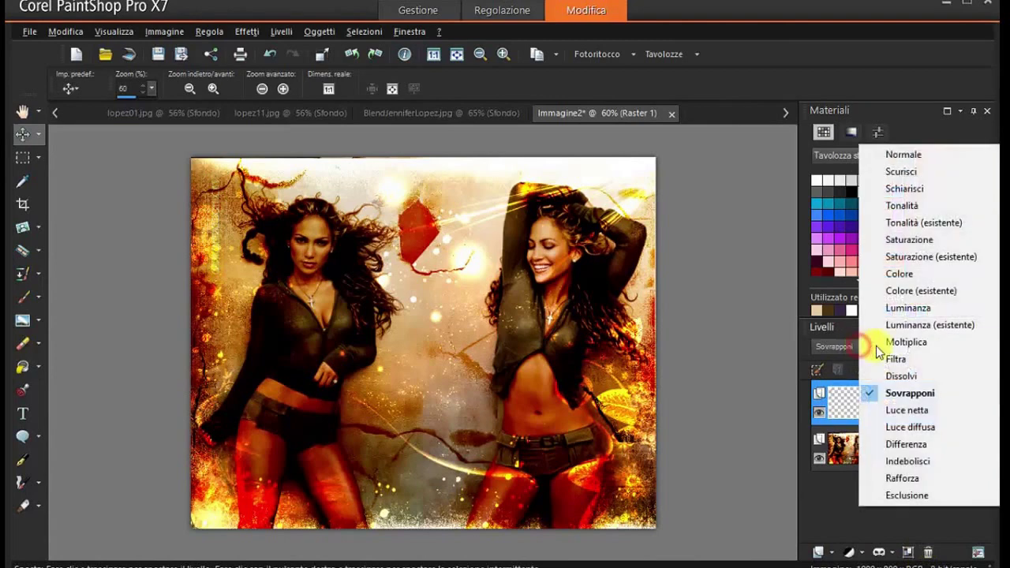
click(914, 327)
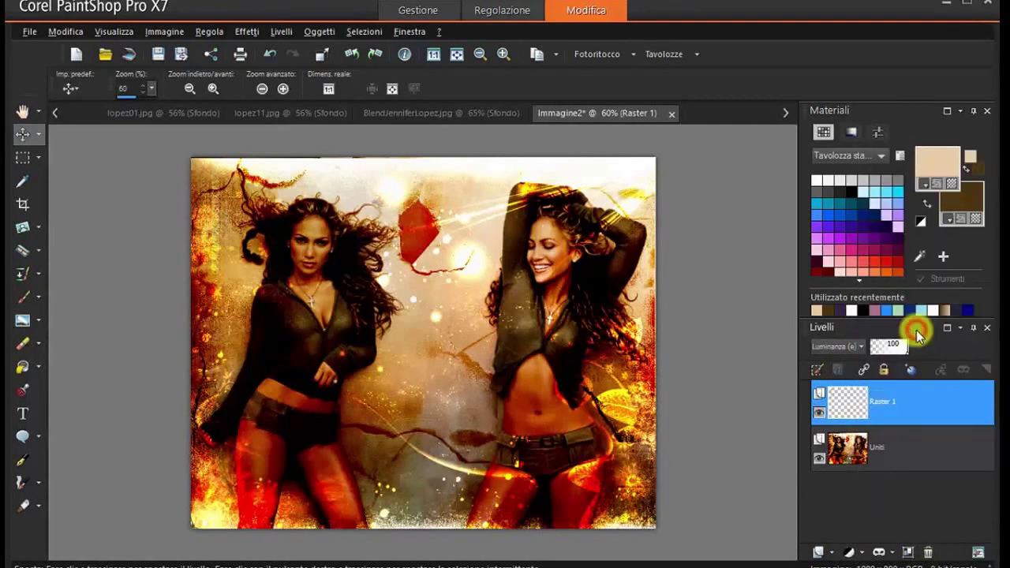
right_click(847, 405)
click(844, 434)
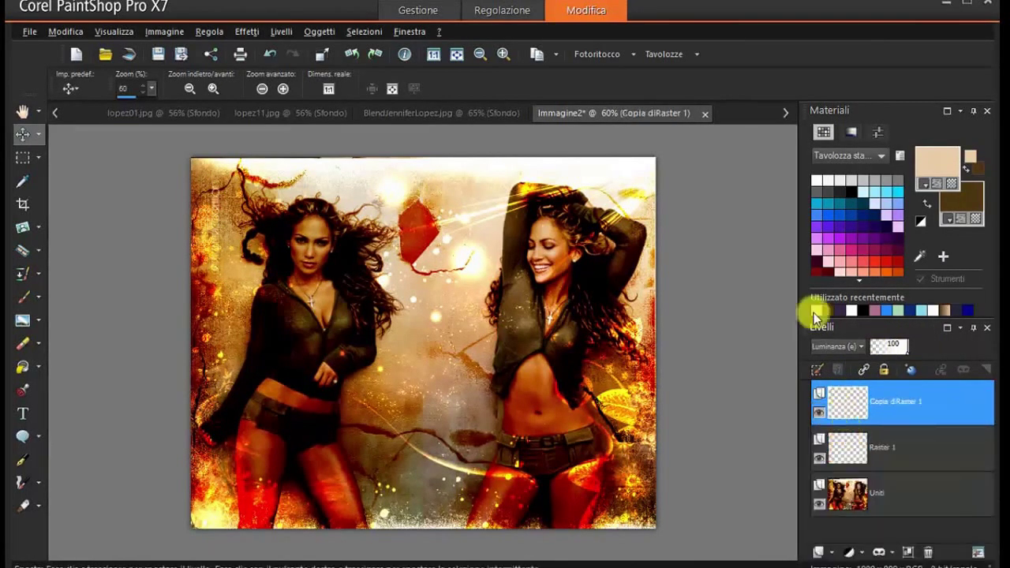
- Merge the two signature layers and the picture beneath them with Unisci visibile
click(281, 31)
mouse_move(322, 313)
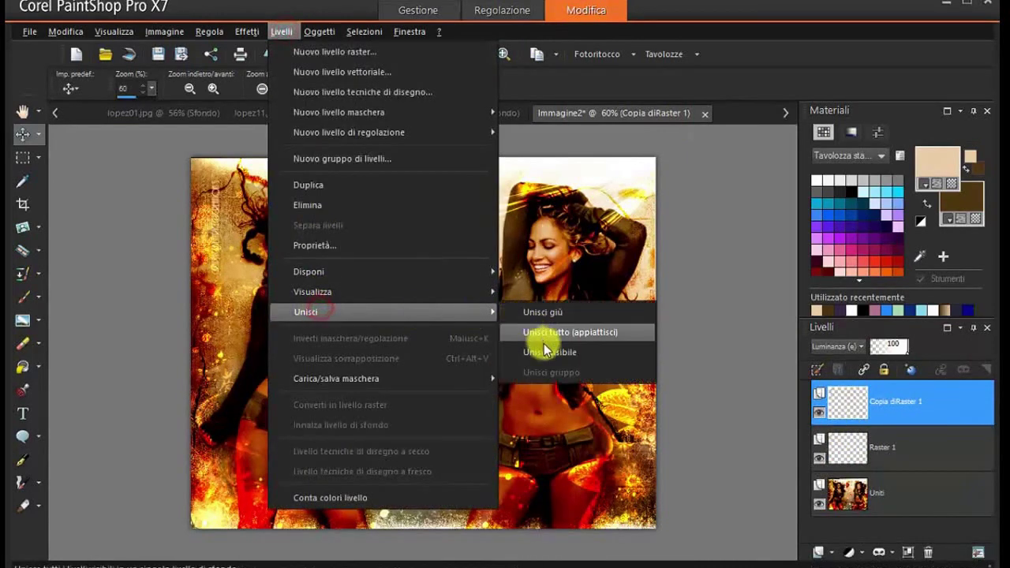
click(542, 352)
click(257, 34)
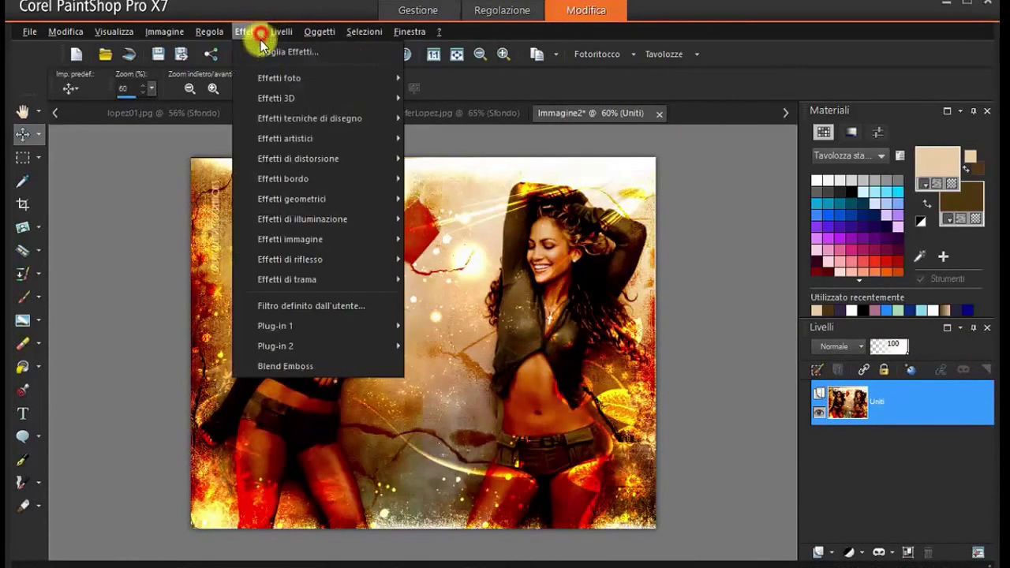
mouse_move(334, 330)
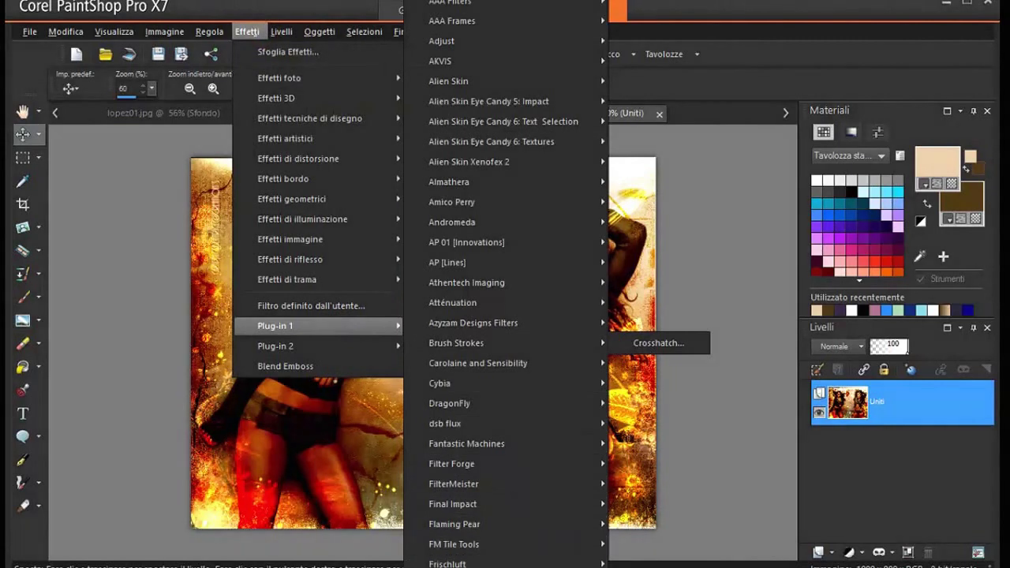
mouse_move(543, 485)
click(294, 343)
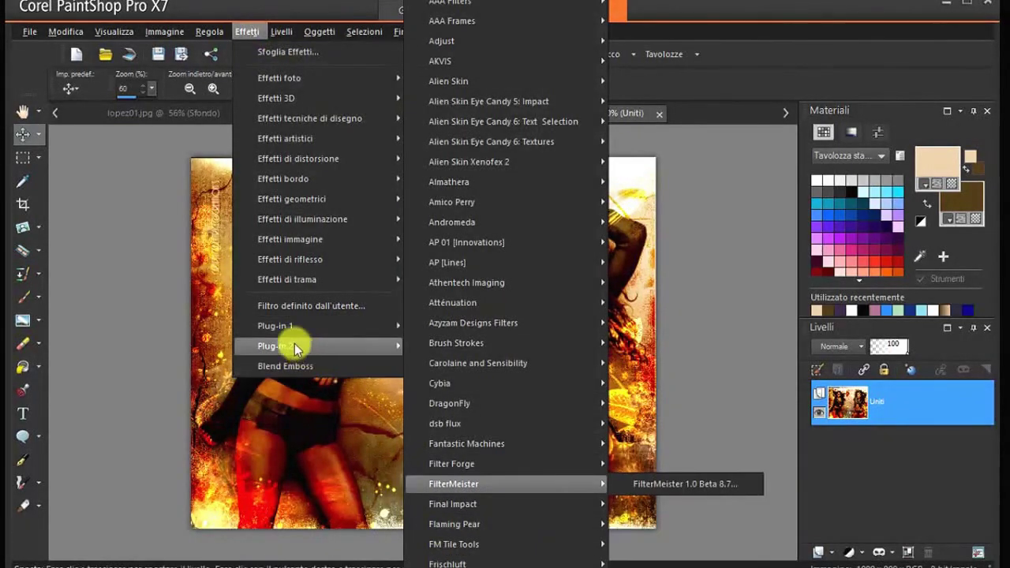
mouse_move(294, 333)
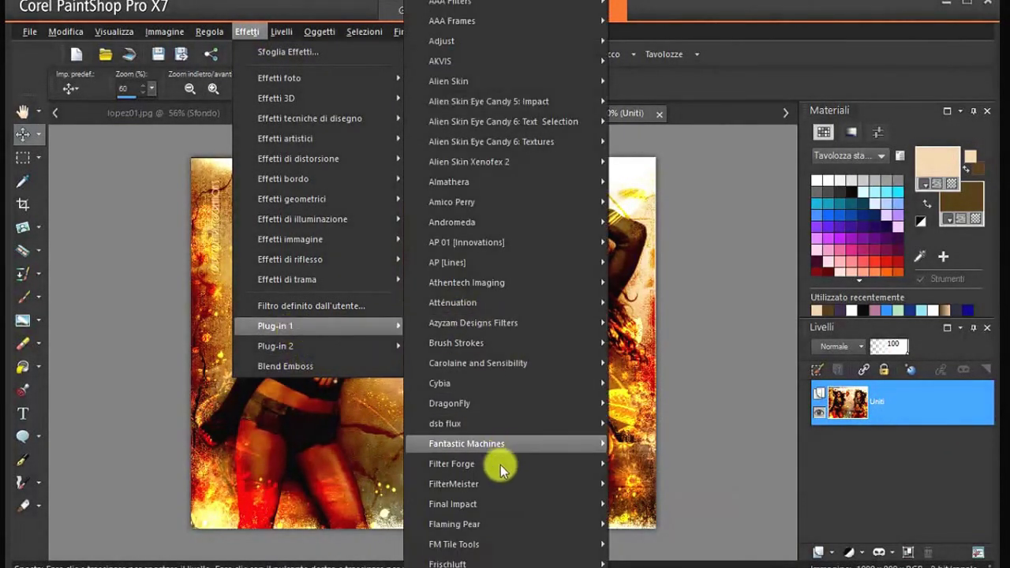
mouse_move(505, 483)
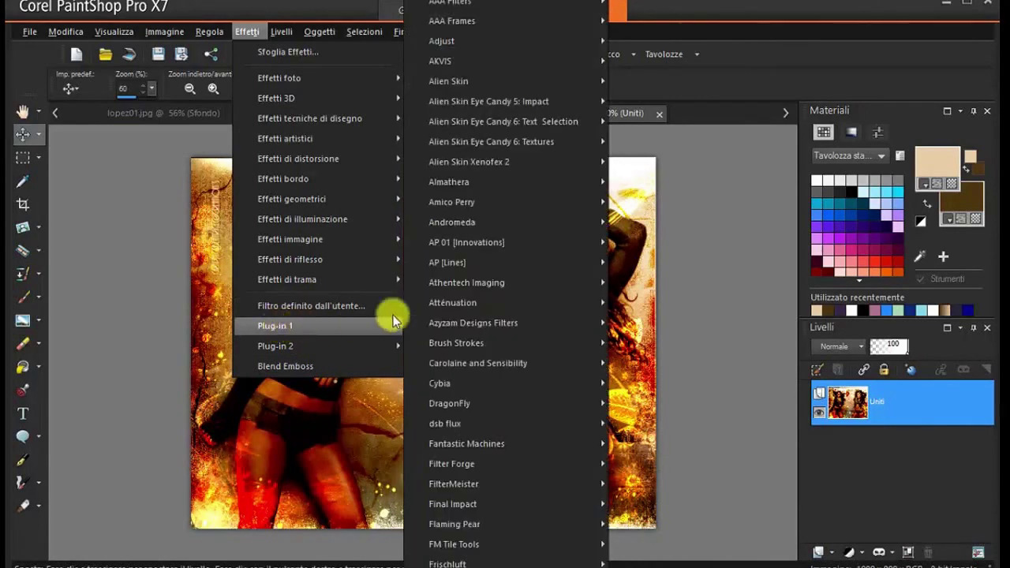
key(Escape)
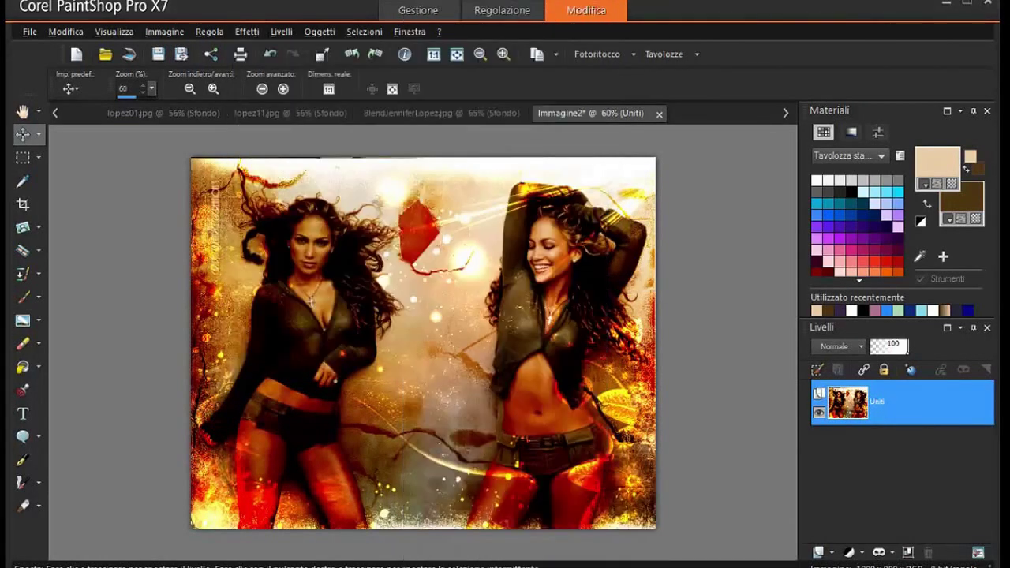
click(248, 31)
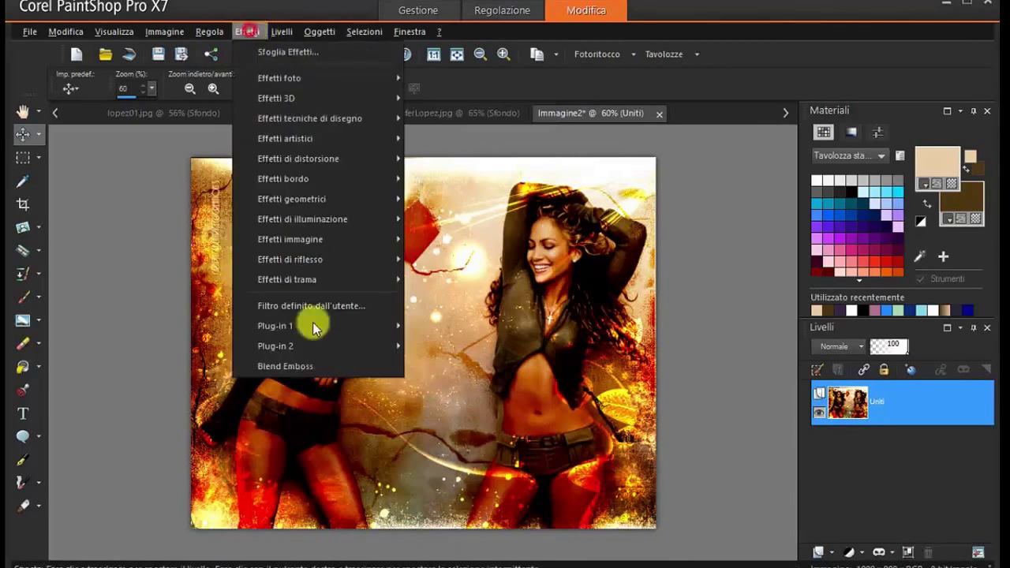
mouse_move(298, 329)
scroll(466, 500, down, 2)
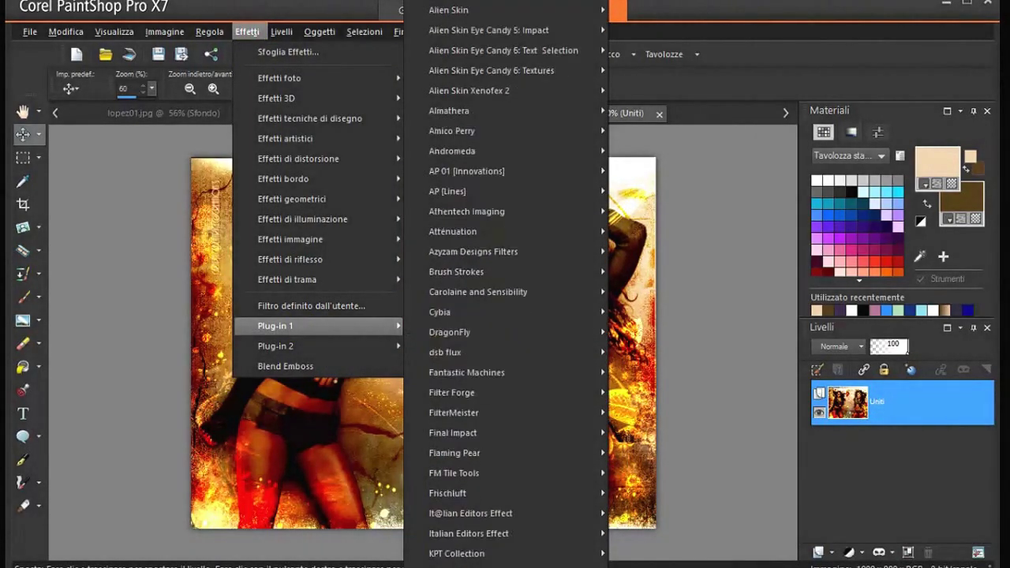
mouse_move(466, 492)
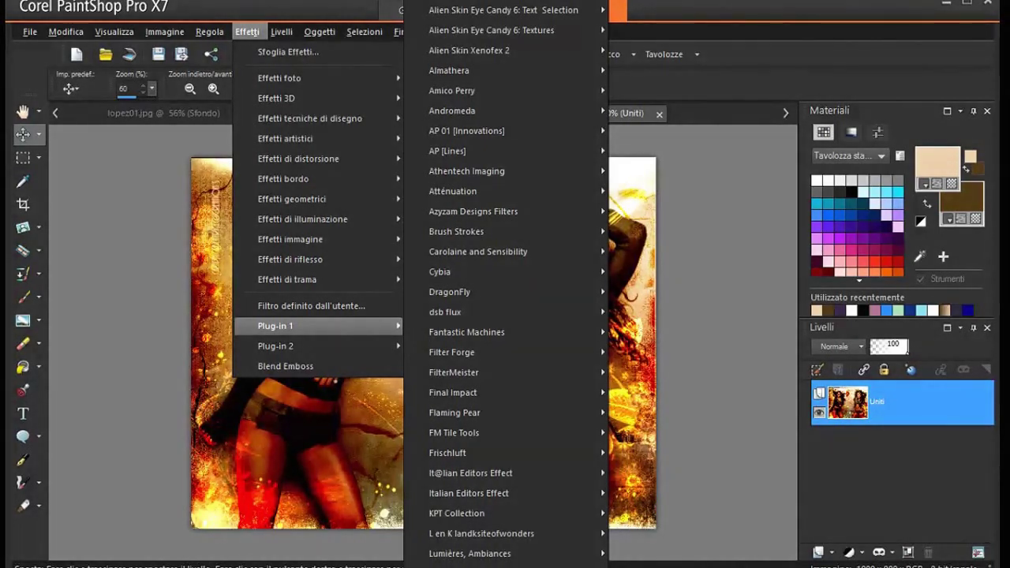
key(Escape)
key(Escape)
key(Escape)
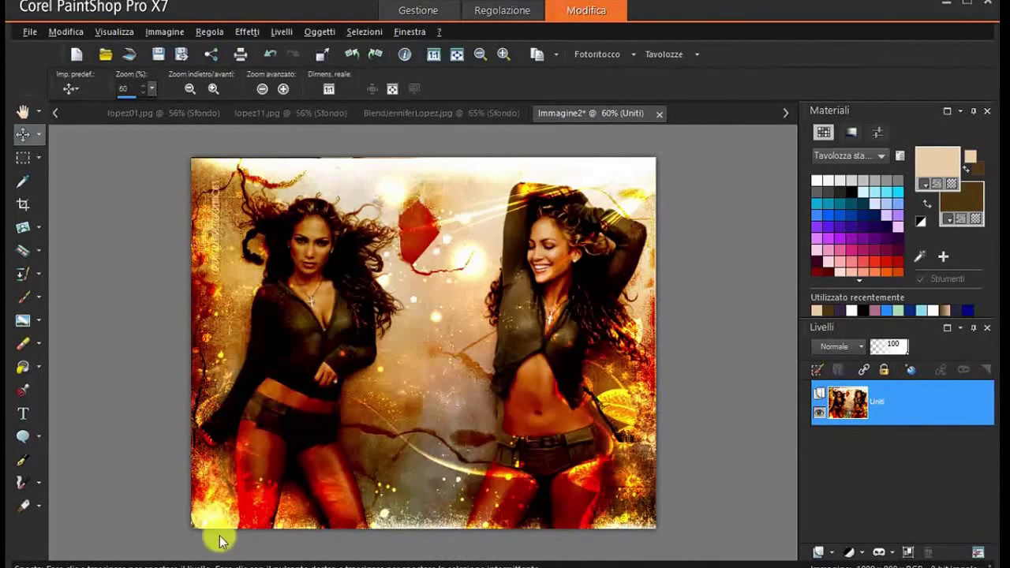
- Apply the Color Efex Pro 3.0 Bleach Bypass filter with brightness +20%, saturation 52%, global contrast -44% and a higher local contrast
click(246, 32)
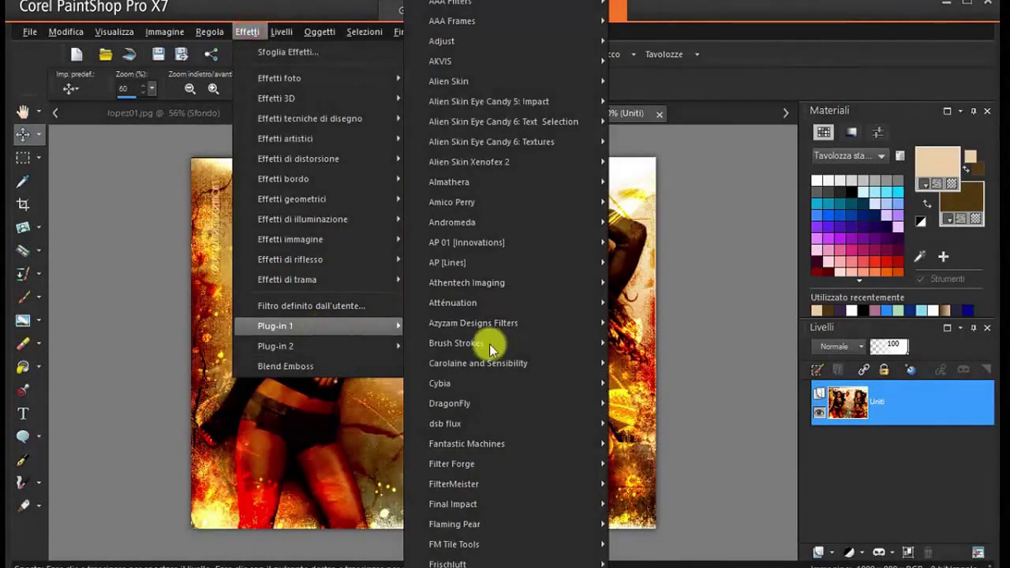
mouse_move(482, 562)
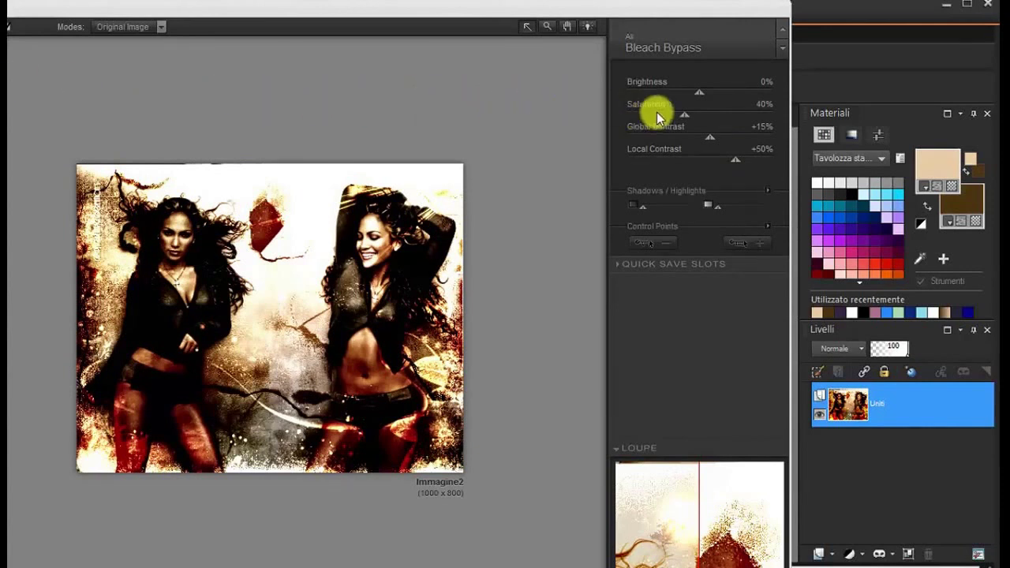
drag(701, 95, 715, 94)
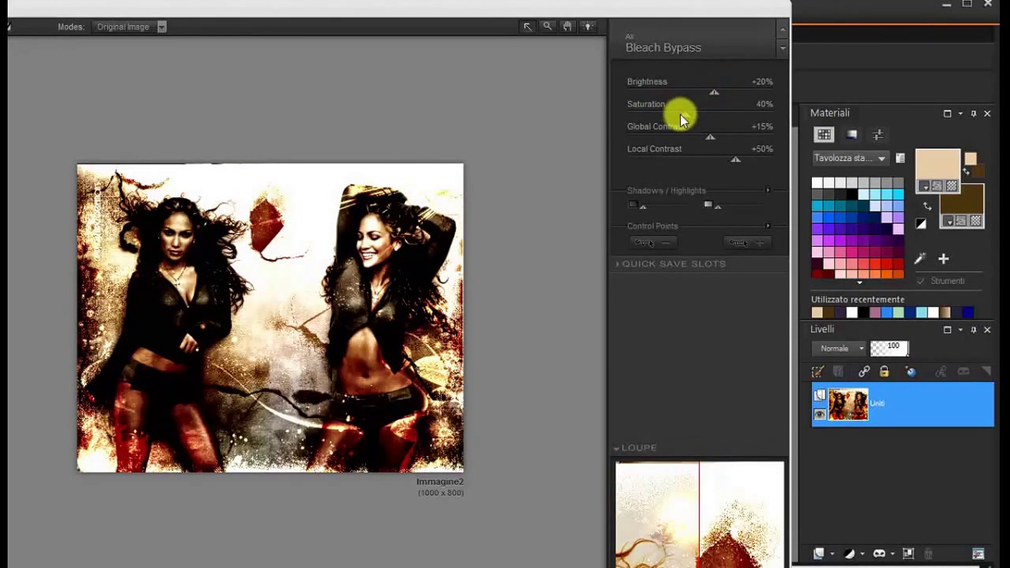
drag(683, 116, 701, 115)
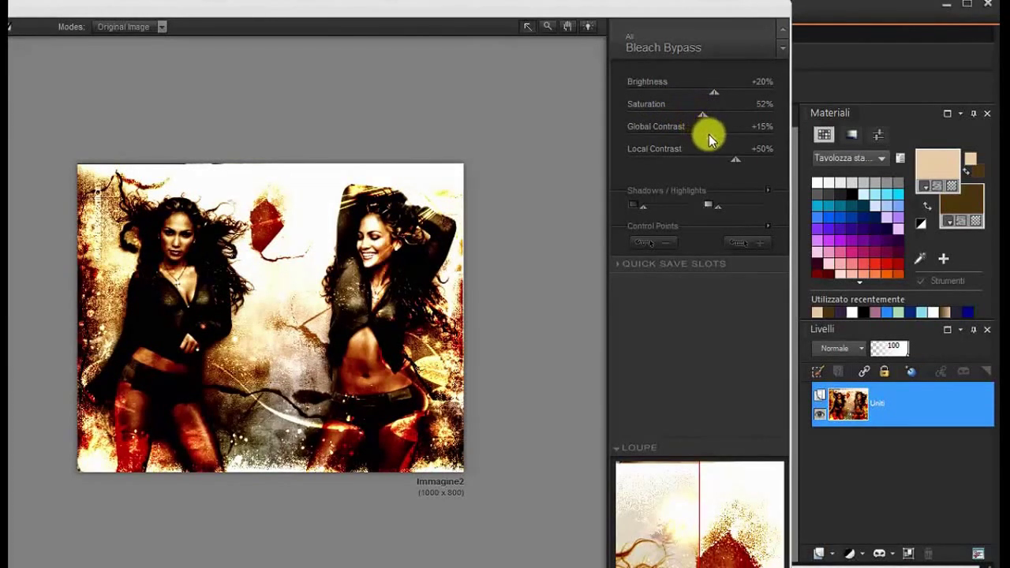
drag(709, 139, 667, 135)
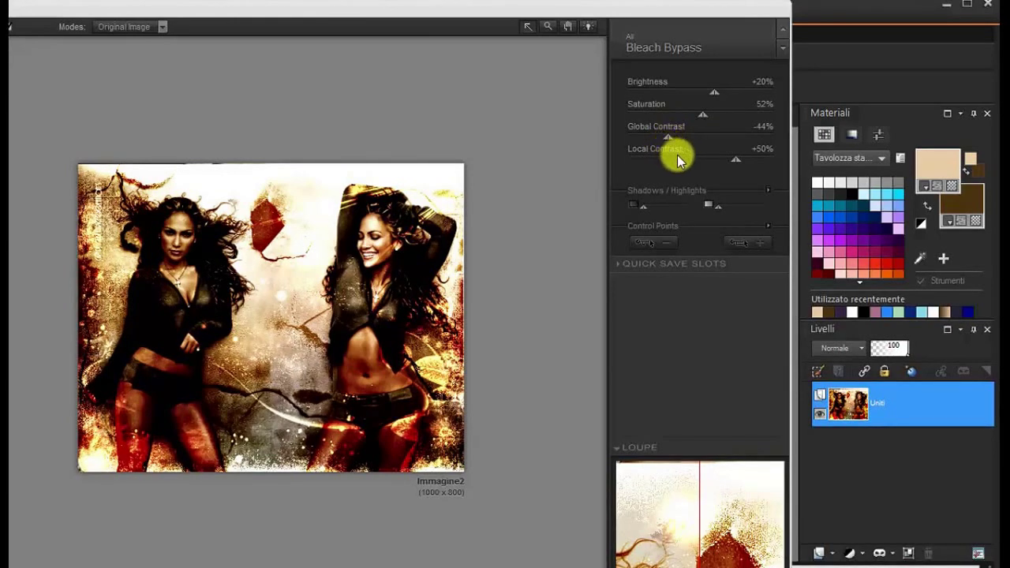
drag(744, 159, 765, 154)
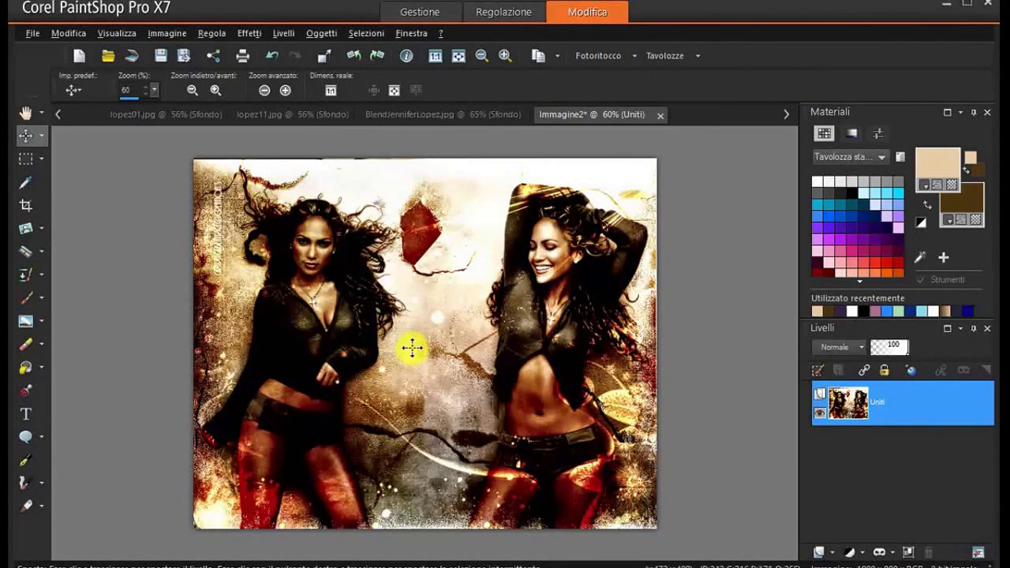
- Apply a Filter Forge 4 effect that surrounds the merged picture with a white, irregular, frosted frame
click(251, 32)
mouse_move(282, 331)
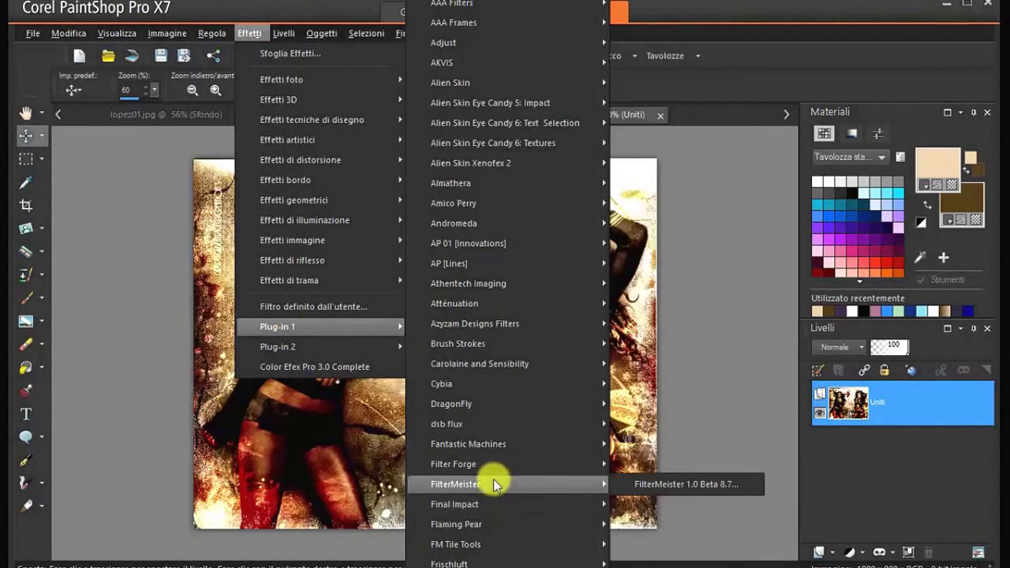
mouse_move(491, 464)
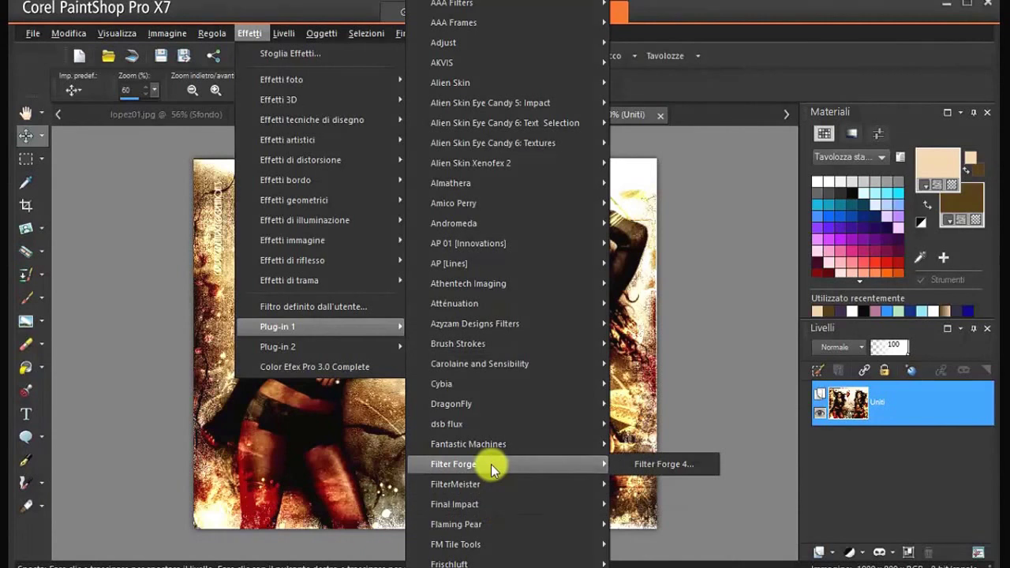
click(650, 467)
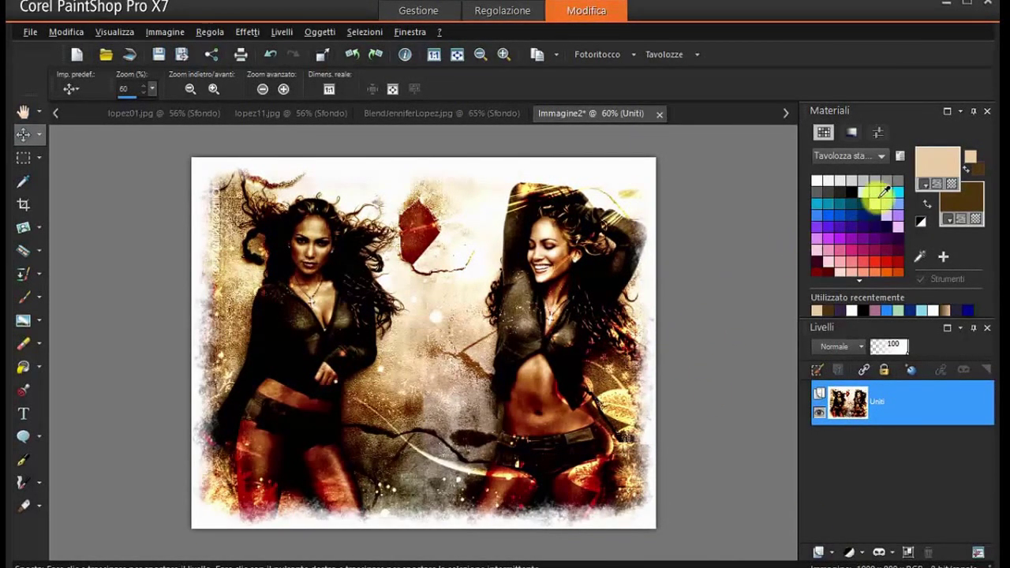
- Set up the Text tool with a transparent foreground, the dark brown fill, the Mers font and size 48 pixels
click(951, 187)
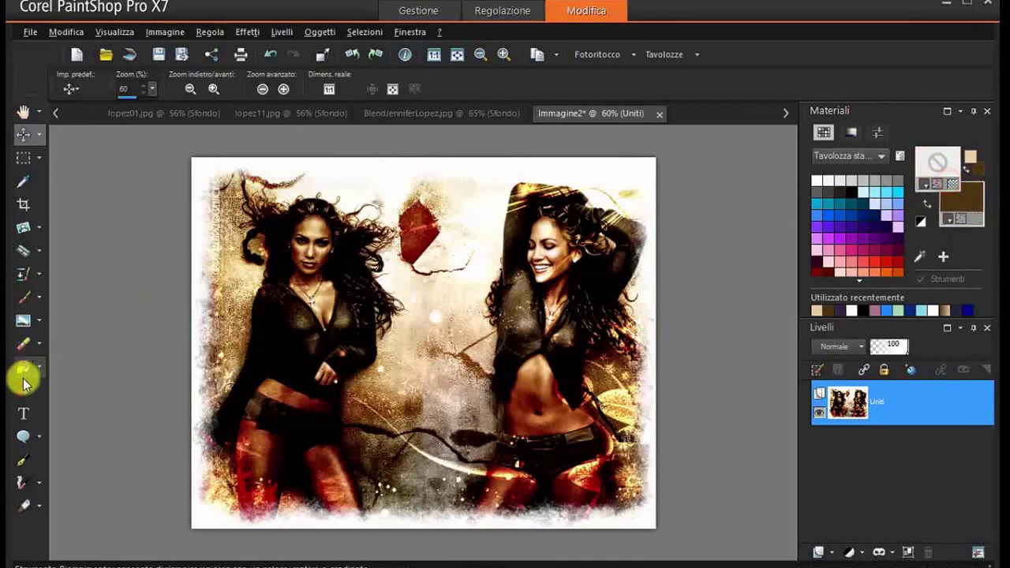
click(24, 413)
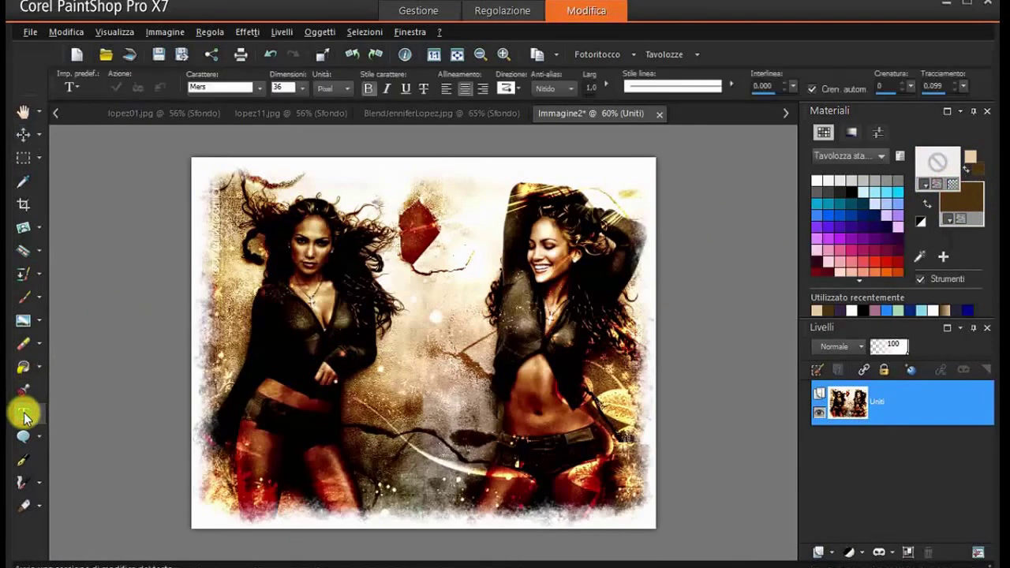
click(259, 91)
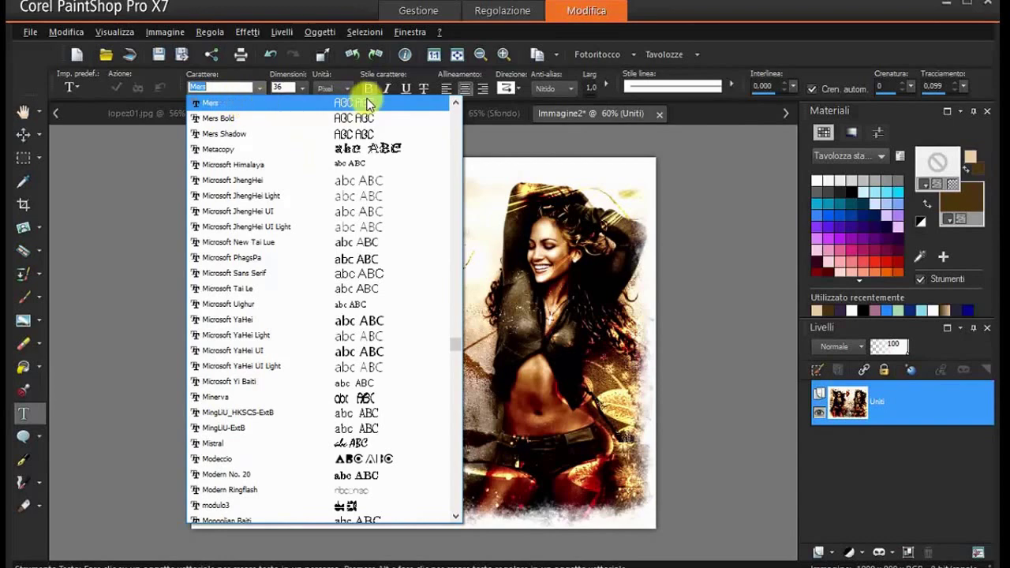
click(367, 89)
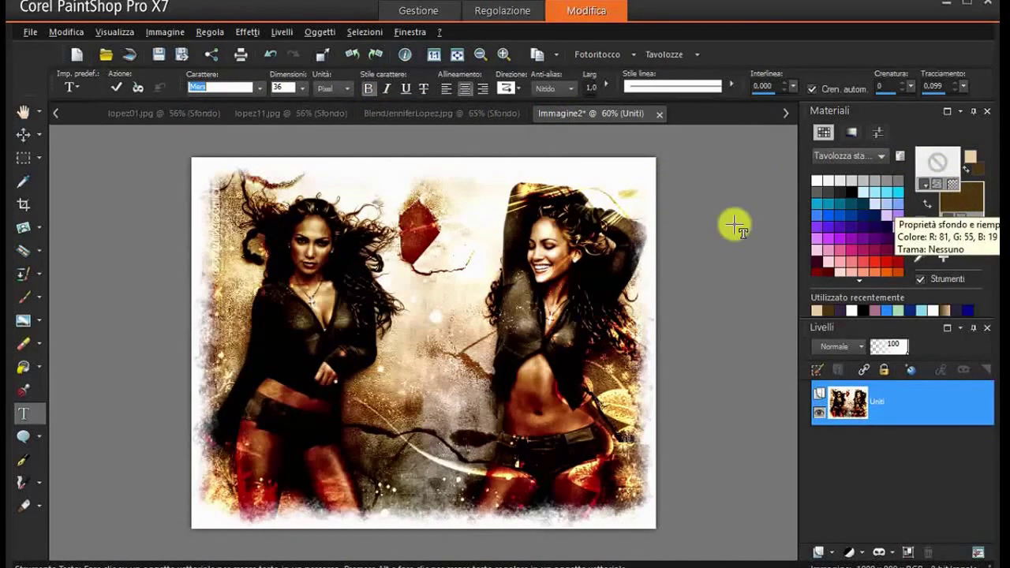
click(428, 318)
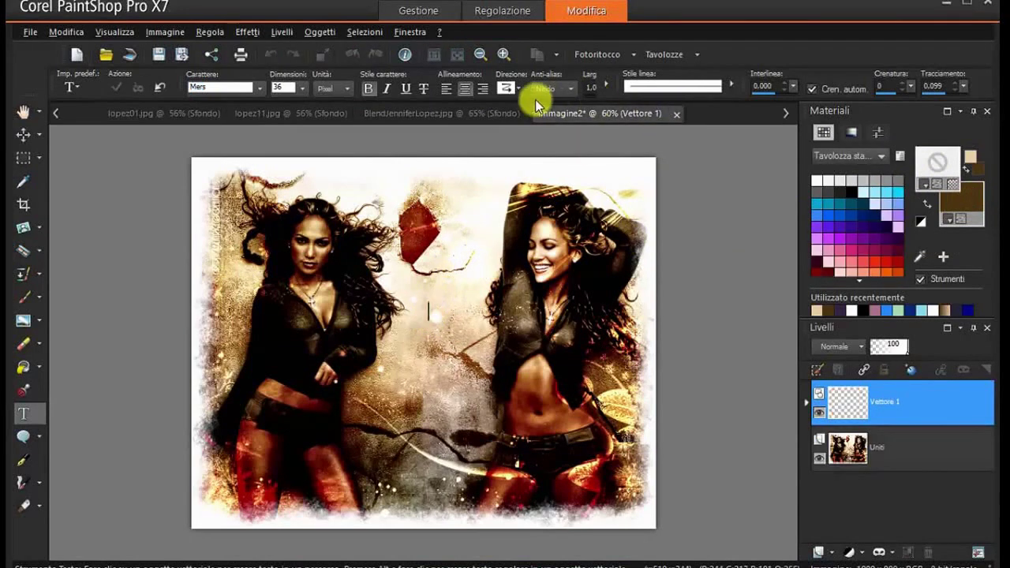
click(159, 87)
click(303, 90)
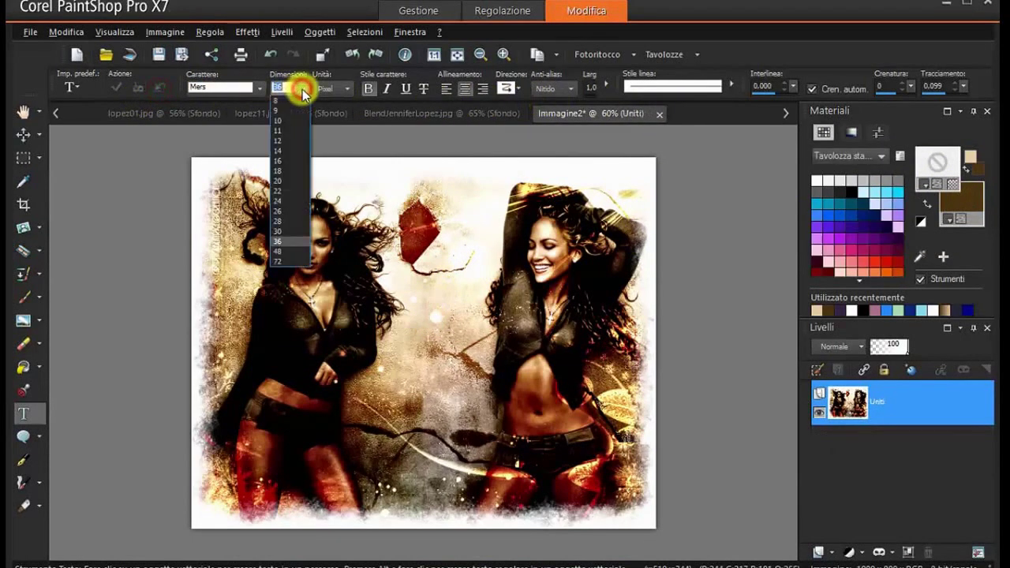
click(286, 241)
- Add the centred two-line text JENNIFER LOPEZ between the two women as a vector object
click(419, 294)
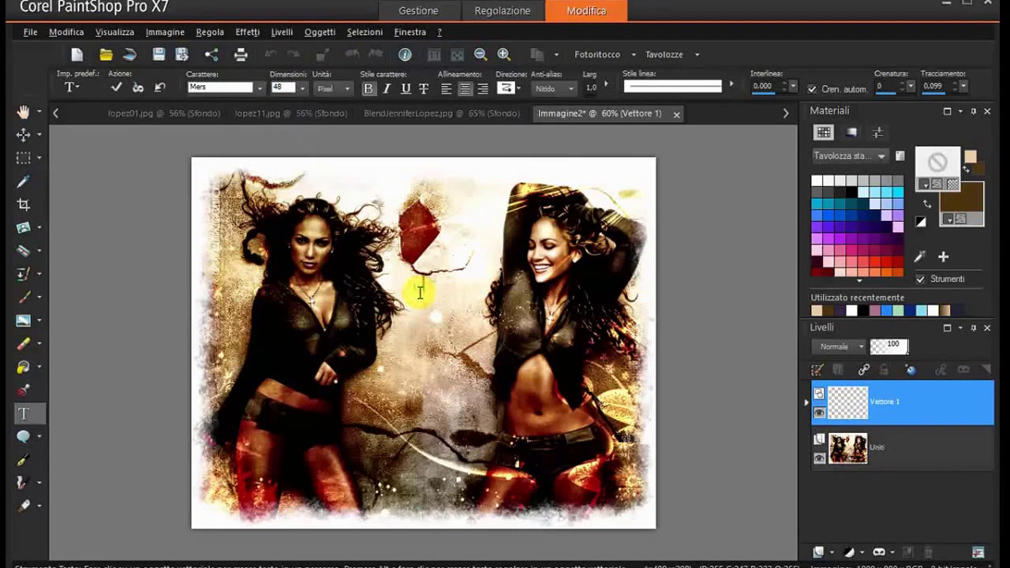
text(JENNIFER)
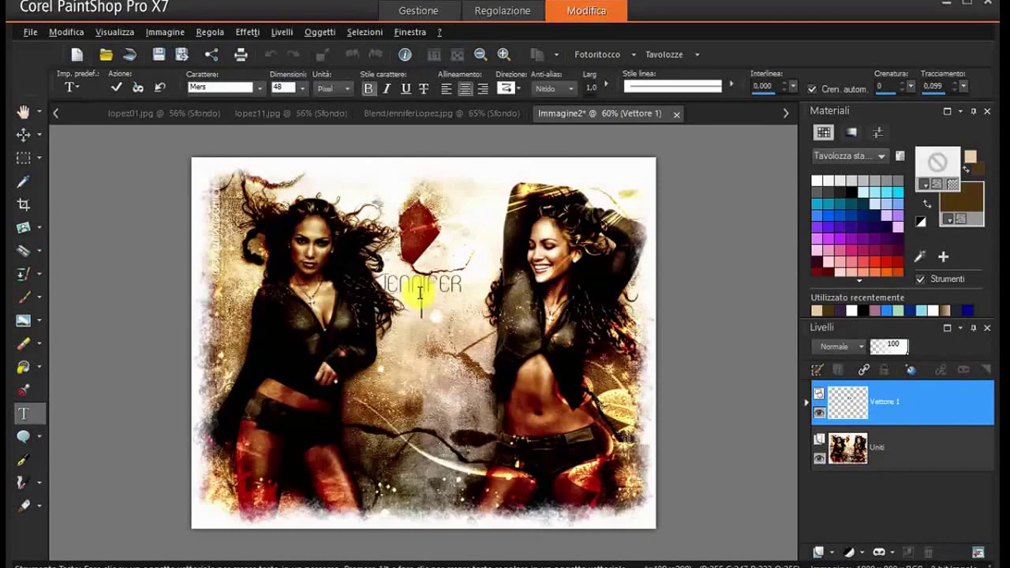
key(Return)
text(LOPEZ)
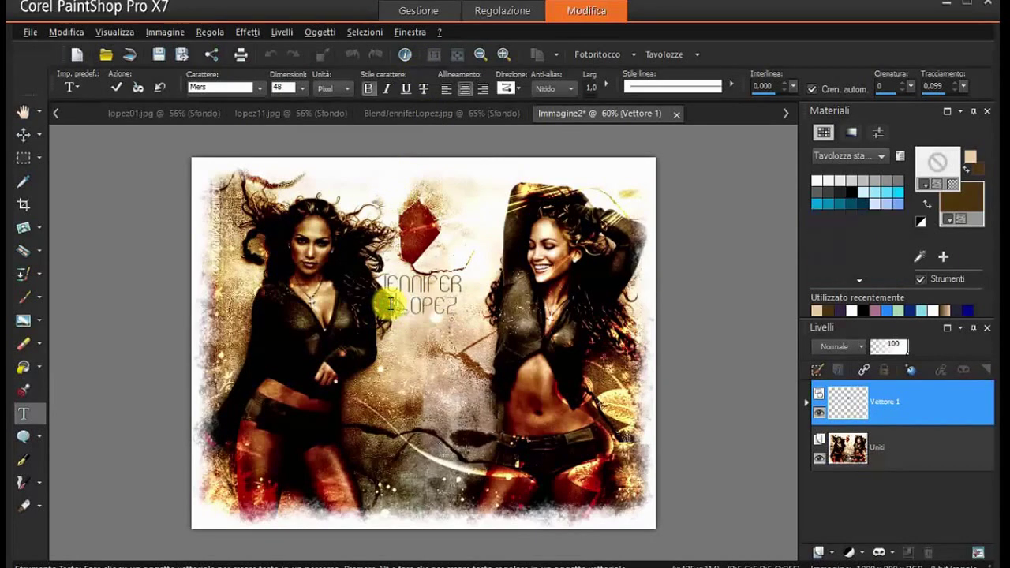
click(116, 88)
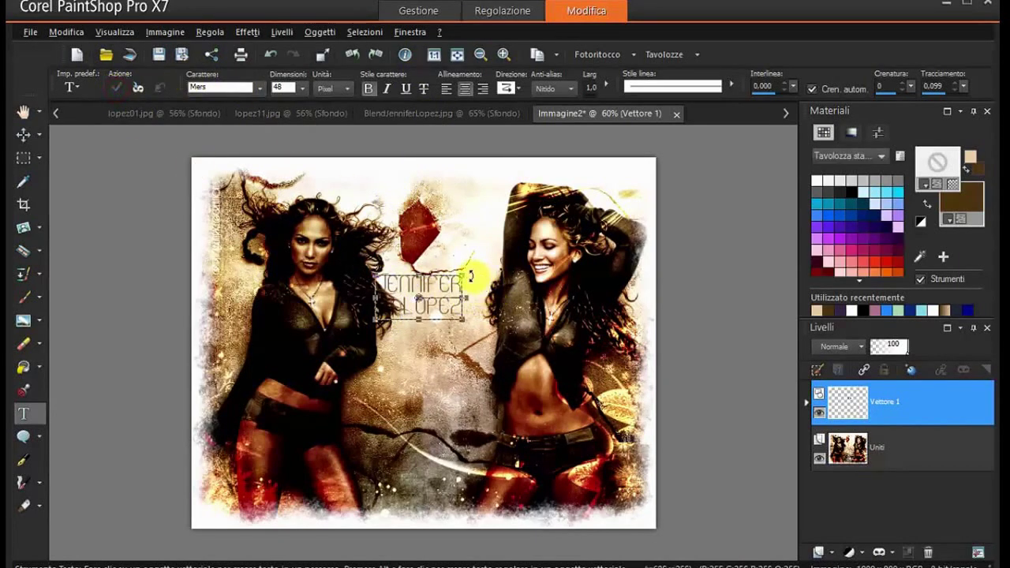
- Tilt the JENNIFER LOPEZ text slightly counterclockwise and move it down between the women's waists
mouse_move(470, 274)
mouse_down()
mouse_move(474, 259)
mouse_move(462, 263)
mouse_up()
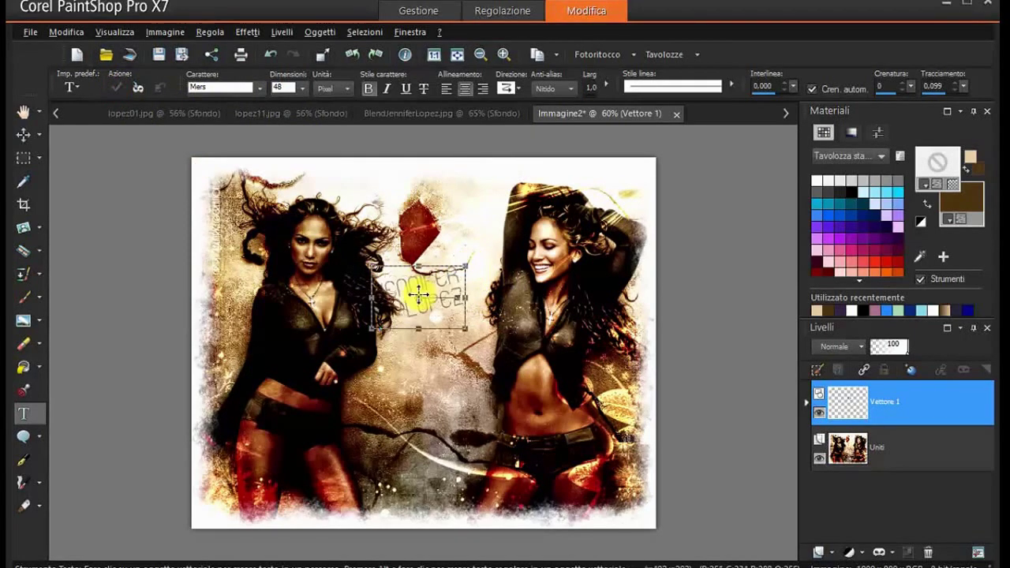
drag(421, 295, 431, 369)
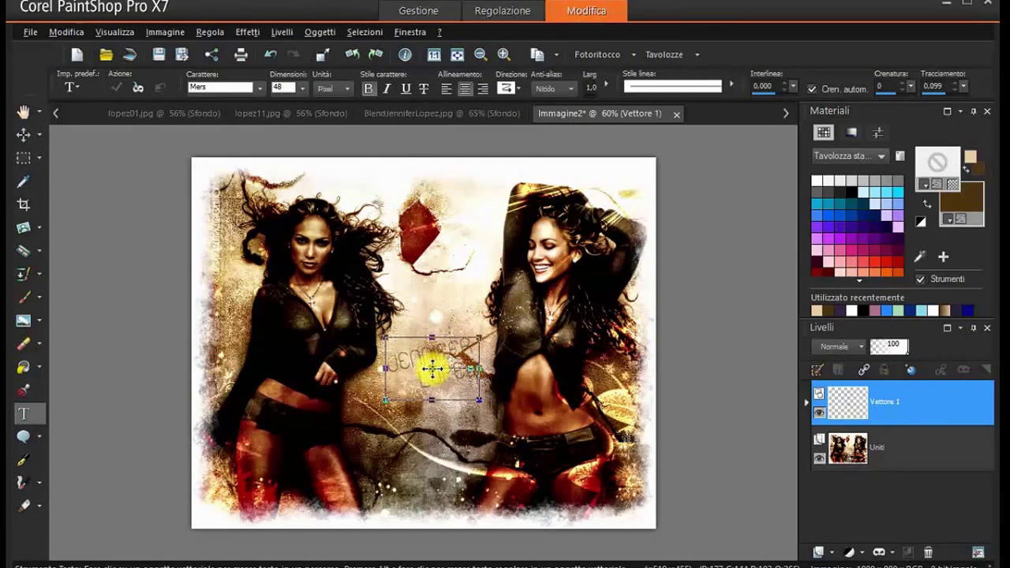
- Try the Sovrapponi blend mode on the Vettore 1 text layer and settle on Rafforza
click(862, 348)
click(899, 557)
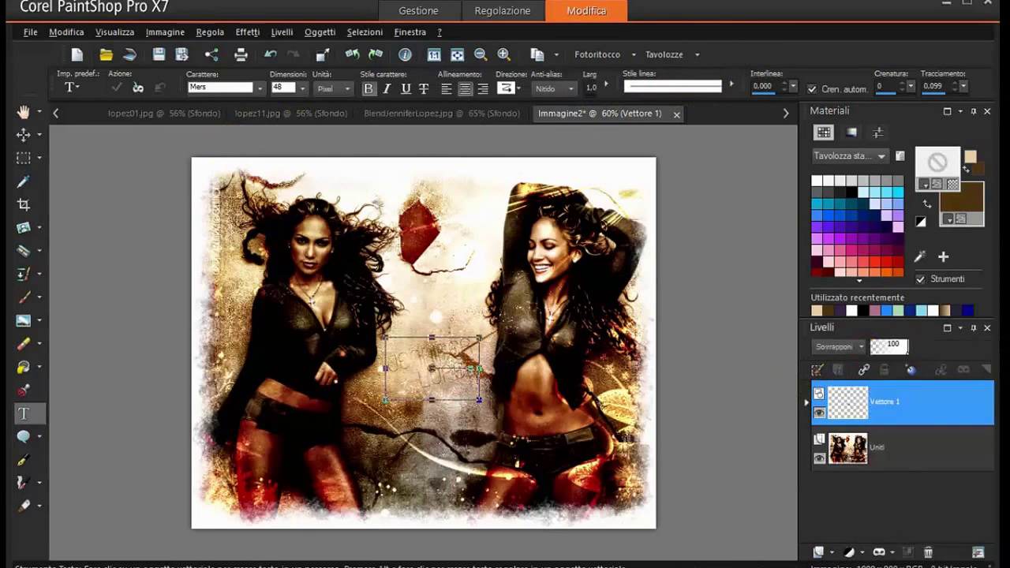
click(851, 348)
click(906, 477)
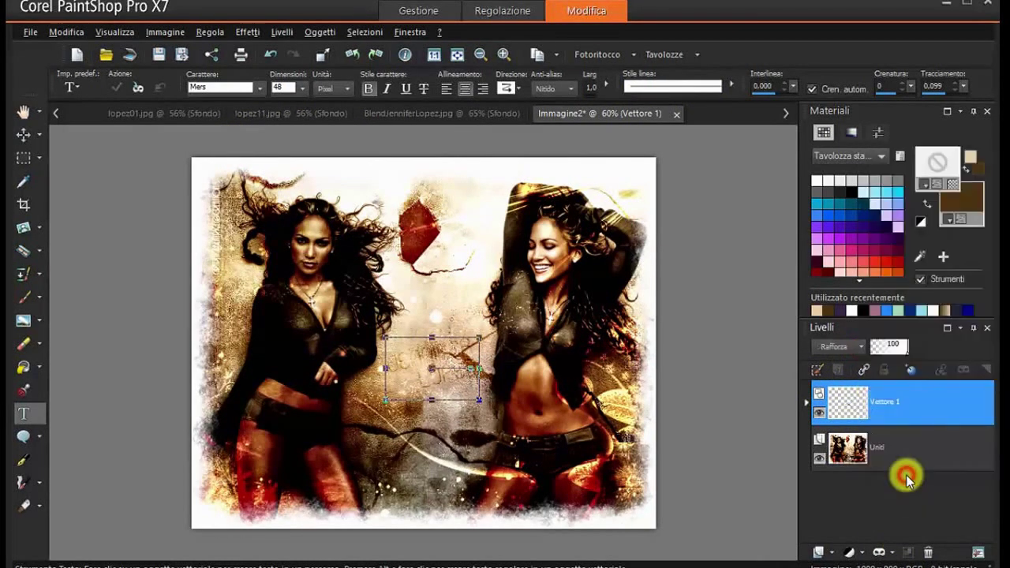
- Try a white Sfalsa ombra drop shadow on the rasterised text with vertical and horizontal offsets of 1, opacity 100 and no blur
click(249, 36)
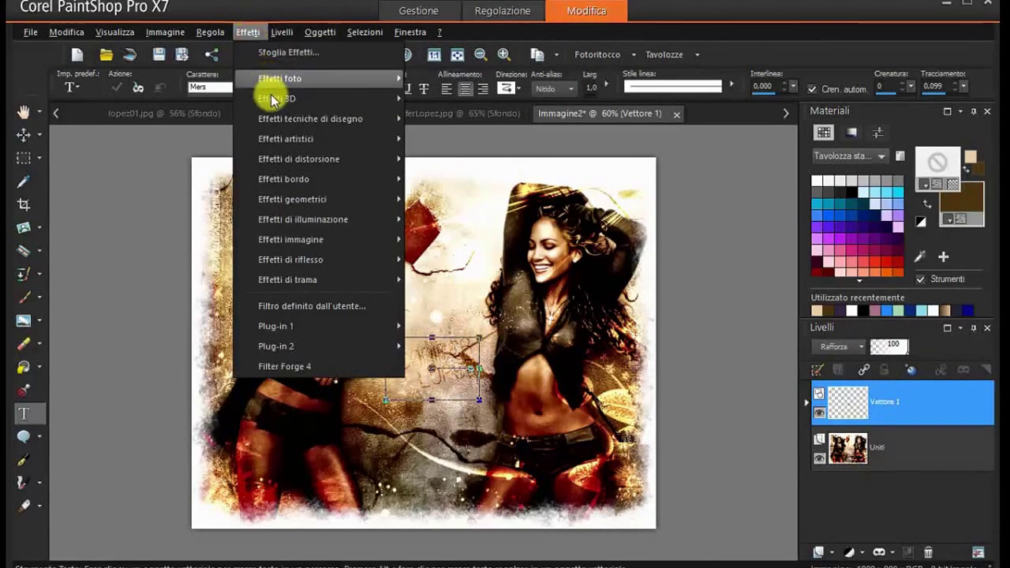
mouse_move(265, 96)
click(498, 158)
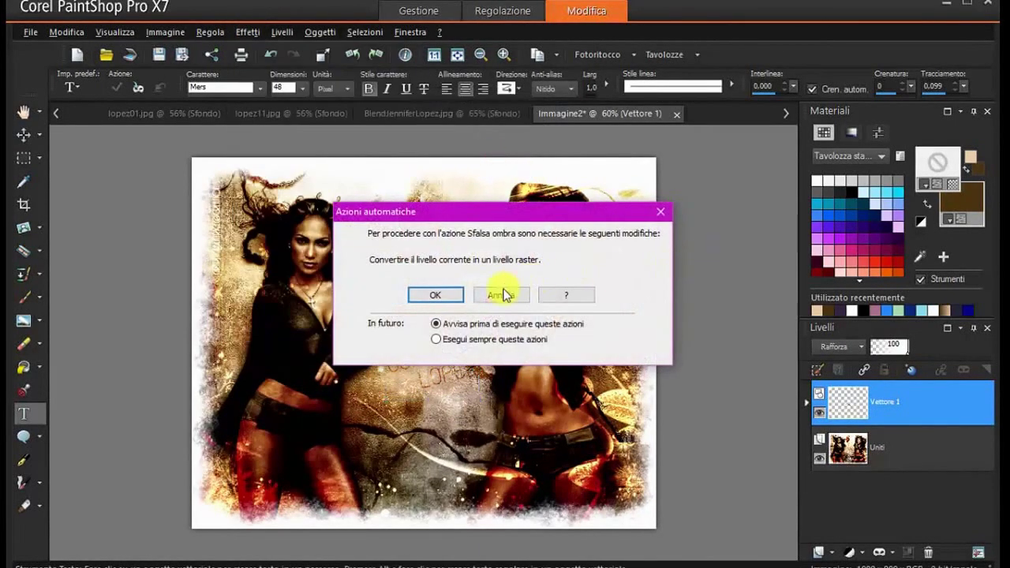
click(491, 293)
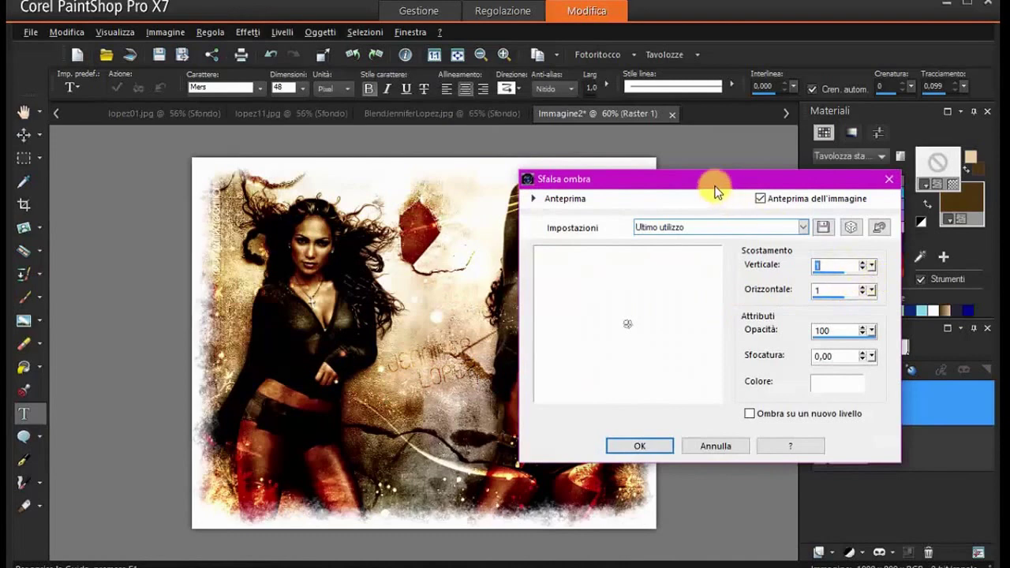
drag(716, 190, 757, 199)
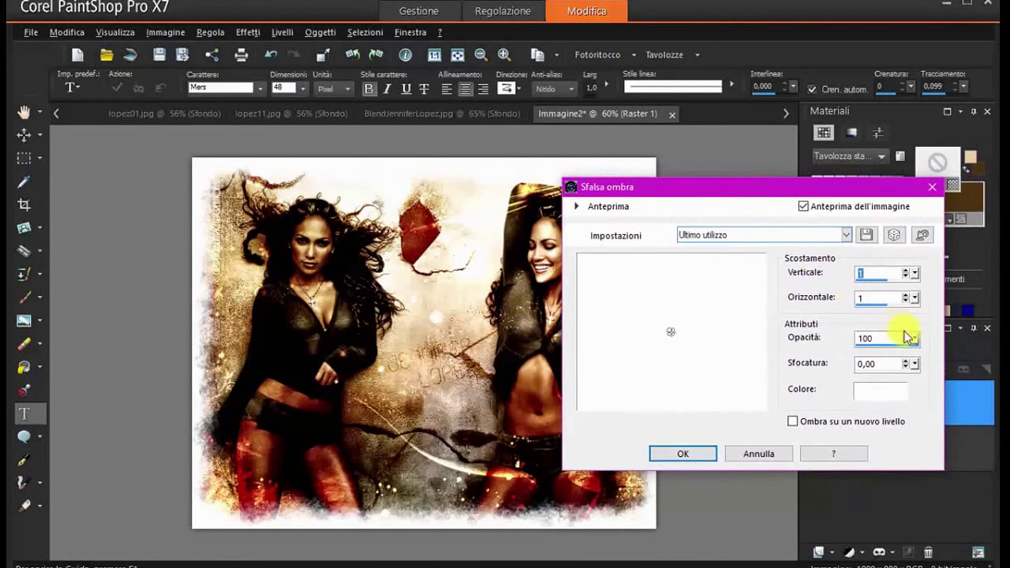
click(692, 451)
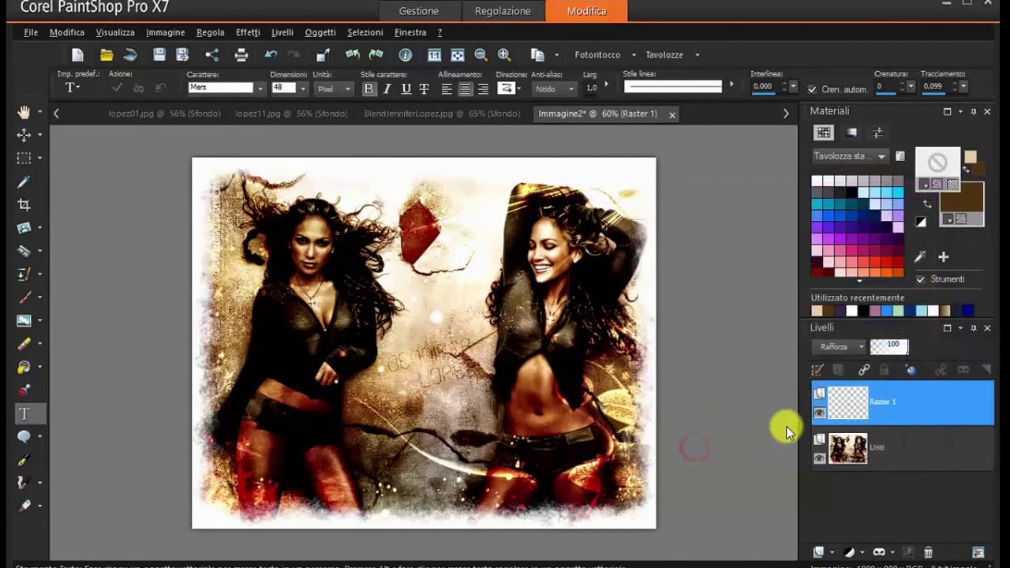
- Try the Indebolisci blend mode on the shadowed text layer, and undo both the blend mode and the white shadow
click(862, 347)
click(900, 390)
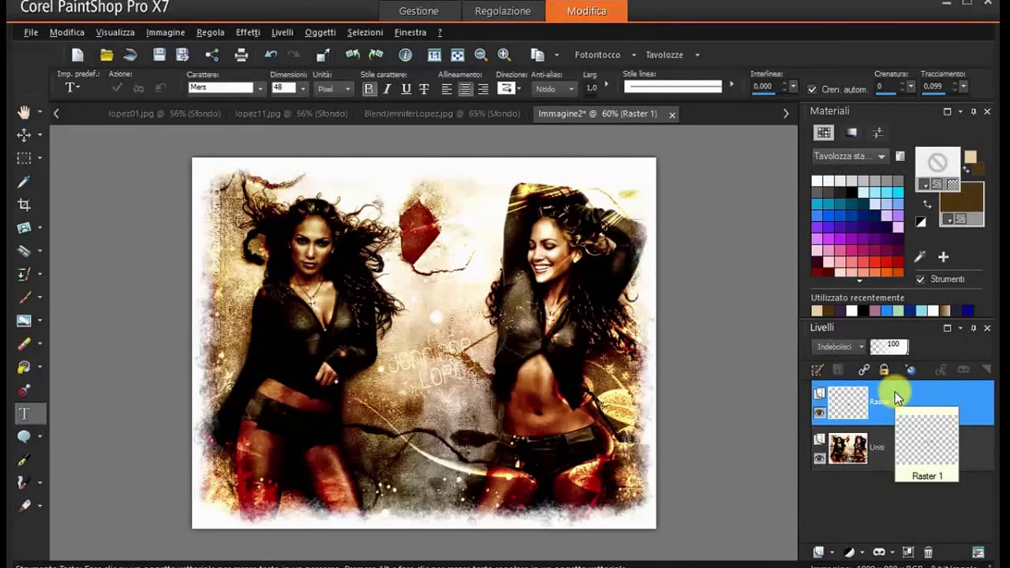
click(270, 55)
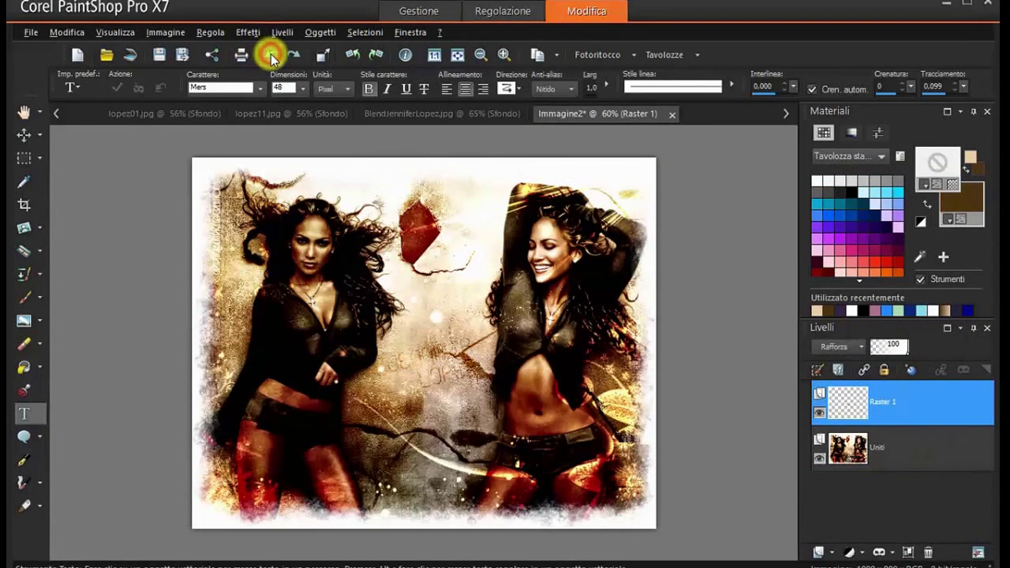
click(270, 55)
- Try a black Sfalsa ombra drop shadow on the text with offsets of 1, opacity 100 and no blur
click(248, 32)
mouse_move(344, 103)
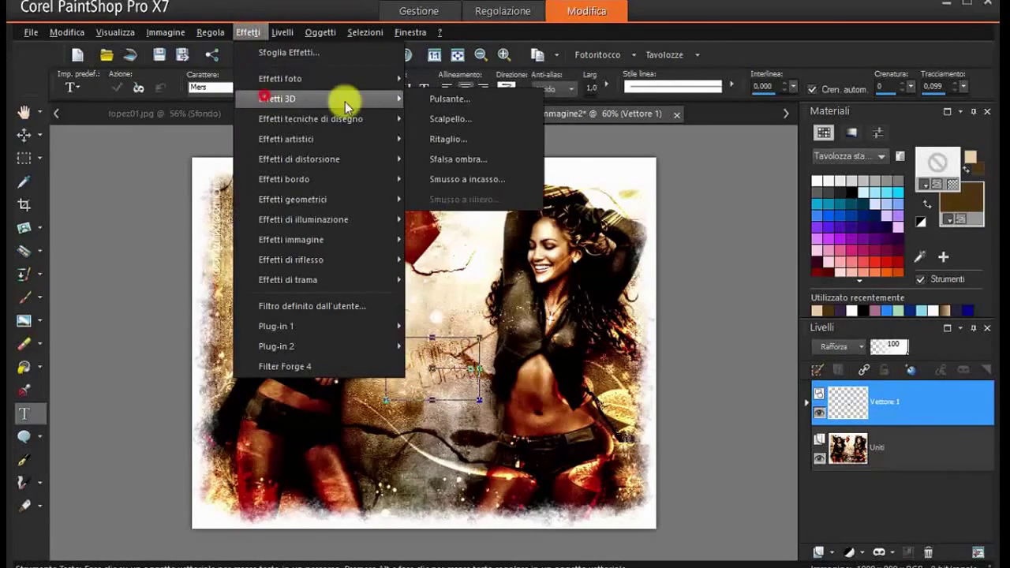
click(481, 160)
click(444, 293)
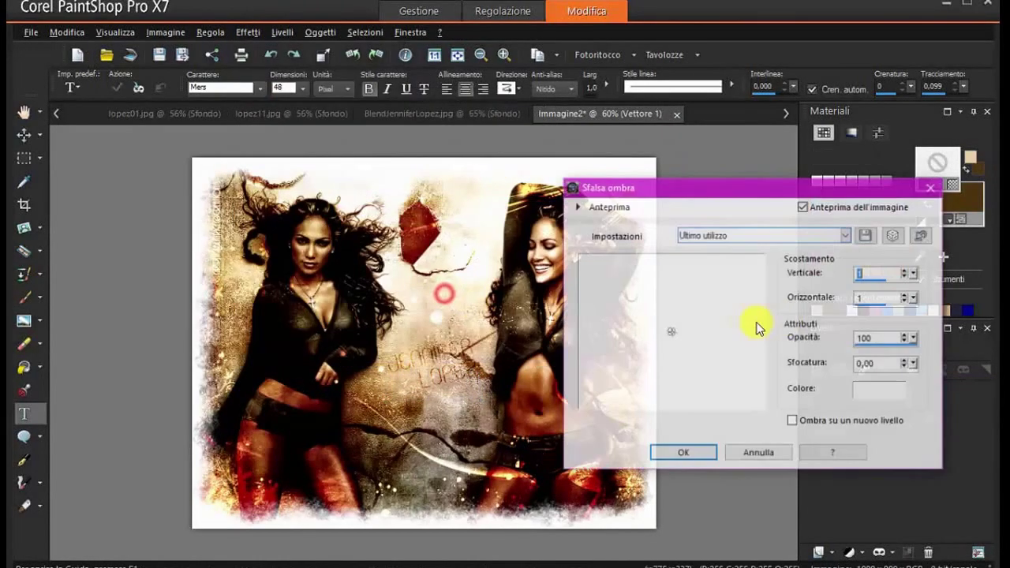
click(872, 388)
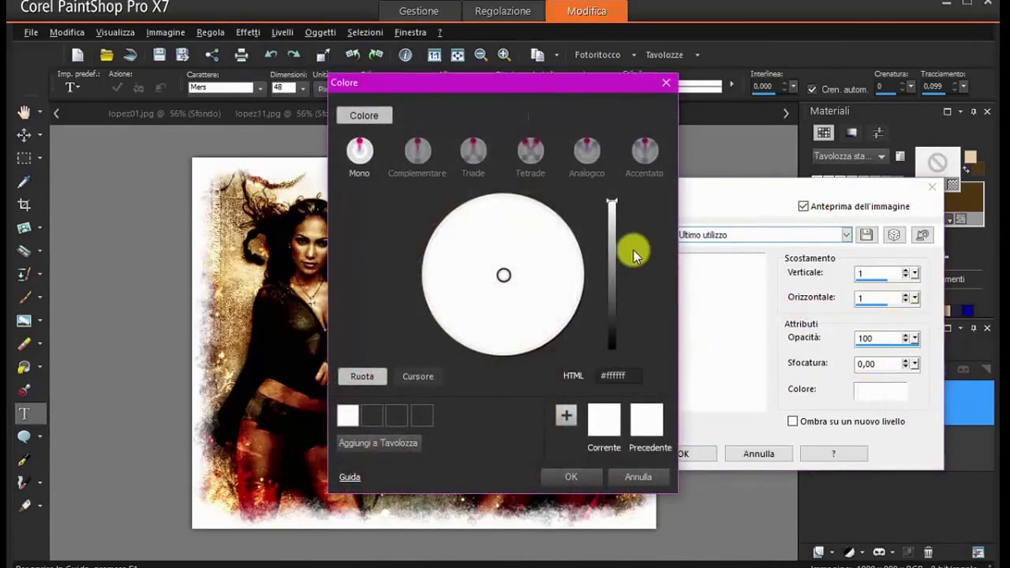
drag(613, 203, 609, 361)
click(556, 475)
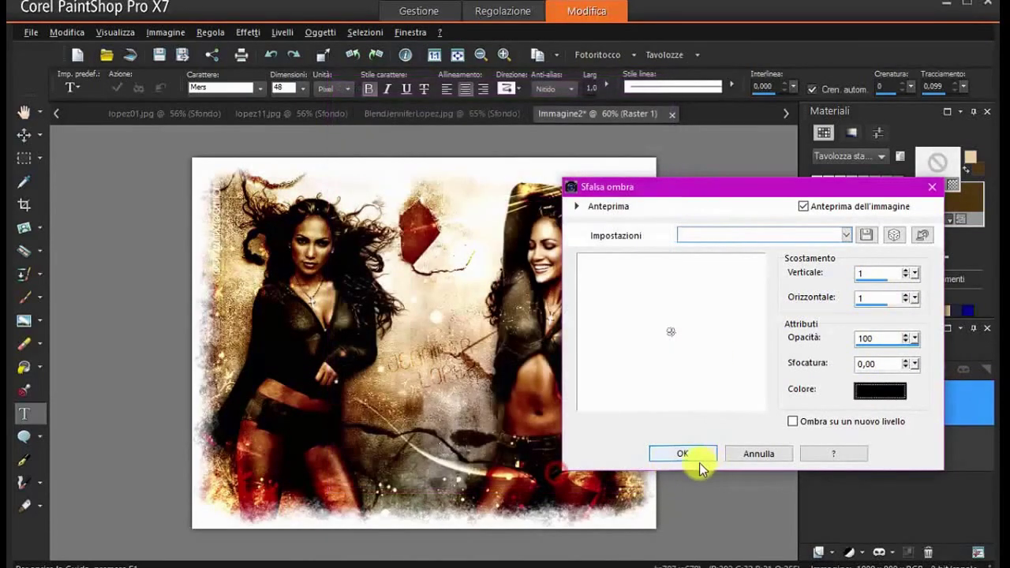
click(690, 456)
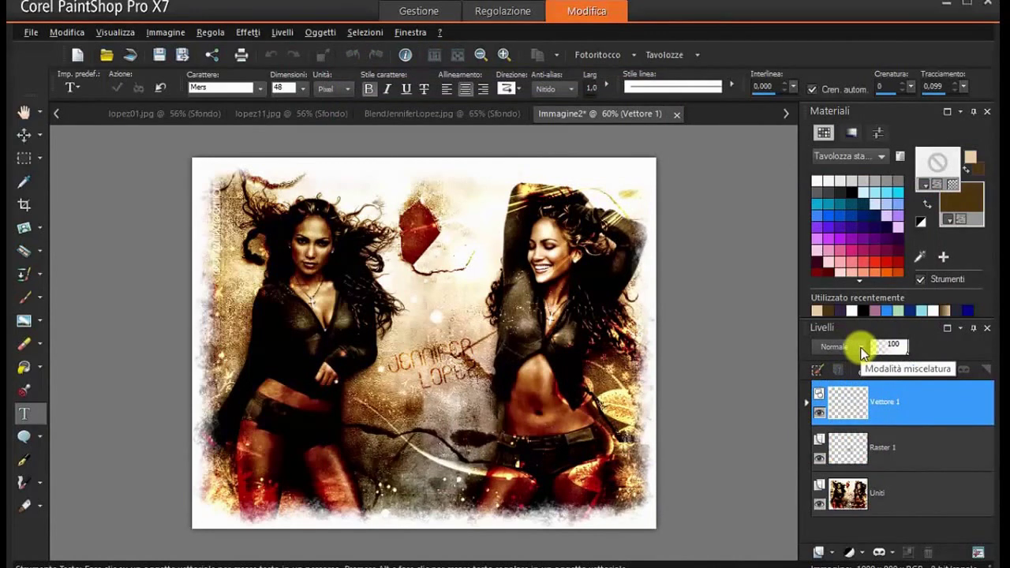
- Try the Indebolisci and Moltiplica blend modes on the black-shadowed text layer
click(862, 353)
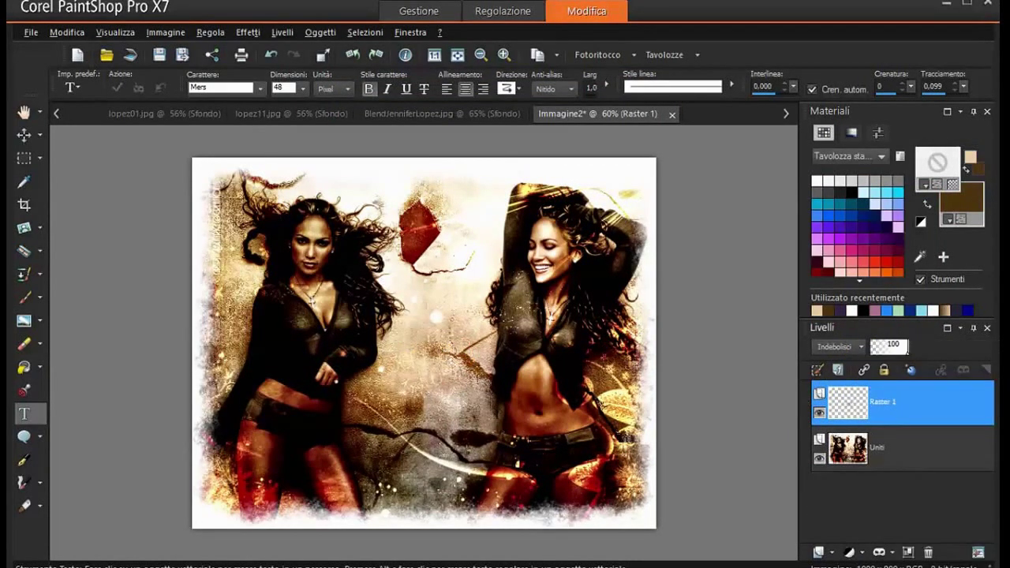
click(861, 347)
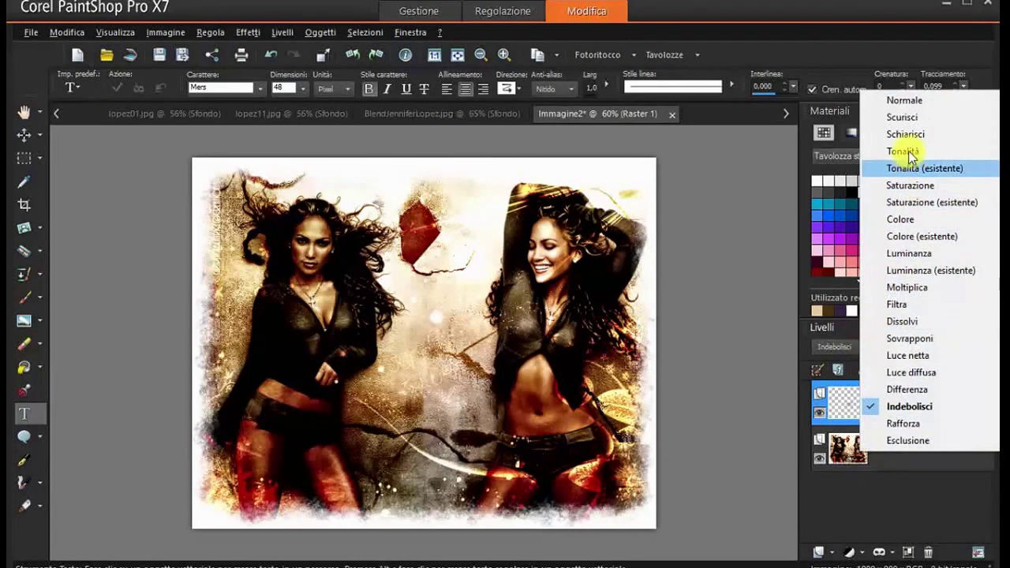
click(907, 287)
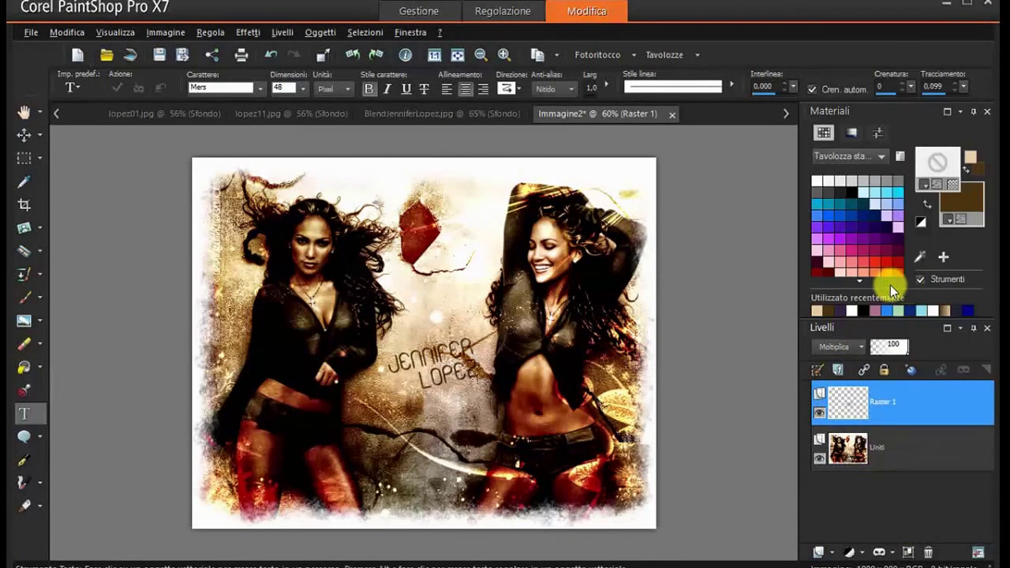
- Undo the shadow and all blend modes tried on the text layer, back to Normale, keeping the text tilted between the women's waists
click(269, 57)
click(269, 57)
click(269, 57)
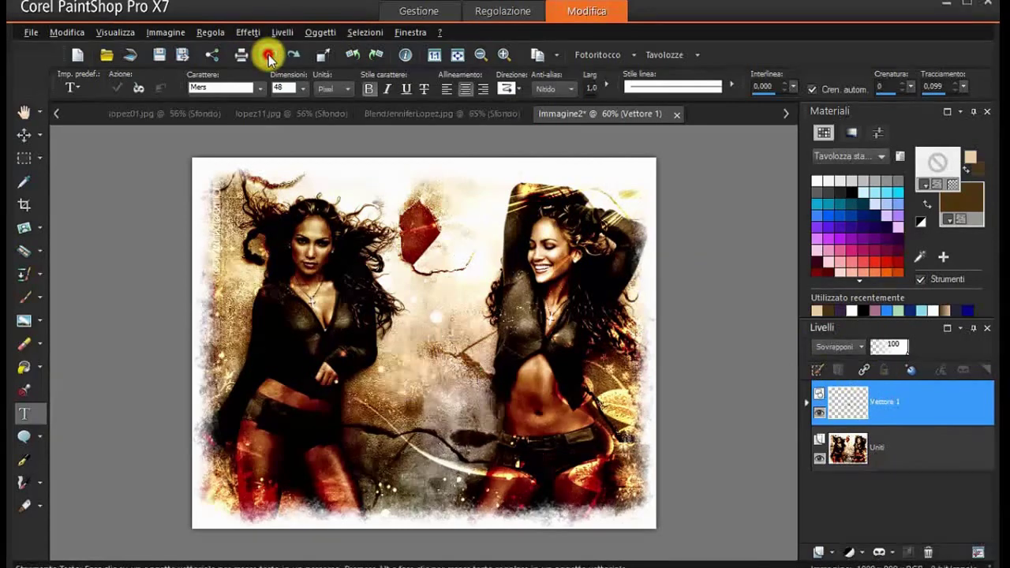
click(269, 57)
click(268, 57)
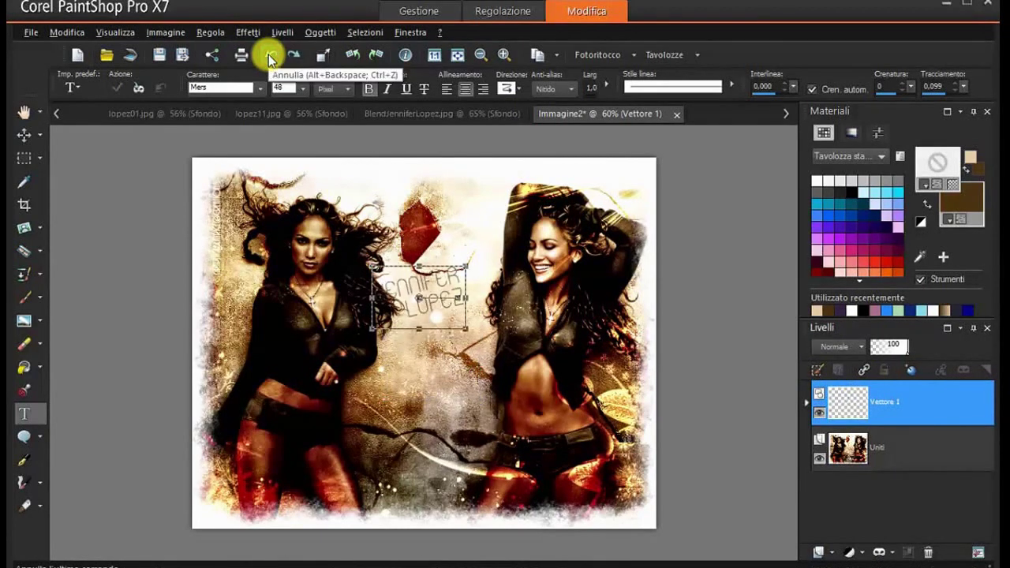
click(269, 57)
- Convert the text to raster and give it a white (#ffffff) Sfalsa ombra drop shadow with offsets of 1, opacity 100 and no blur
click(247, 33)
mouse_move(265, 101)
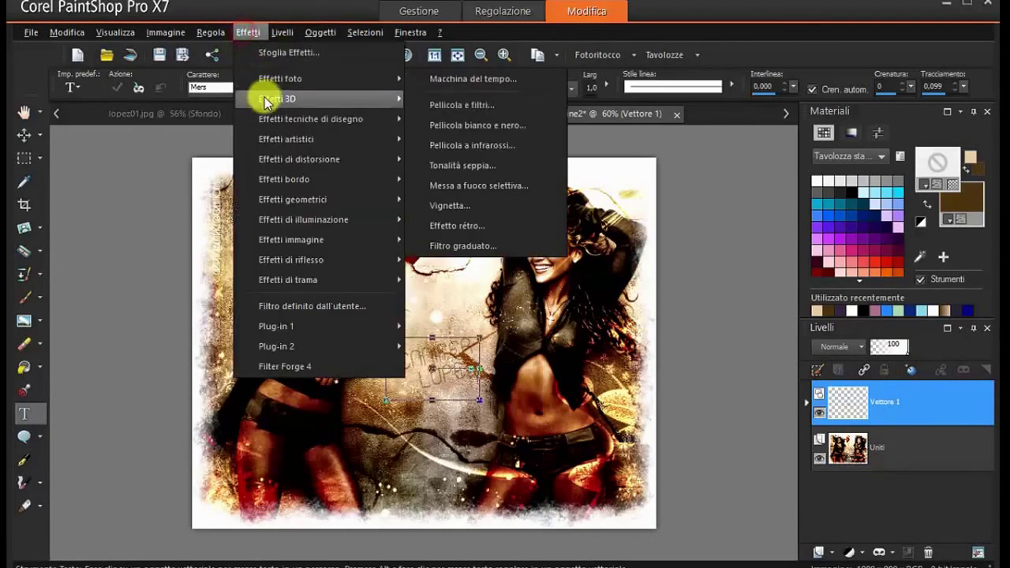
click(514, 150)
click(446, 290)
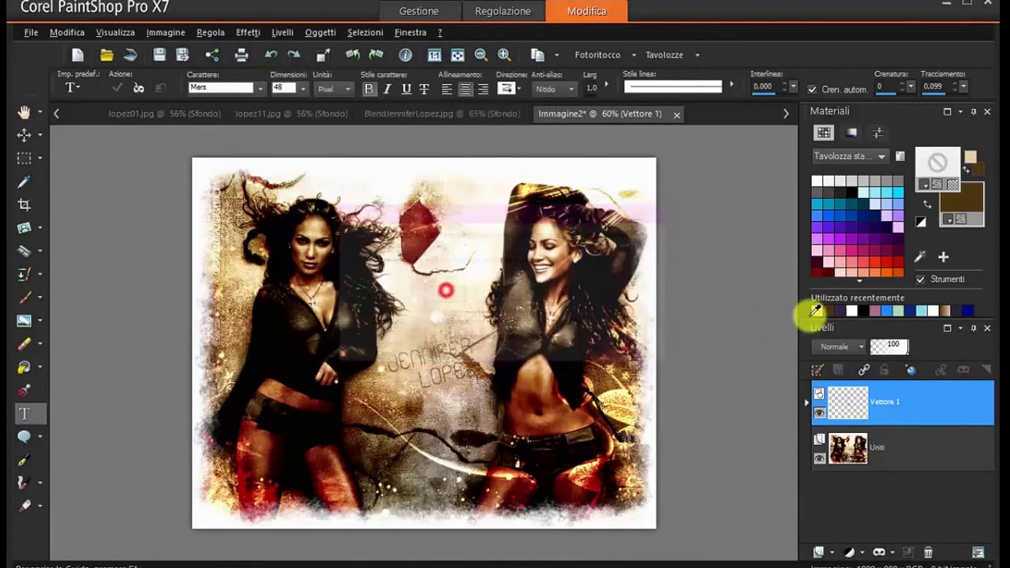
click(871, 391)
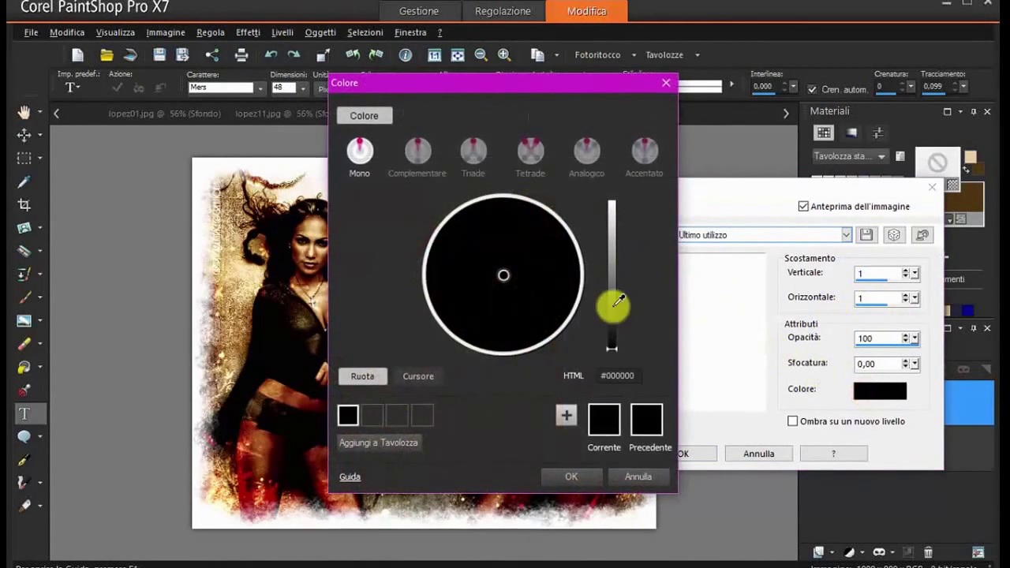
drag(612, 347, 612, 199)
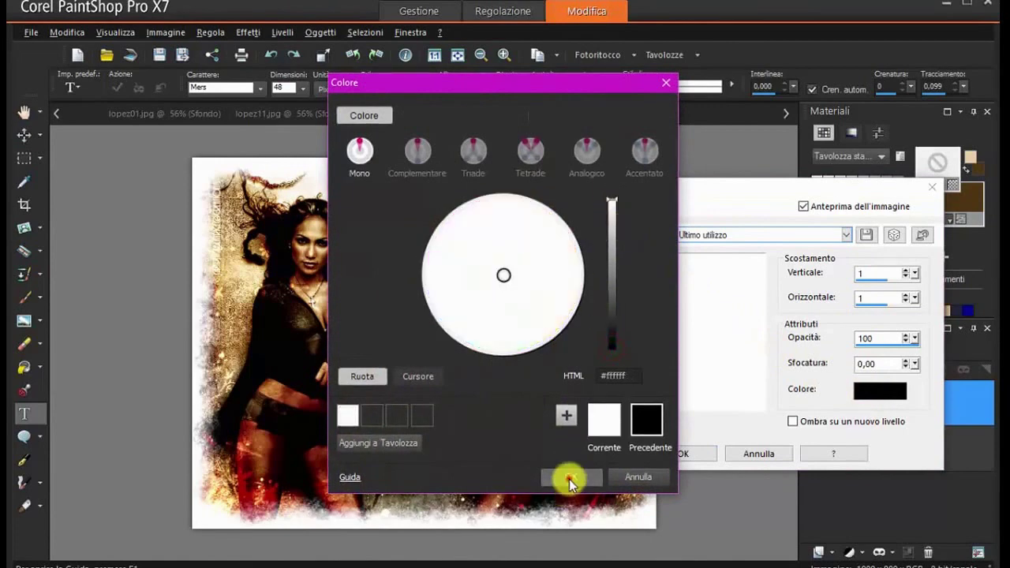
click(568, 477)
click(689, 456)
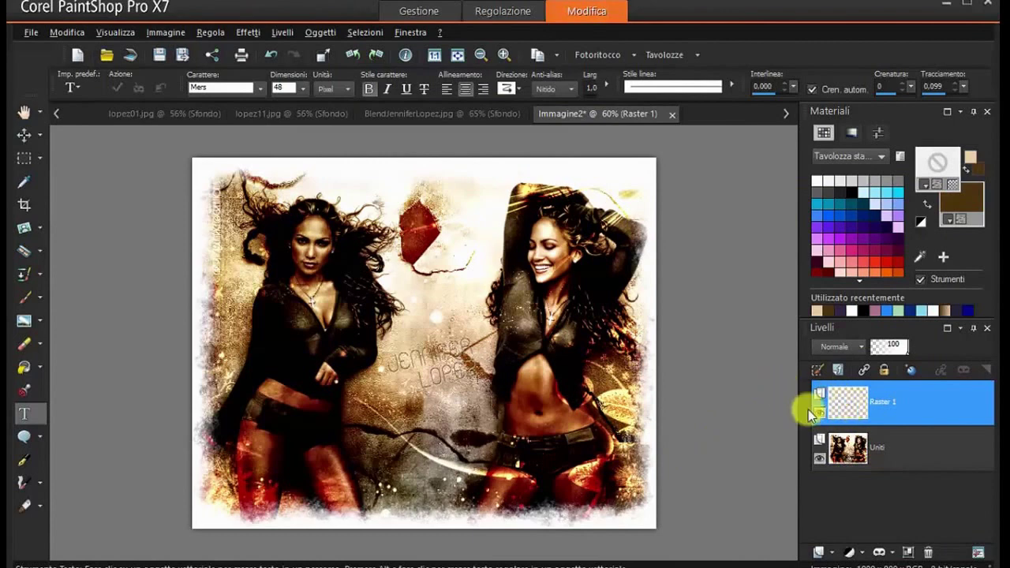
- Duplicate the white-shadowed text layer twice, stacking the copies above the original
right_click(874, 406)
click(864, 440)
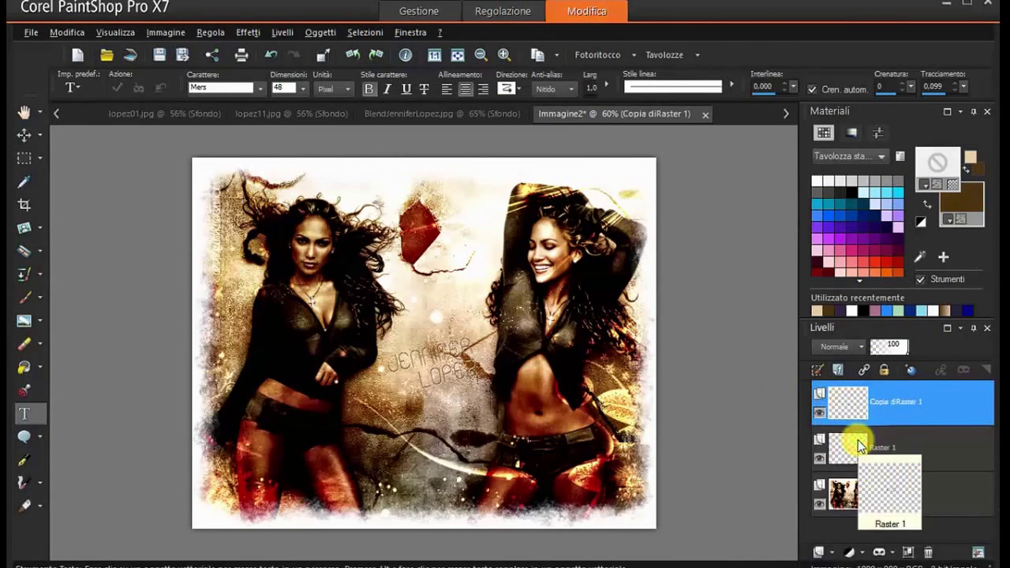
right_click(887, 401)
click(853, 426)
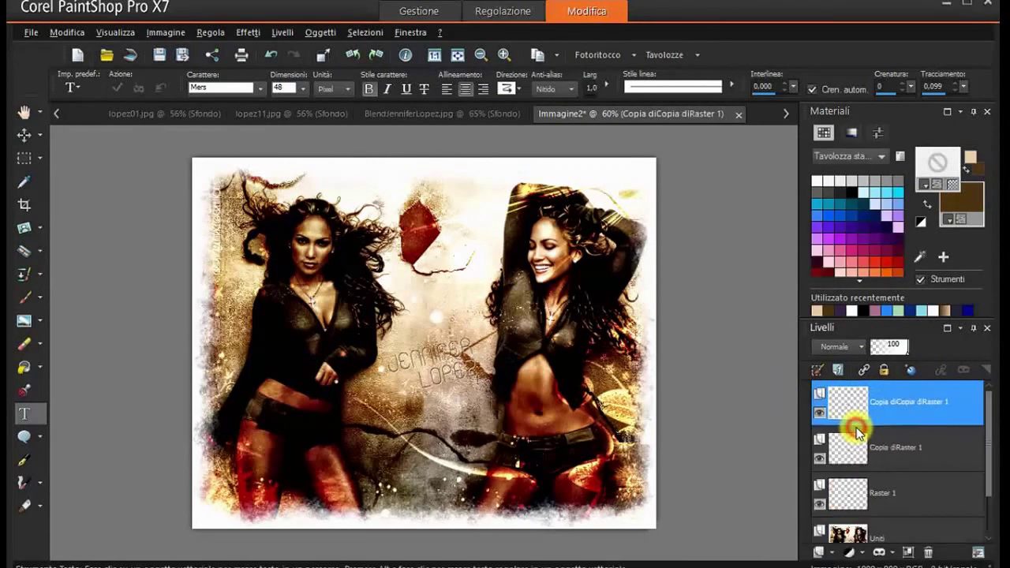